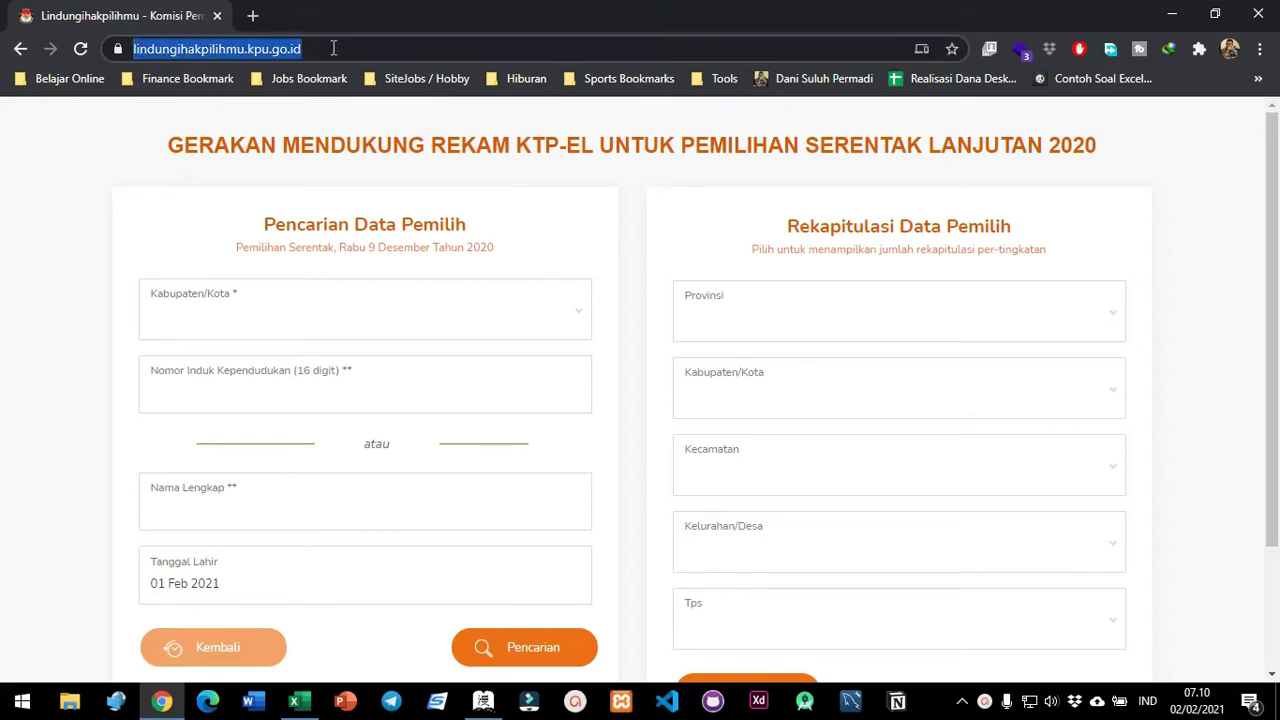
Set the province to KALIMANTAN TIMUR in the Rekapitulasi Data Pemilih form.
click(641, 227)
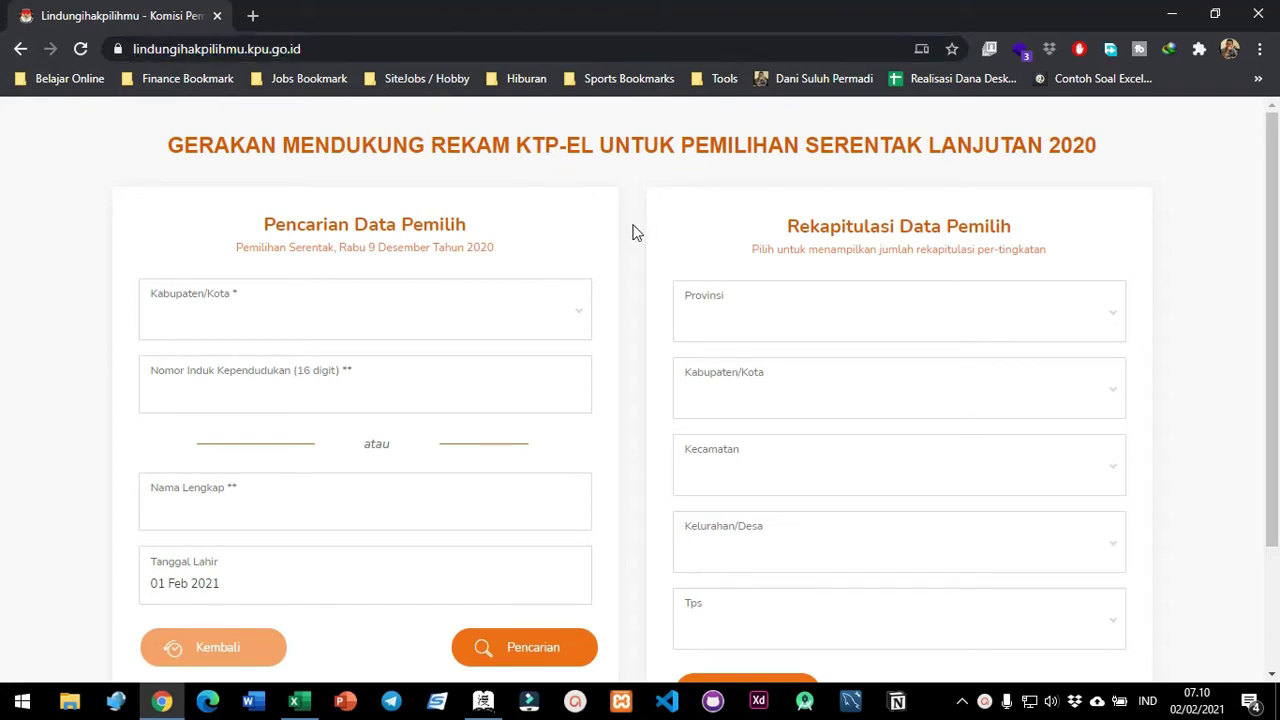
click(995, 318)
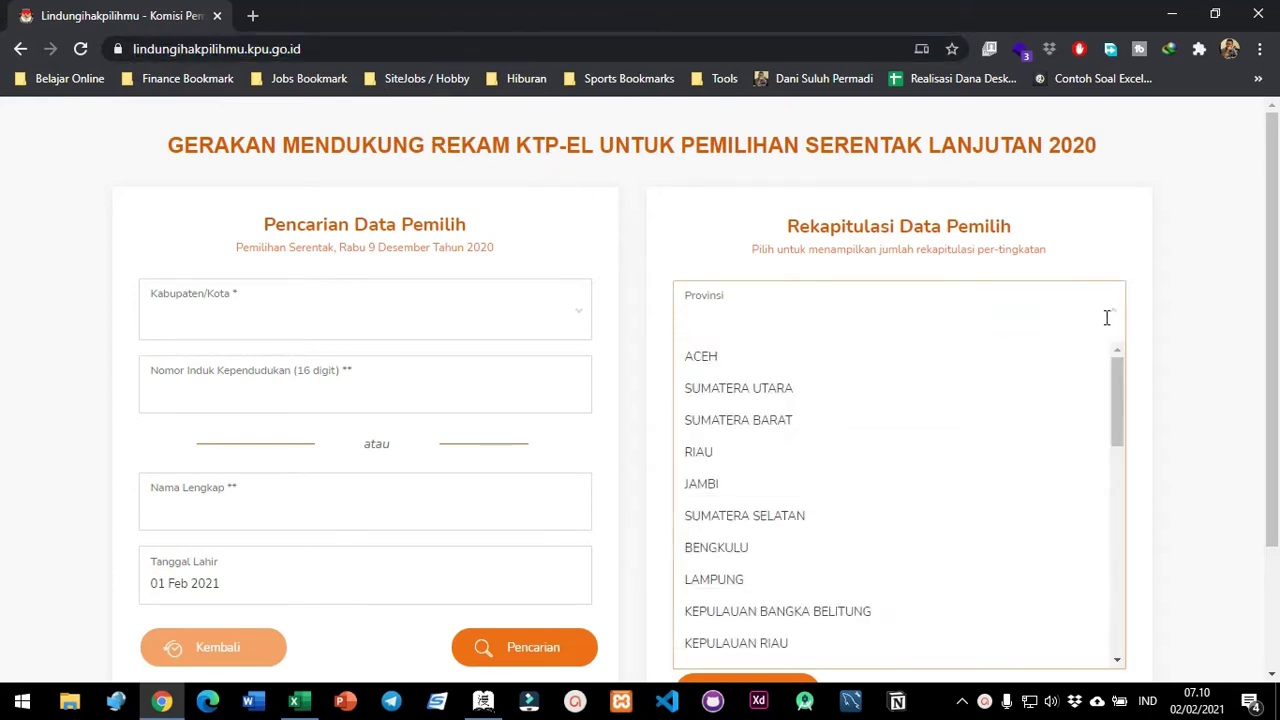
scroll(800, 383, down, 1)
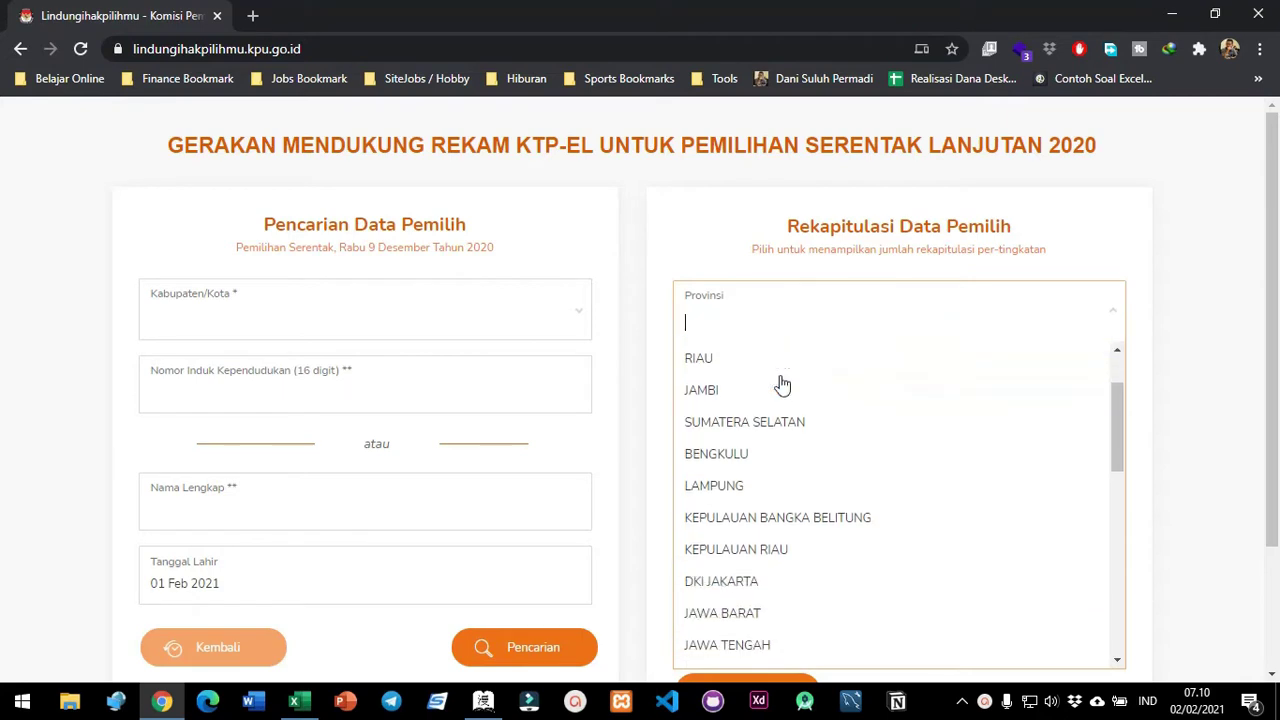
scroll(778, 390, up, 1)
scroll(778, 390, down, 6)
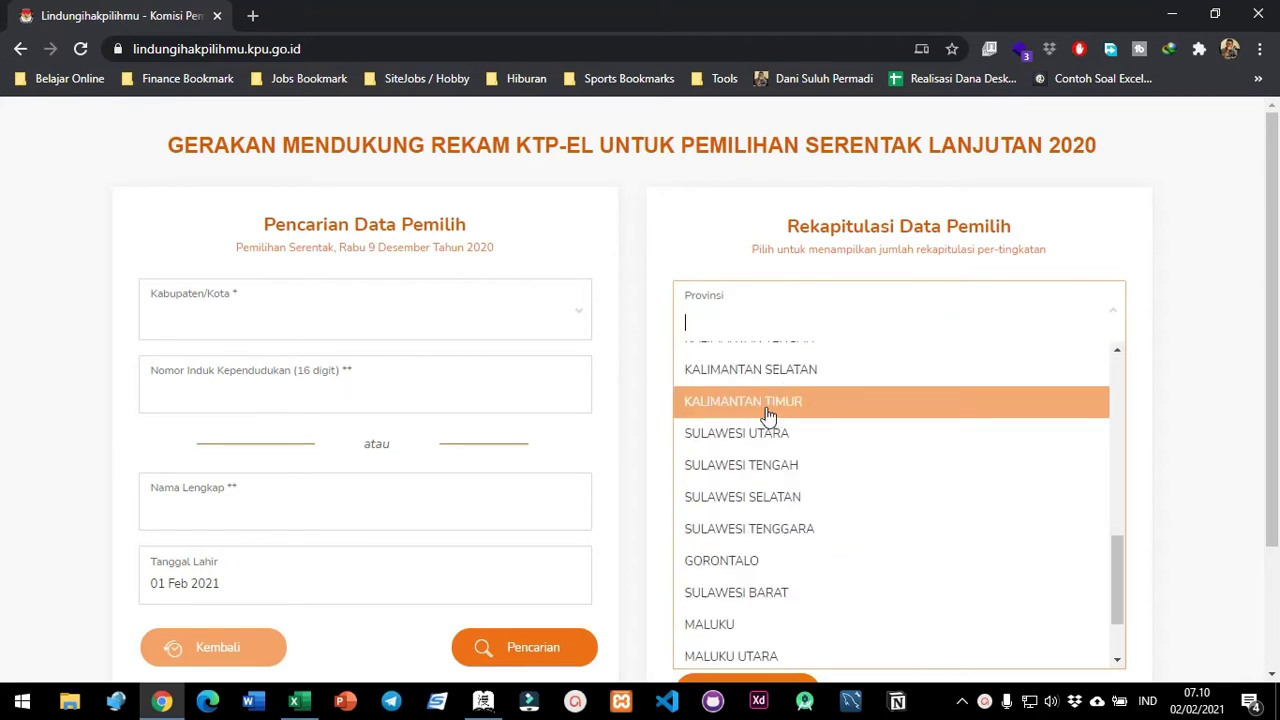
click(768, 405)
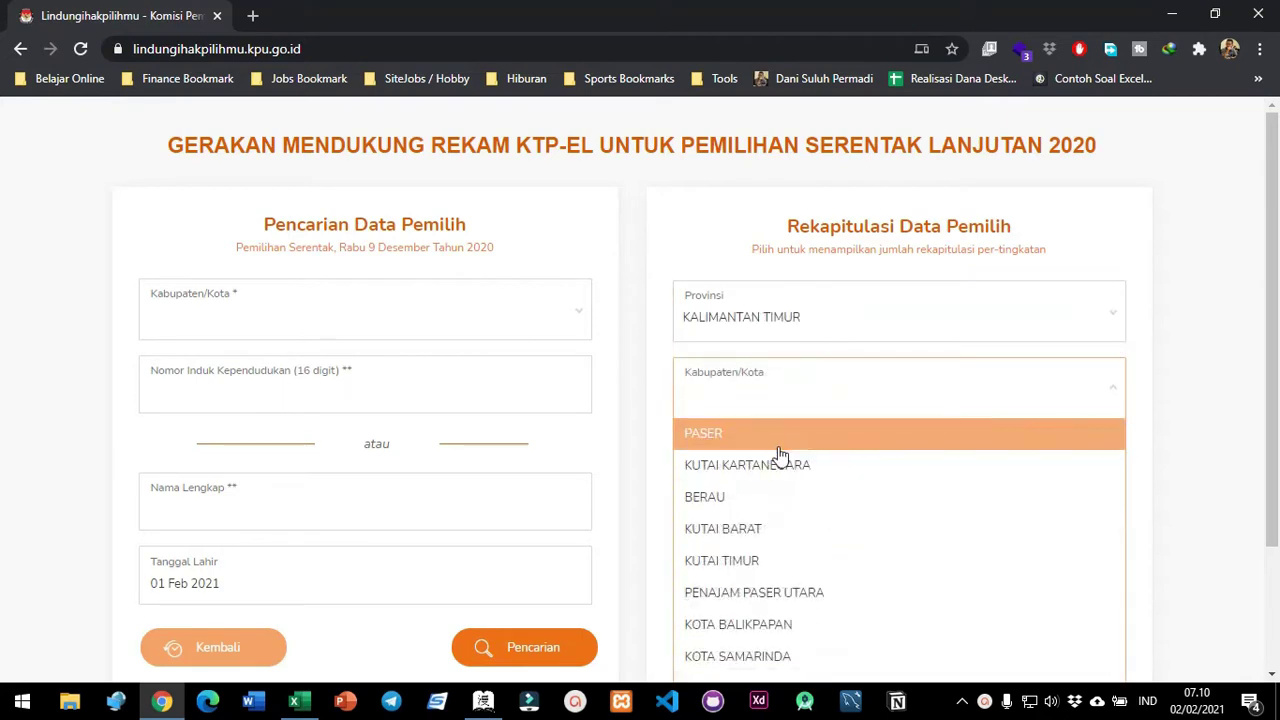
Set Kabupaten/Kota to KOTA BALIKPAPAN and Kecamatan to BALIKPAPAN BARAT in the recapitulation form, leaving Kelurahan/Desa empty.
scroll(774, 450, down, 2)
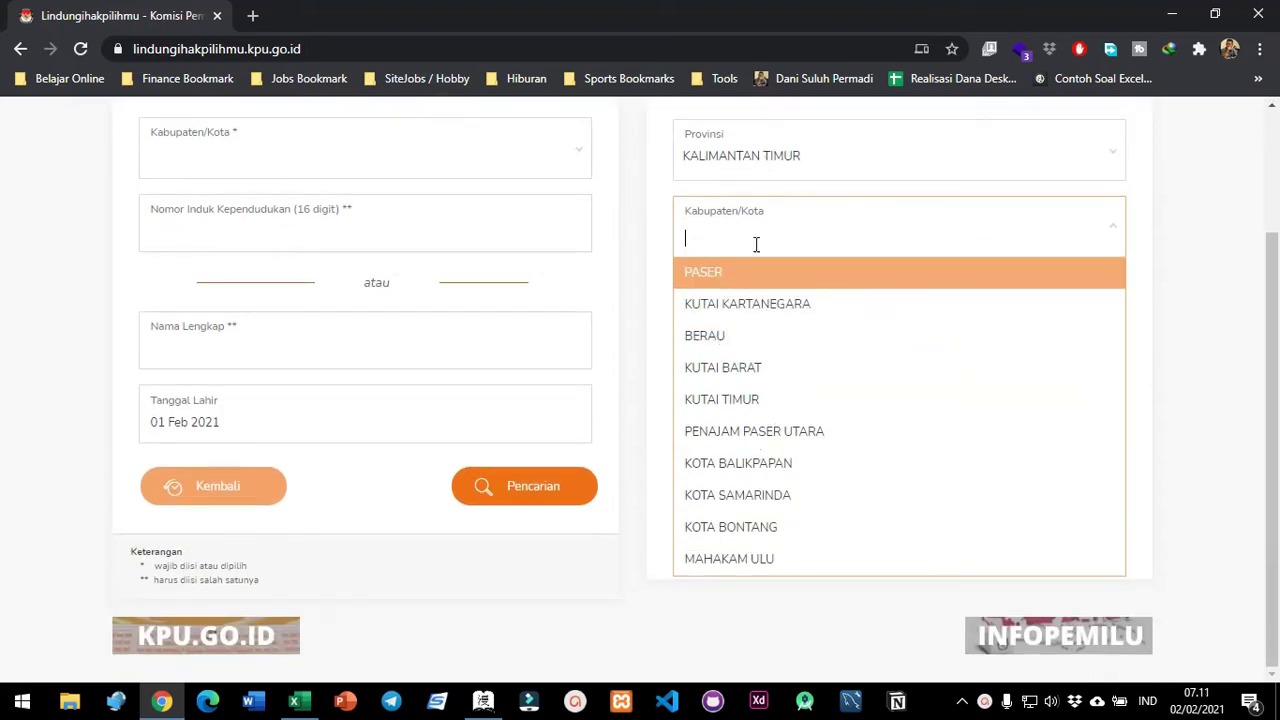
click(760, 466)
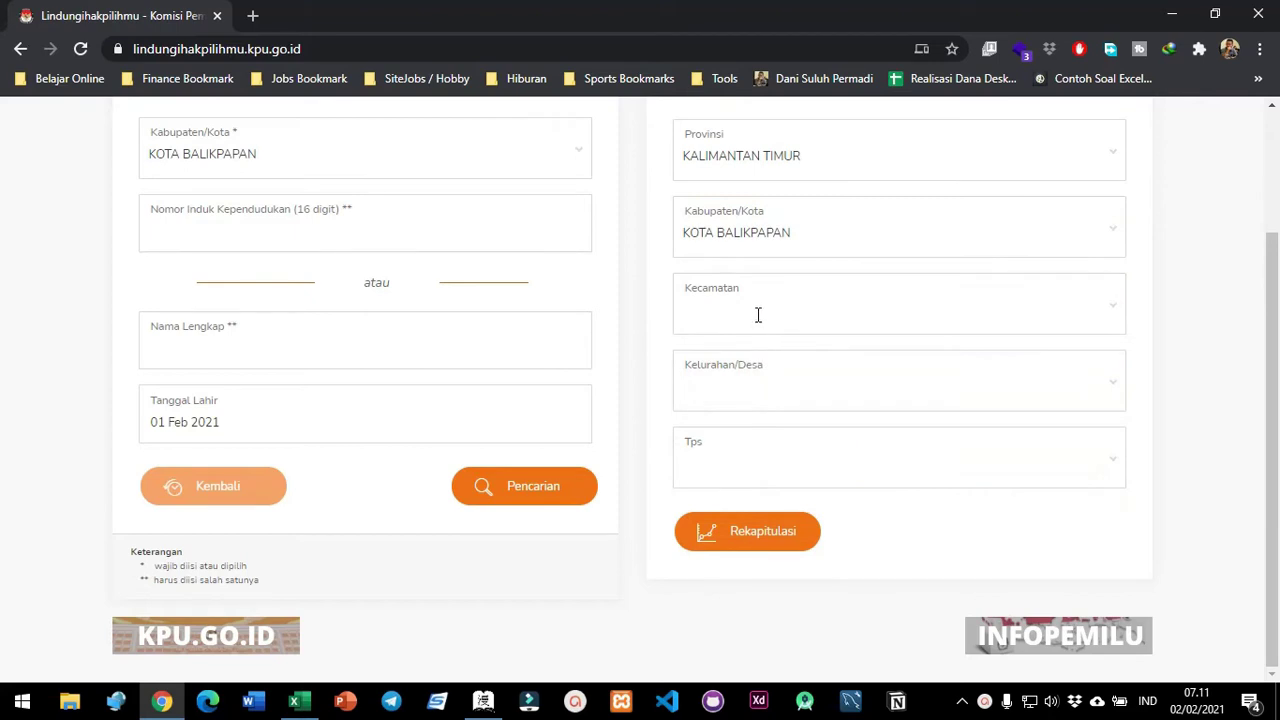
click(758, 315)
click(751, 378)
click(752, 378)
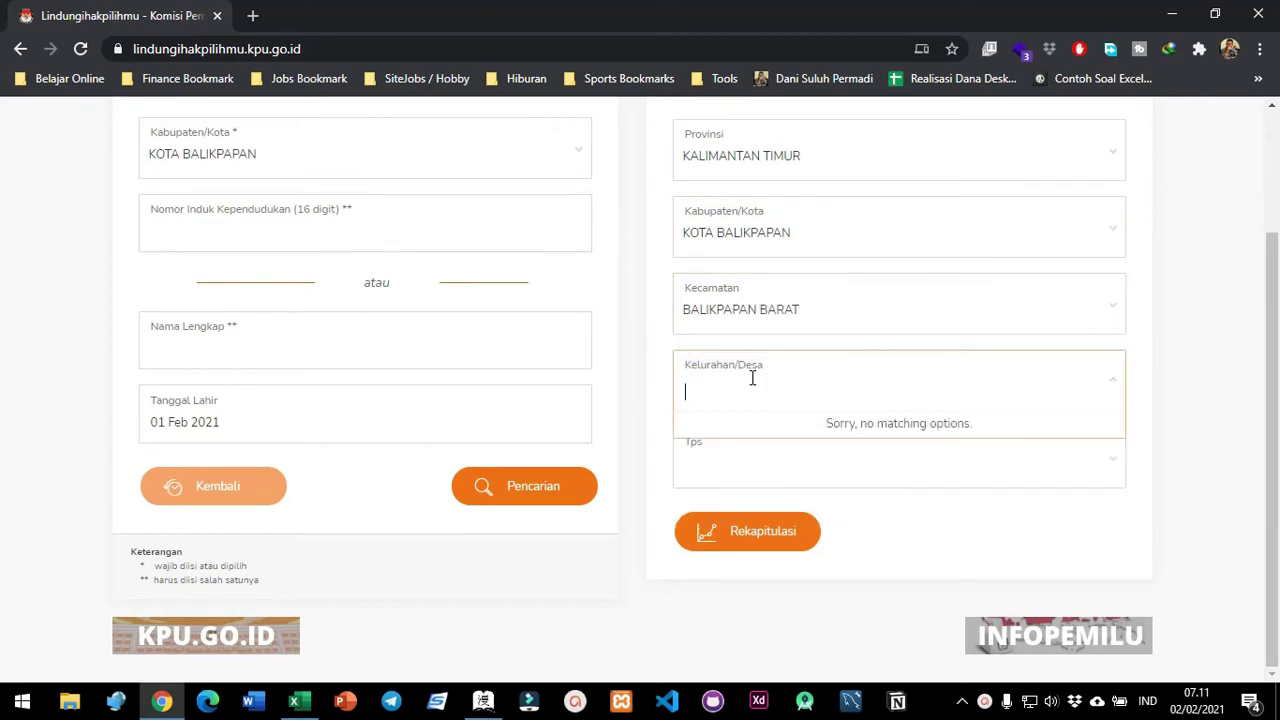
click(647, 420)
scroll(668, 378, up, 2)
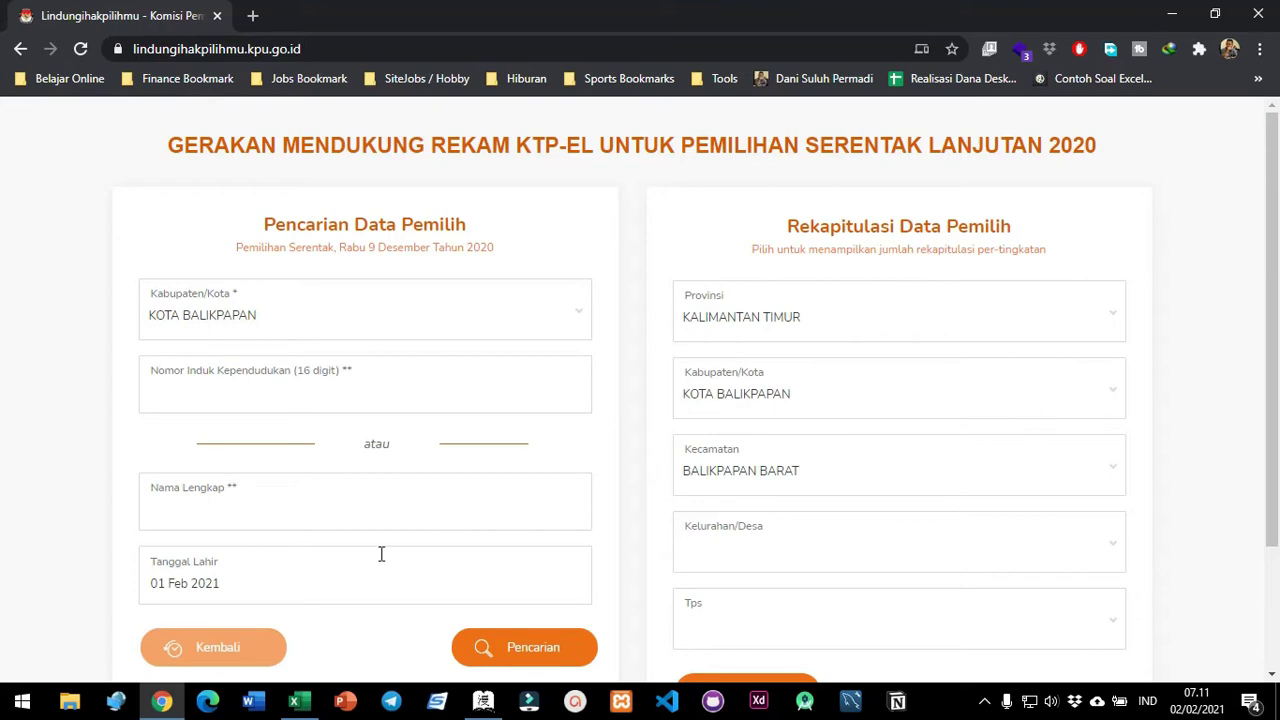
Switch to Excel and examine the Data sheet's regency list in column A and province list in C1:C5.
click(294, 701)
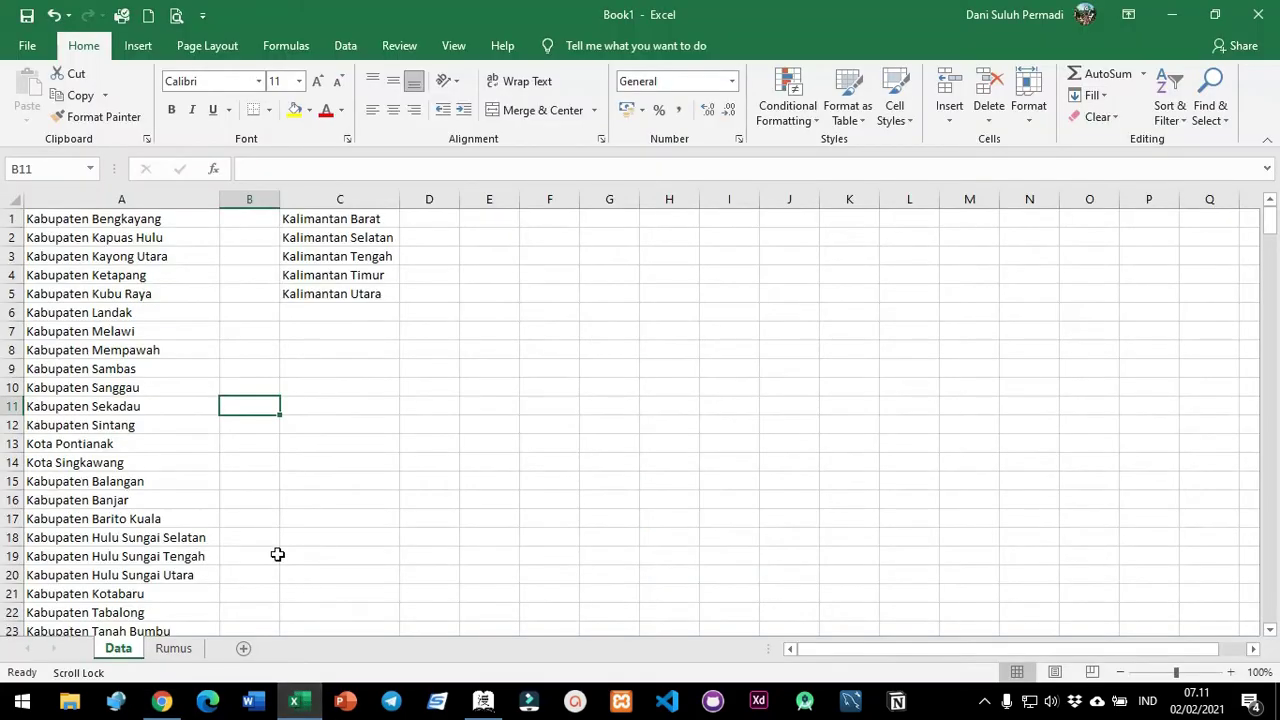
click(78, 221)
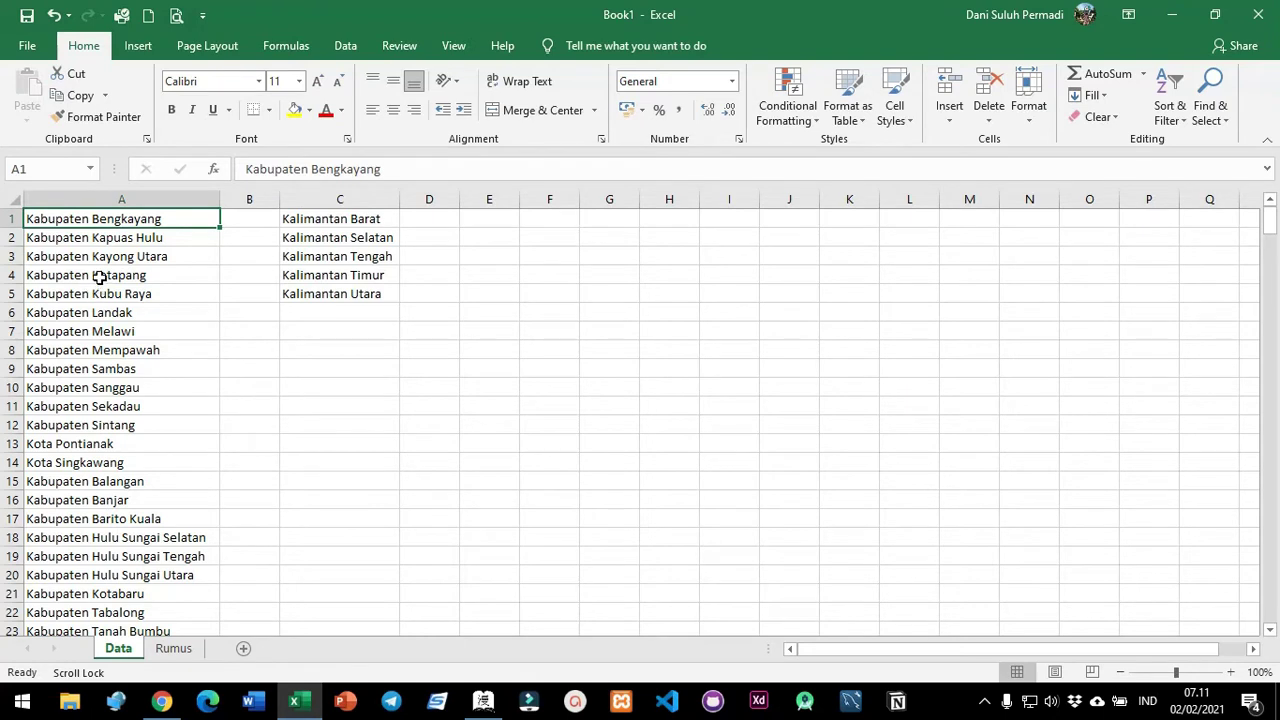
drag(345, 221, 354, 291)
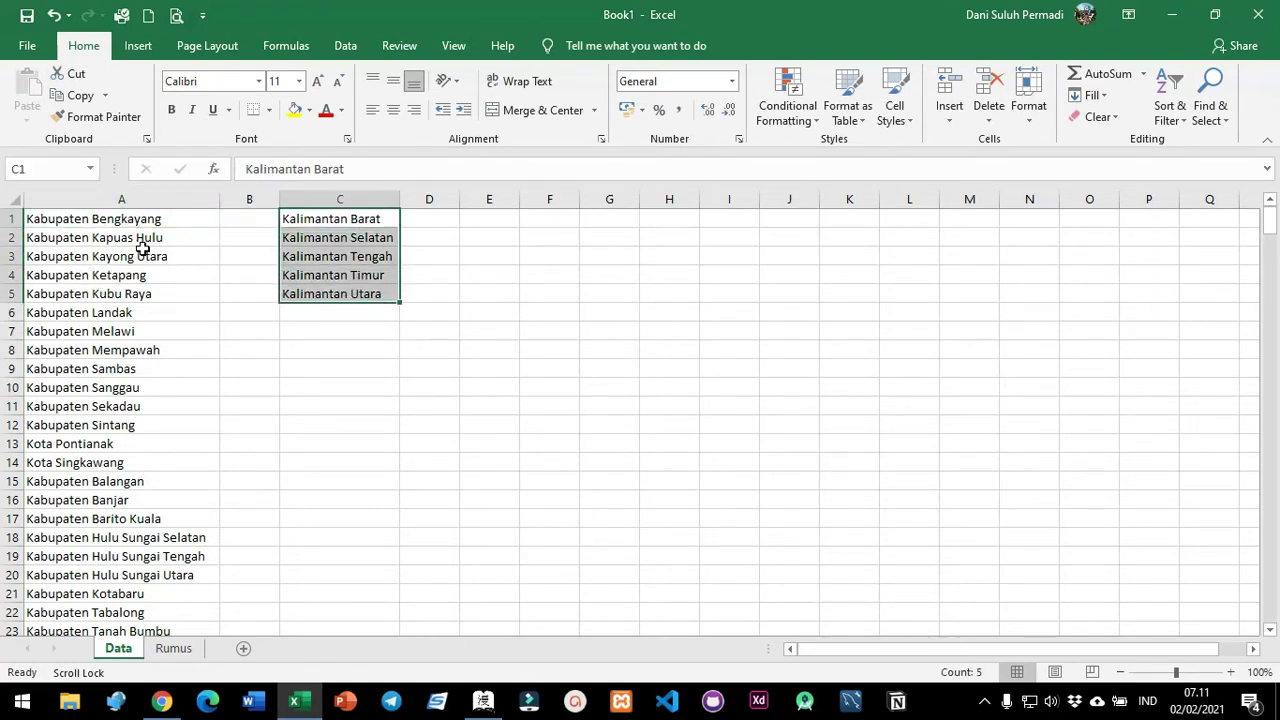
click(124, 222)
click(163, 387)
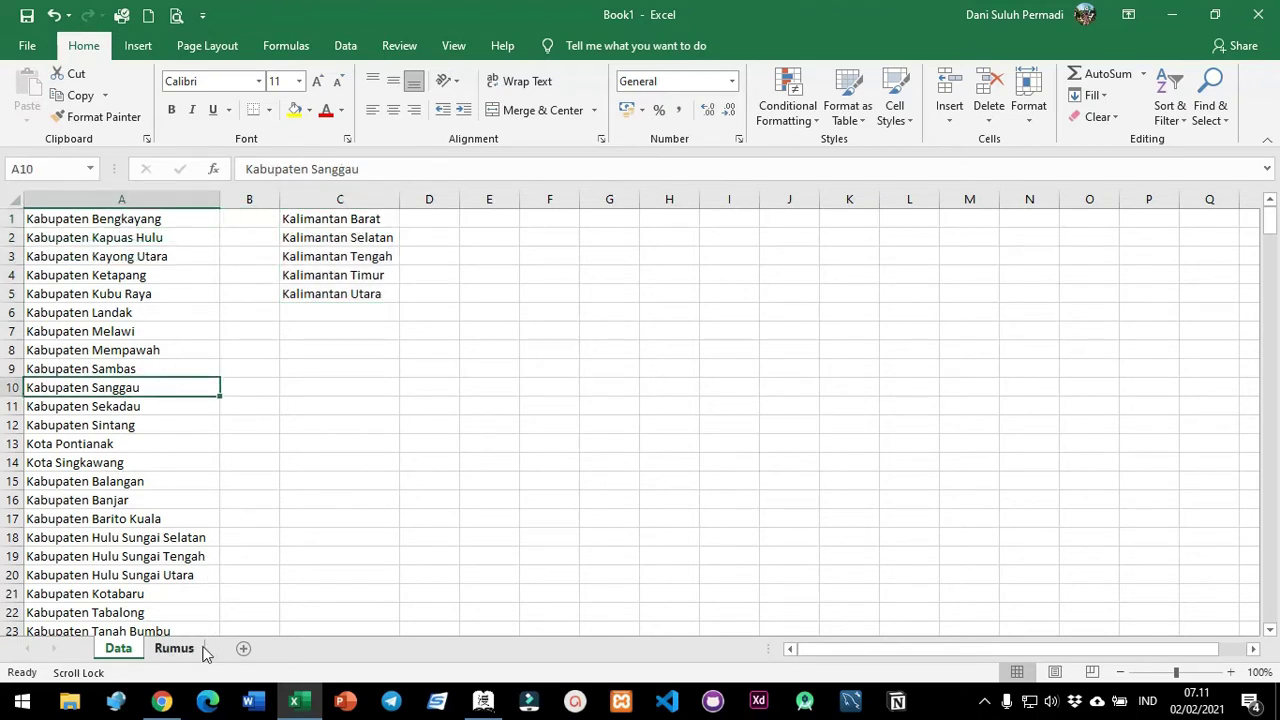
click(346, 46)
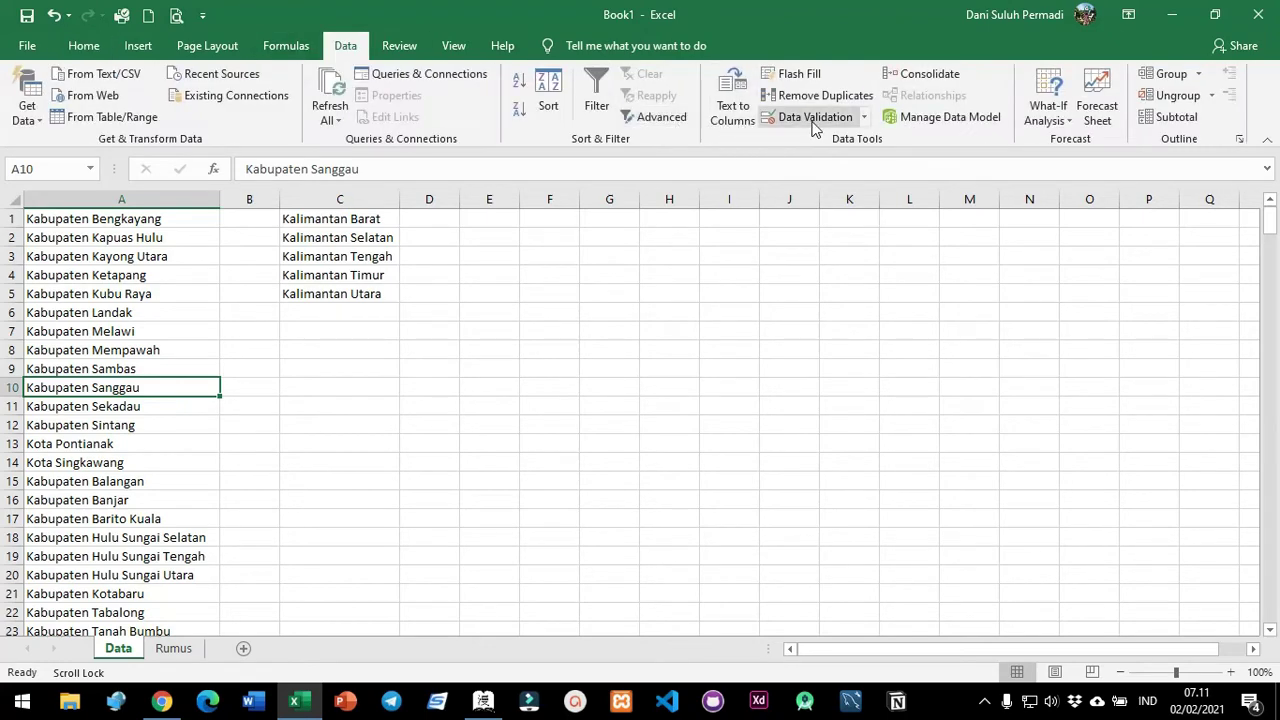
click(865, 120)
click(589, 319)
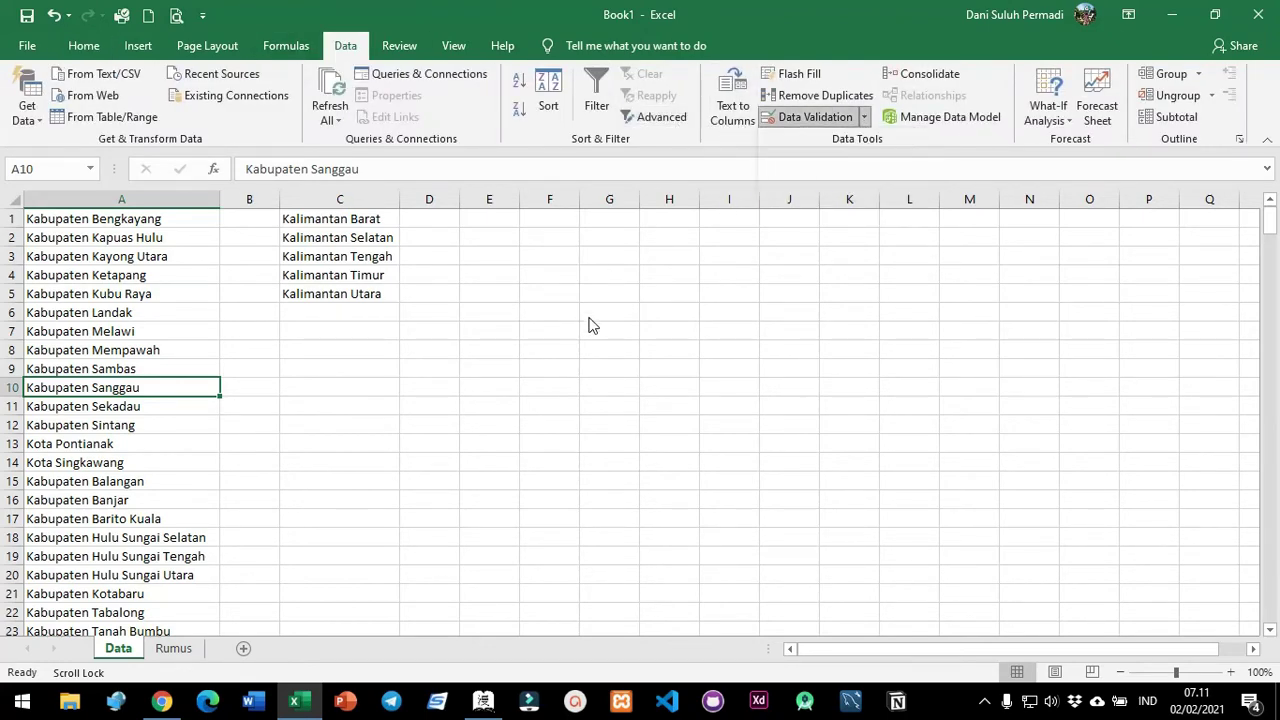
click(51, 167)
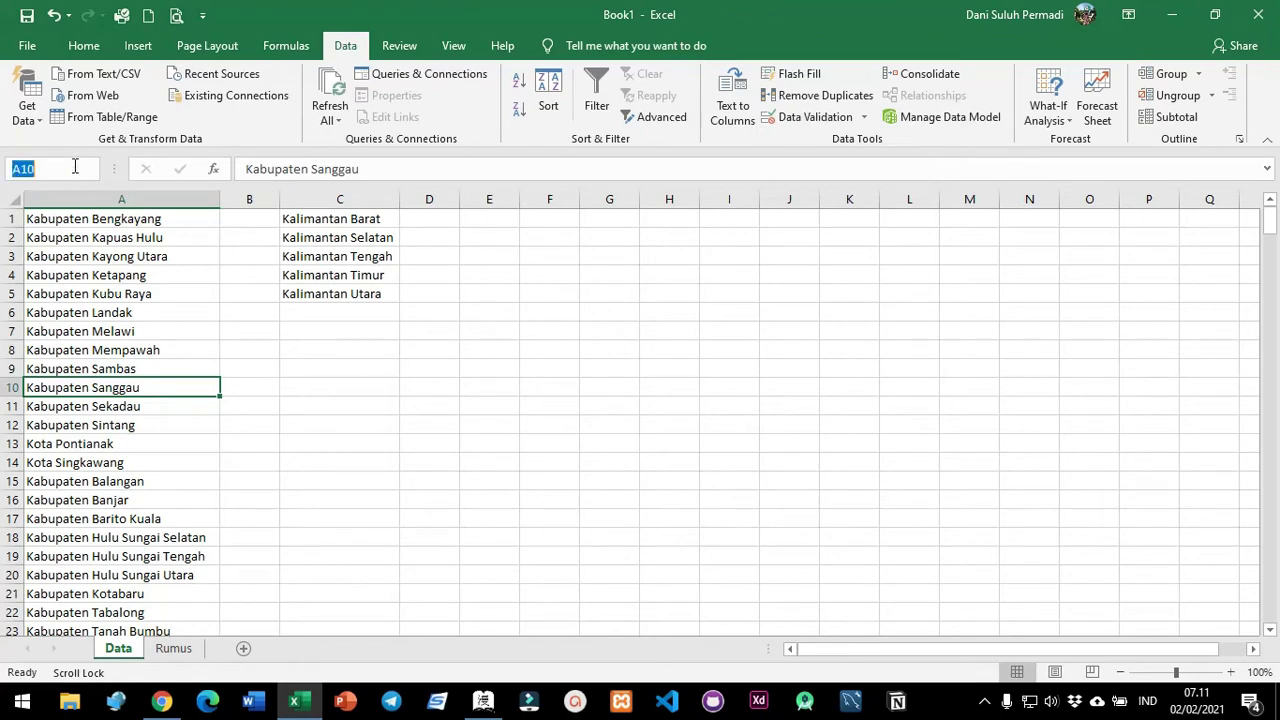
click(594, 308)
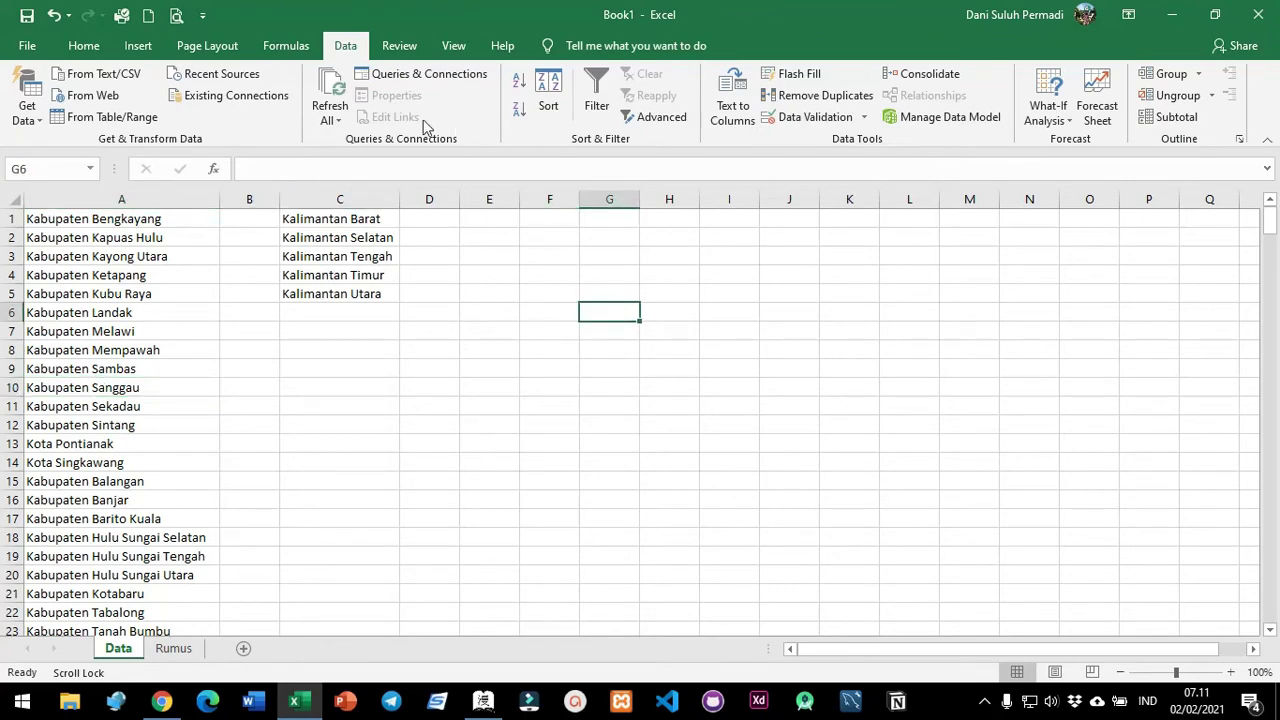
click(84, 46)
click(286, 46)
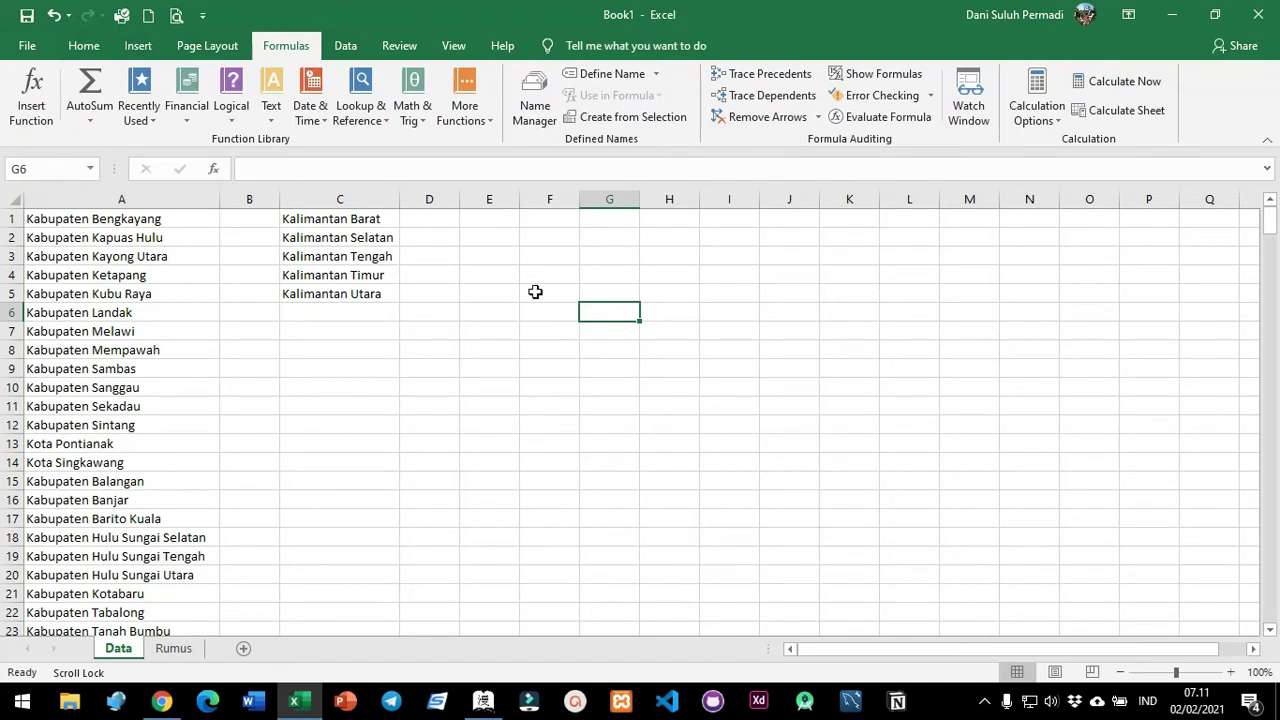
Enter the sample letters A, B, C and D in cells F5 to F8 of the Data sheet.
drag(548, 288, 574, 443)
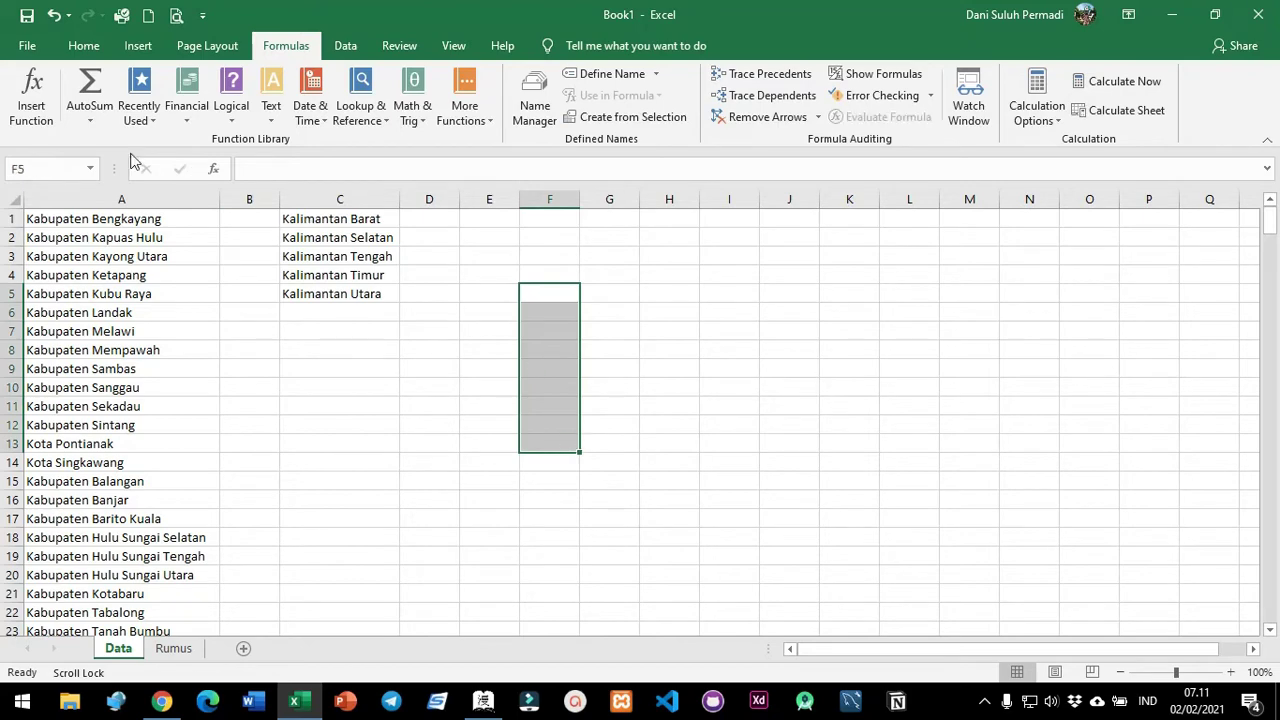
click(559, 292)
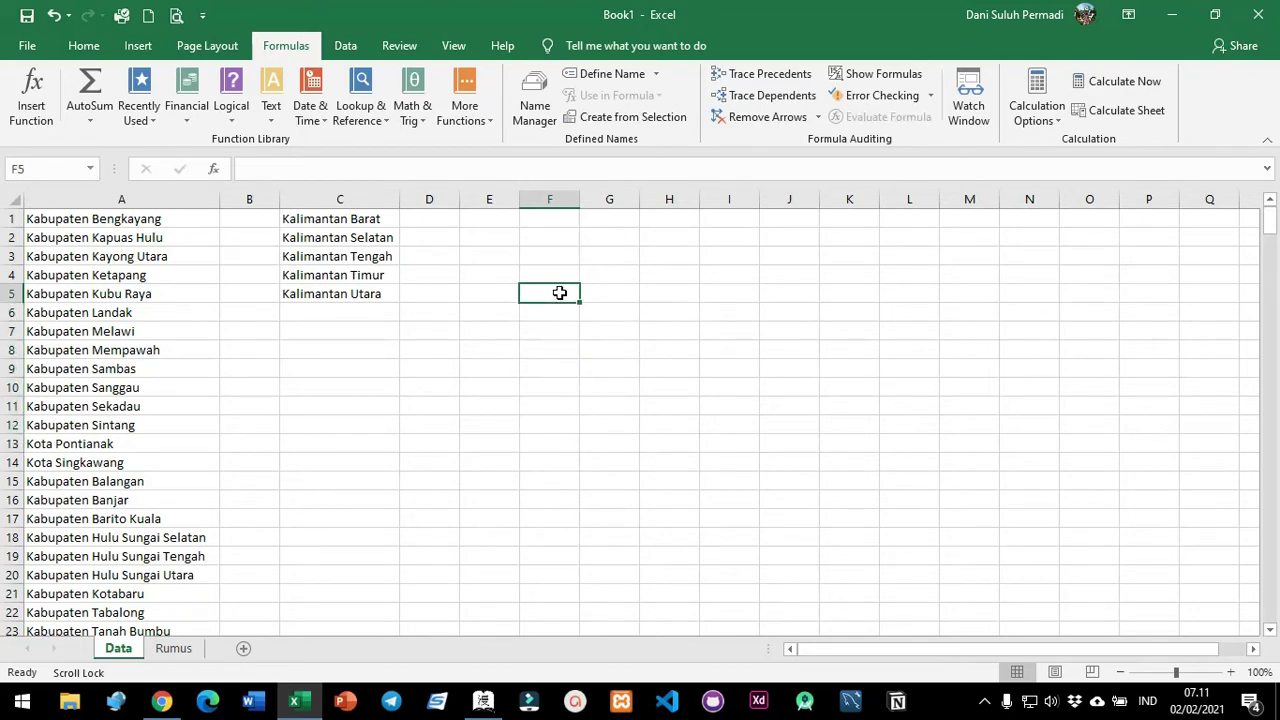
text(A)
key(Return)
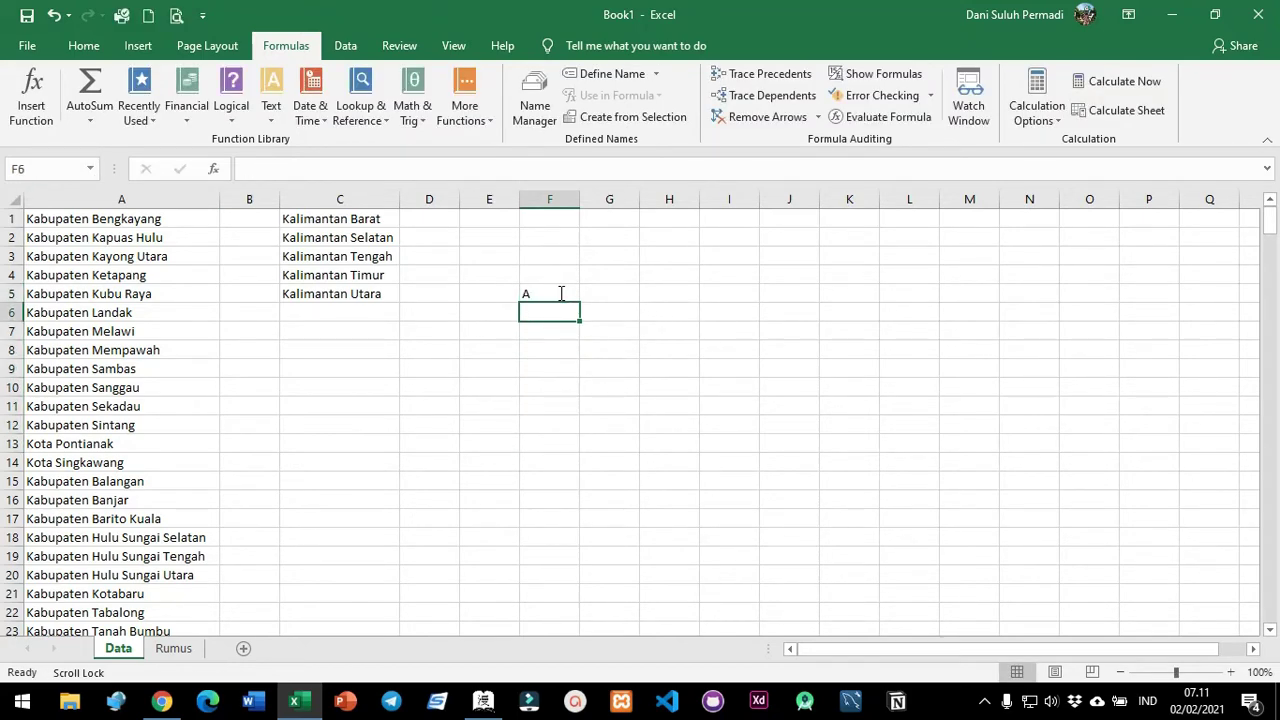
text(B)
key(Return)
text(C)
key(Return)
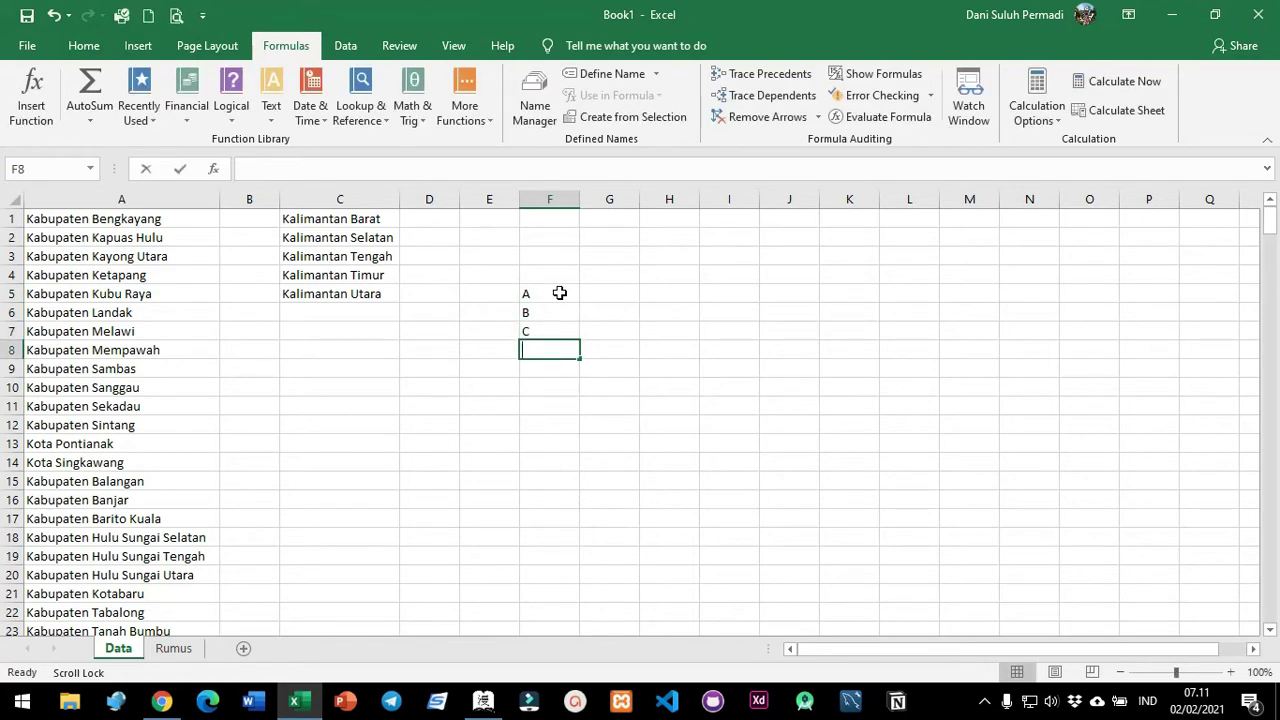
text(D)
key(Return)
Define the name HURUF for the sample letter range F5:F8.
drag(559, 292, 544, 350)
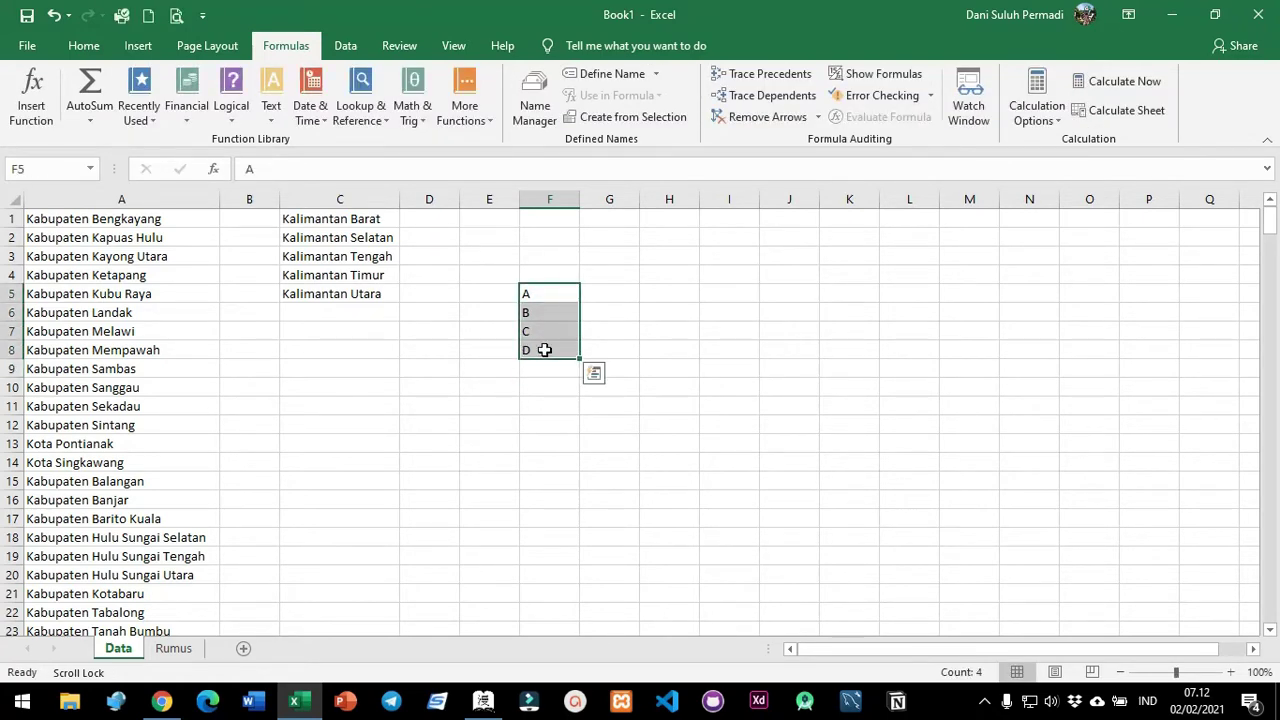
click(48, 170)
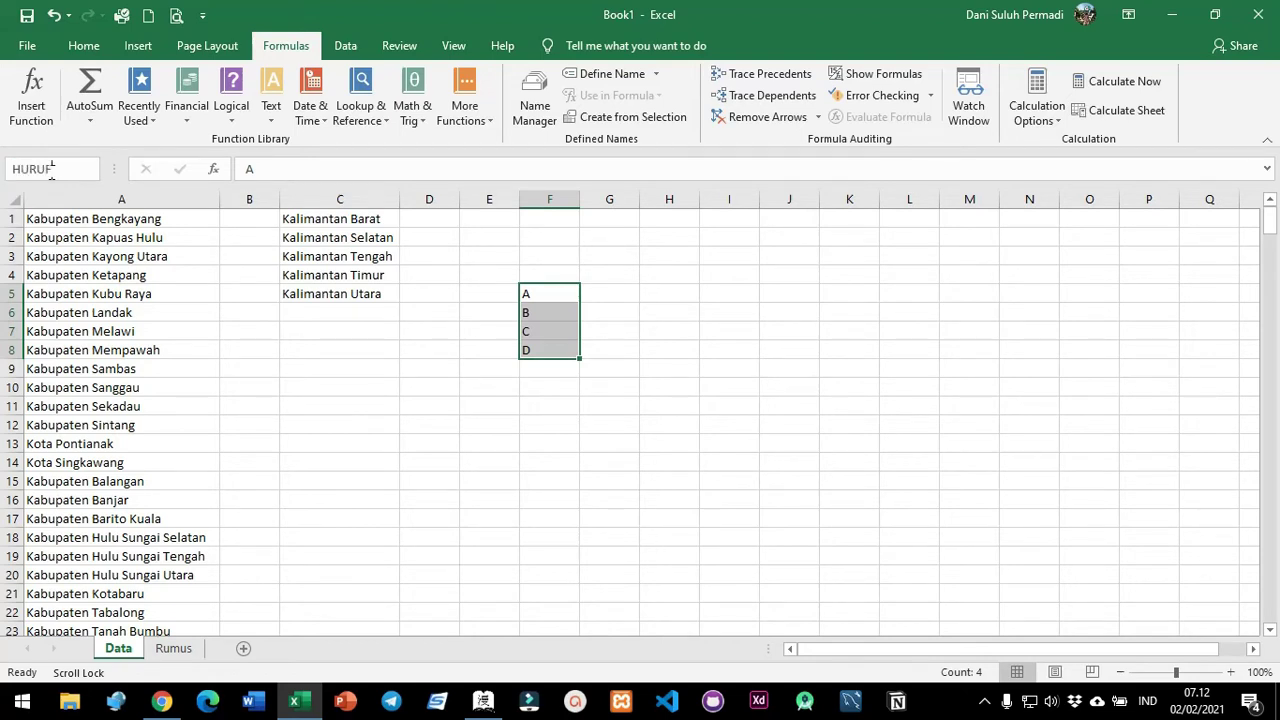
text(HURUF)
key(Return)
click(505, 426)
click(838, 426)
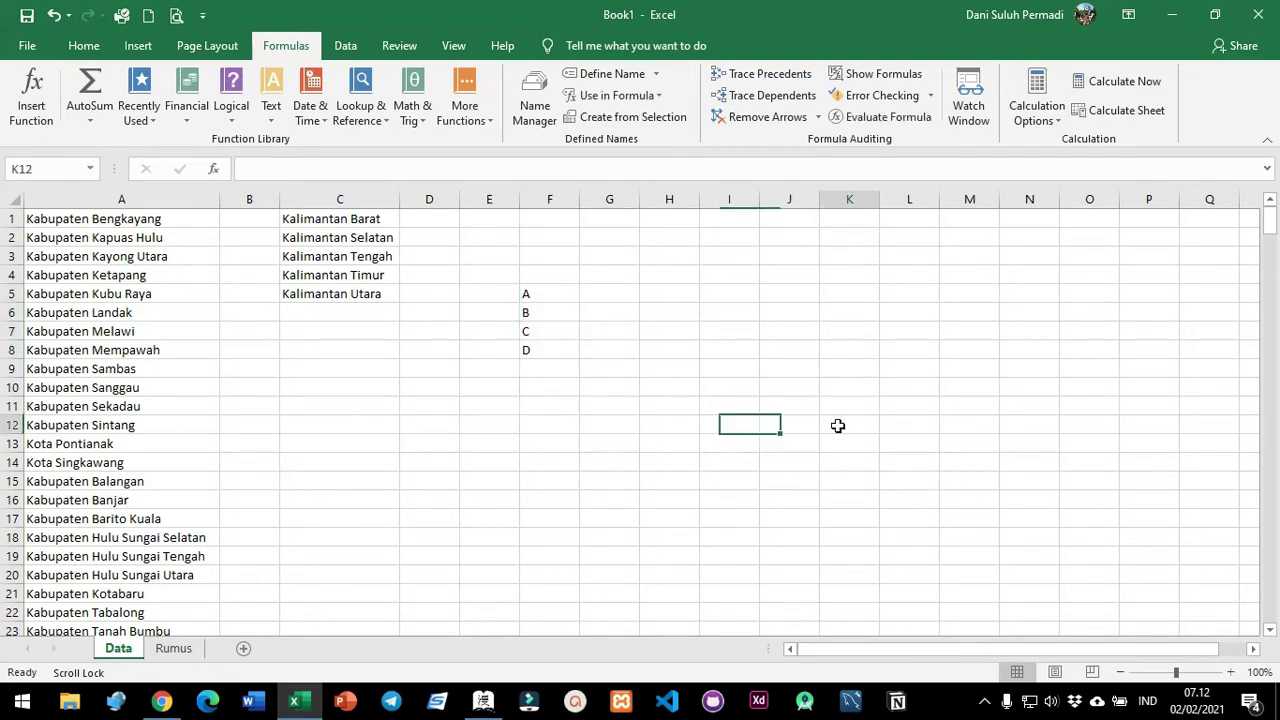
text(=)
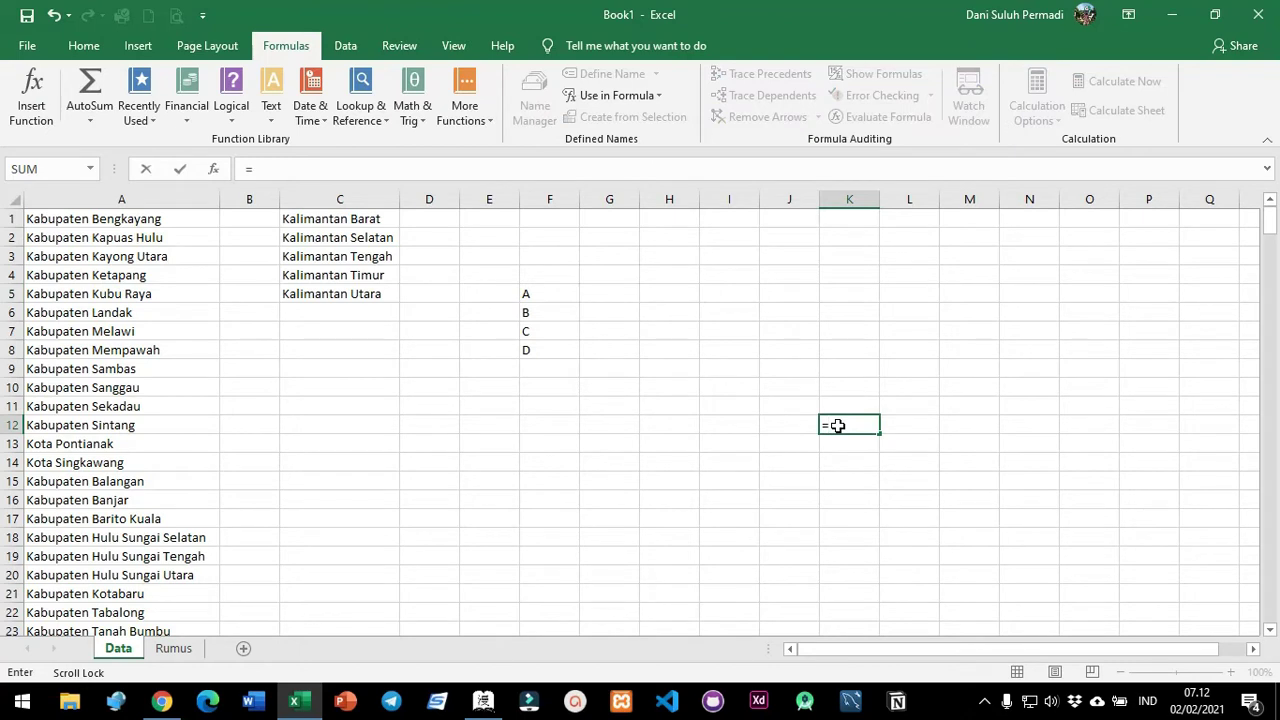
text(')
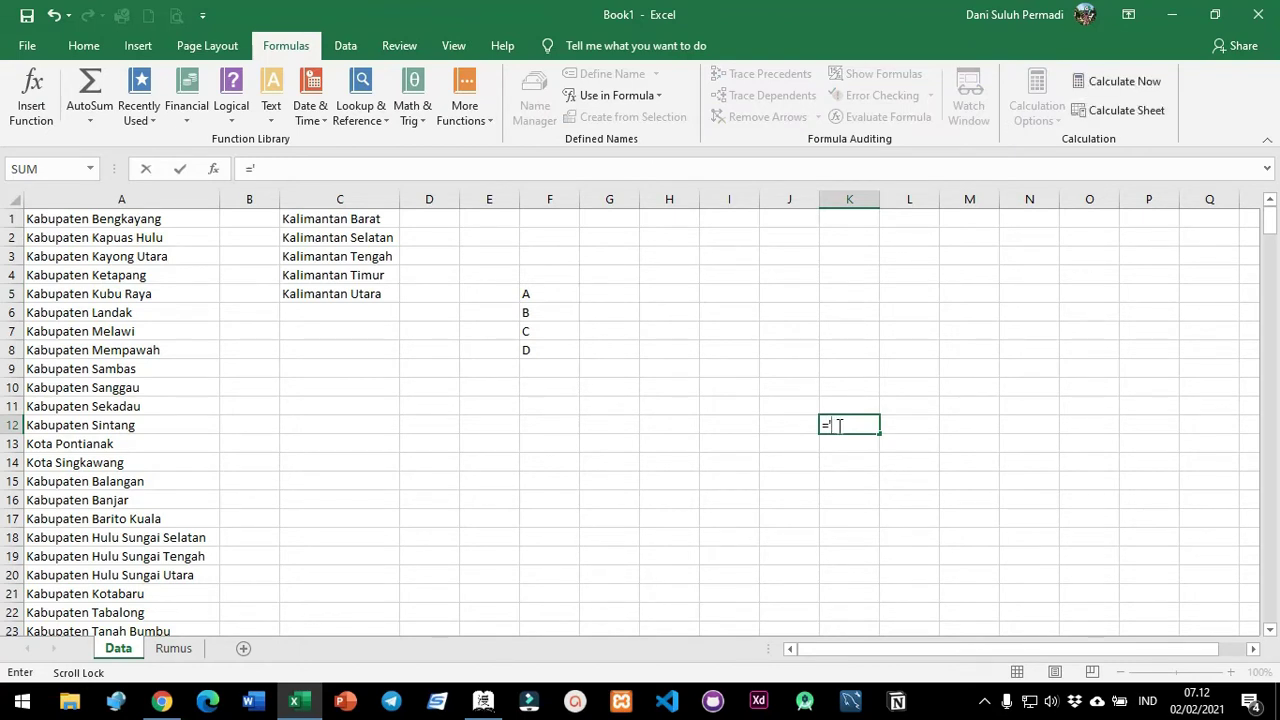
text(HUR)
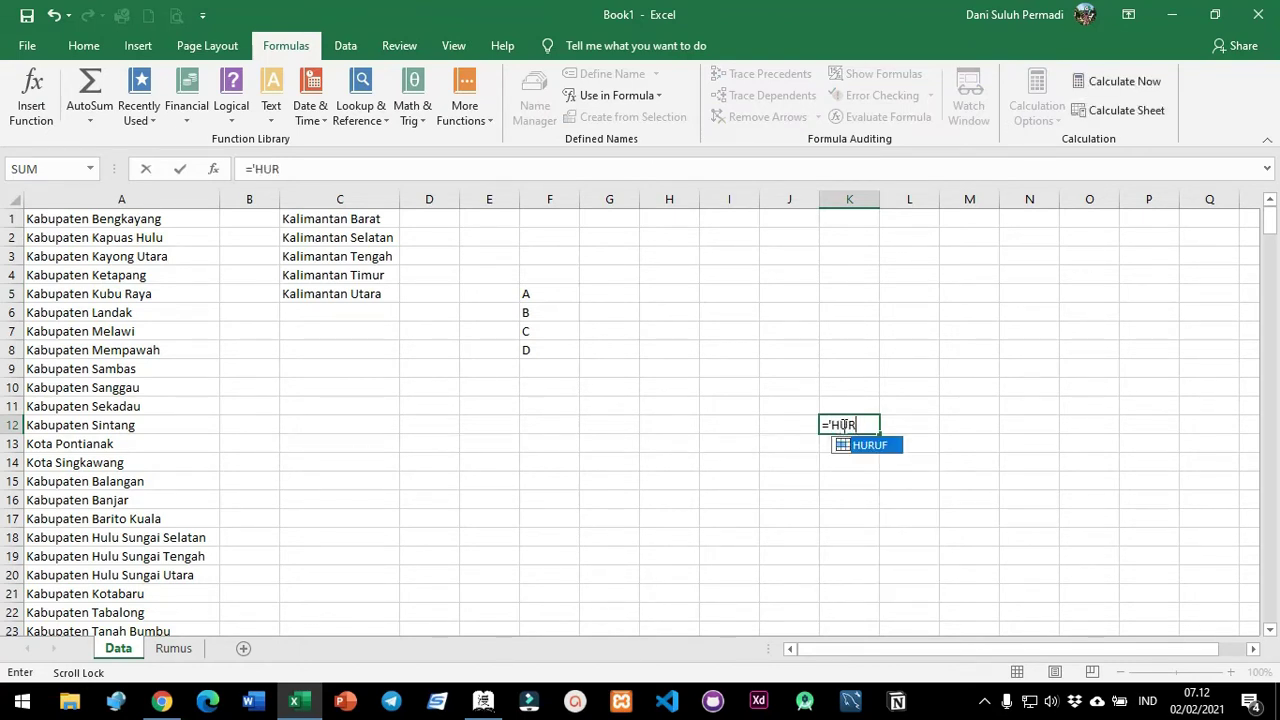
key(BackSpace)
key(BackSpace)
key(BackSpace)
key(BackSpace)
key(BackSpace)
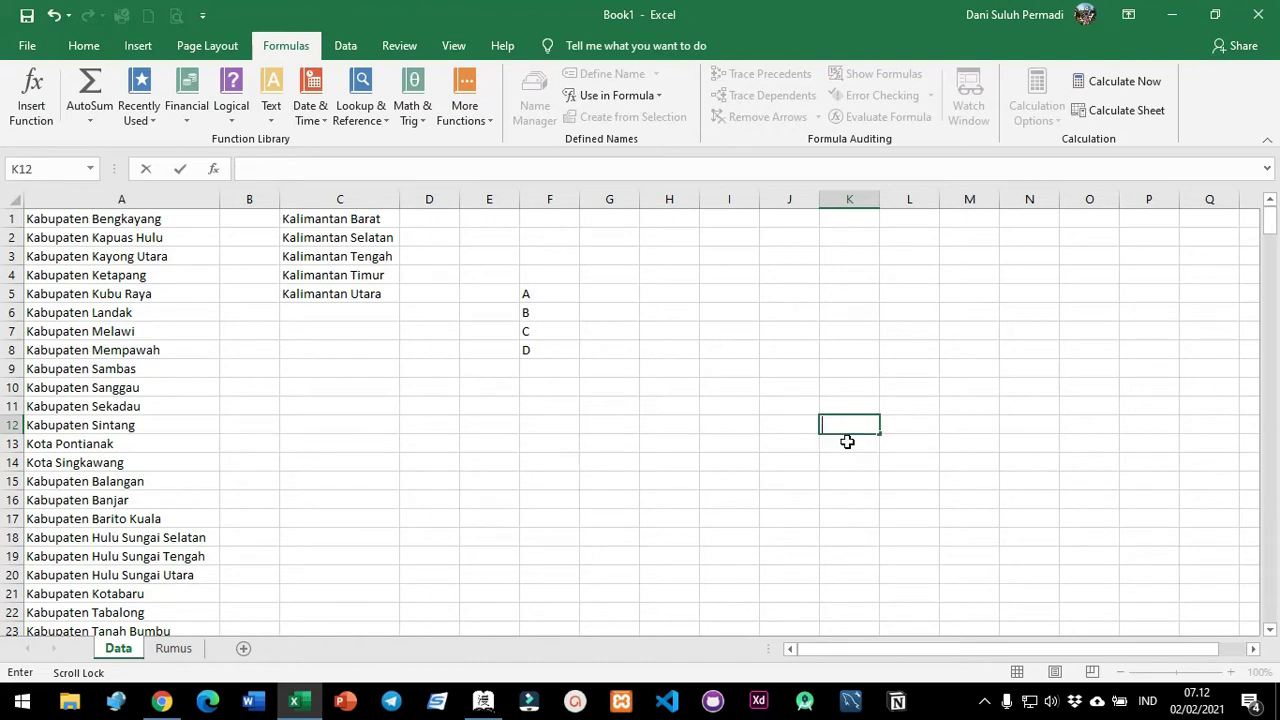
key(Return)
Jump to the named range HURUF and reselect cells F5:F8 to check which cells the name covers.
click(53, 167)
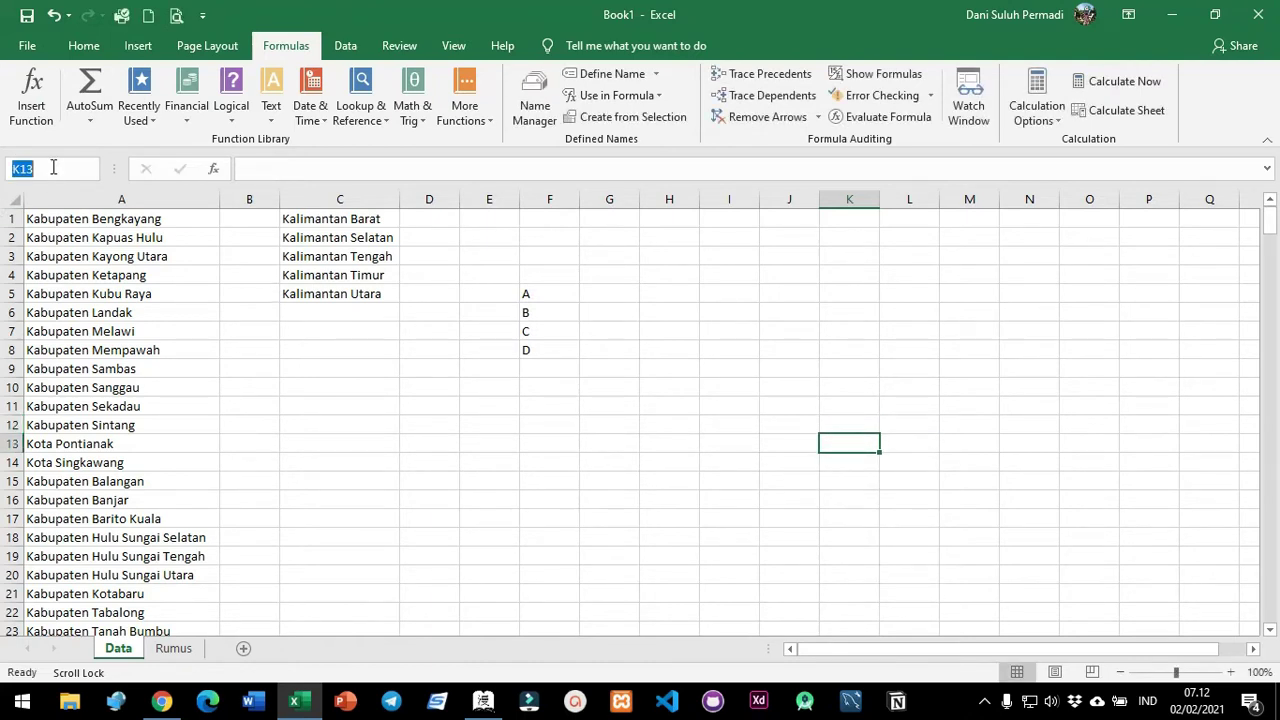
text(hu)
key(Return)
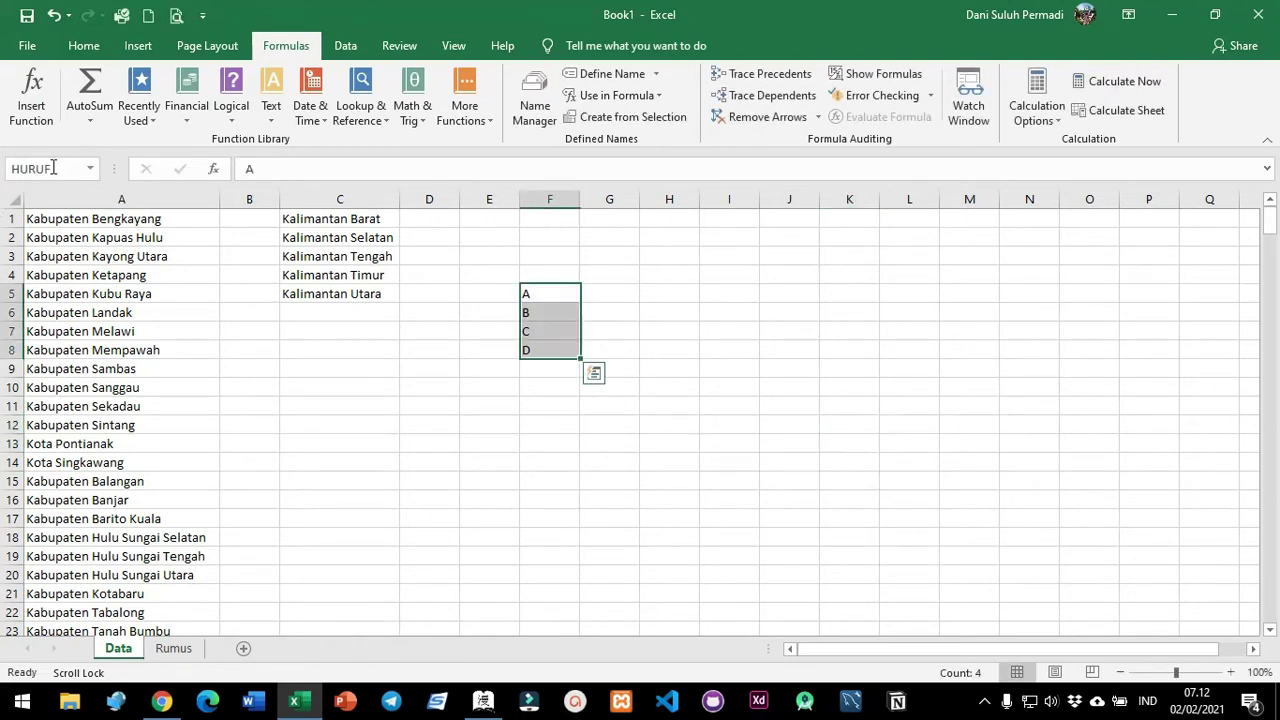
click(559, 296)
drag(559, 296, 557, 349)
drag(563, 291, 568, 348)
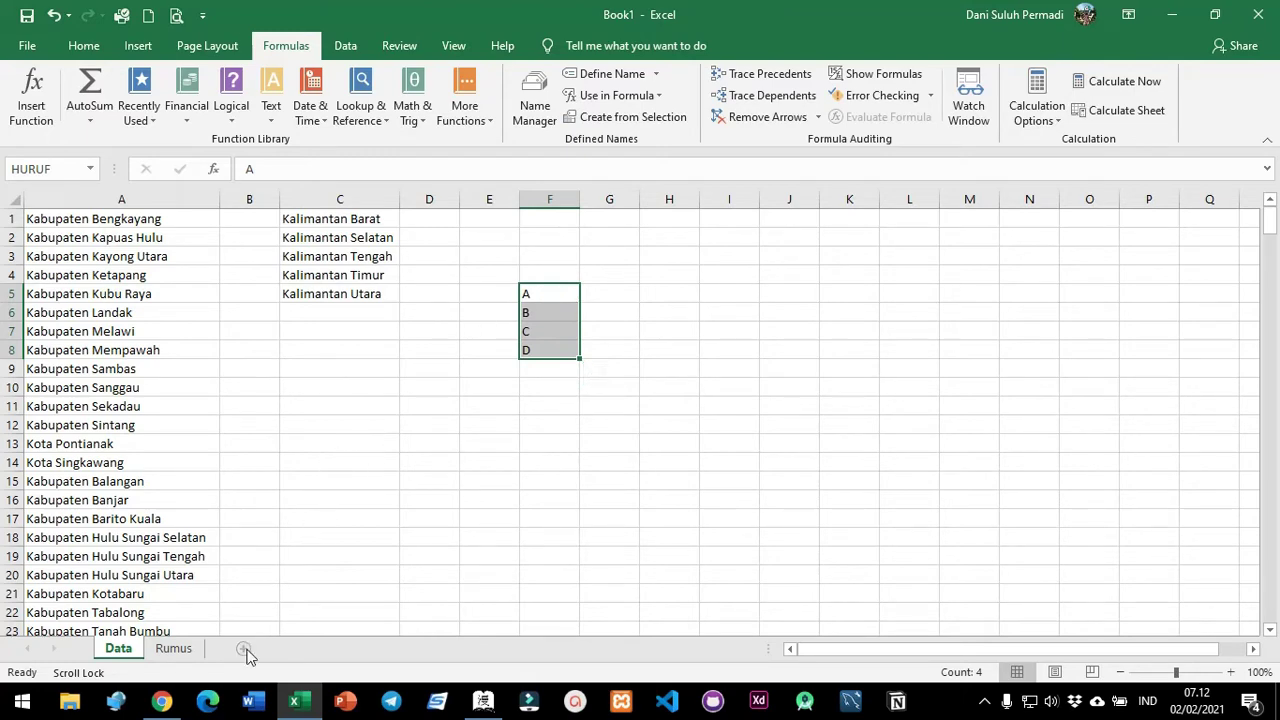
Make the DROPDOWN LIST BERTINGKAT title on the Rumus sheet bold with a yellow fill.
click(174, 648)
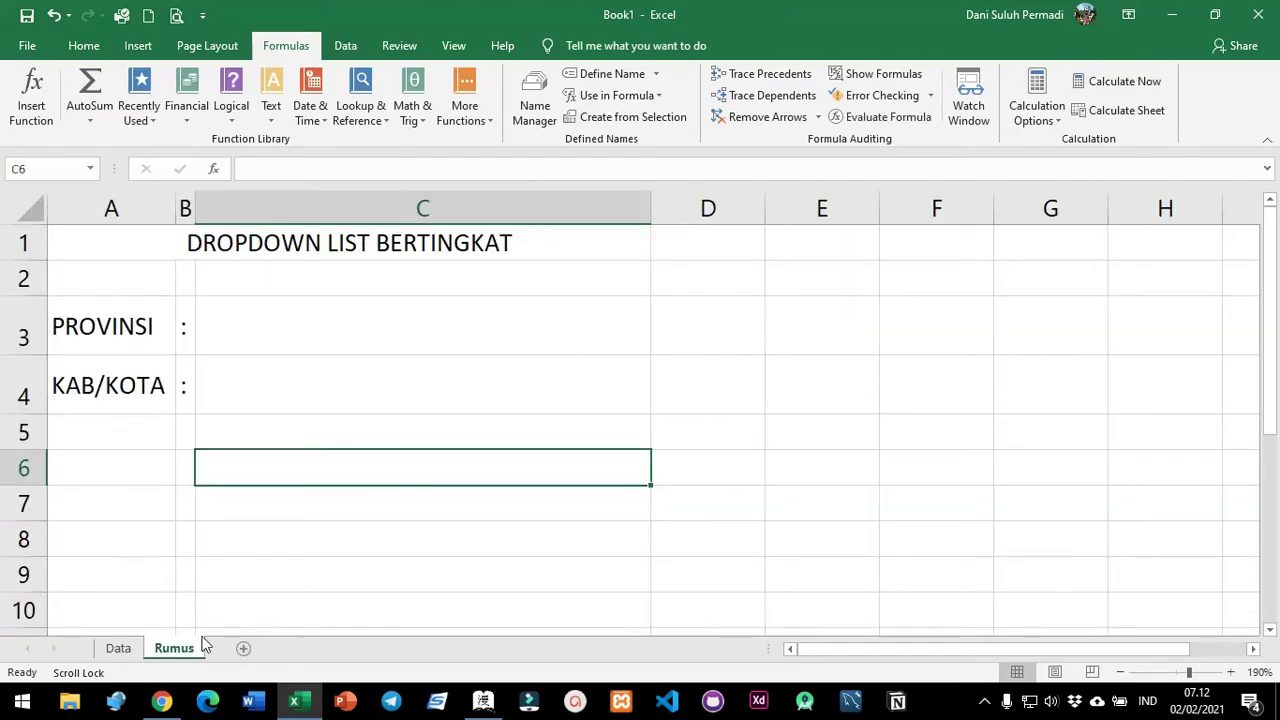
click(270, 245)
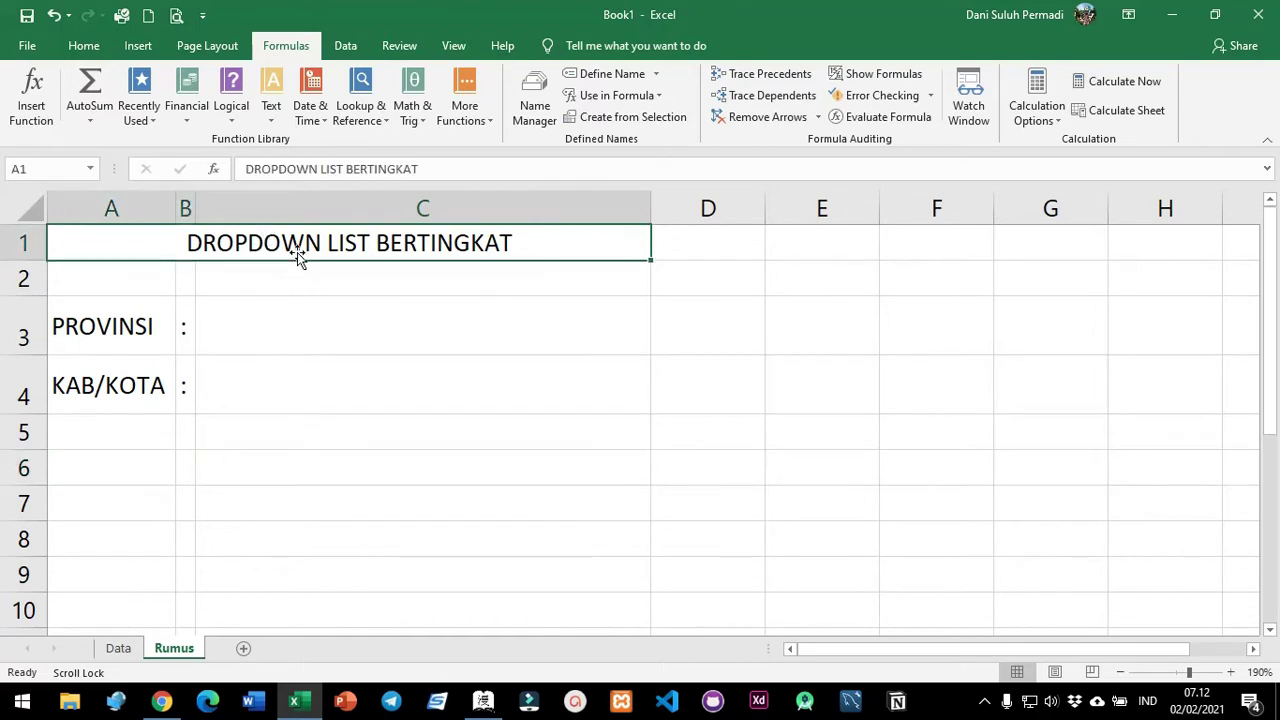
click(80, 45)
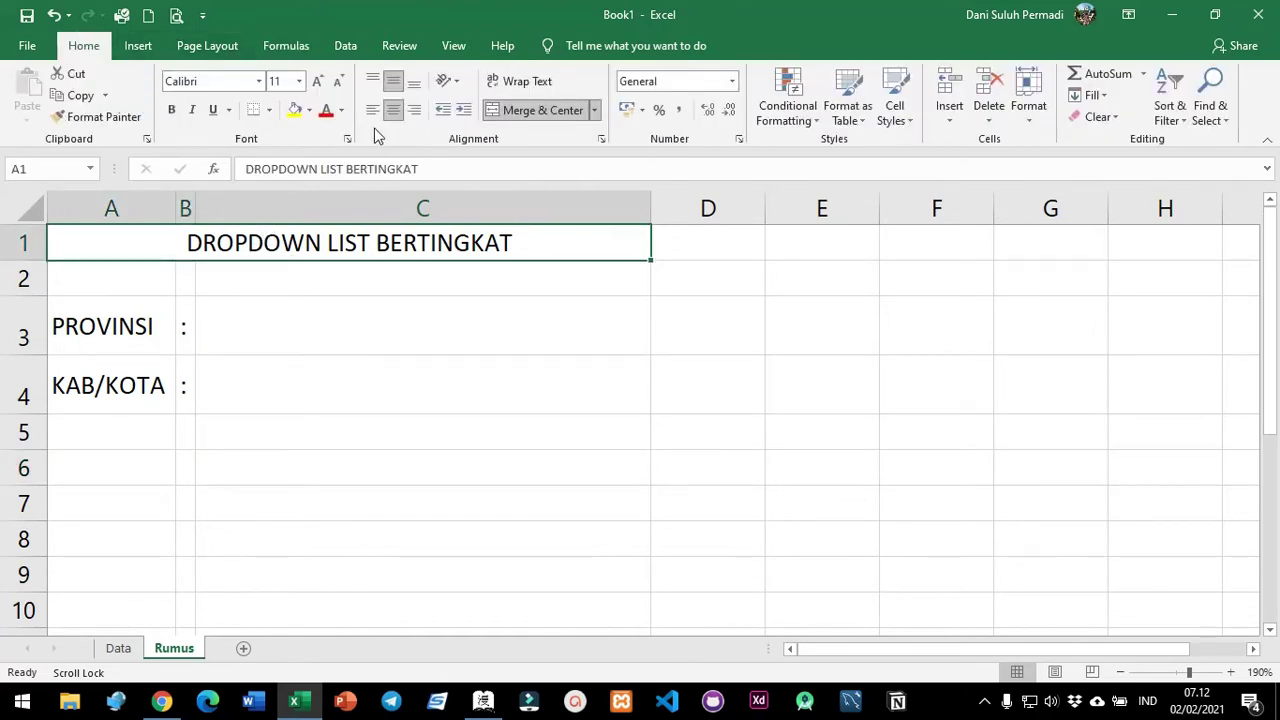
click(294, 110)
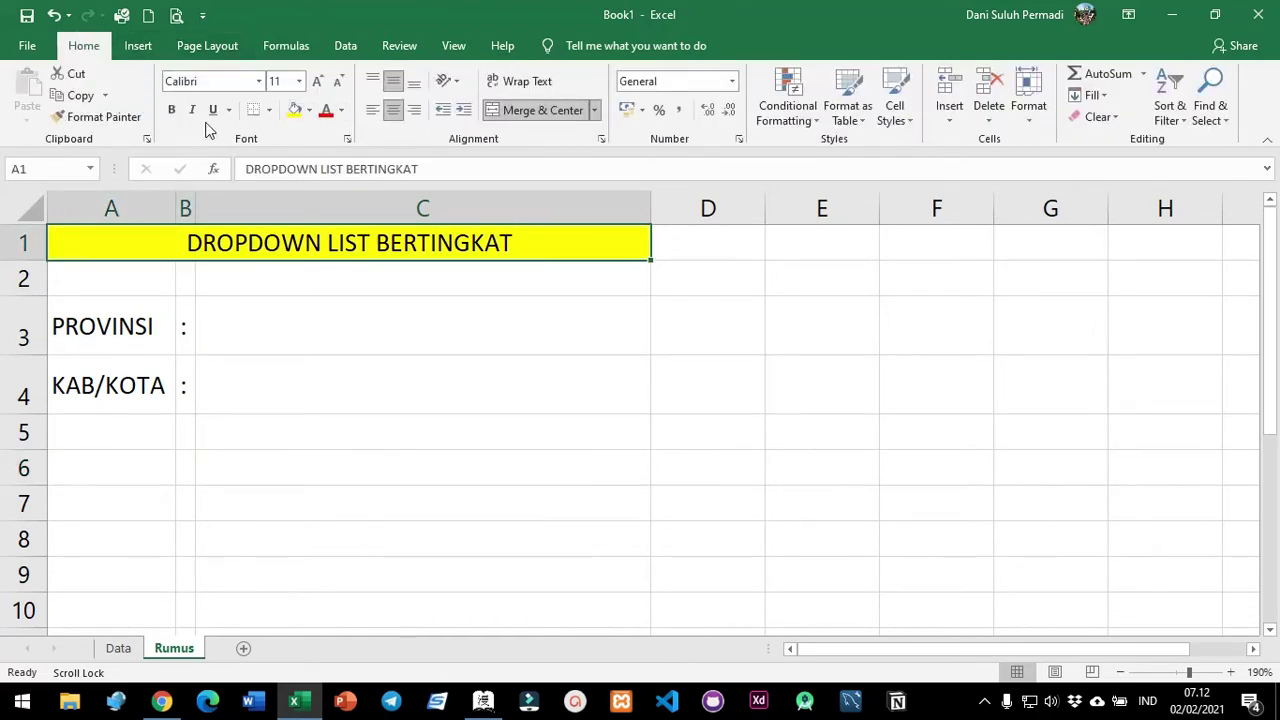
click(171, 110)
Examine the empty PROVINSI and KAB/KOTA input cells C3 and C4 on the Rumus sheet.
click(323, 329)
scroll(449, 384, up, 1)
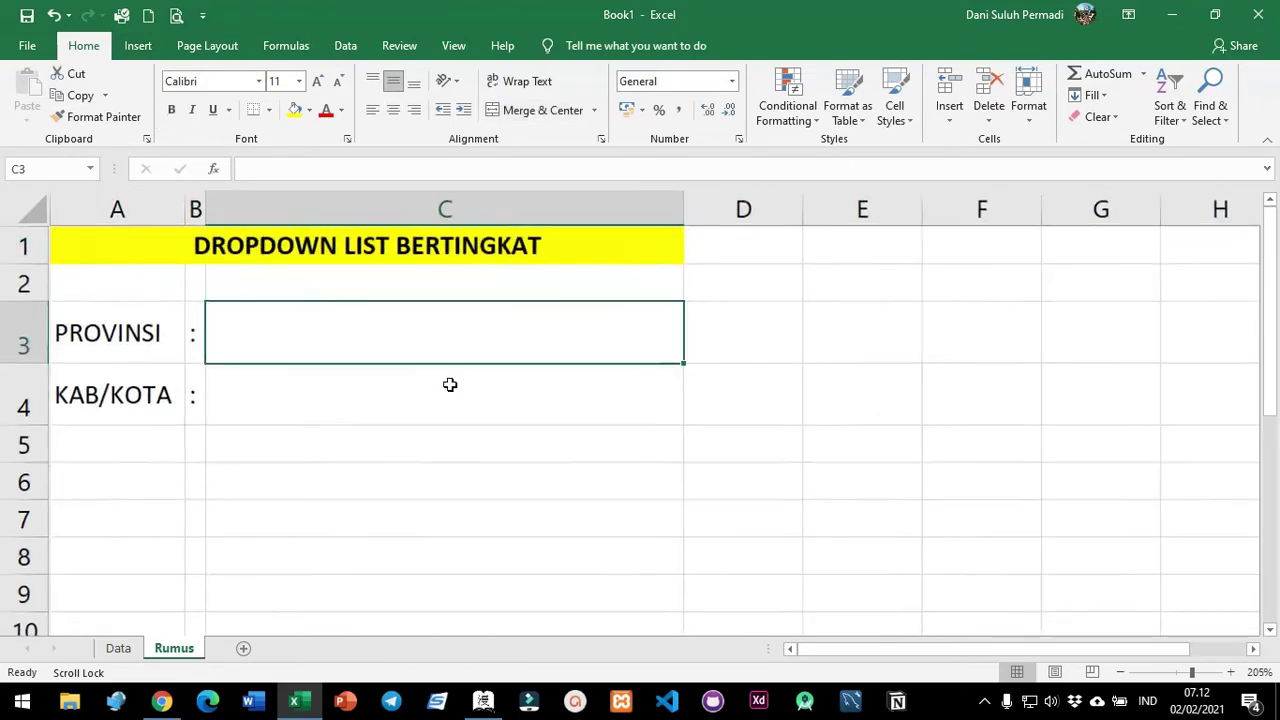
scroll(449, 384, up, 6)
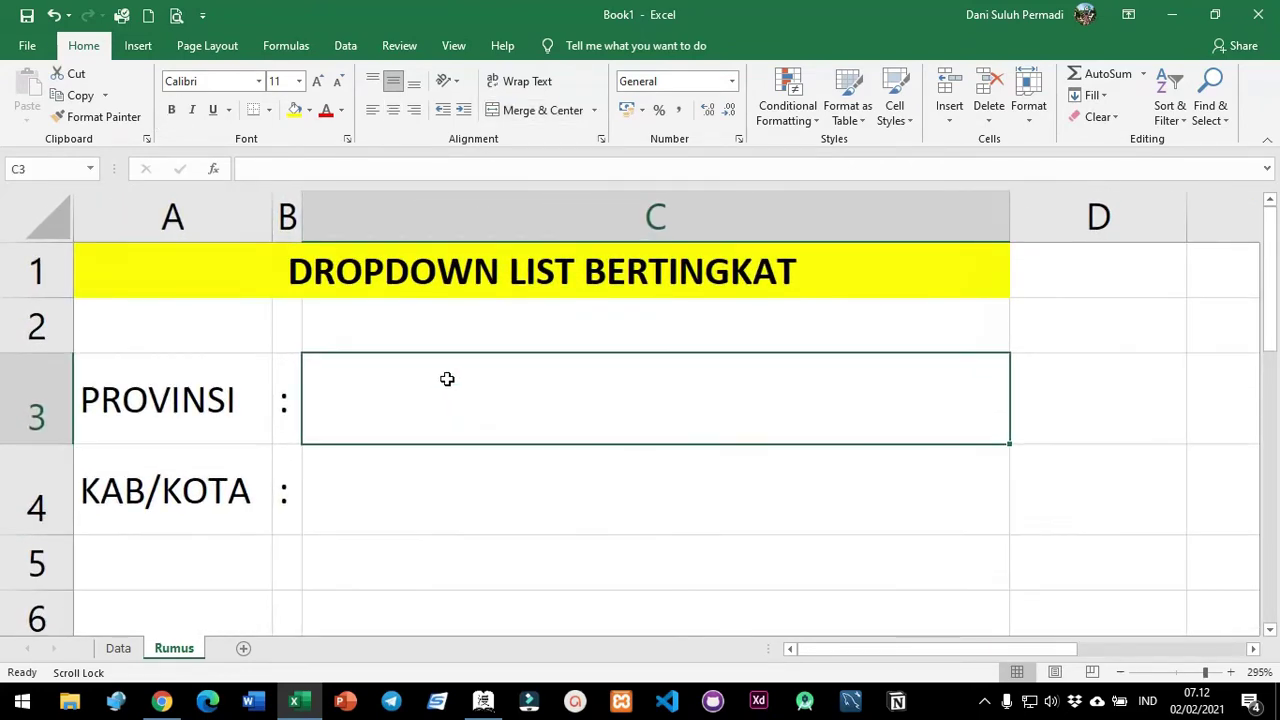
click(694, 476)
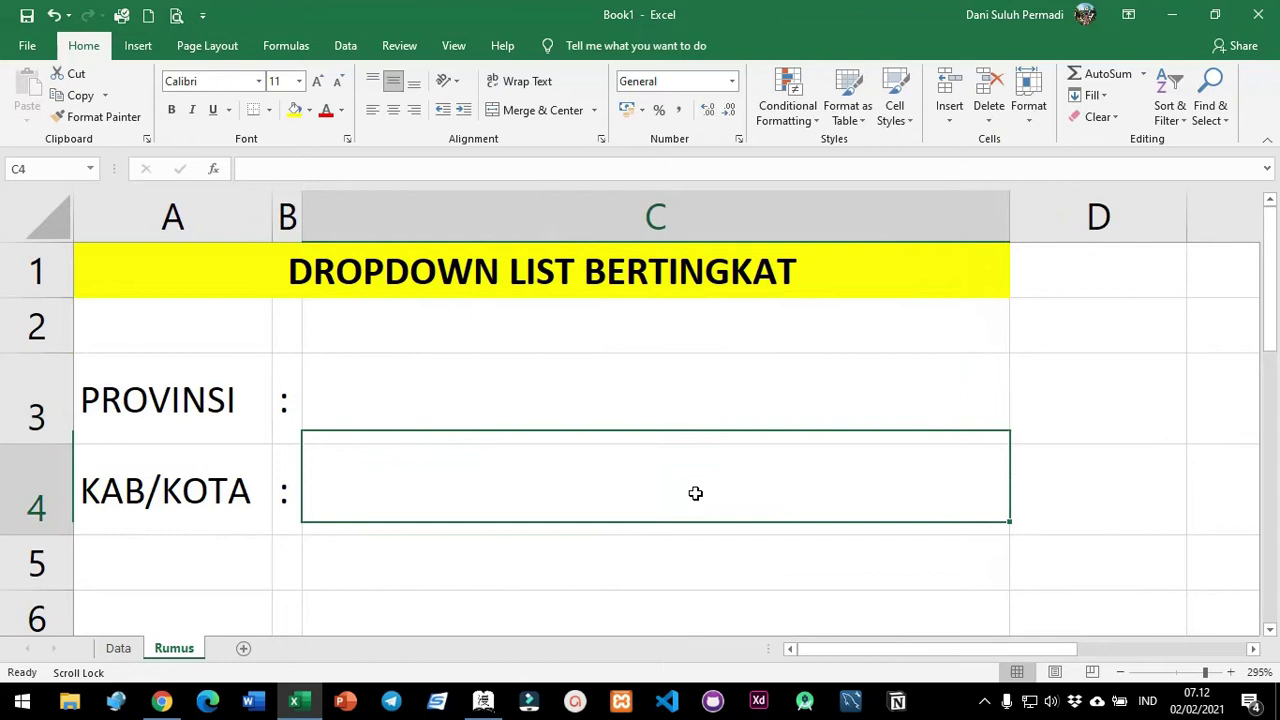
click(662, 390)
click(656, 458)
click(616, 404)
click(614, 463)
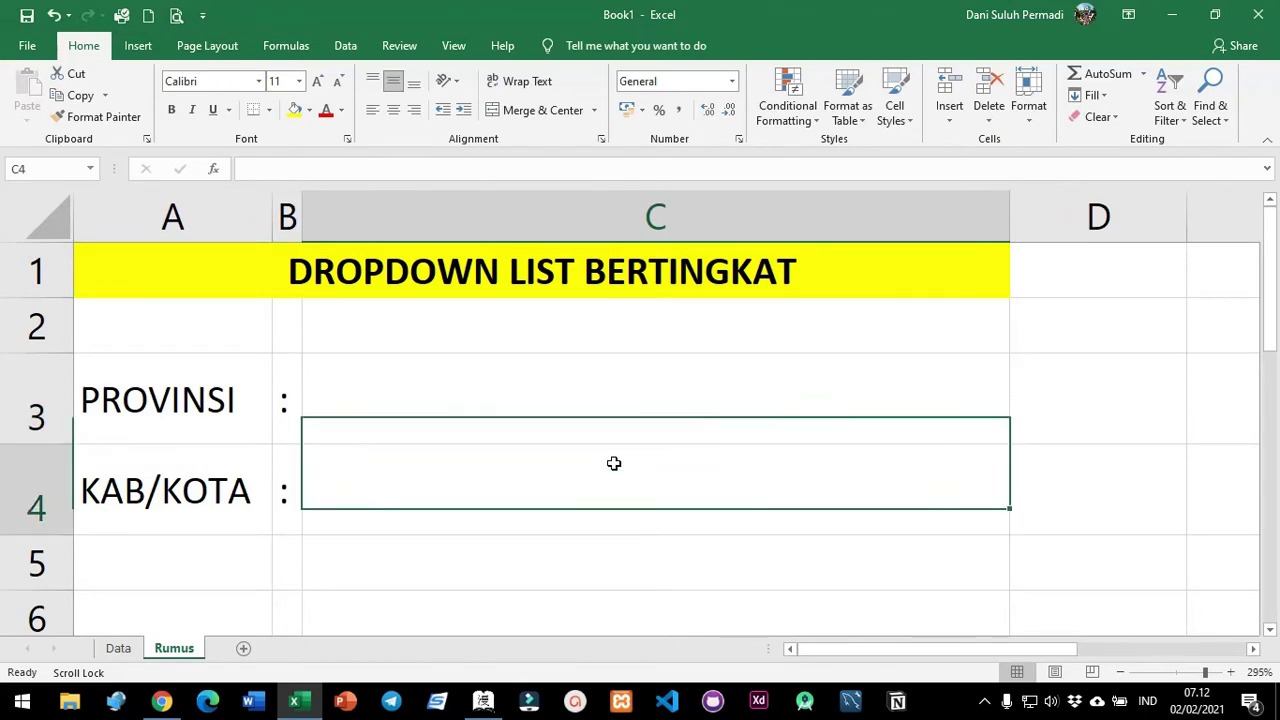
click(614, 417)
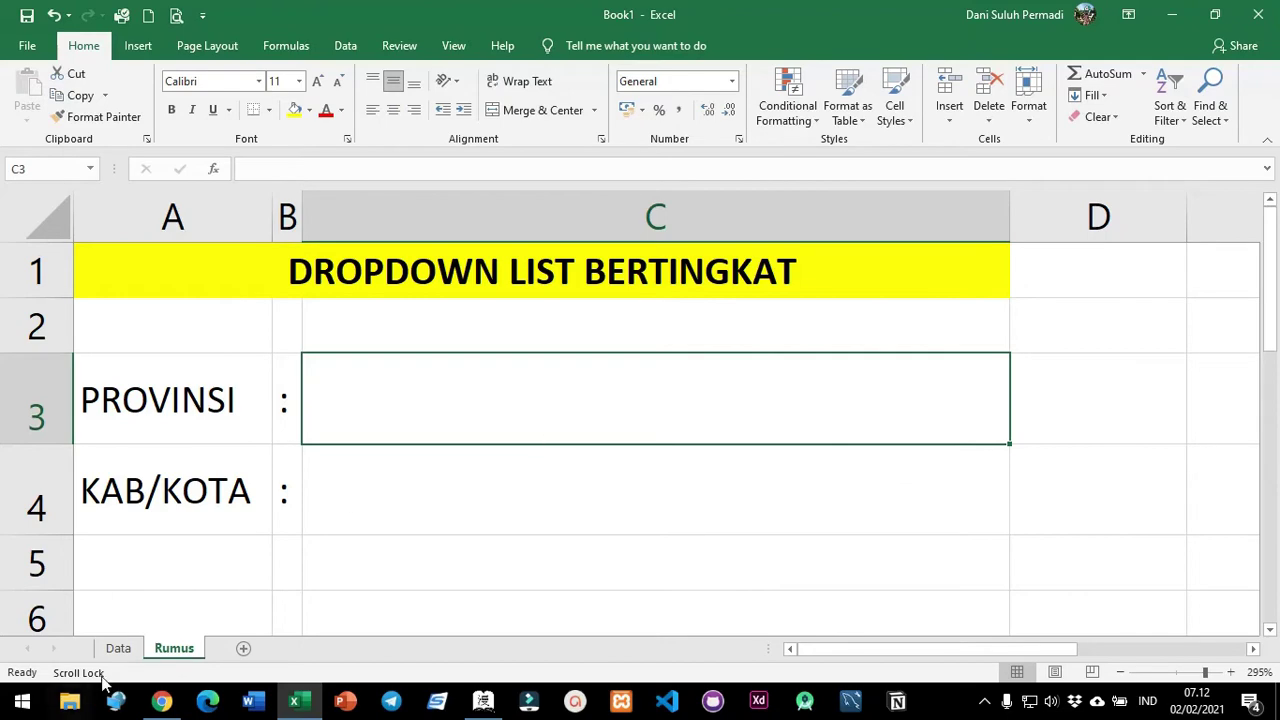
Clear the sample letters from column F of the Data sheet.
click(117, 649)
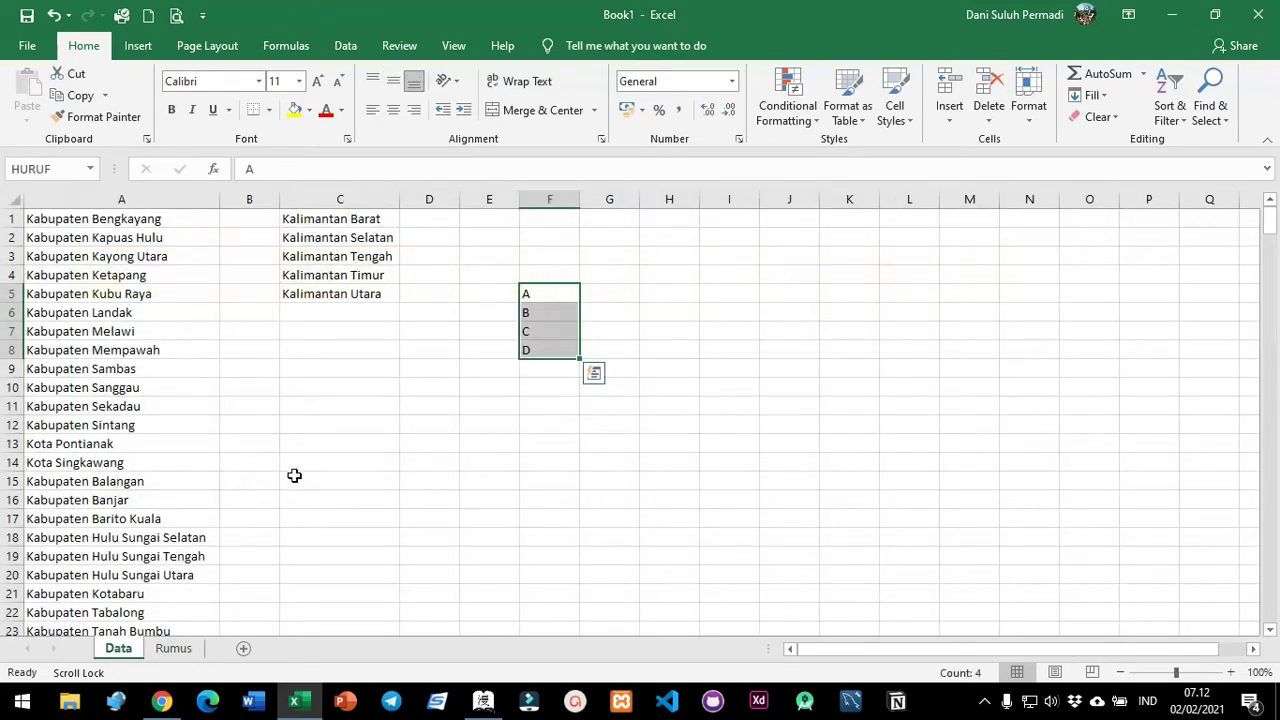
drag(366, 217, 352, 289)
click(532, 201)
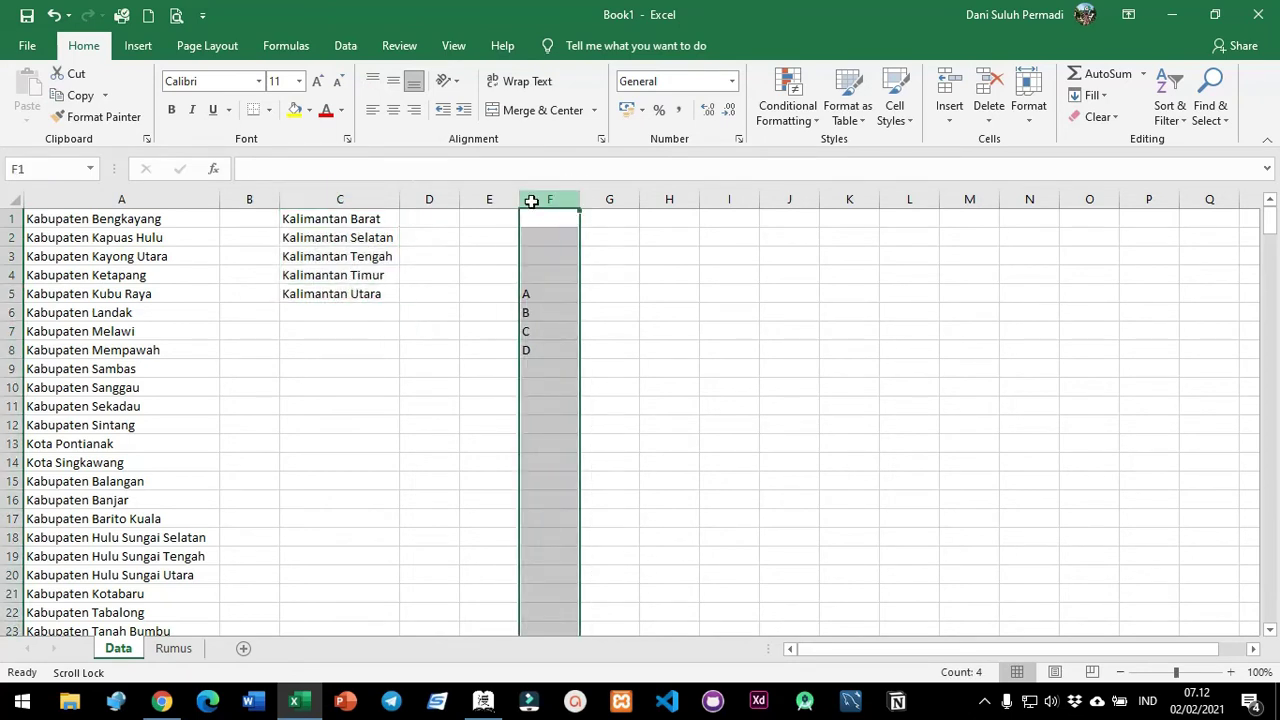
key(Delete)
click(474, 346)
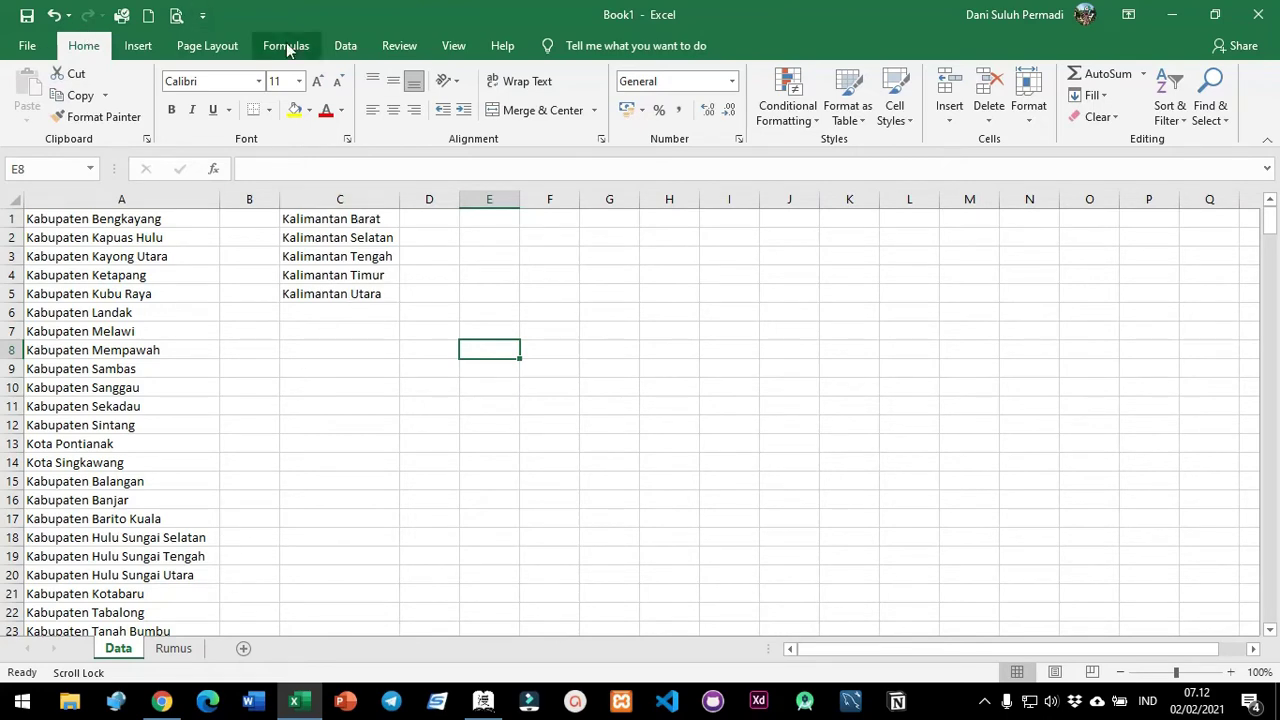
Add list data validation to cell C3 of the Rumus sheet with the source =Data!$C$1:$C$5.
click(176, 649)
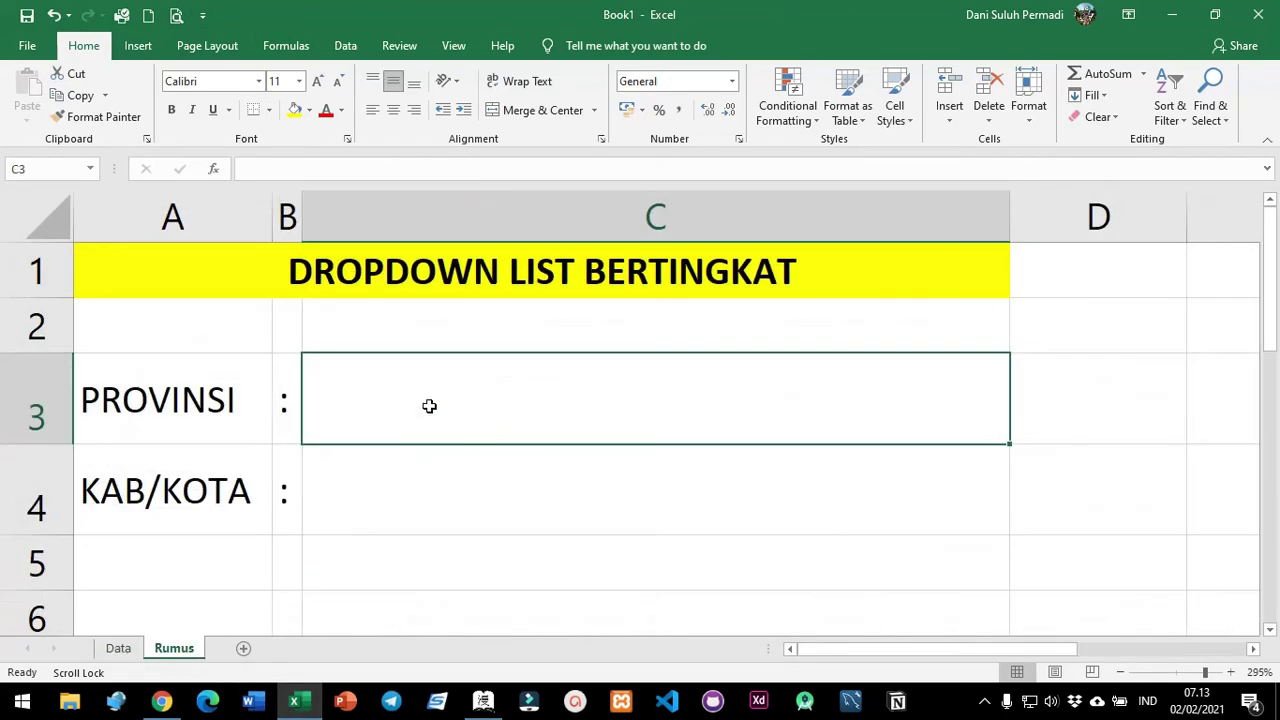
click(345, 45)
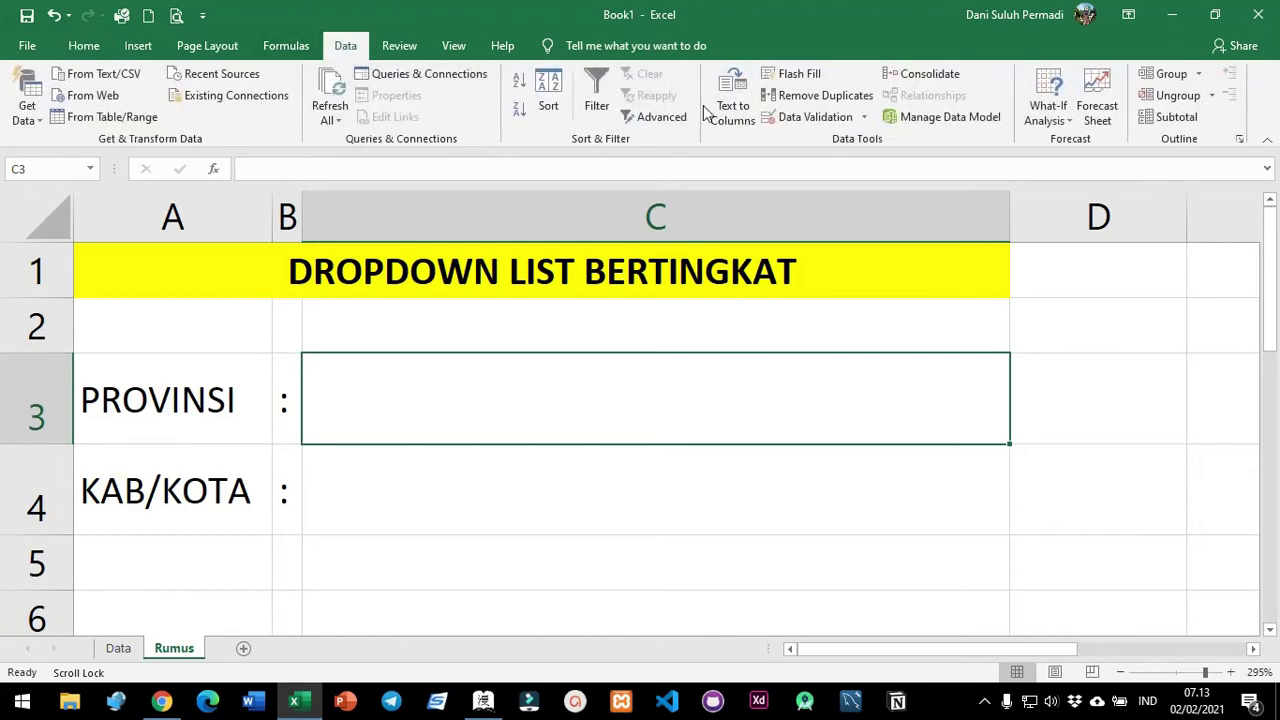
click(866, 117)
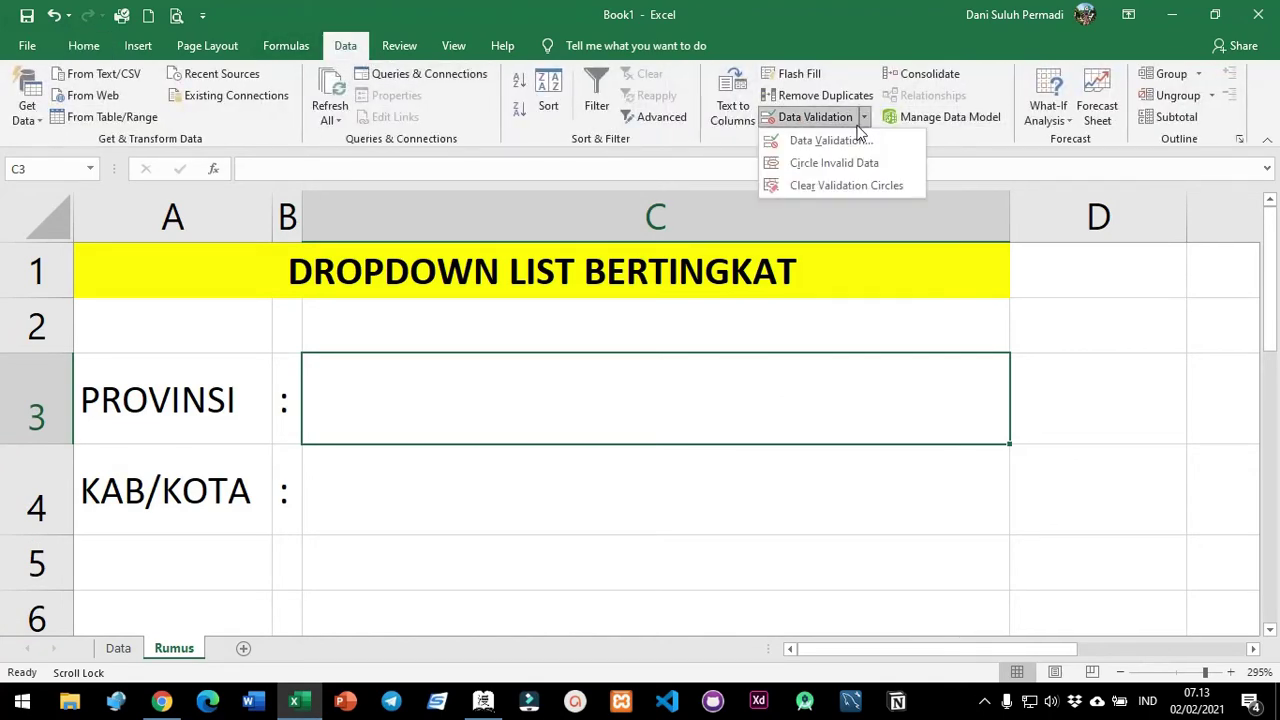
click(848, 141)
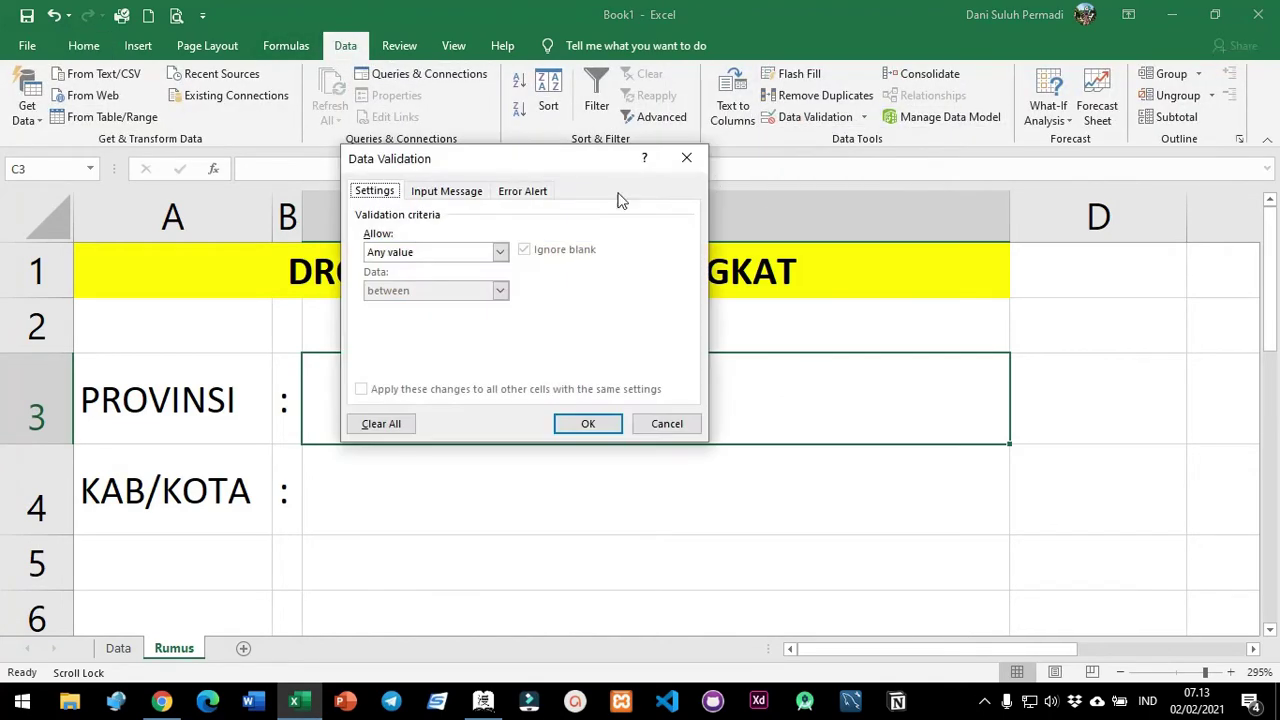
click(445, 254)
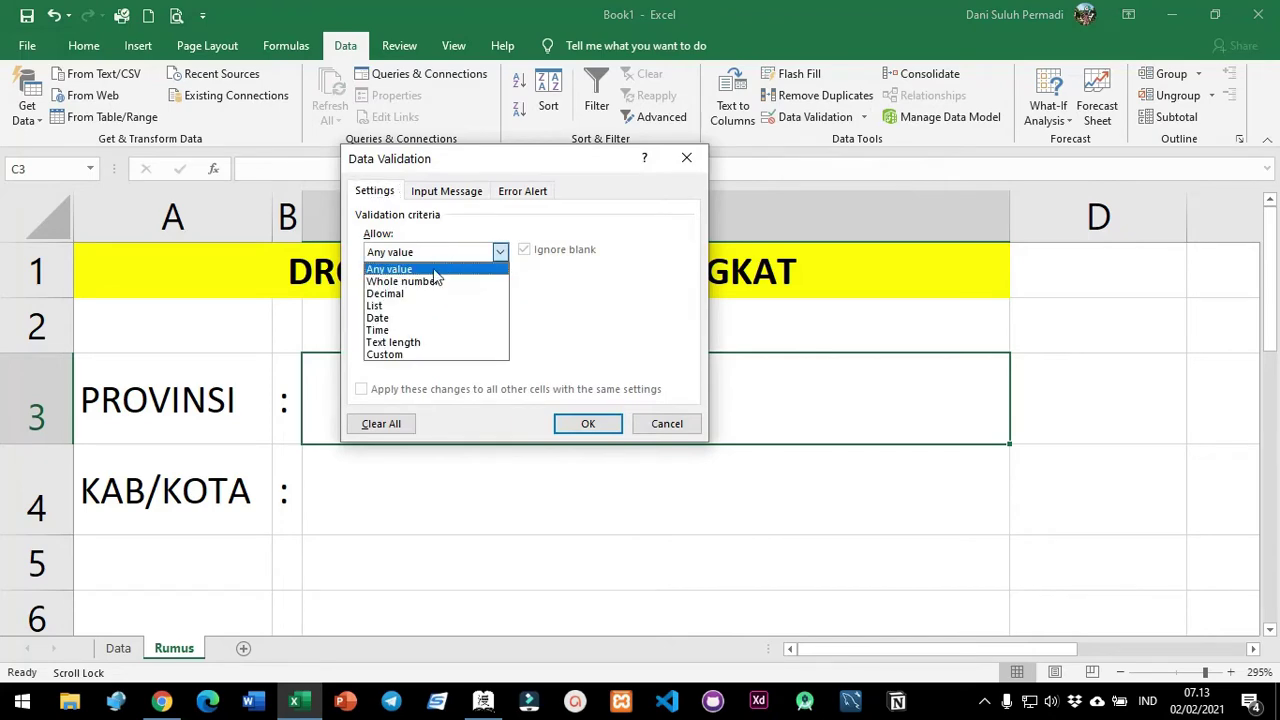
click(395, 305)
click(609, 329)
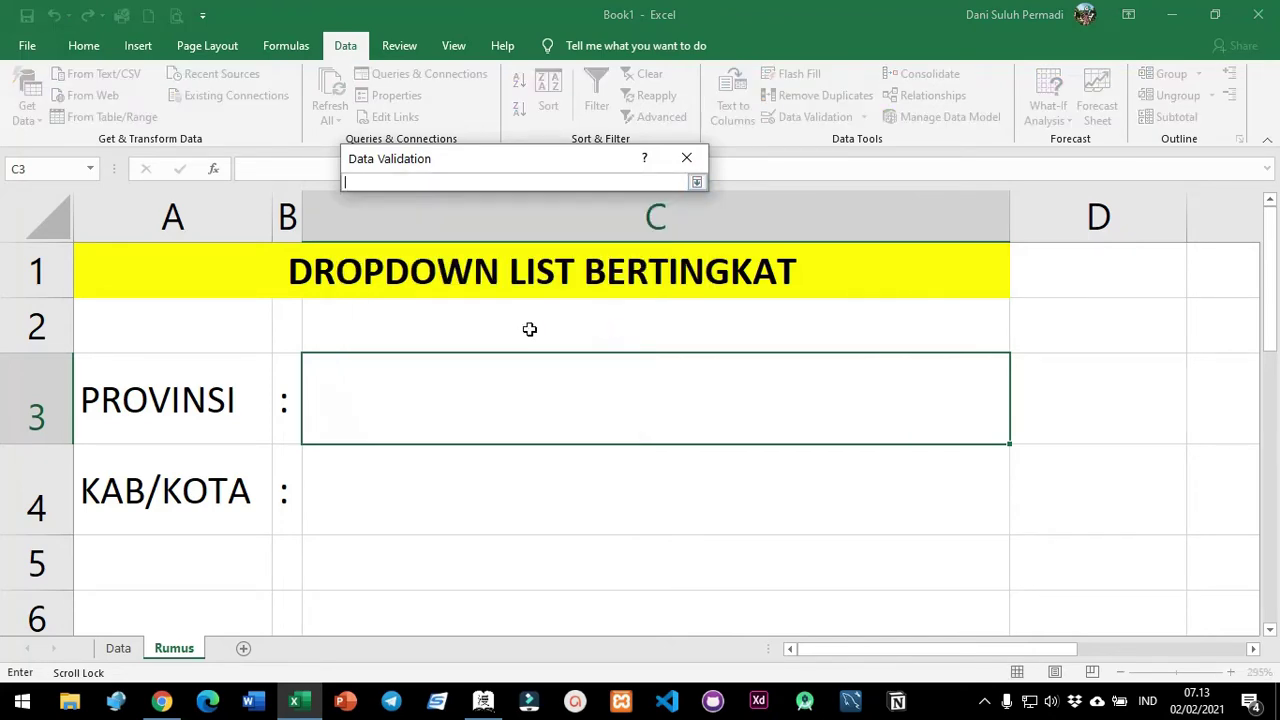
click(118, 648)
drag(334, 218, 341, 295)
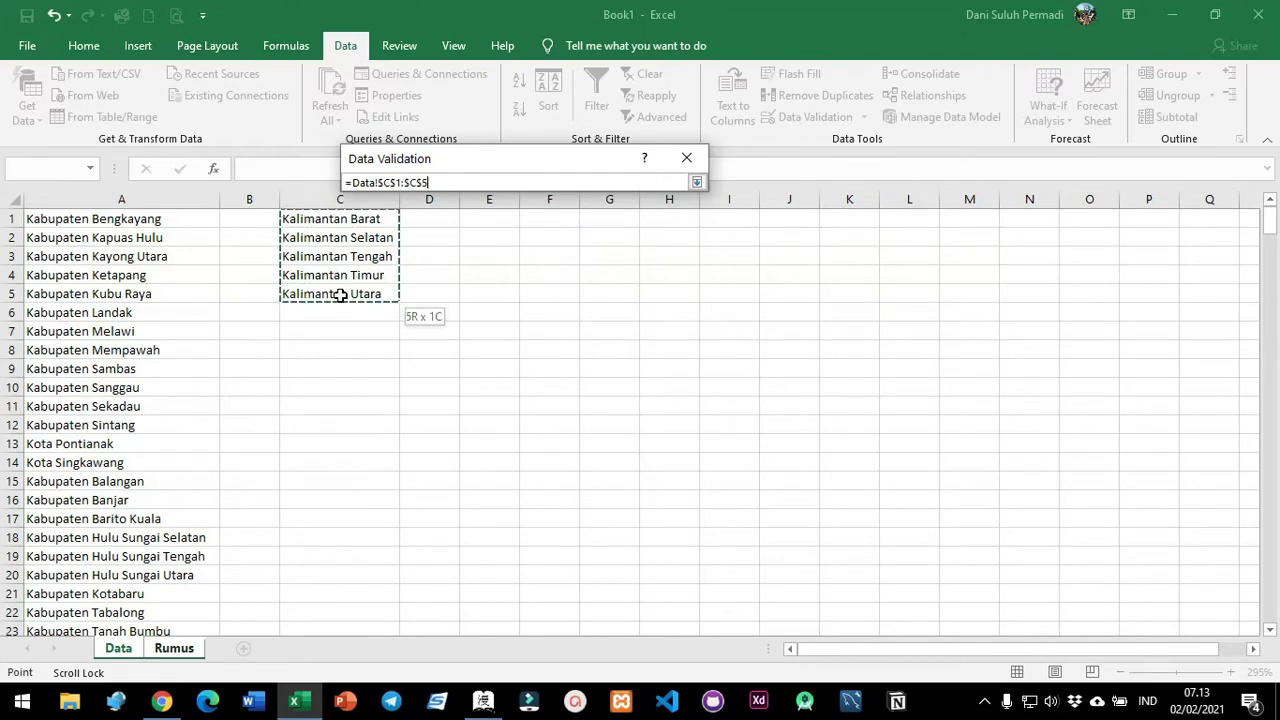
key(Return)
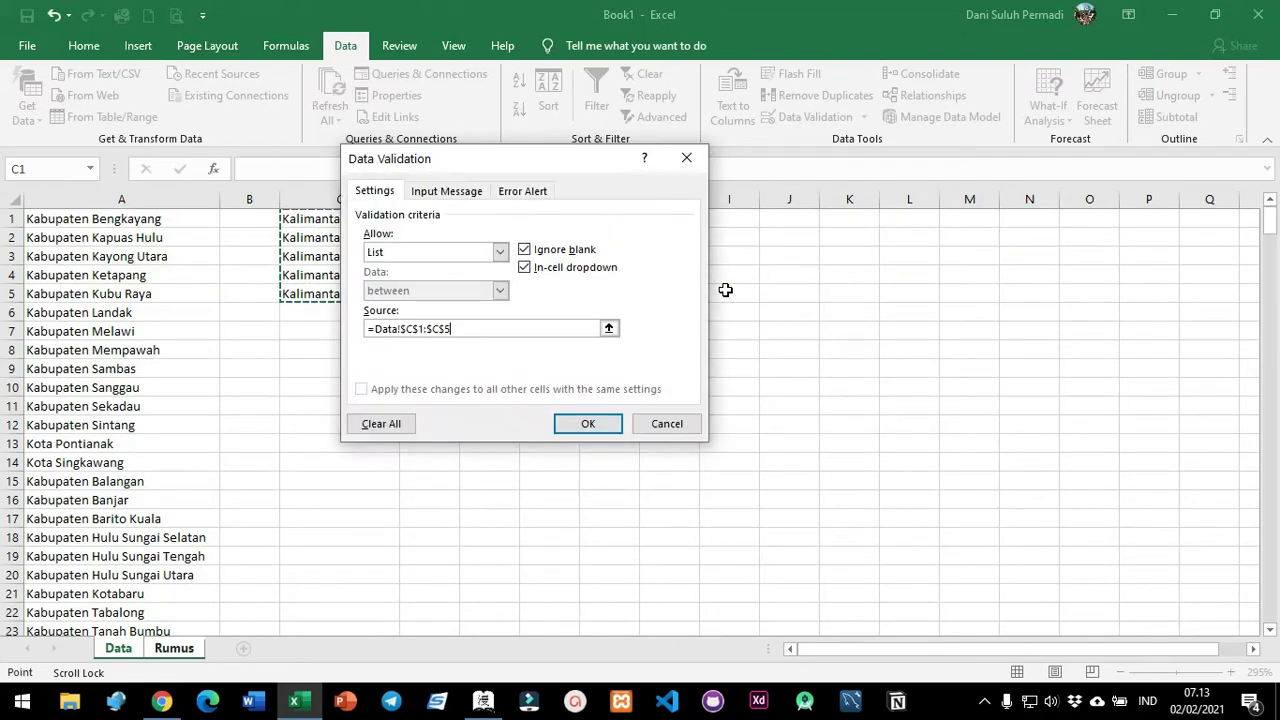
click(600, 422)
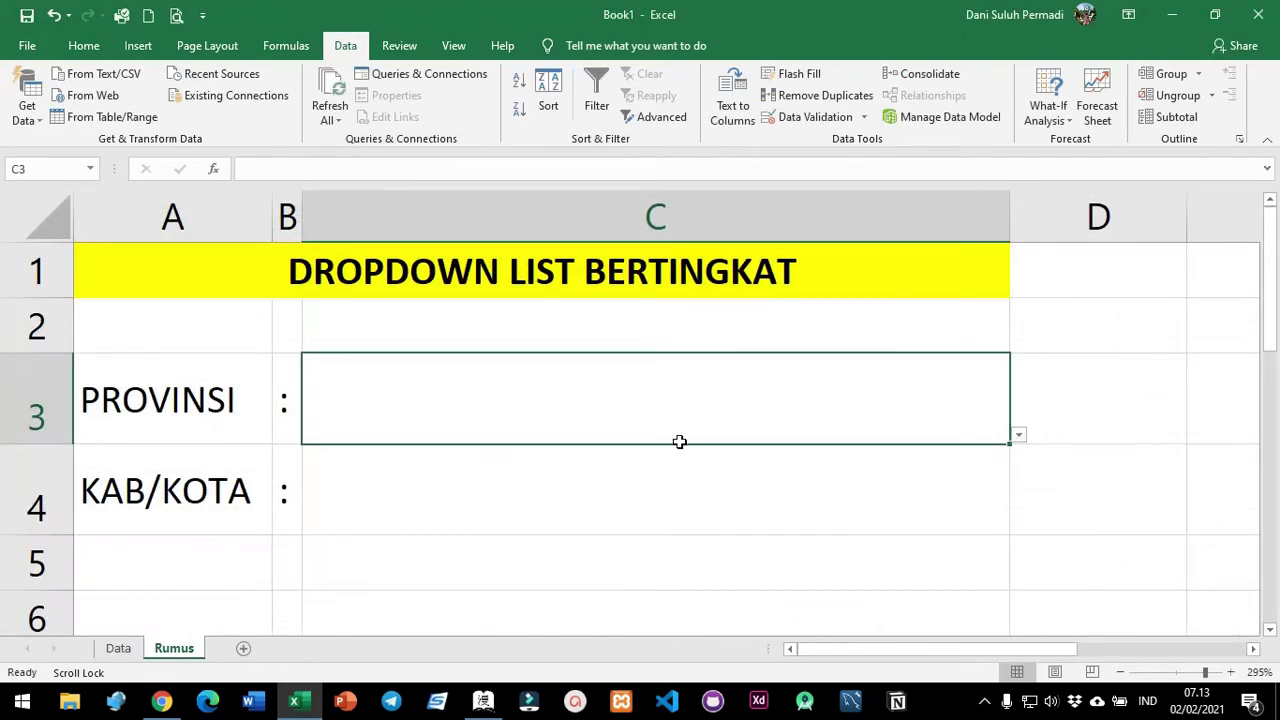
Test the province dropdown in C3 by choosing Kalimantan Utara and Kalimantan Barat.
click(1019, 436)
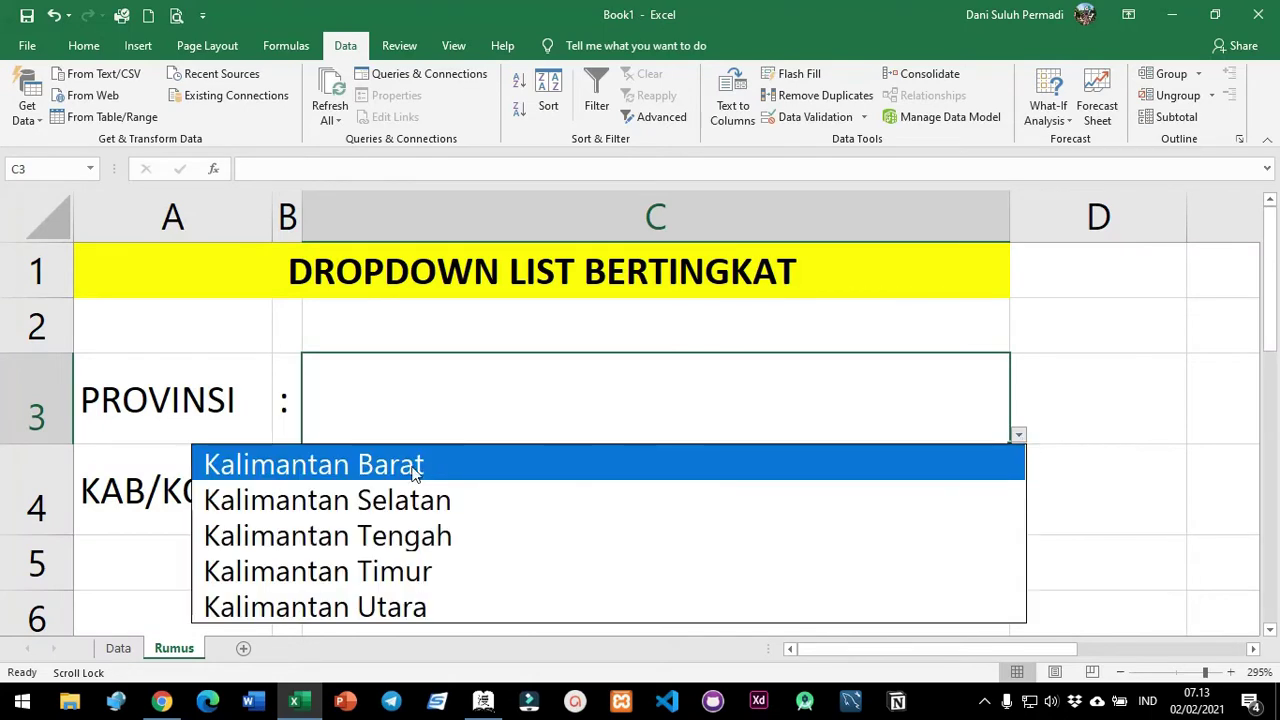
click(386, 607)
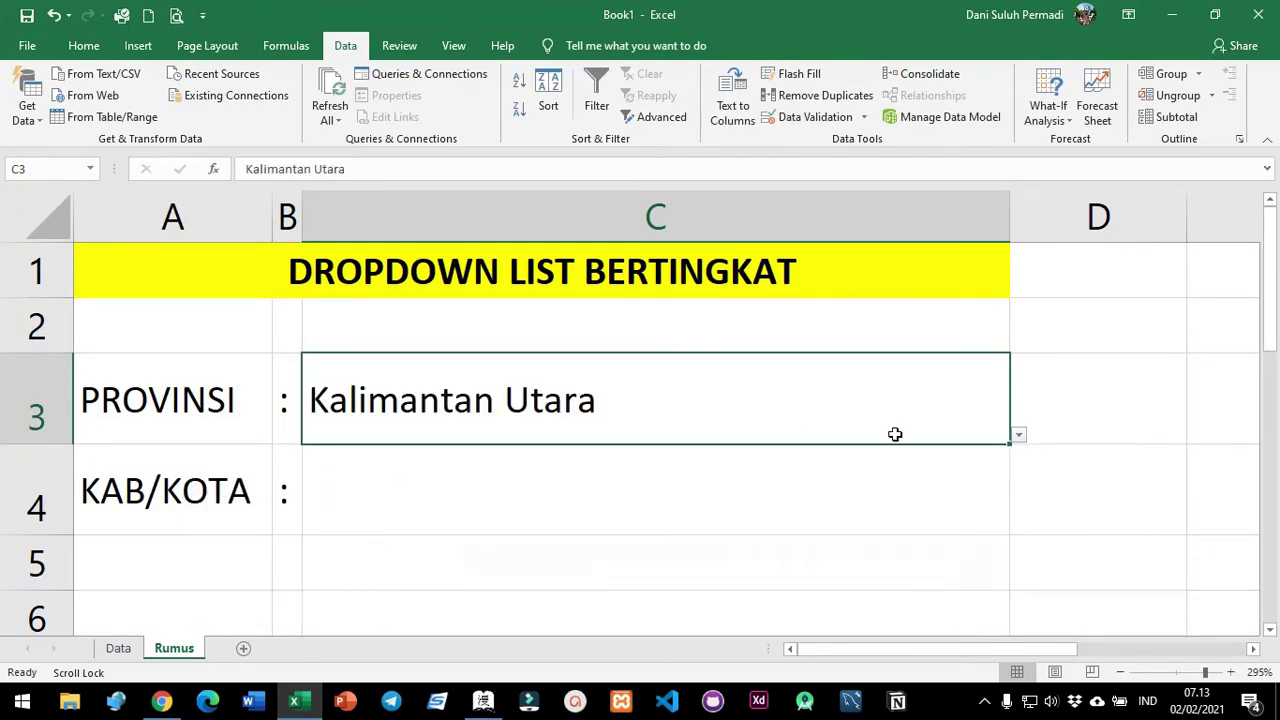
click(1019, 437)
click(580, 463)
click(560, 450)
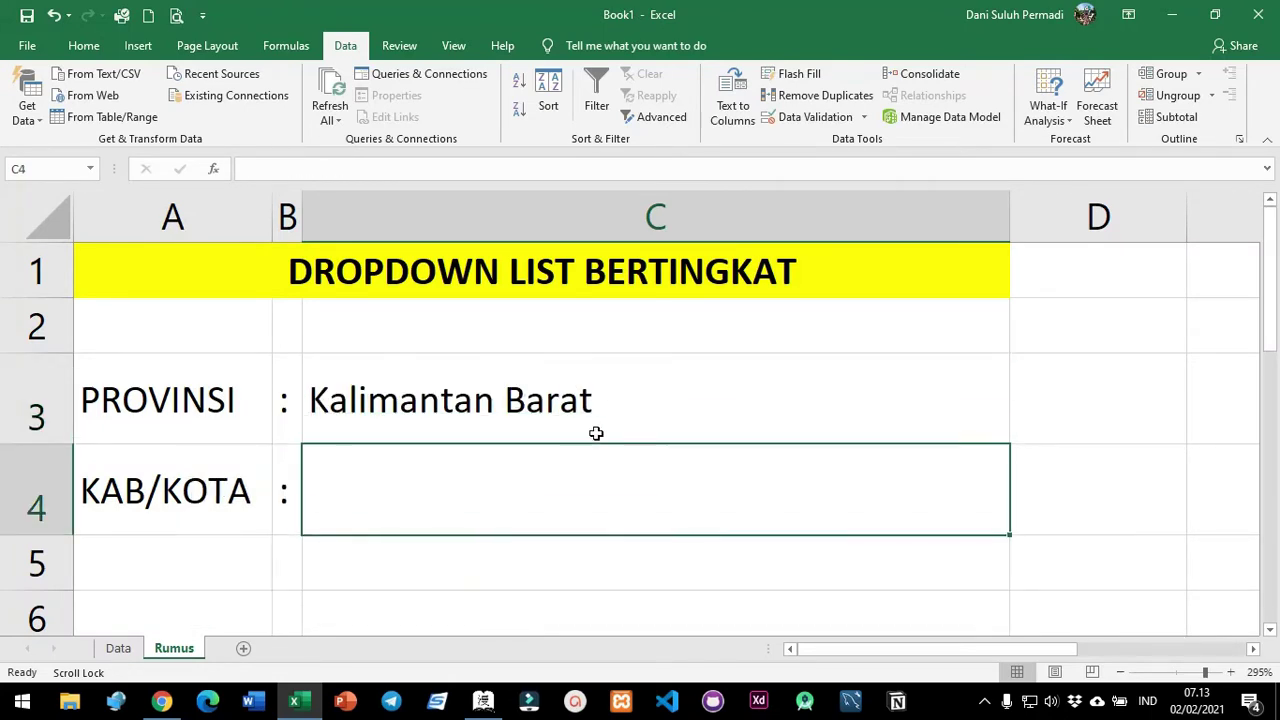
click(613, 418)
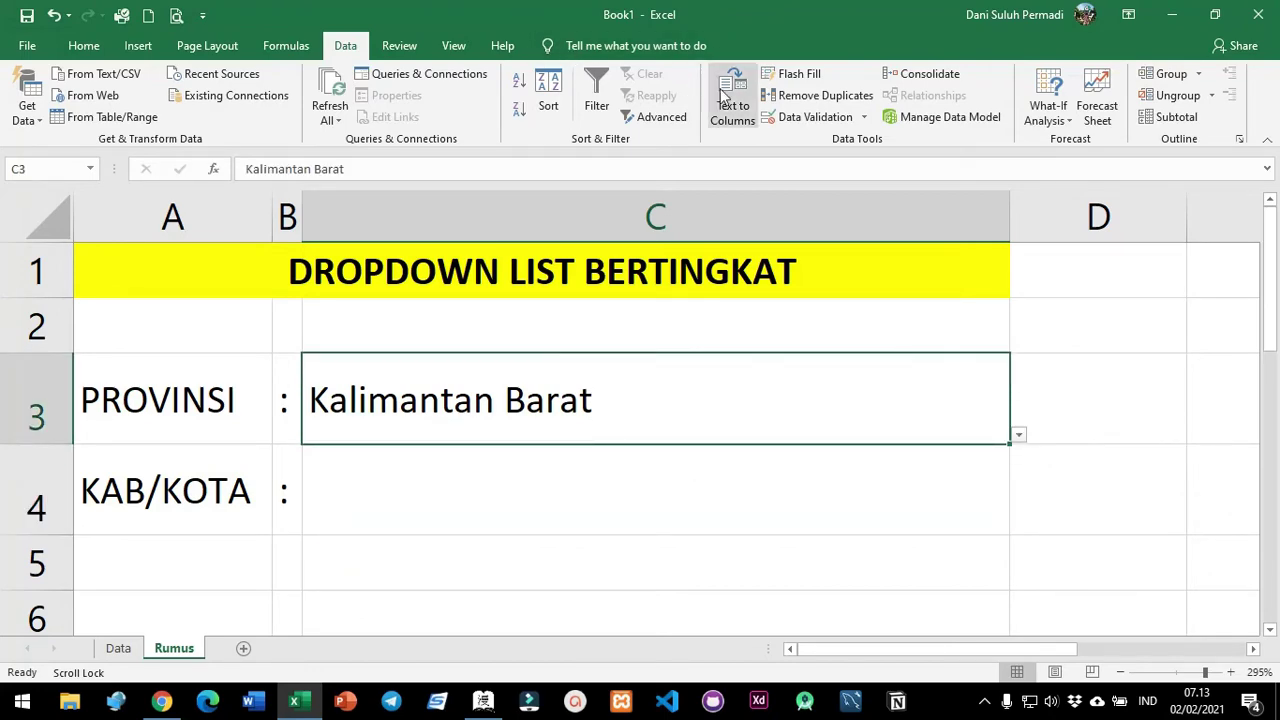
Review the data validation settings of C3 without changing them and clear the chosen province.
click(864, 117)
click(849, 142)
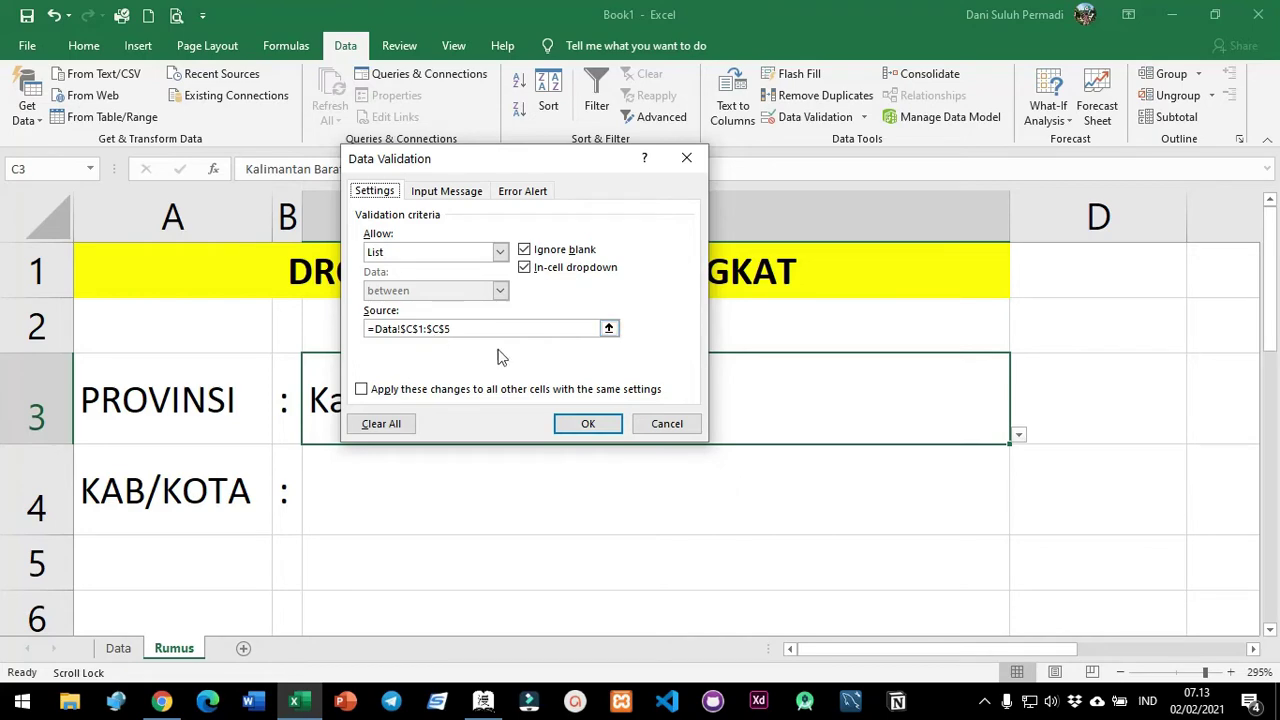
click(664, 423)
key(Delete)
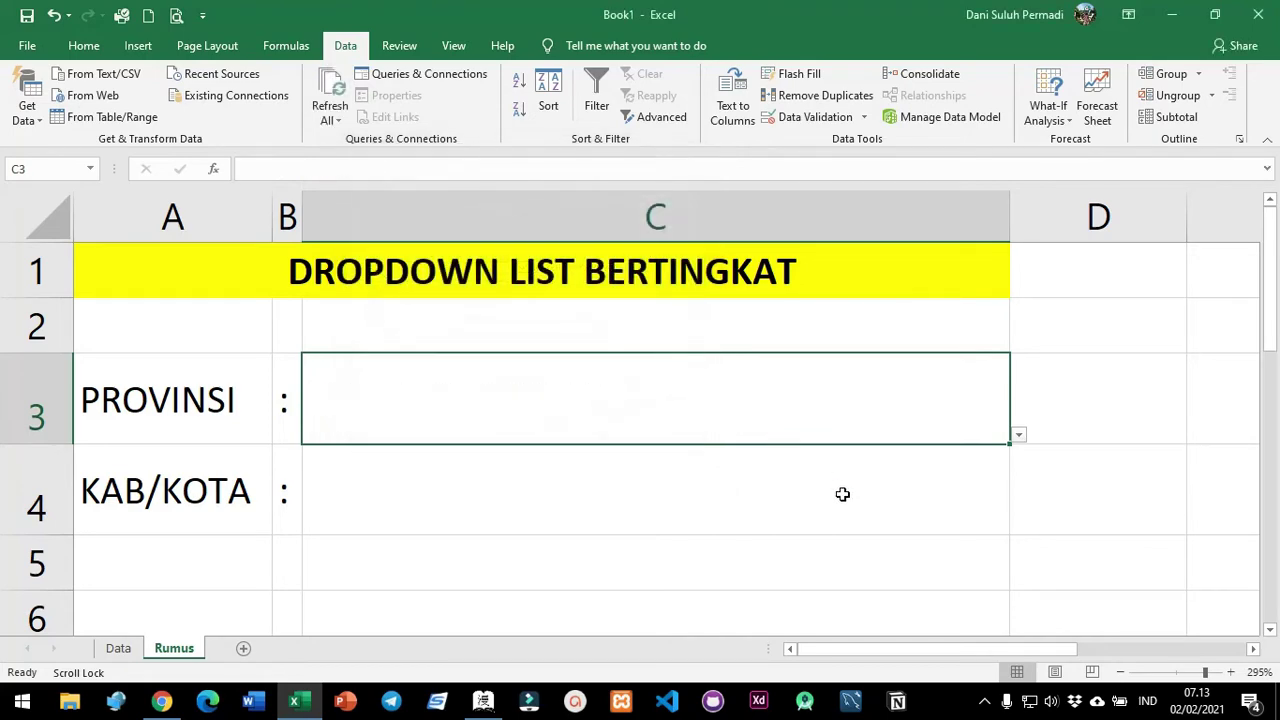
Define the name Provinsi for the province list C1:C5 on the Data sheet.
click(118, 648)
drag(311, 225, 323, 288)
mouse_move(329, 223)
mouse_down()
mouse_move(331, 302)
mouse_move(335, 218)
mouse_up()
click(71, 172)
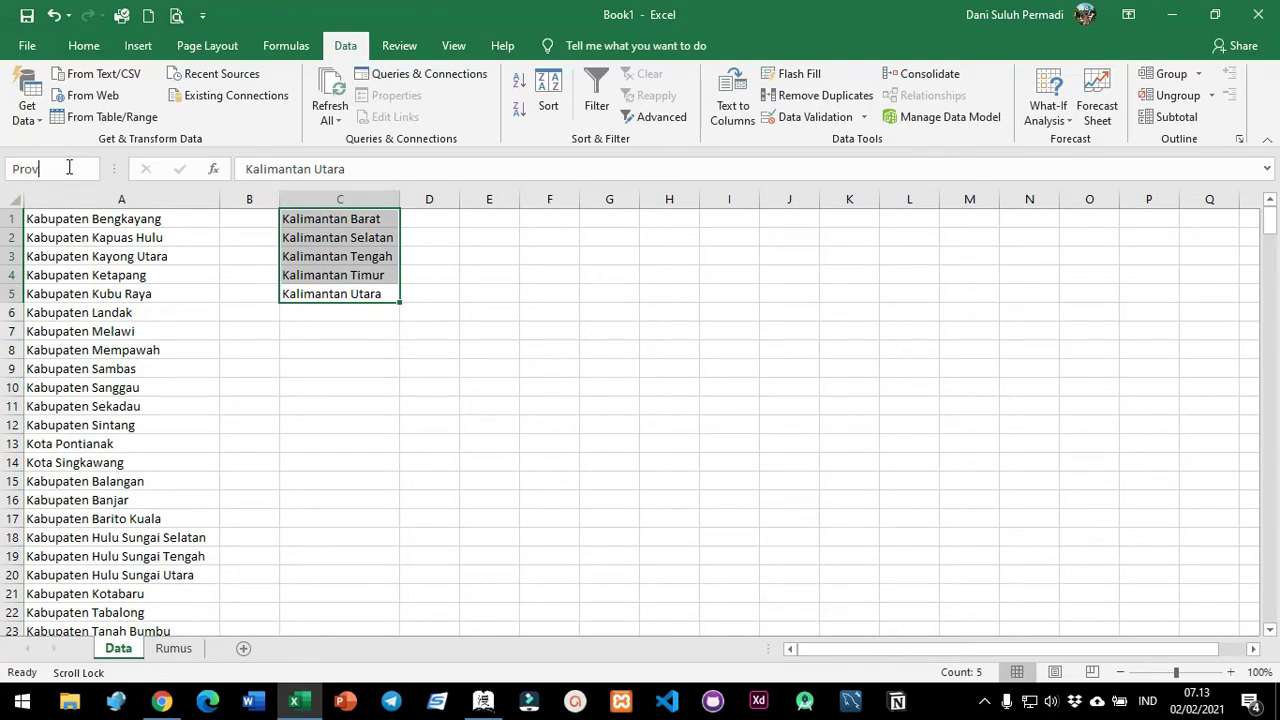
key(Return)
click(538, 351)
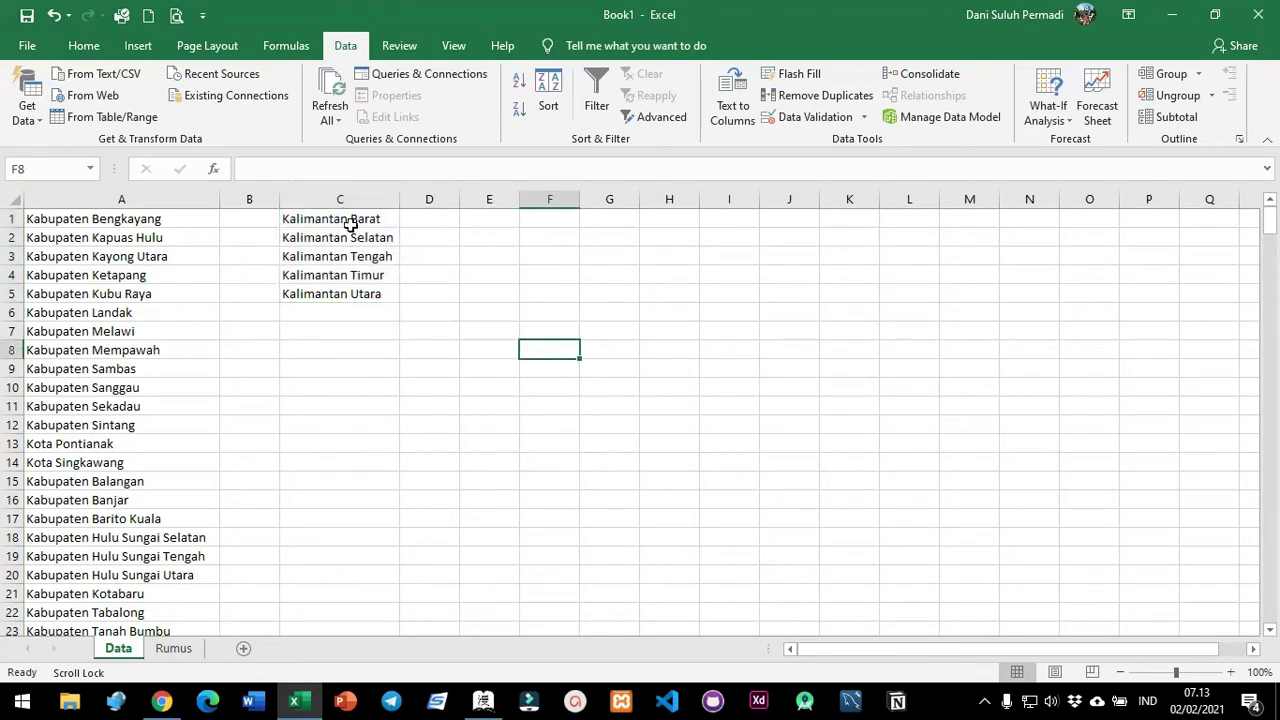
drag(349, 222, 290, 292)
click(669, 556)
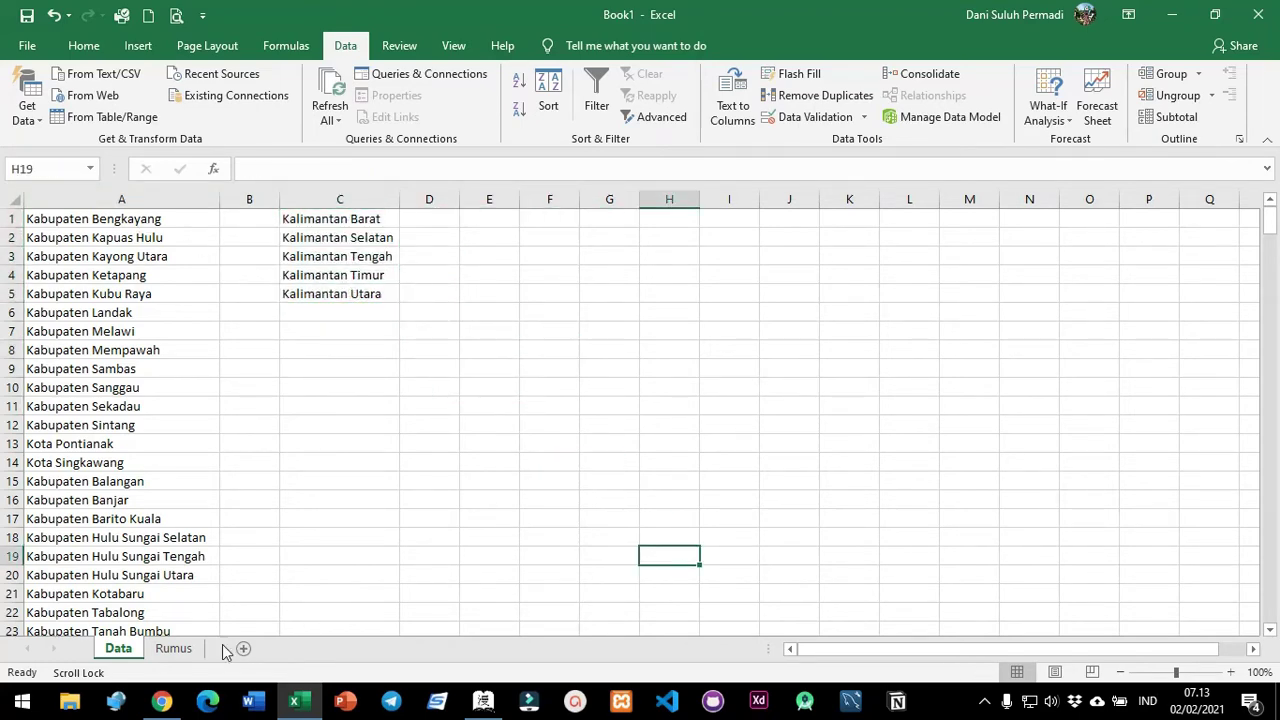
Try to replace the list source of the data validation in C3 on the Rumus sheet with ='Provinsi'.
click(173, 648)
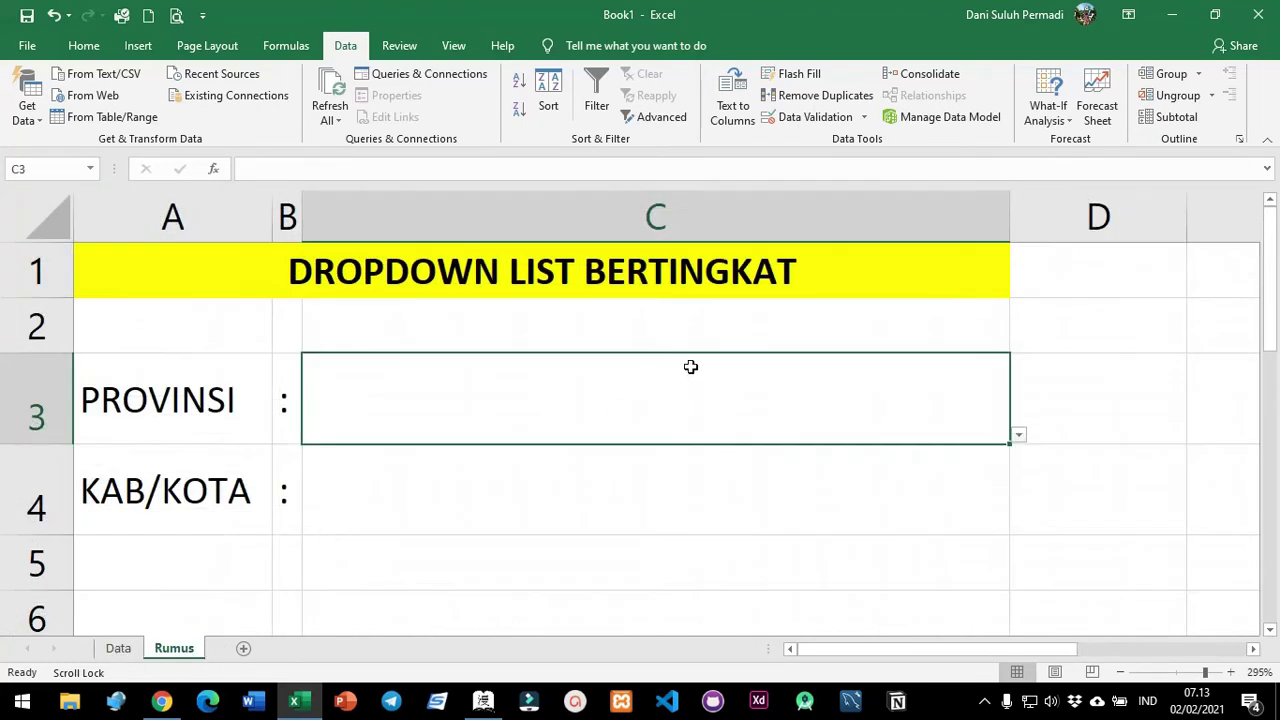
click(810, 117)
click(608, 328)
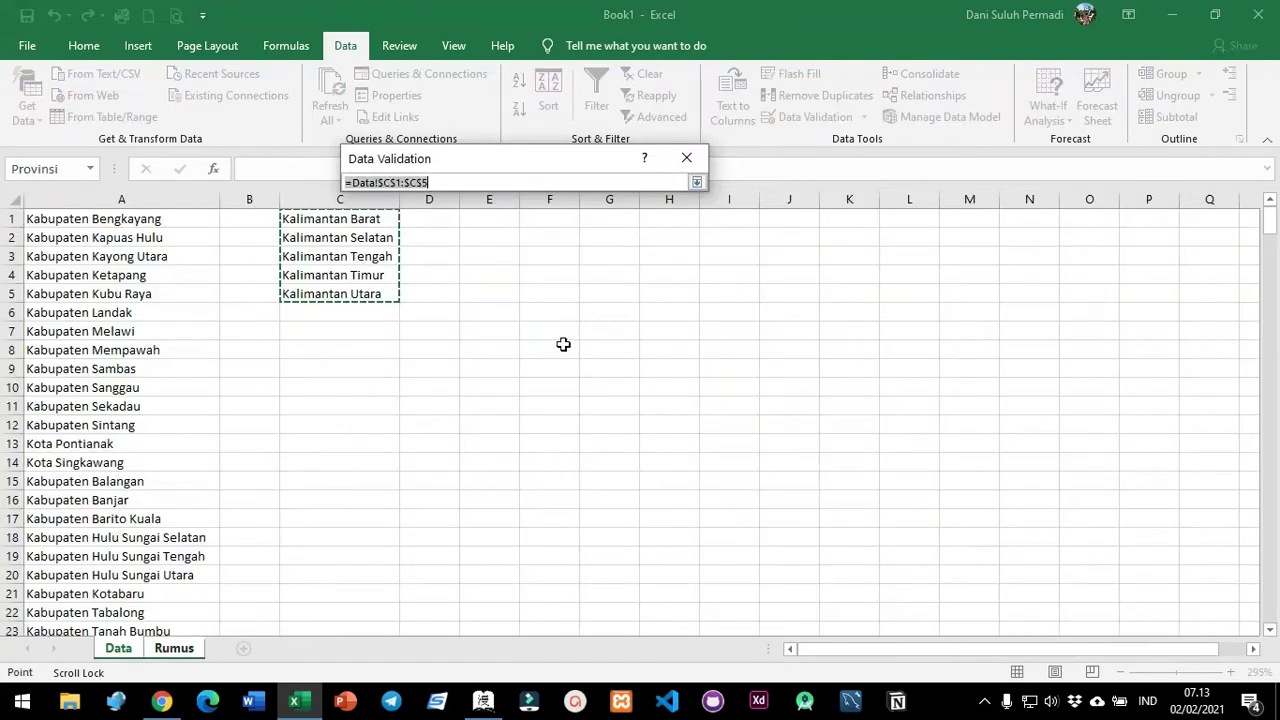
key(BackSpace)
key(BackSpace)
key(BackSpace)
key(BackSpace)
key(BackSpace)
key(BackSpace)
key(BackSpace)
key(BackSpace)
key(BackSpace)
key(BackSpace)
key(BackSpace)
key(BackSpace)
key(BackSpace)
key(BackSpace)
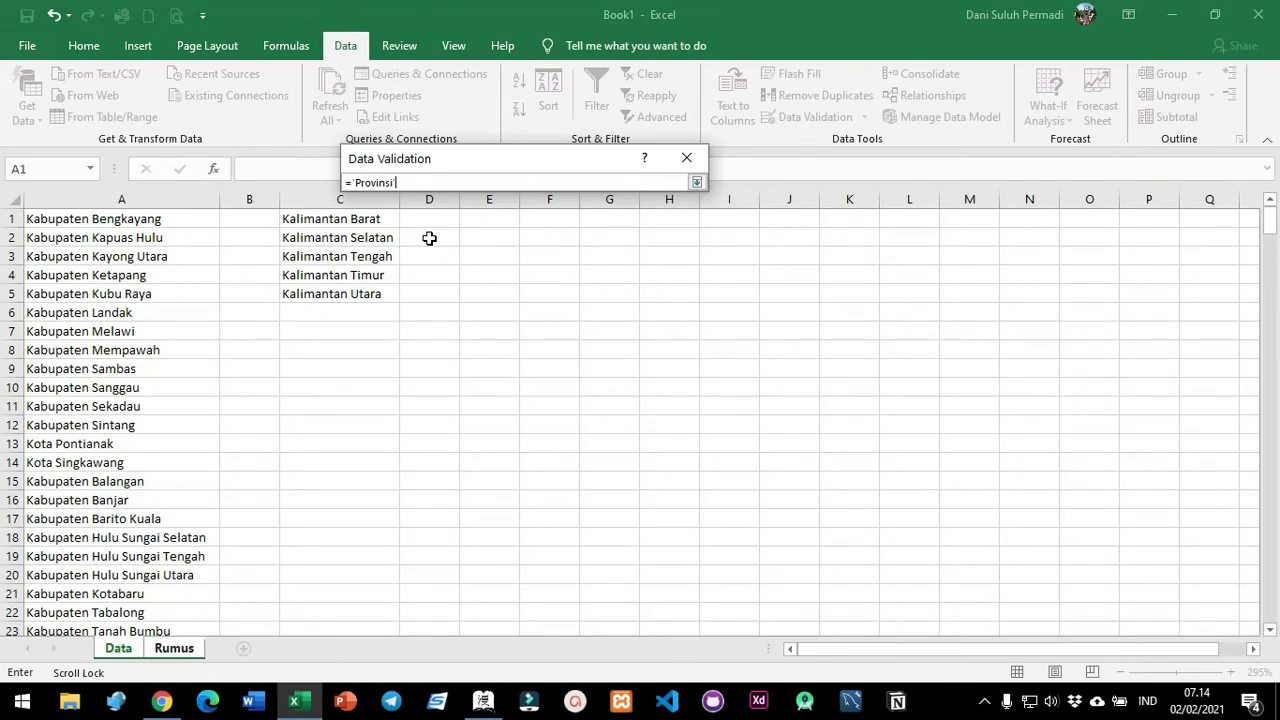
key(Return)
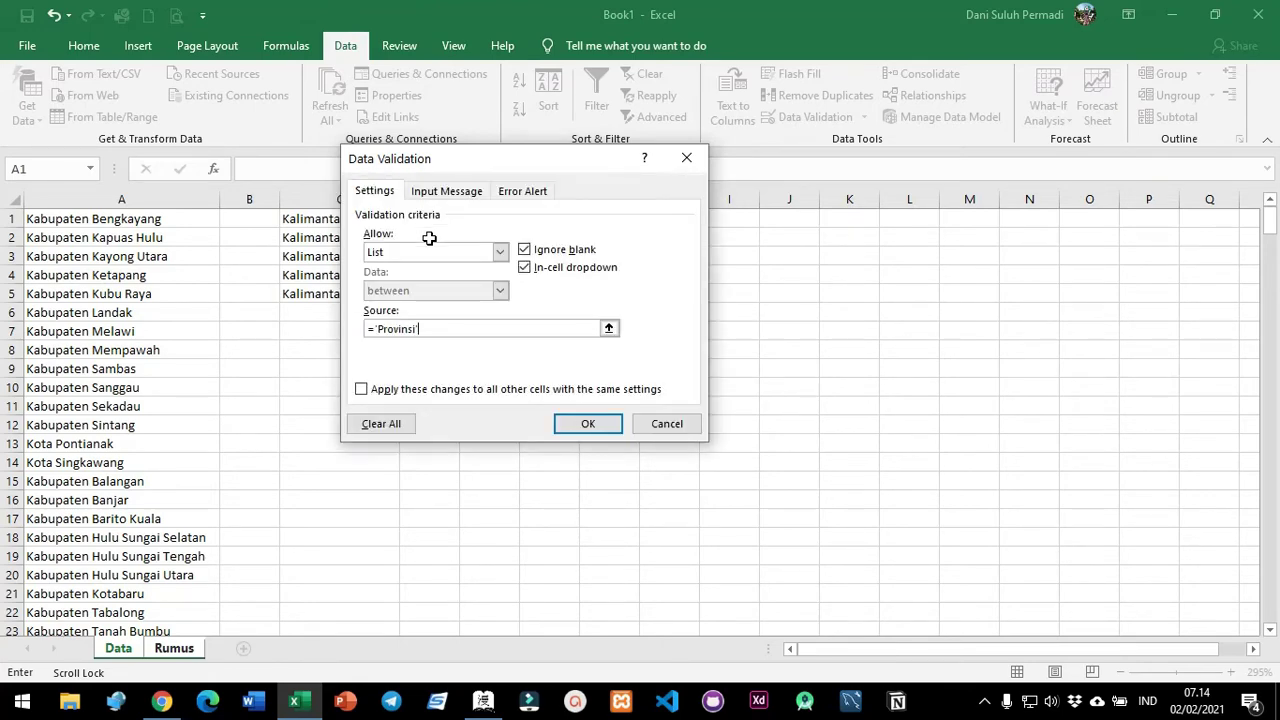
click(600, 423)
click(604, 455)
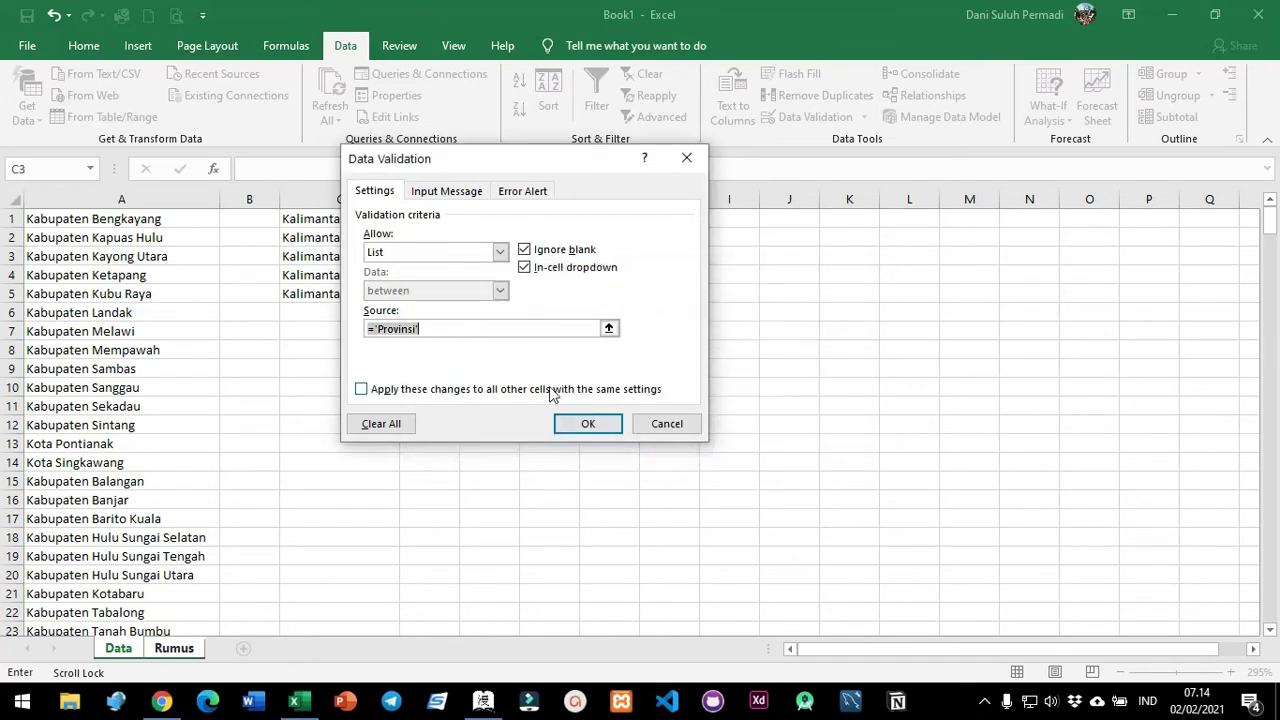
Set the list source of C3's data validation to =Provinsi, picking the province range C1:C5 on the Data sheet.
click(605, 326)
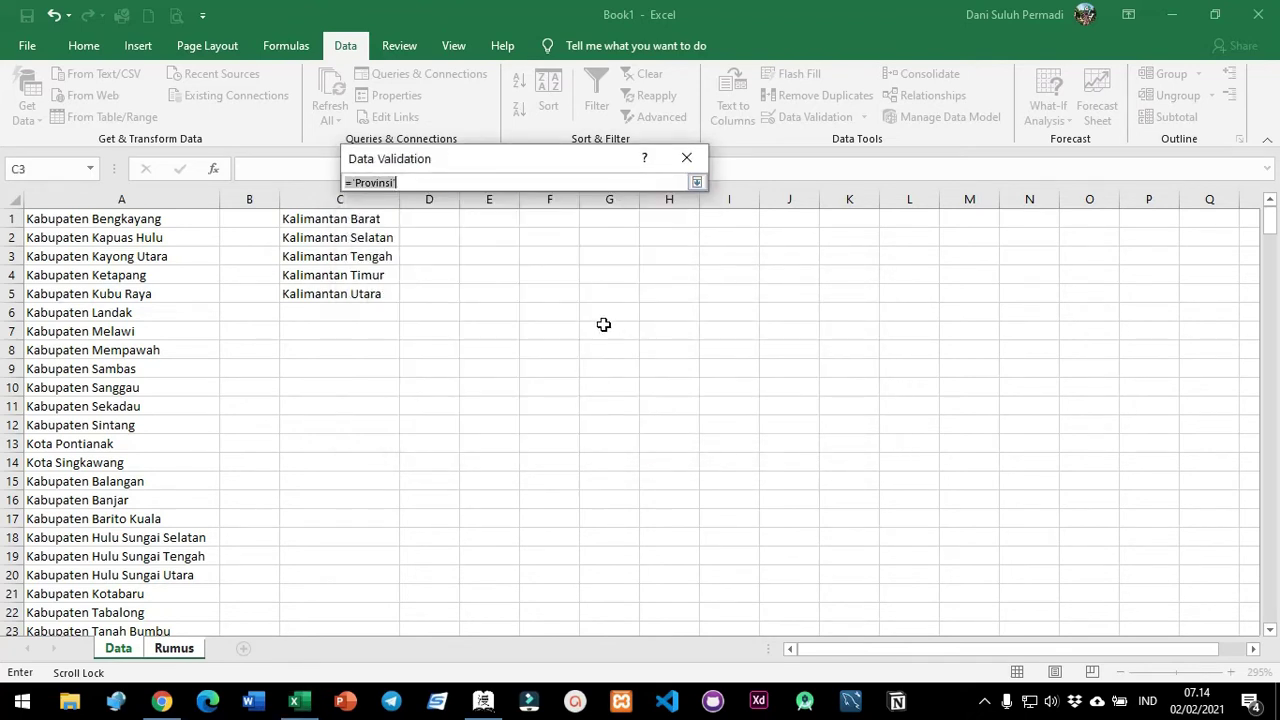
click(427, 178)
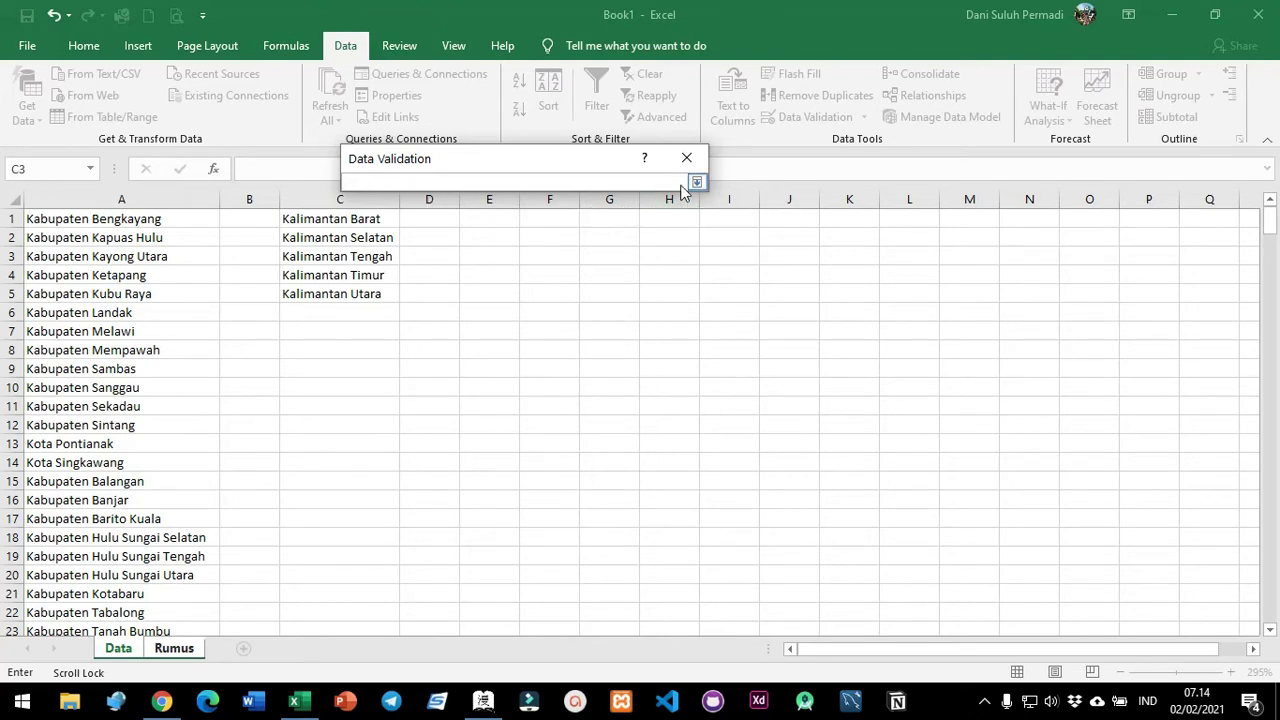
drag(320, 222, 320, 290)
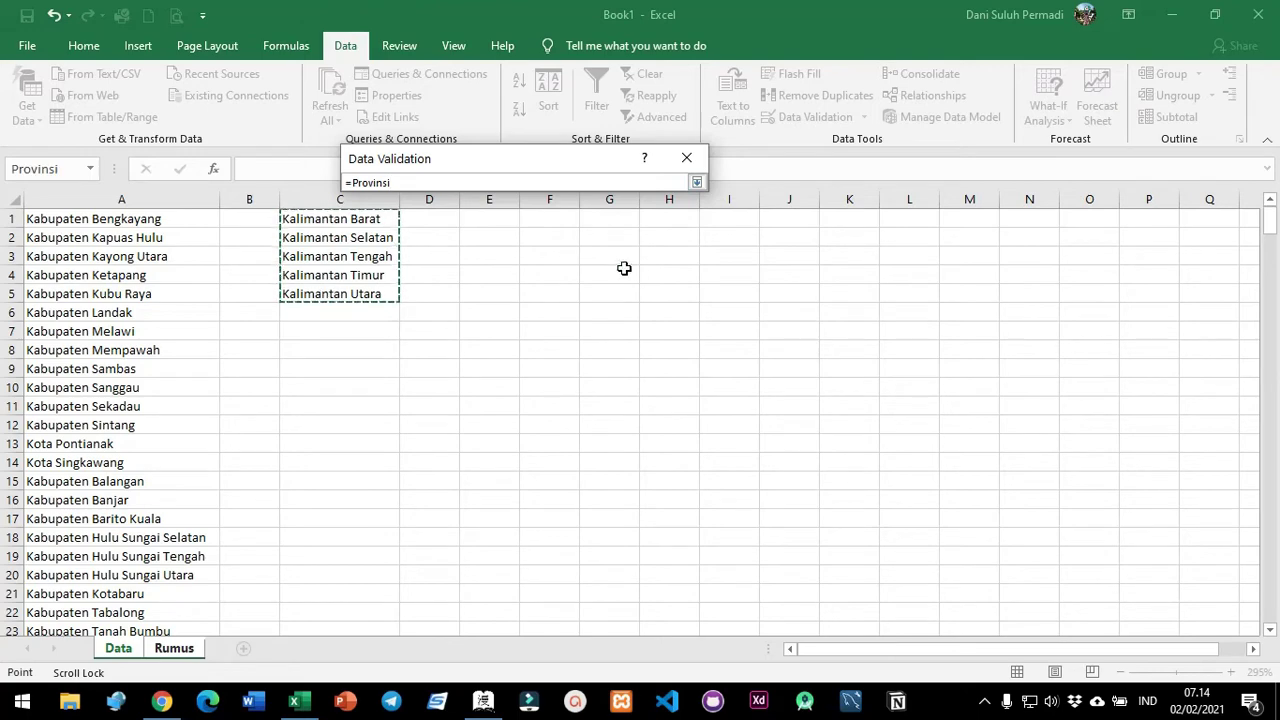
key(Return)
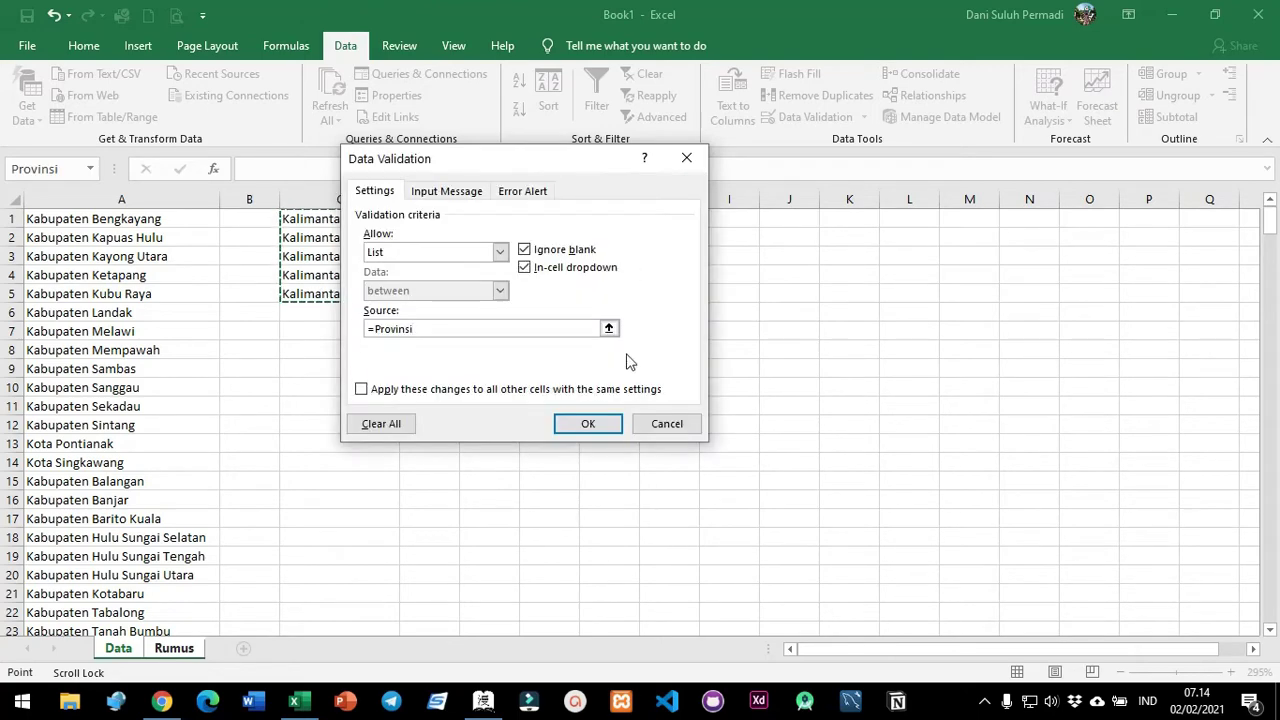
click(568, 425)
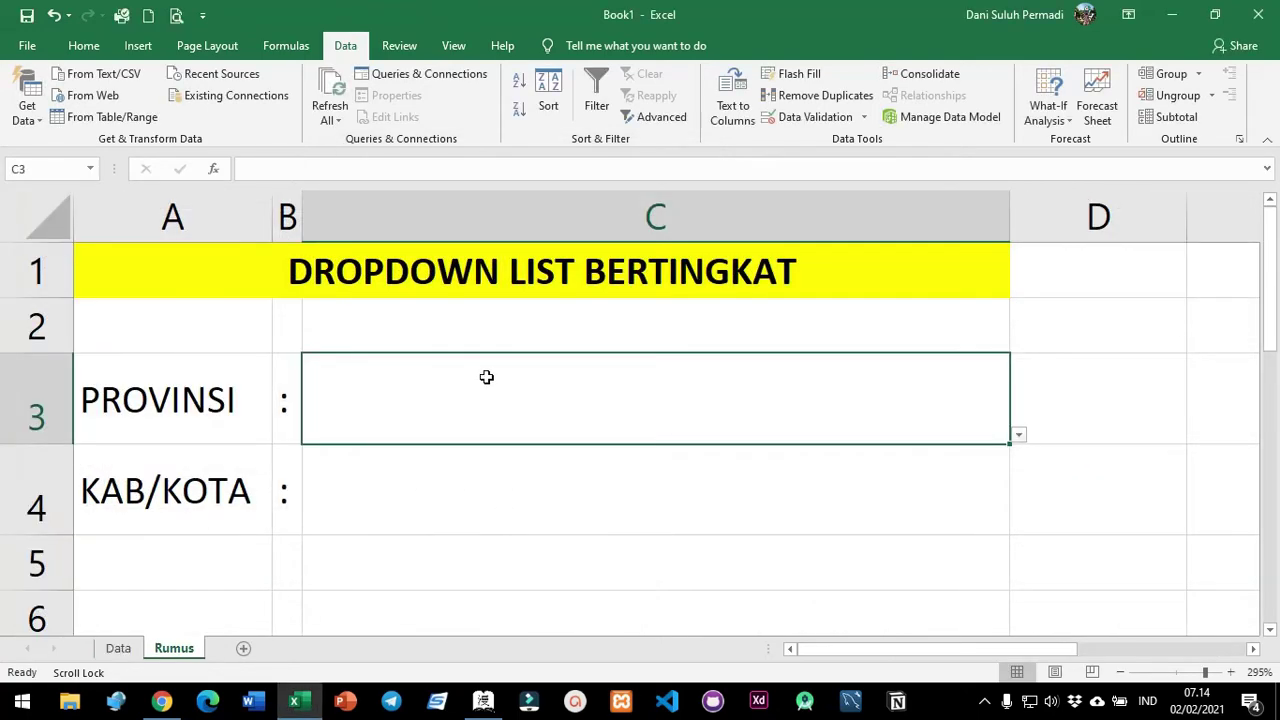
Choose Kalimantan Selatan from the province dropdown in C3 and select the KAB/KOTA cell C4.
click(1018, 441)
click(437, 503)
click(573, 452)
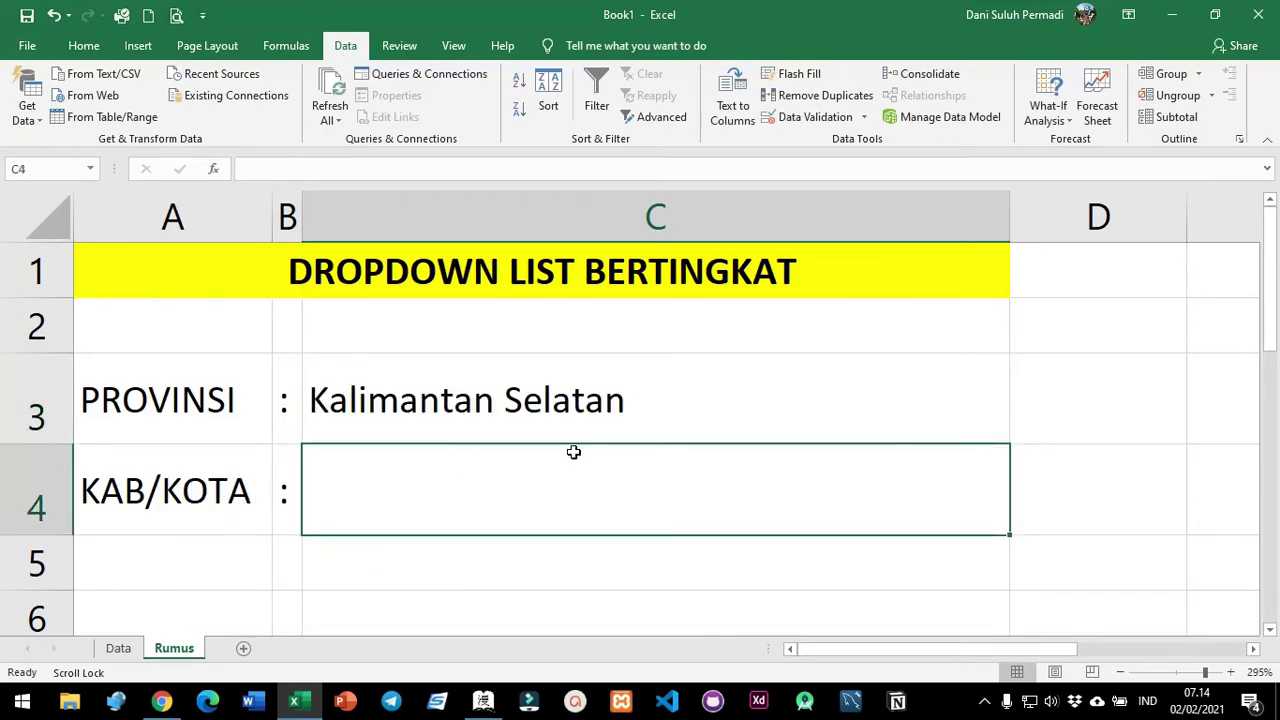
Define the name KabKot for the regency and city list A1:A56 on the Data sheet.
click(118, 648)
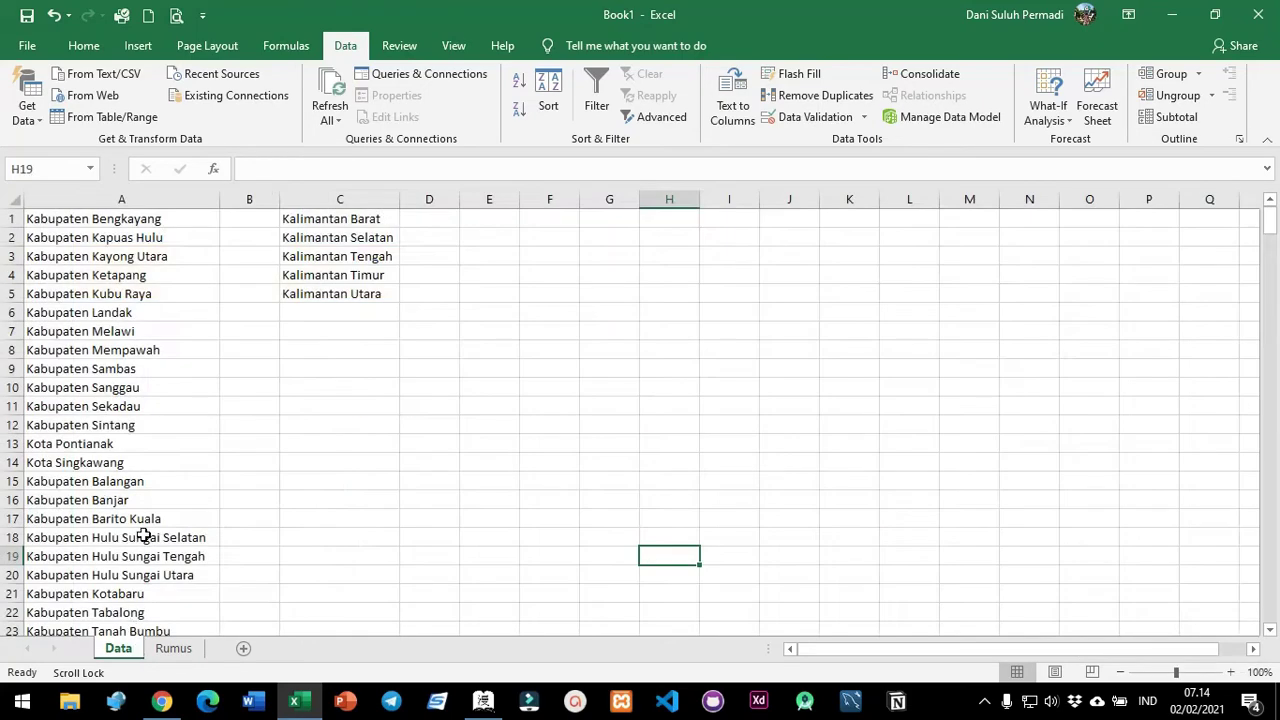
click(108, 218)
scroll(100, 260, down, 16)
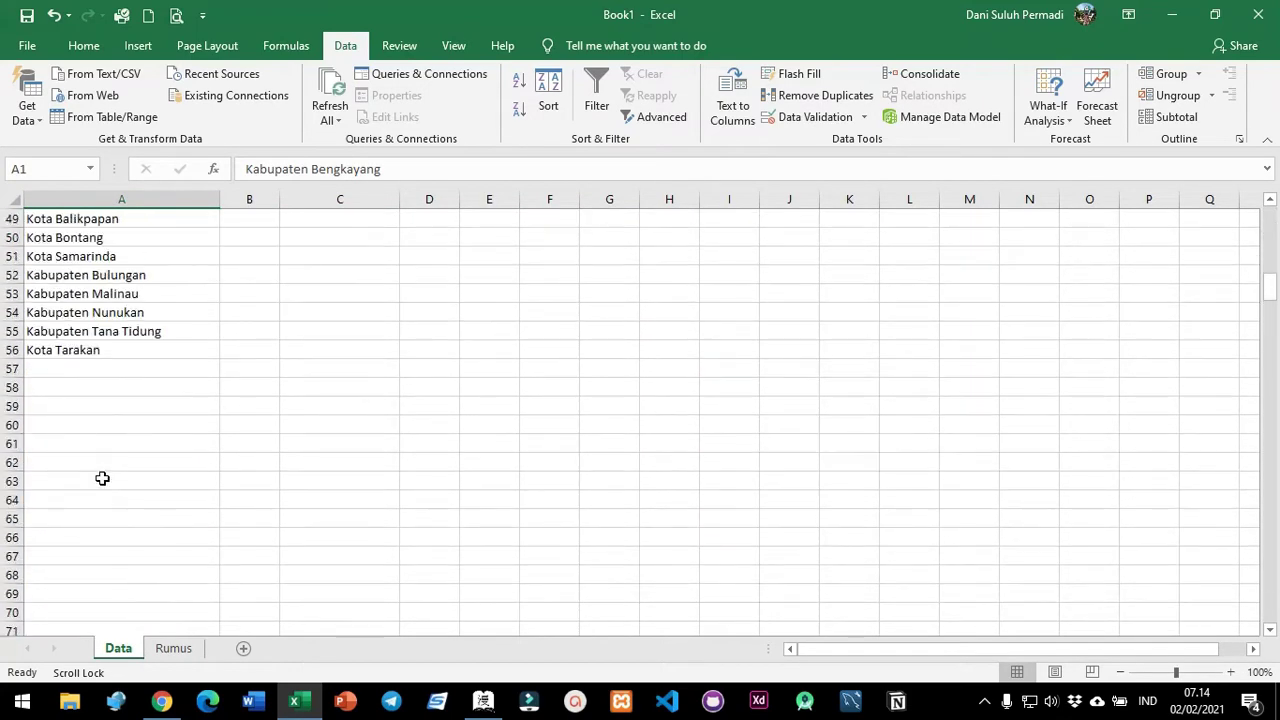
scroll(102, 478, up, 1)
shift+click(101, 418)
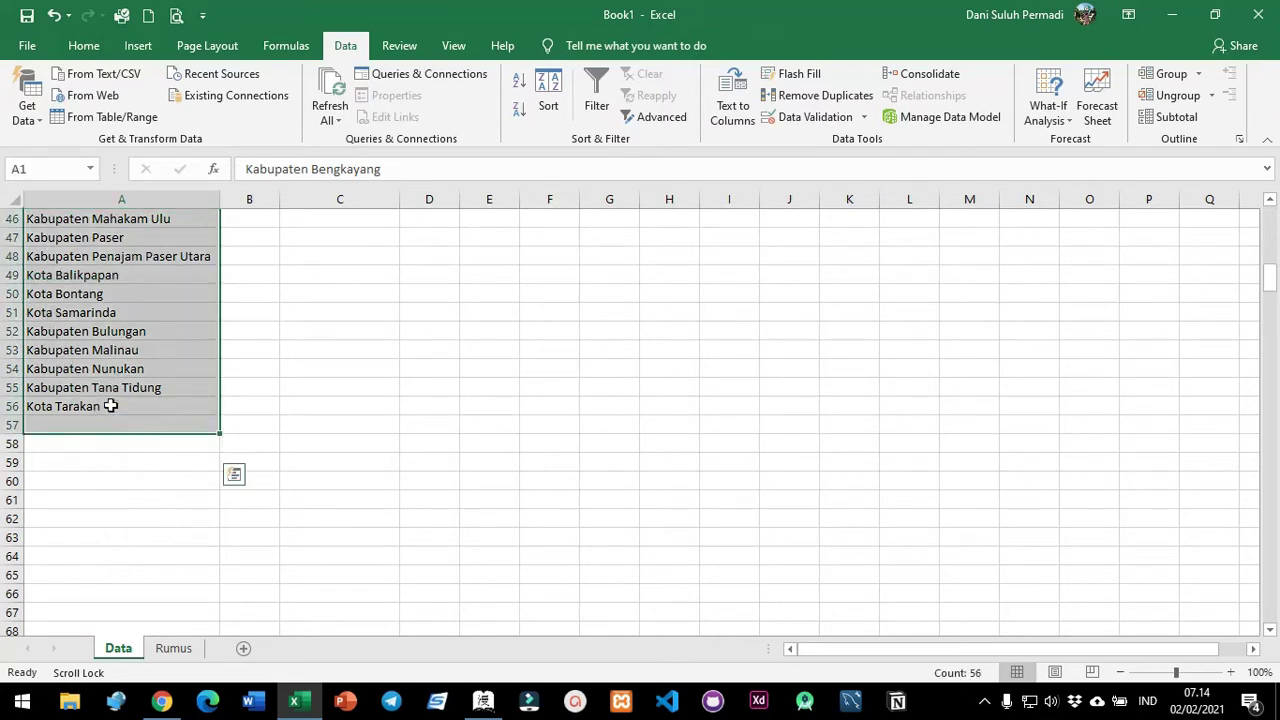
shift+click(110, 406)
click(42, 172)
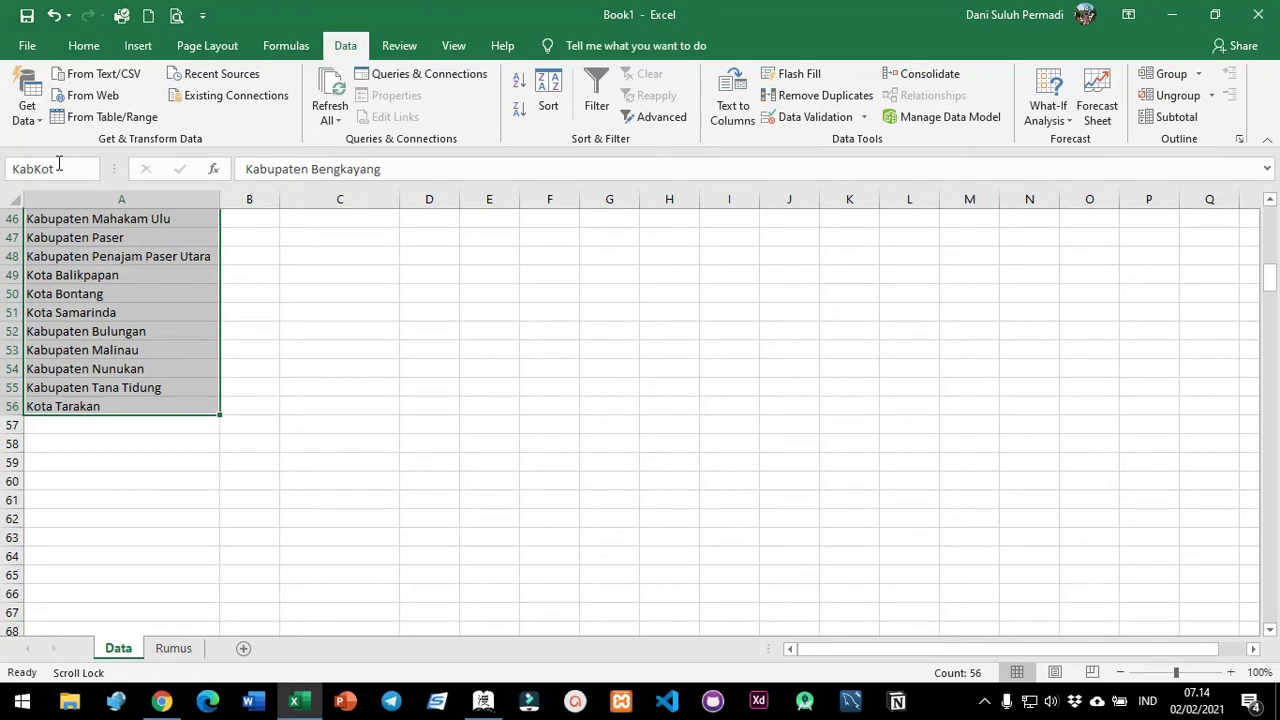
scroll(265, 294, up, 15)
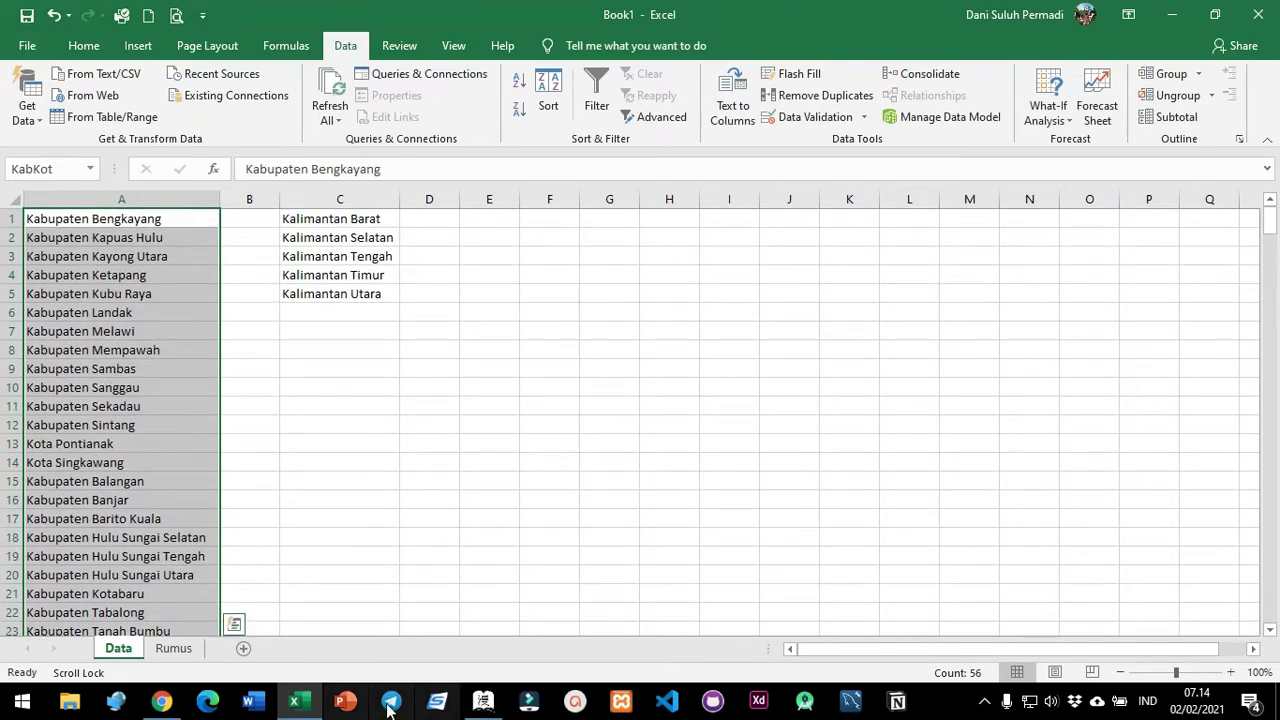
Add list data validation to cell C4 of the Rumus sheet with the named range KabKot as its source.
click(165, 650)
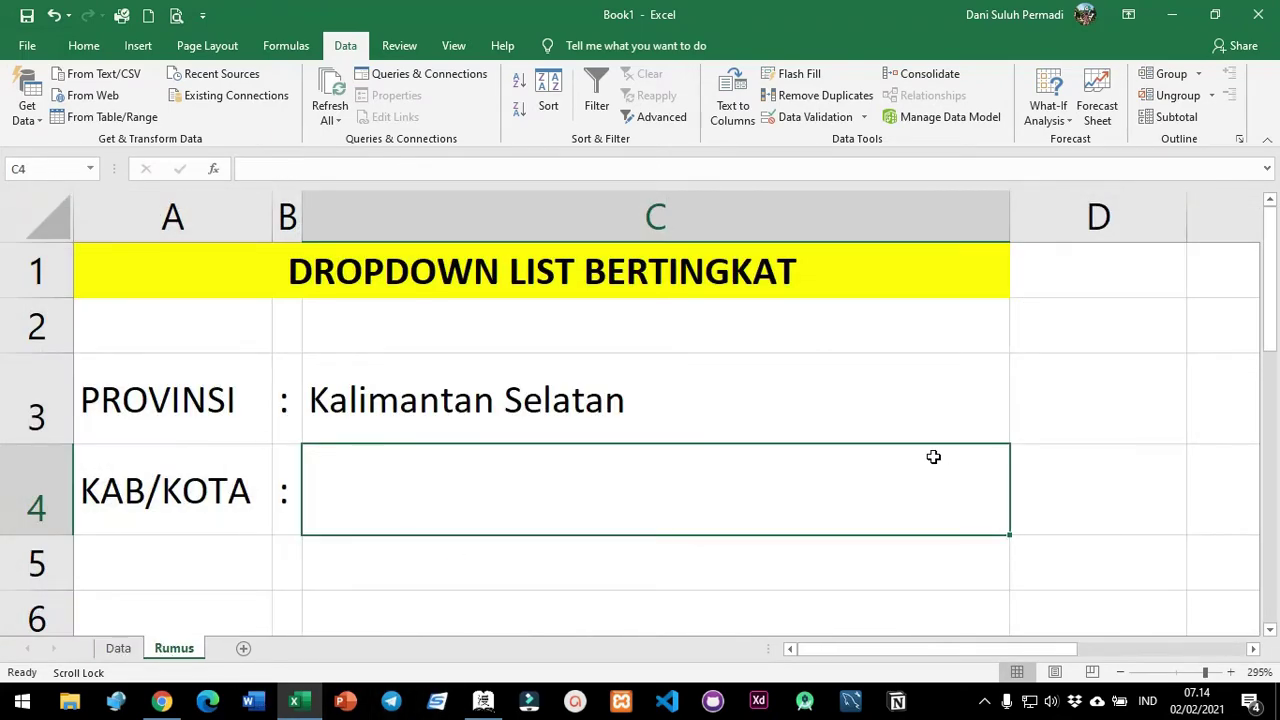
click(780, 117)
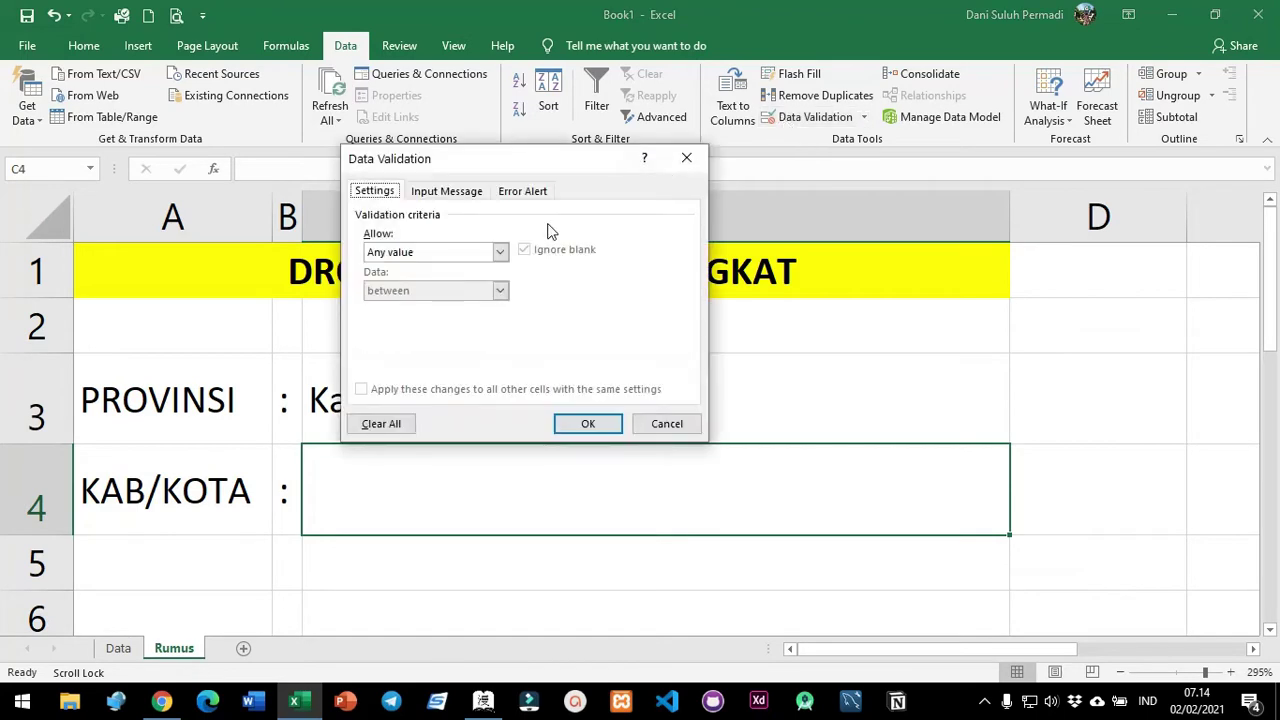
click(500, 252)
click(418, 306)
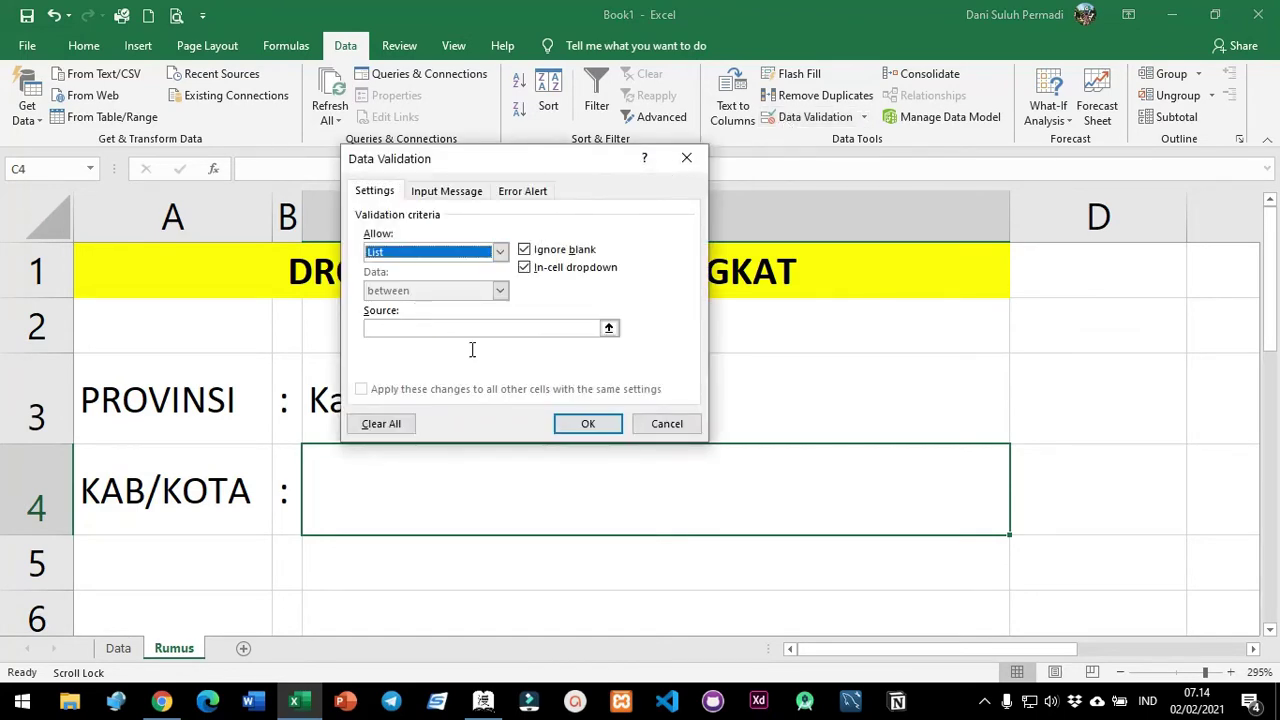
click(500, 329)
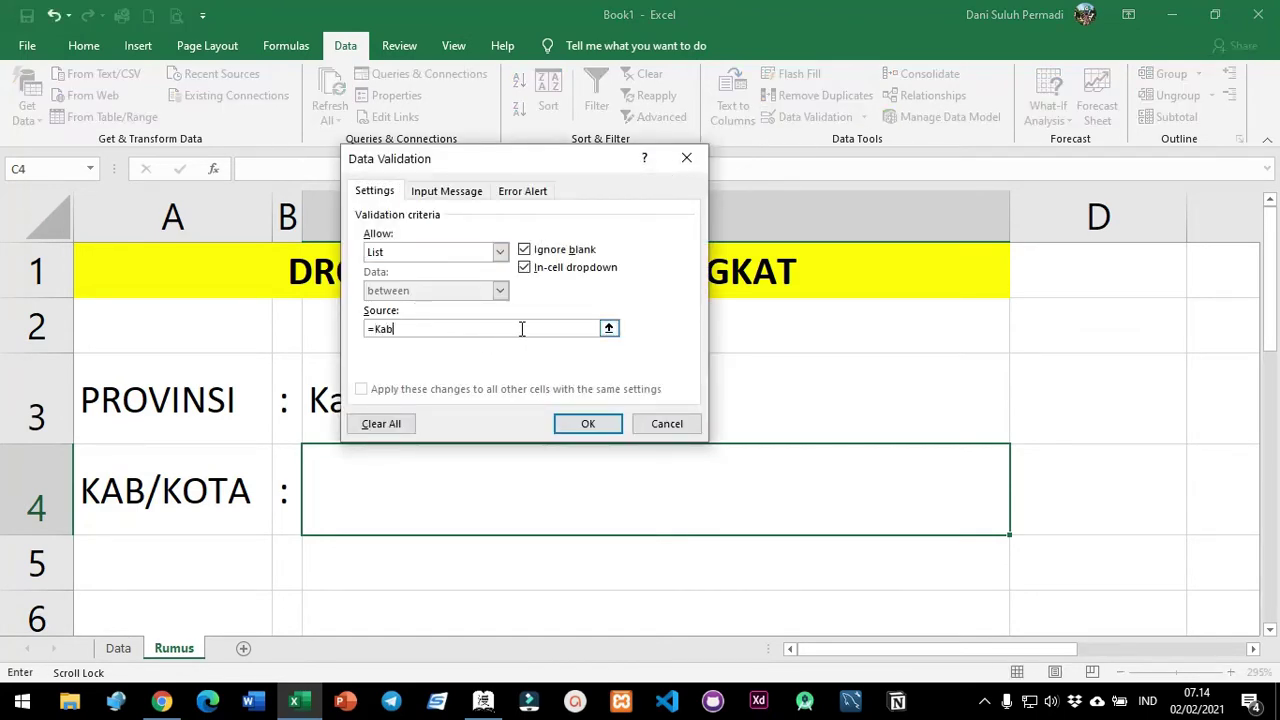
key(Return)
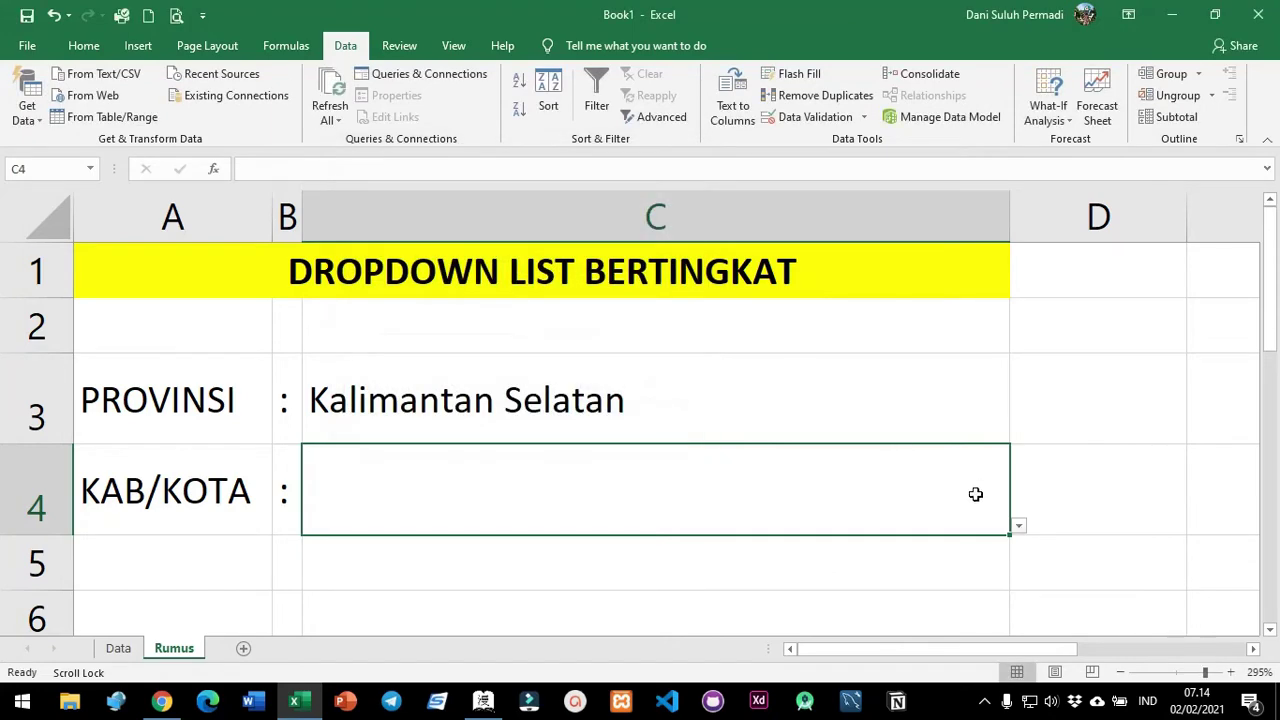
Examine the regency/city dropdown in C4 from its first to its last entry without choosing one.
click(1019, 527)
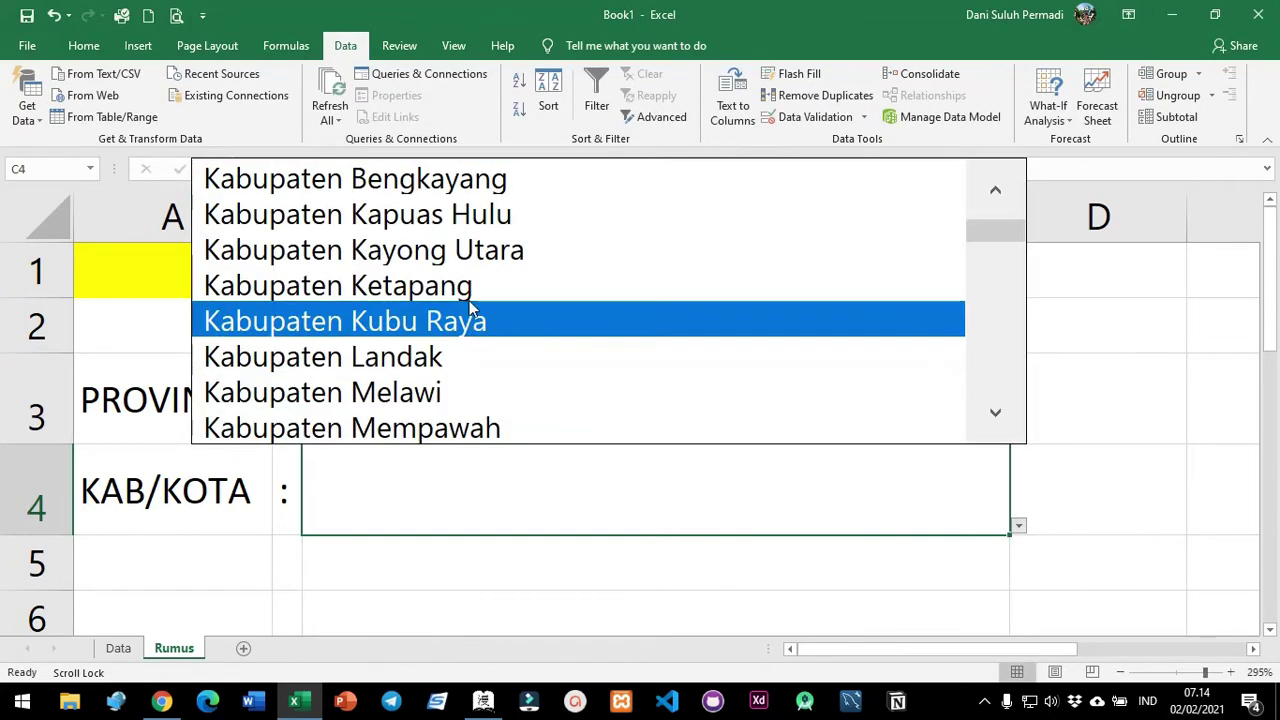
drag(1009, 241, 967, 187)
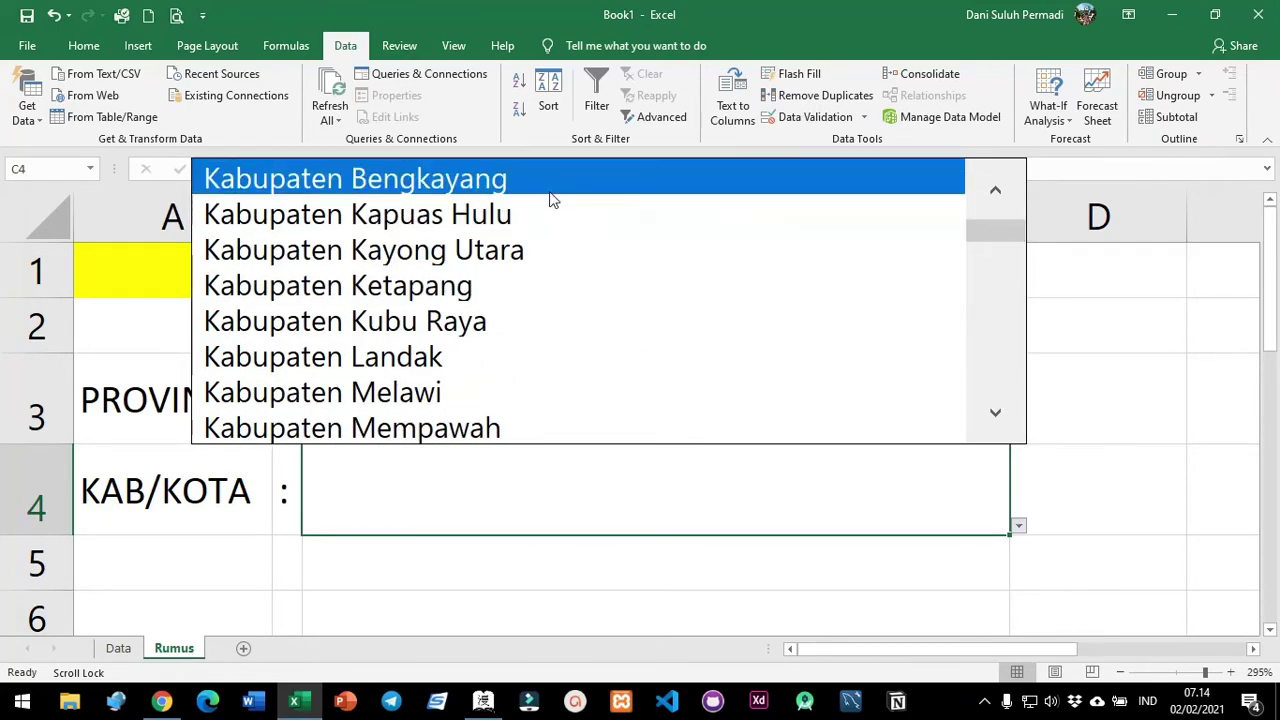
click(474, 516)
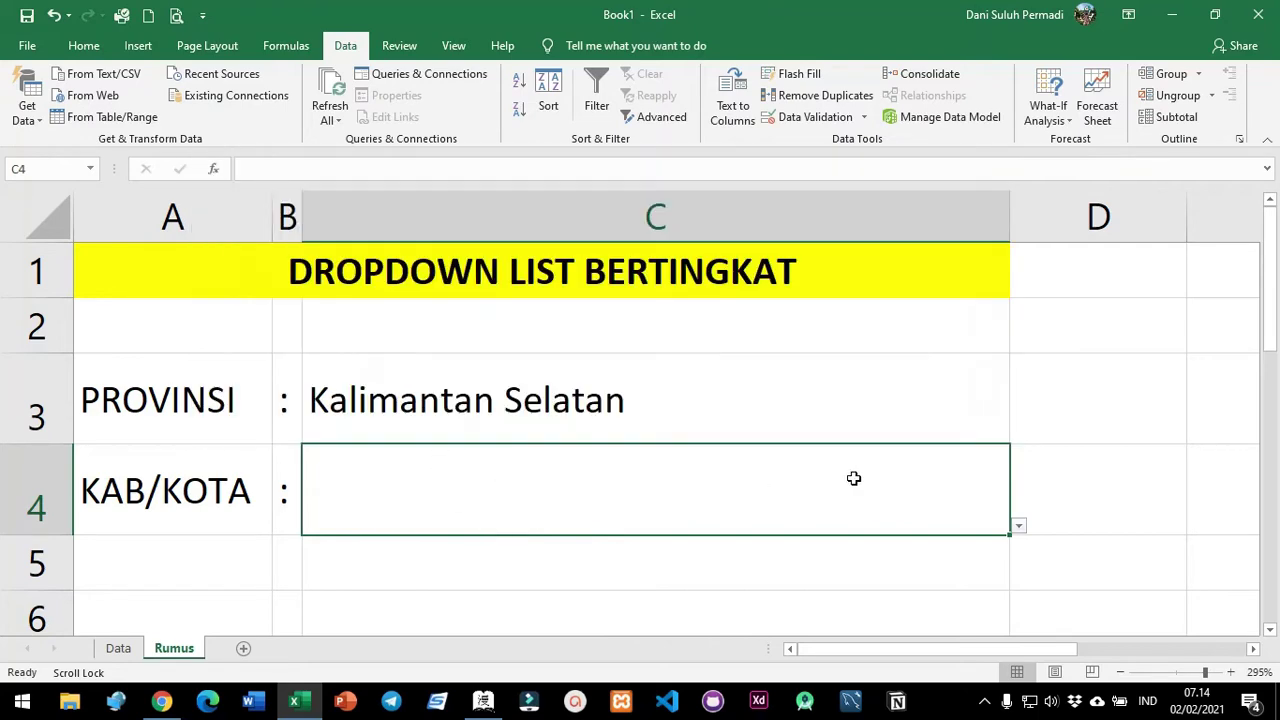
click(1016, 530)
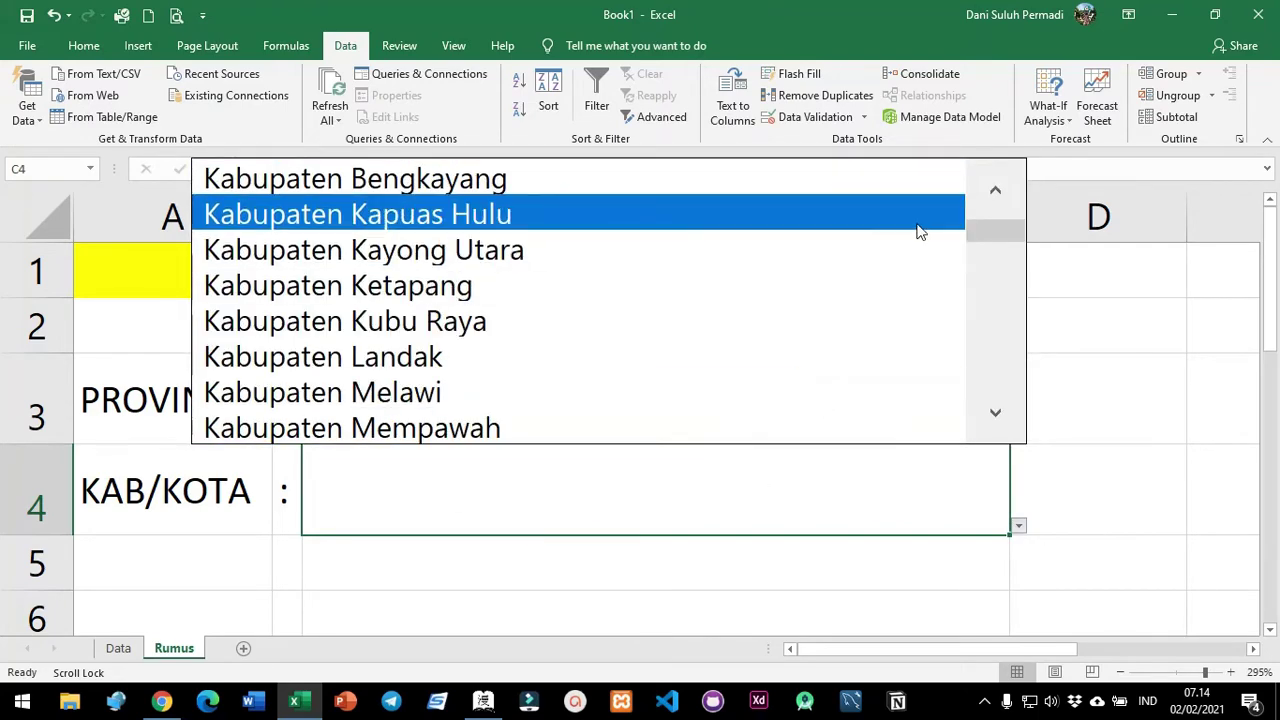
drag(994, 240, 993, 200)
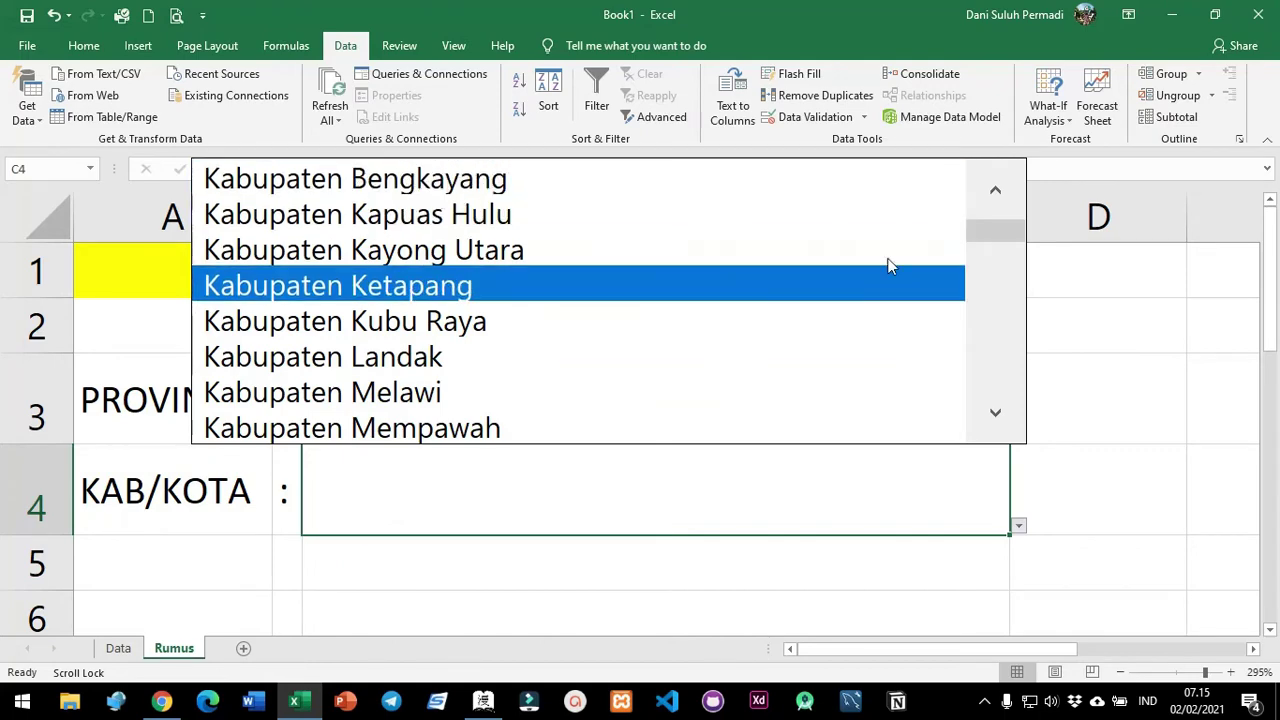
drag(997, 237, 996, 372)
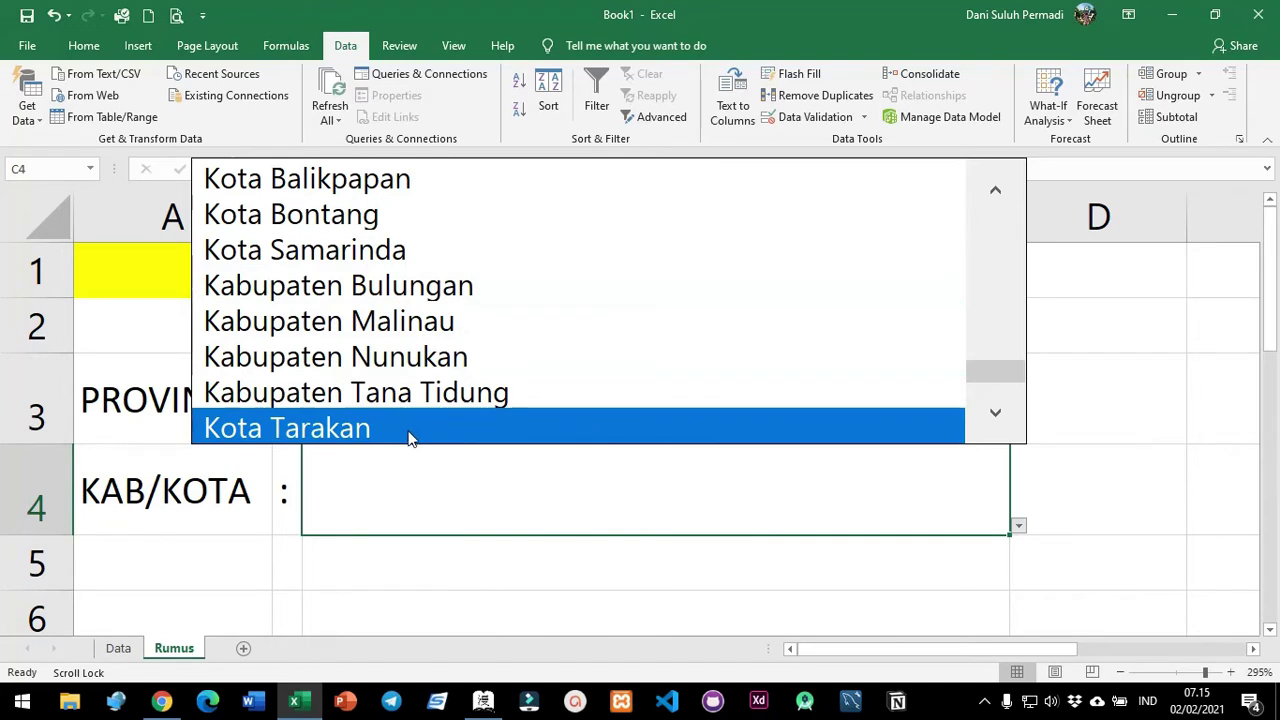
click(466, 573)
click(525, 390)
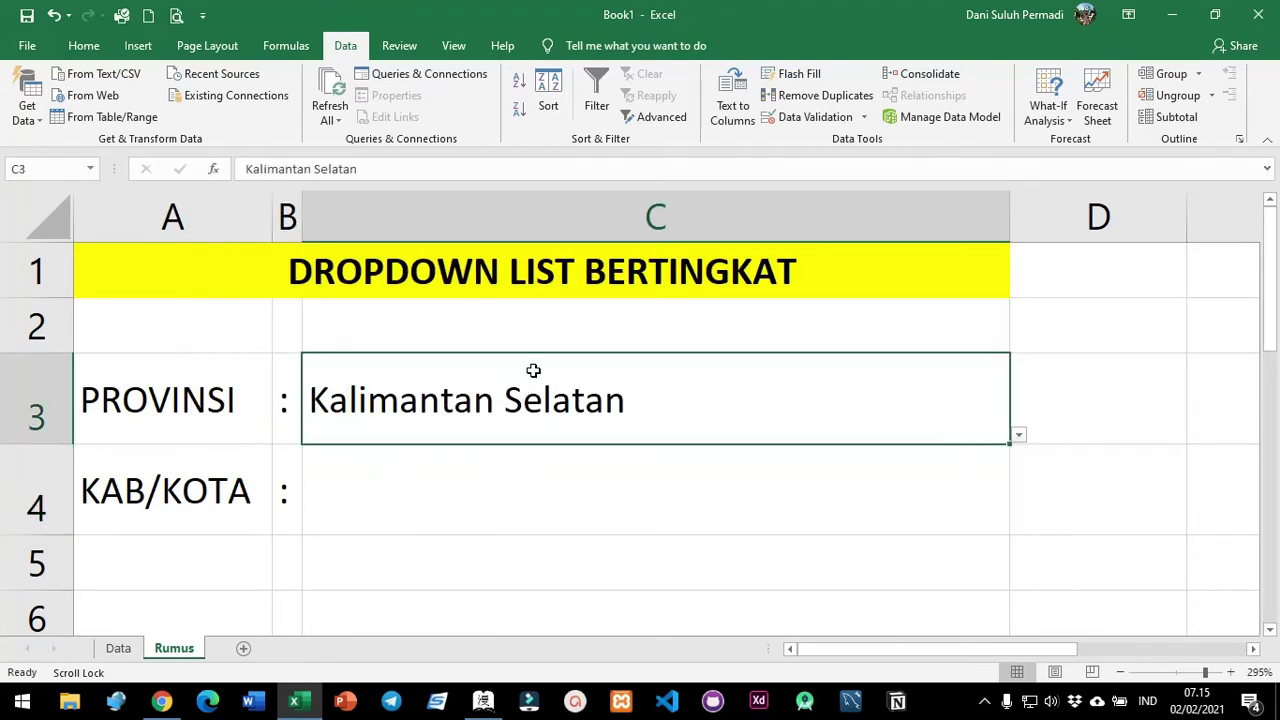
click(373, 566)
click(528, 405)
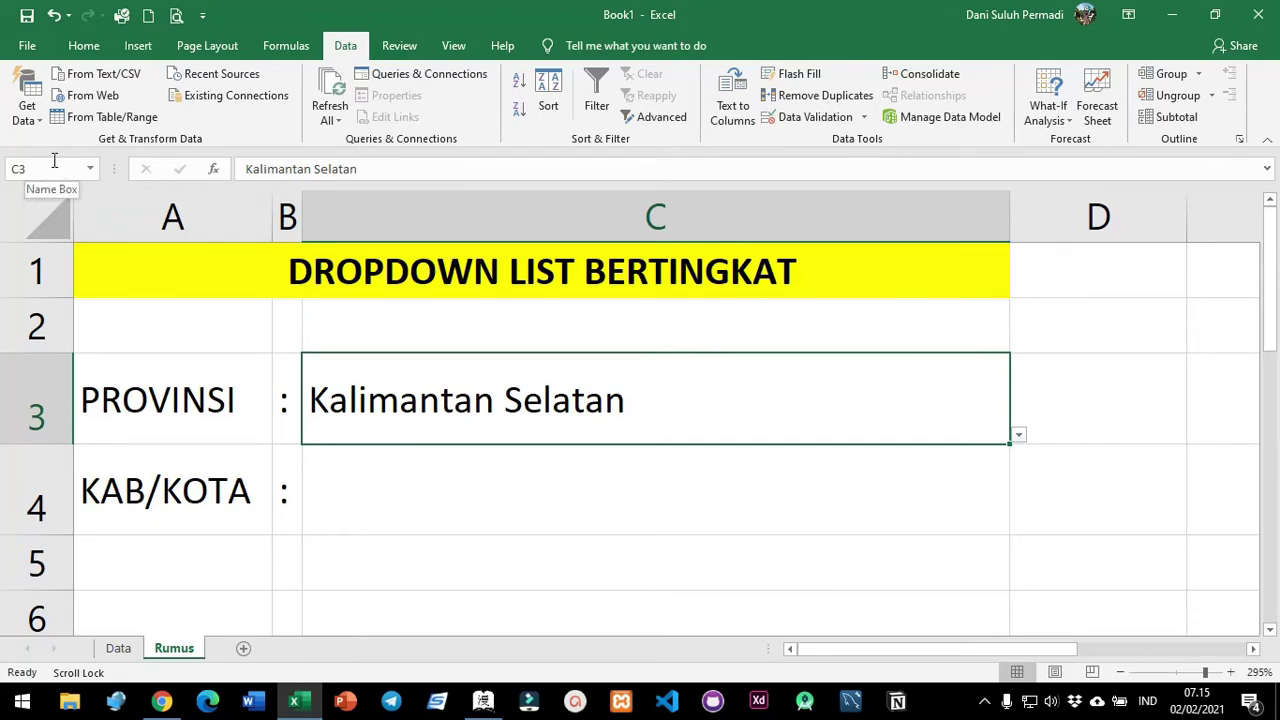
Enter the heading Nama Provinsi in cell G1 of the Data sheet.
click(118, 648)
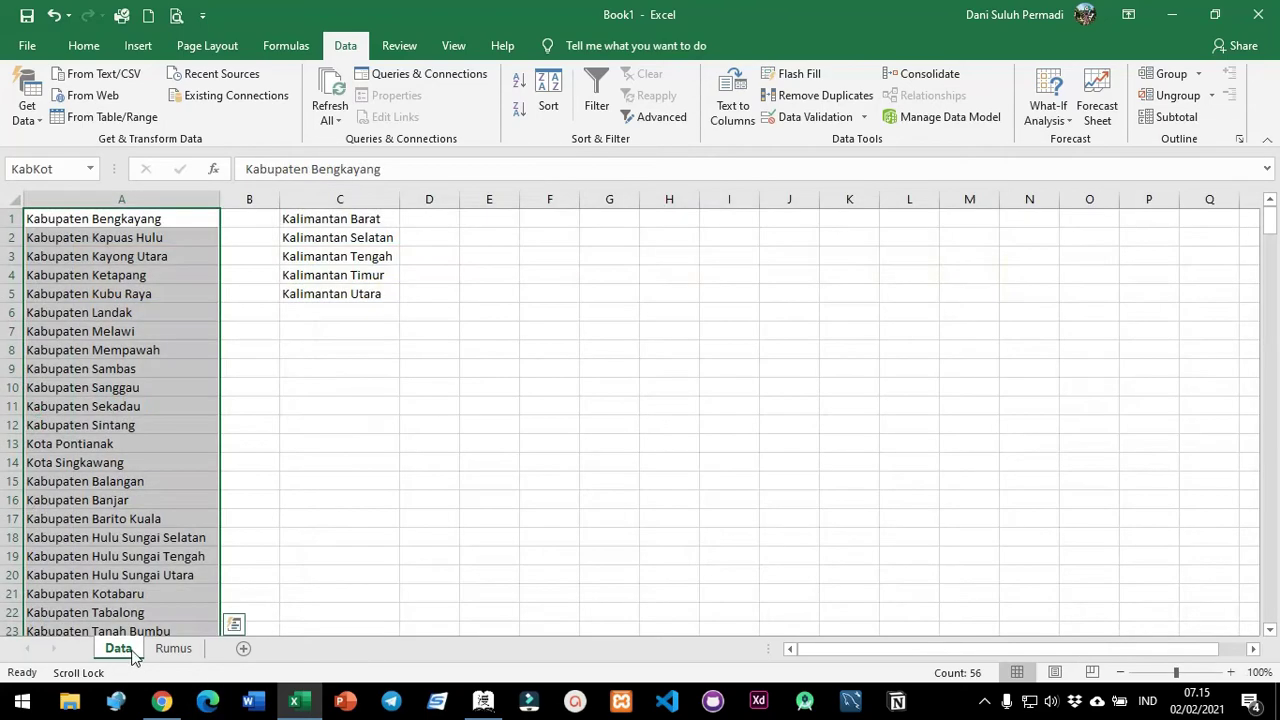
click(450, 307)
drag(429, 199, 5, 203)
click(628, 403)
click(607, 214)
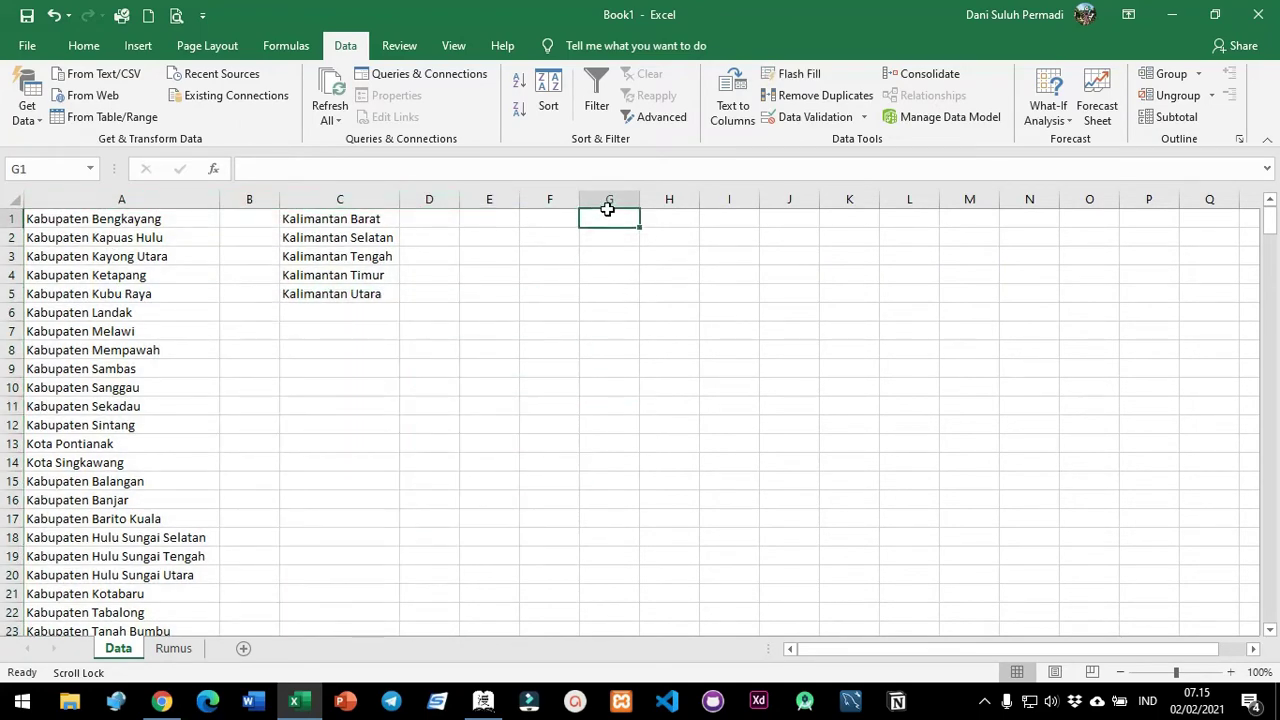
text(Provinsi)
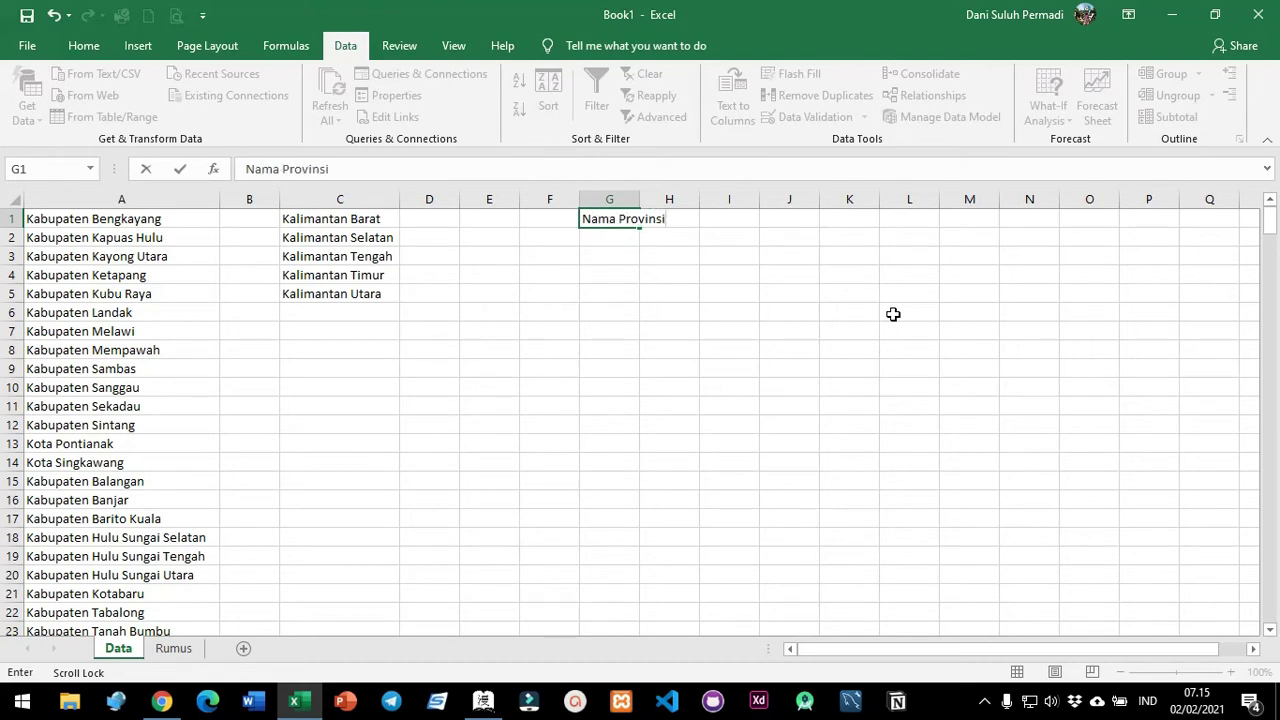
key(Return)
Copy the province list C1:C5 into the cells below the Nama Provinsi heading, starting at G2.
click(326, 220)
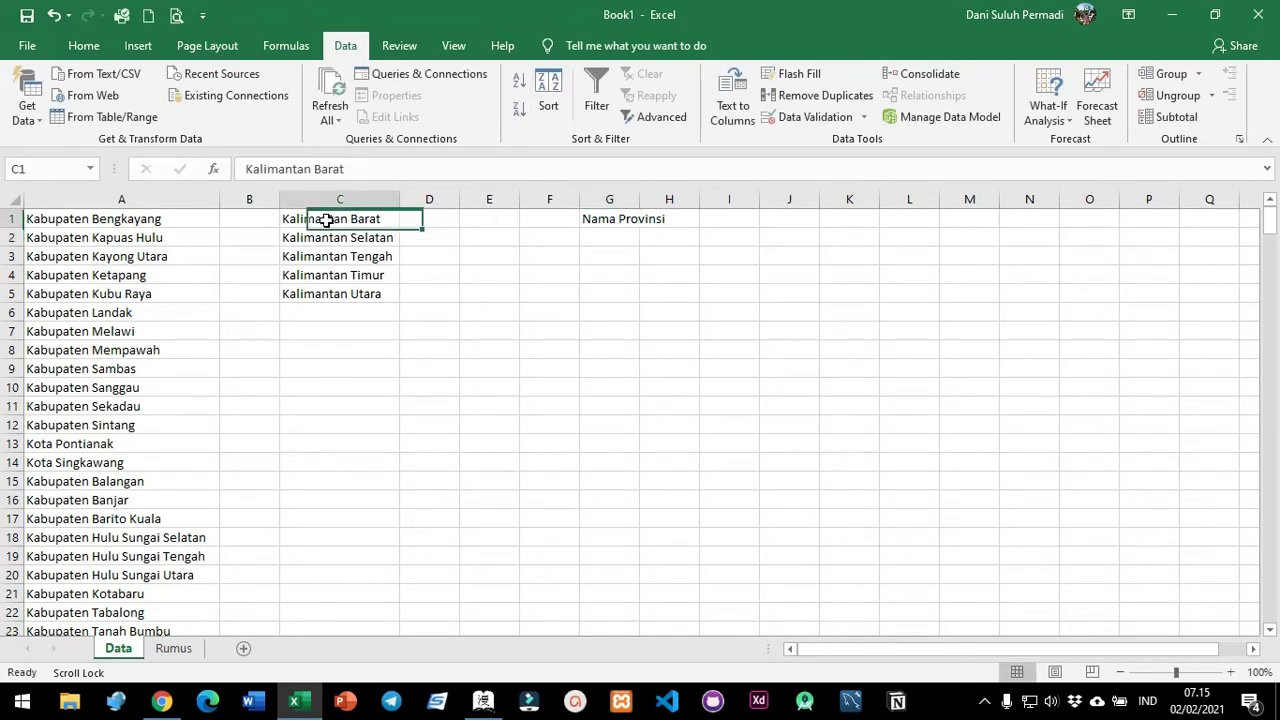
drag(326, 220, 343, 297)
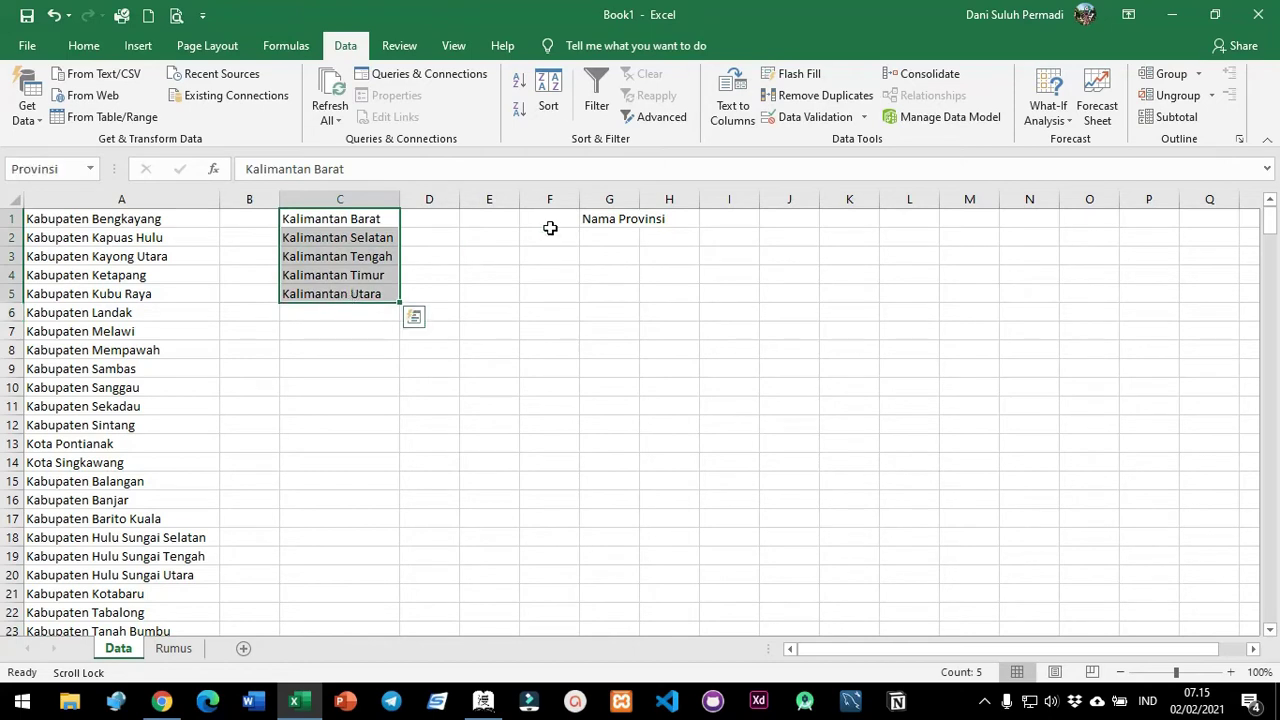
key(ctrl+c)
right_click(620, 241)
click(676, 320)
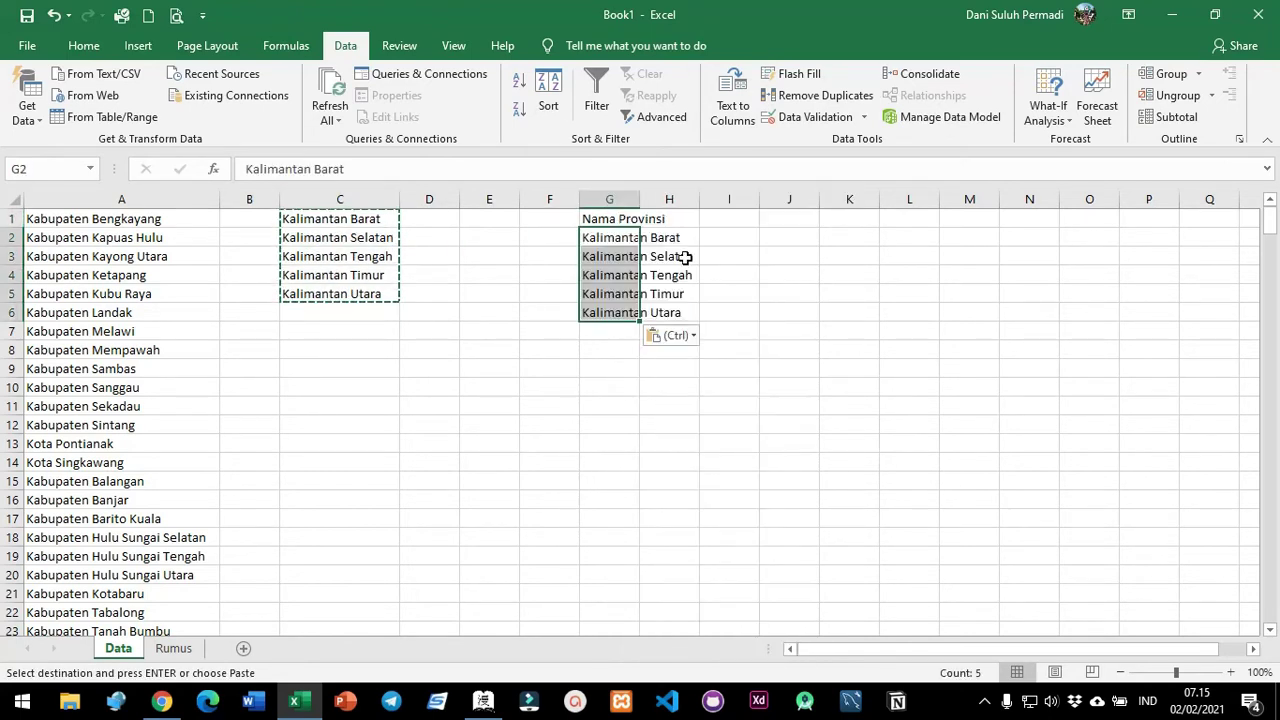
Fit column G to its contents and fill the Nama Provinsi heading cell G1 with yellow.
double_click(638, 199)
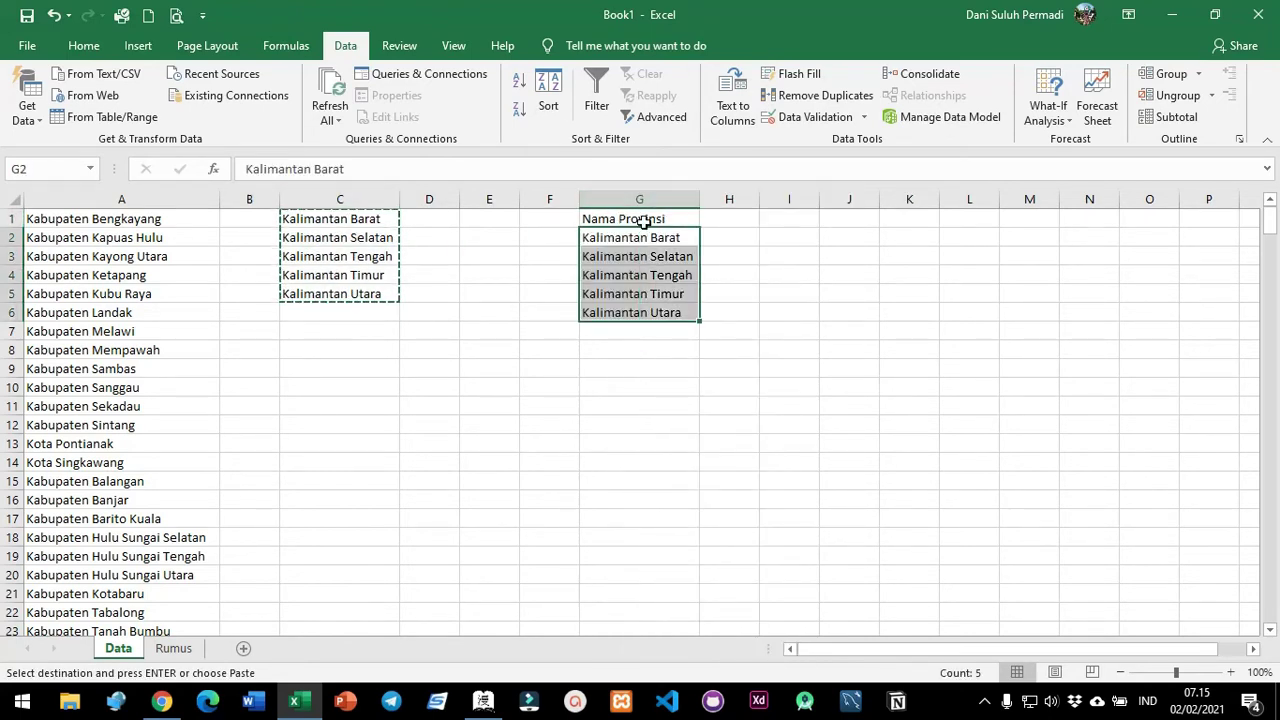
click(645, 216)
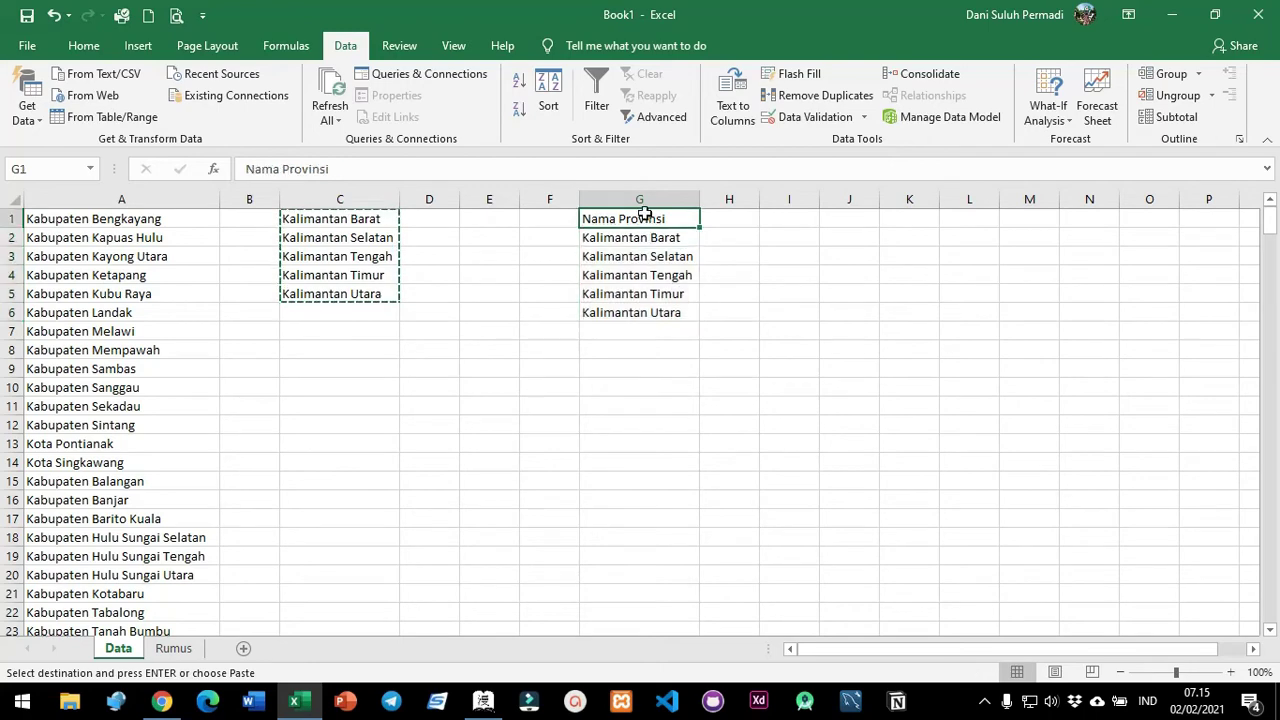
click(85, 45)
click(295, 110)
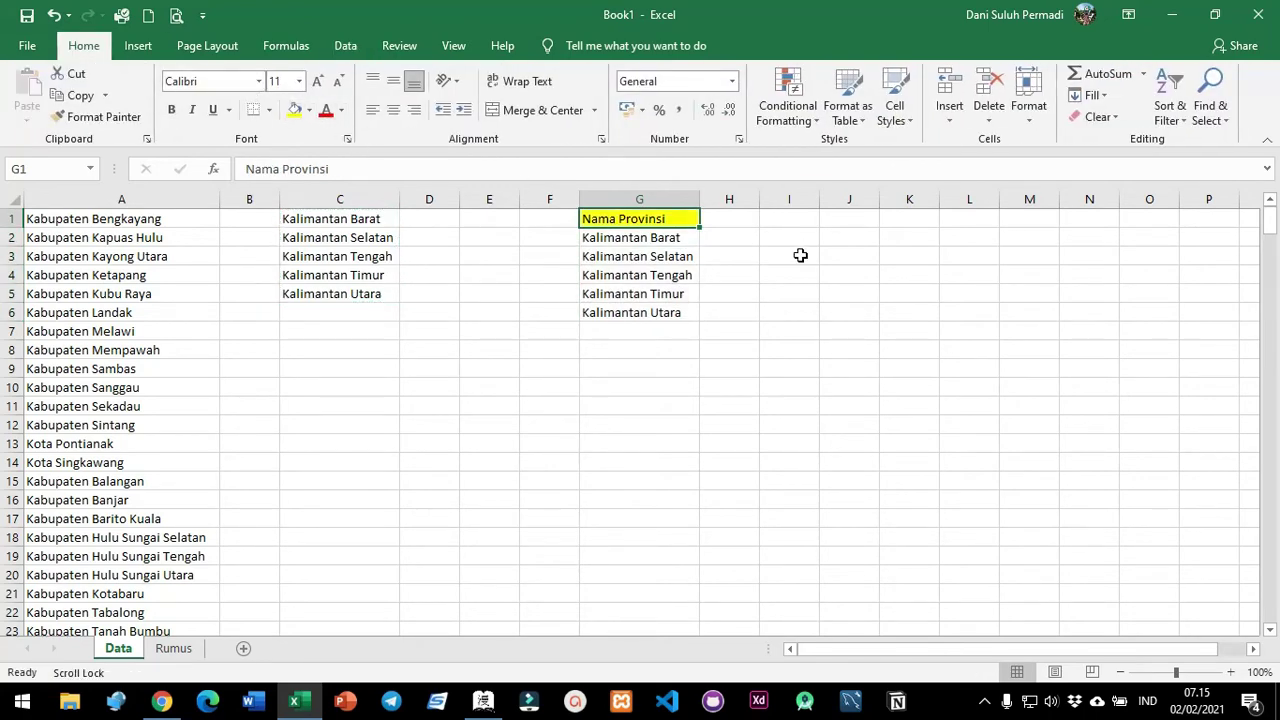
Fill the empty heading cells H1:L1 with yellow.
drag(749, 220, 975, 220)
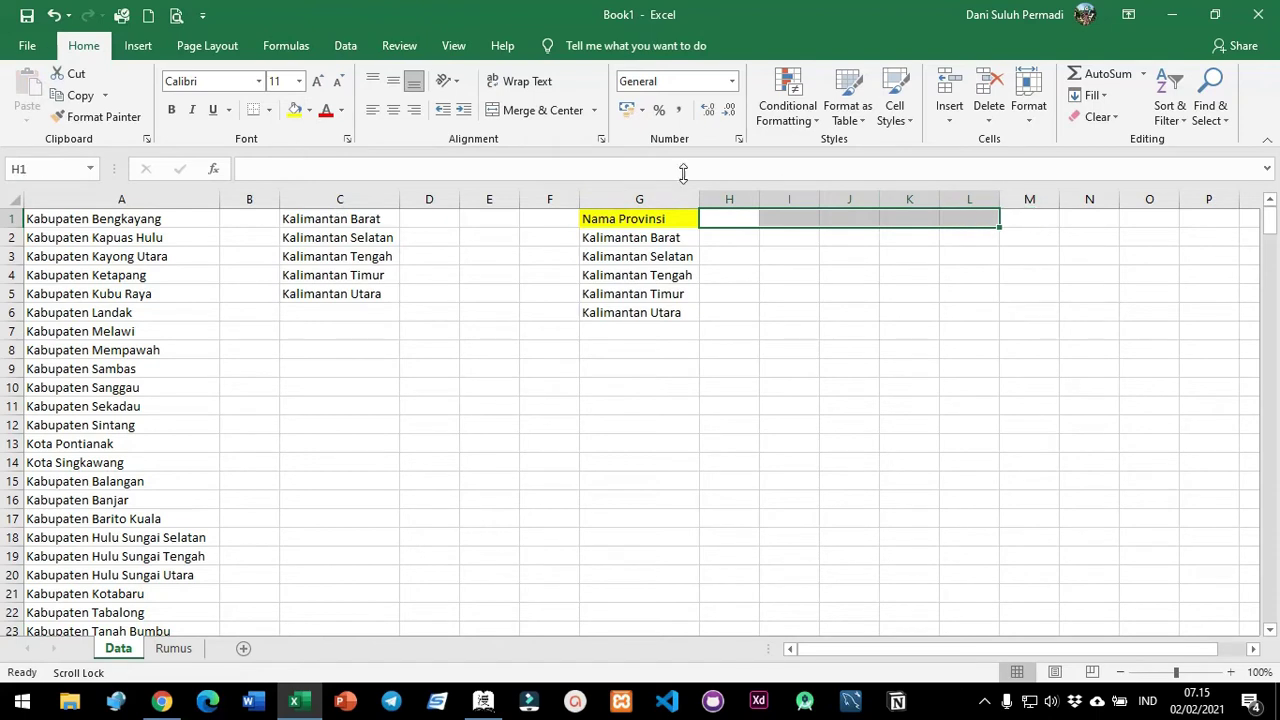
click(295, 110)
click(884, 370)
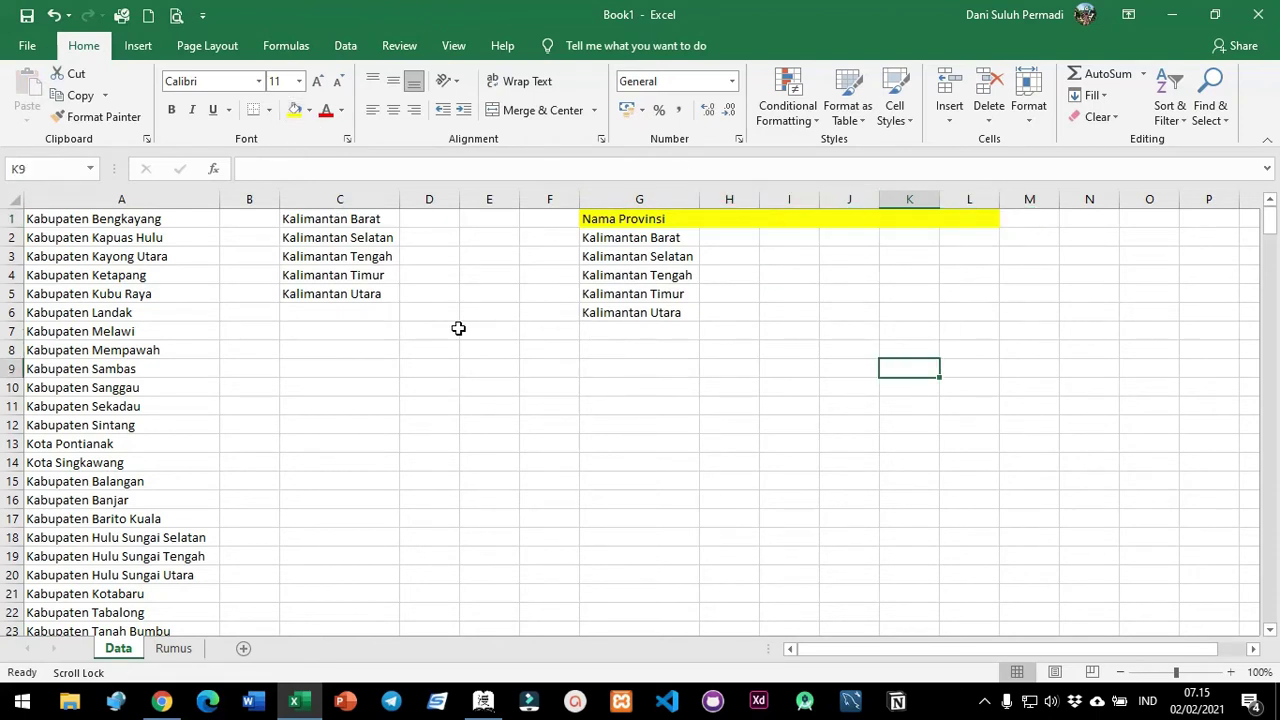
Copy the province names G2:G6 and paste them transposed across row 1, starting at H1.
drag(637, 237, 651, 312)
key(ctrl+c)
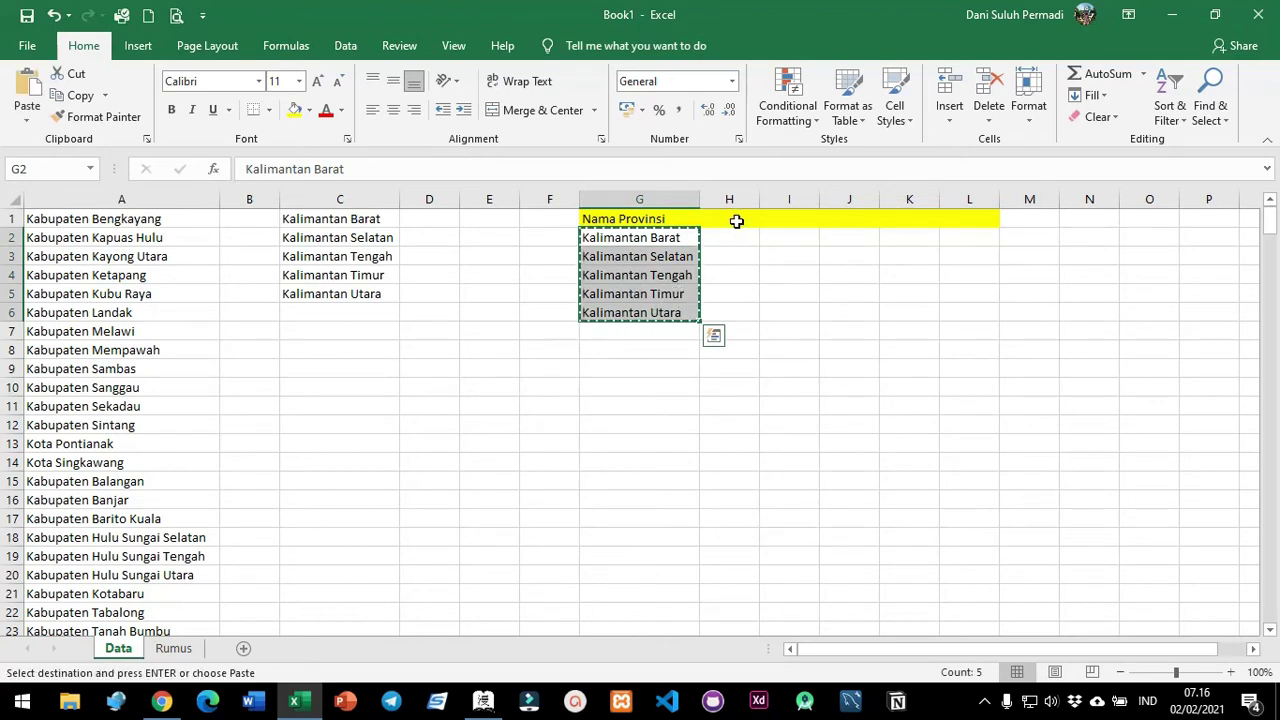
right_click(736, 221)
click(858, 305)
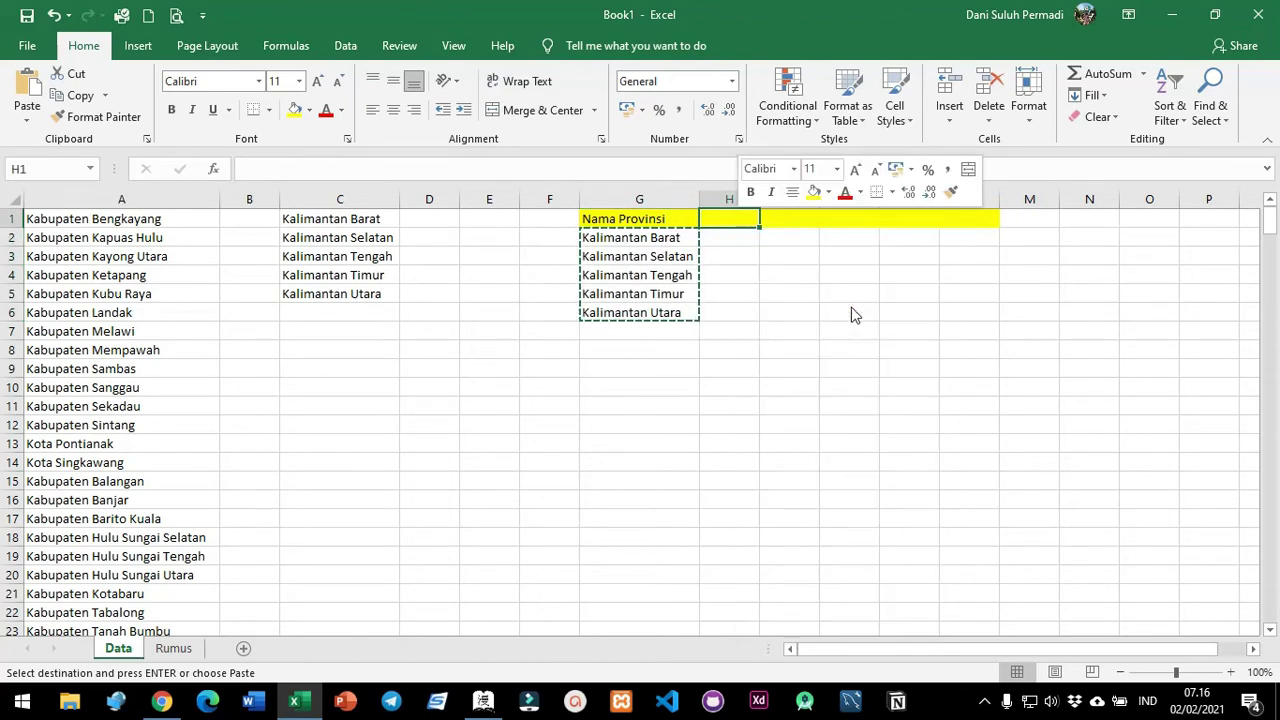
click(823, 308)
Fill the transposed province headings H1:L1 with yellow.
click(748, 218)
drag(748, 218, 991, 222)
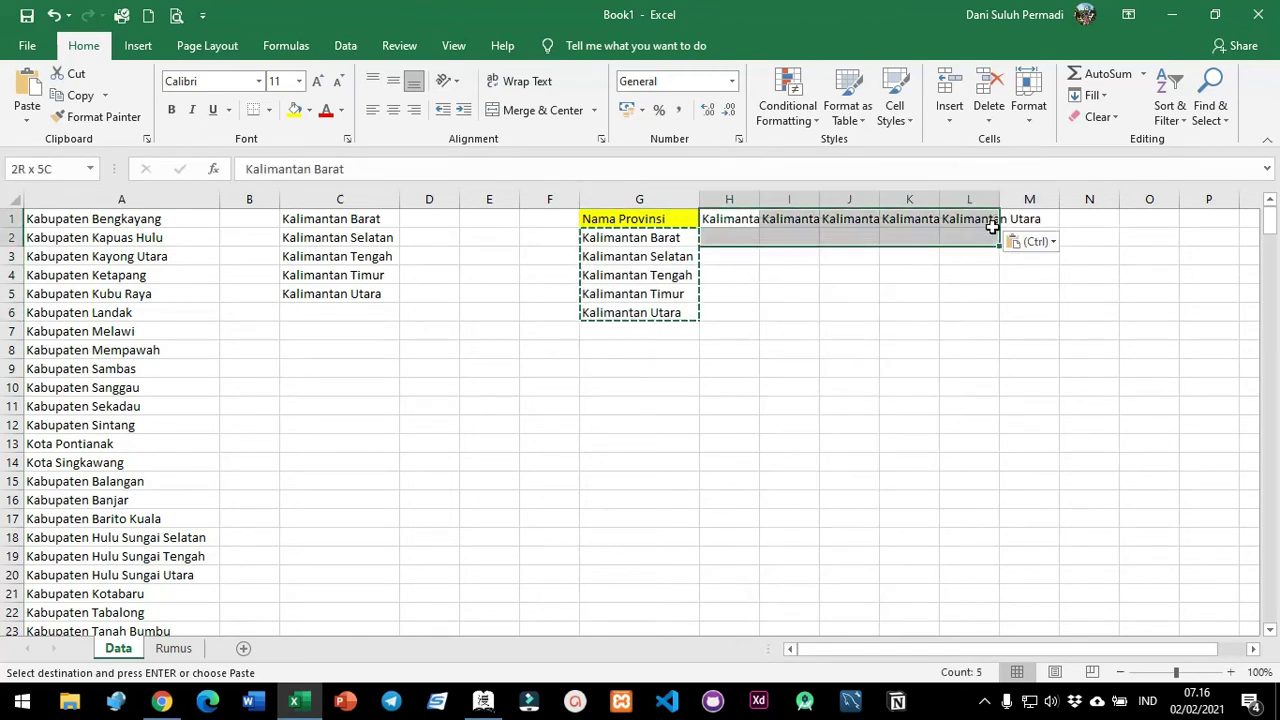
click(295, 109)
click(790, 311)
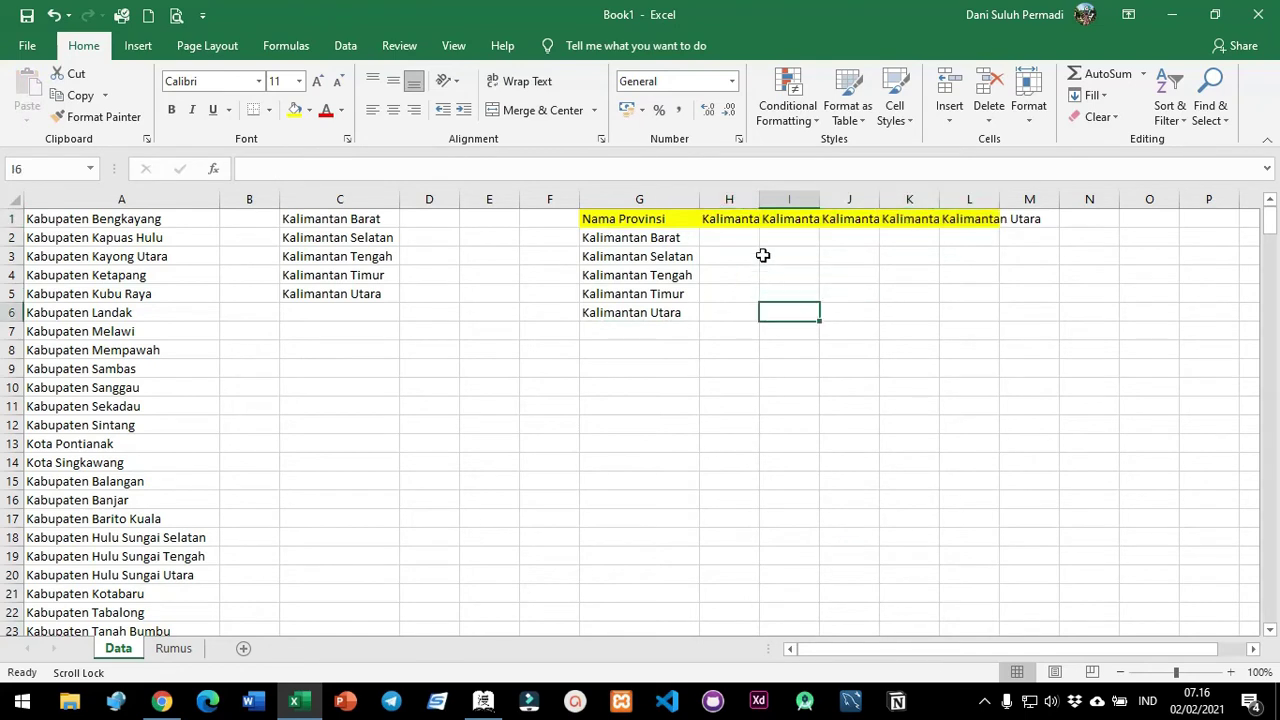
Fit the widths of columns H to L to their province headings.
click(651, 200)
mouse_move(737, 200)
mouse_down()
mouse_move(990, 201)
mouse_move(757, 199)
mouse_up()
click(1008, 203)
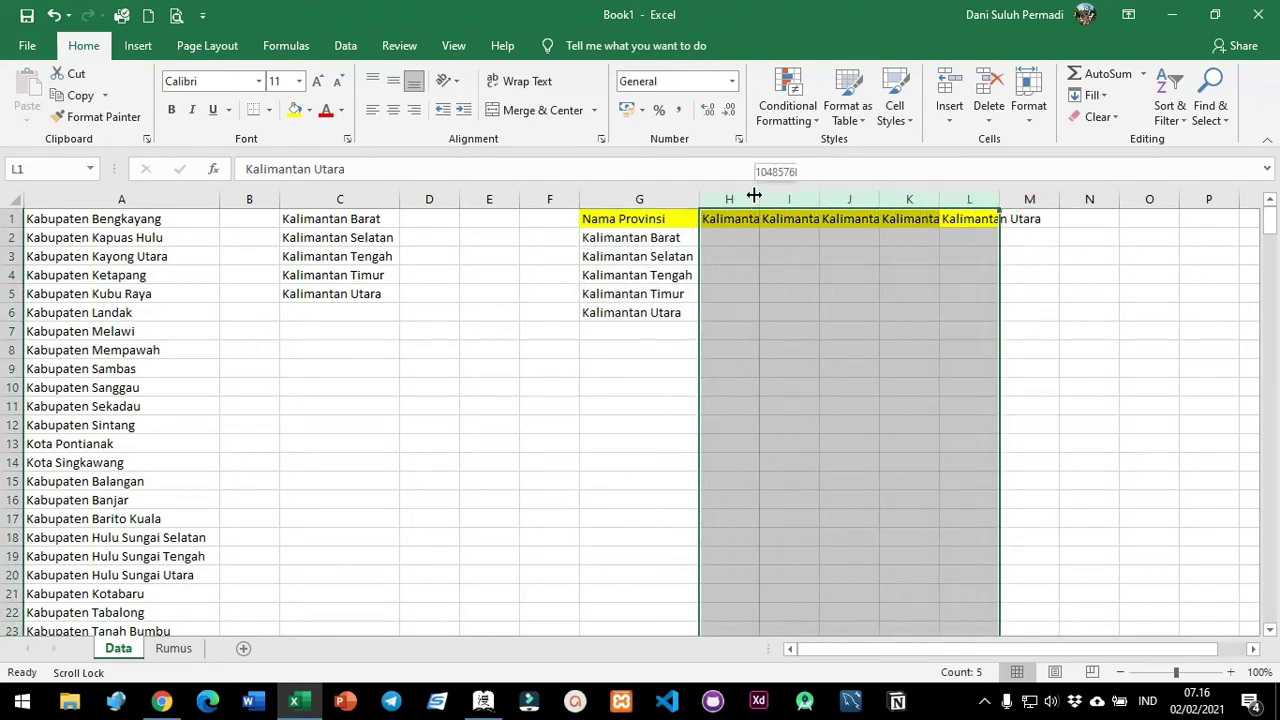
double_click(759, 199)
click(788, 270)
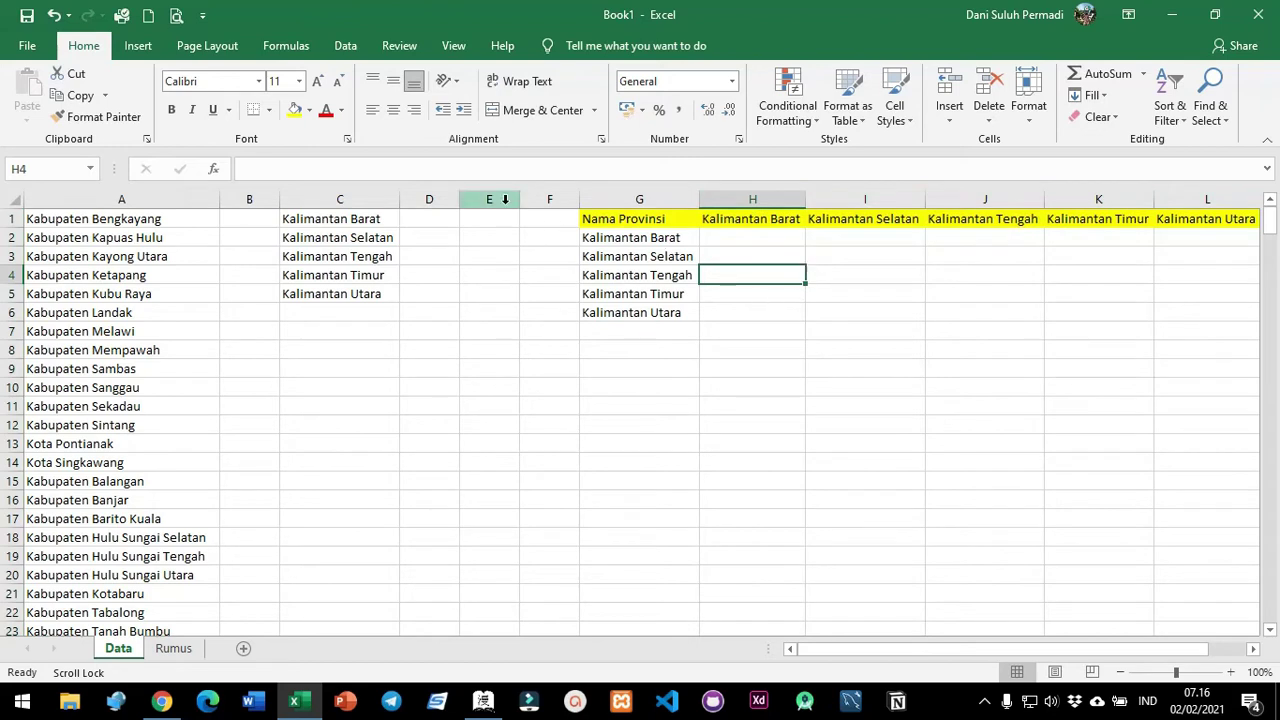
Narrow the empty columns D and E.
click(551, 200)
drag(497, 200, 422, 199)
click(570, 306)
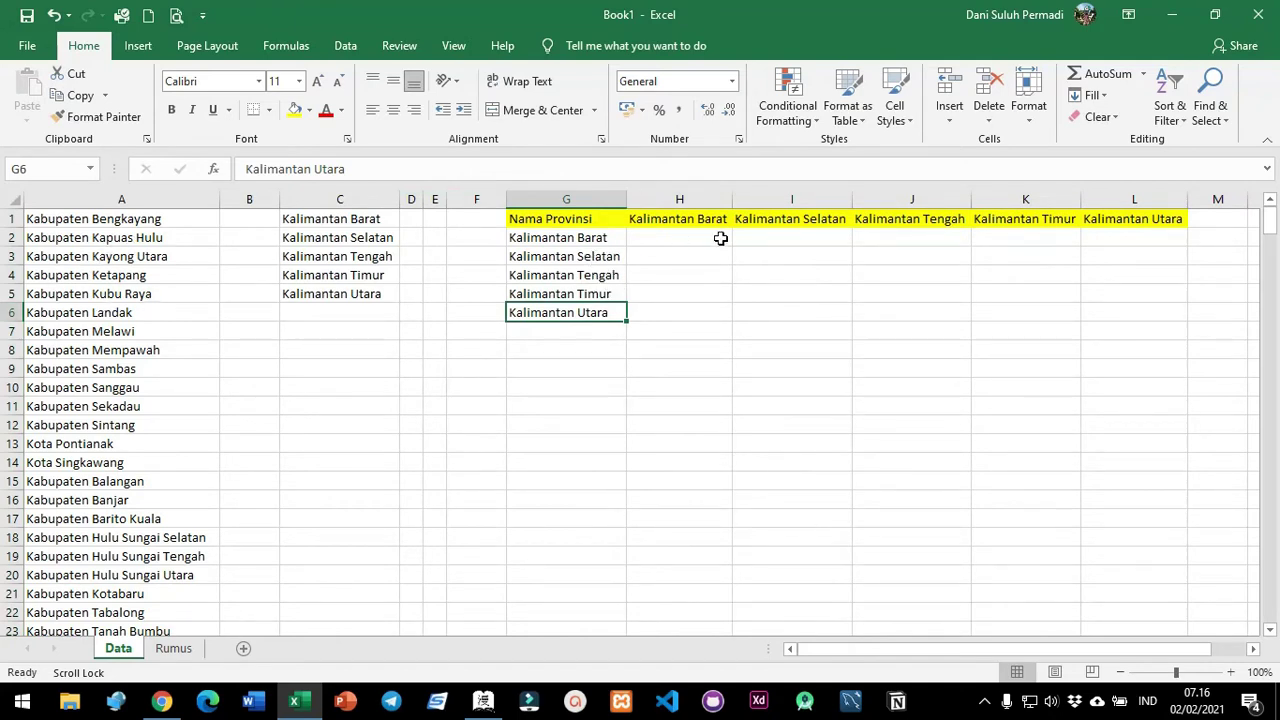
Copy the regencies and cities in A1:A14 under the Kalimantan Barat heading, starting at H2.
click(117, 218)
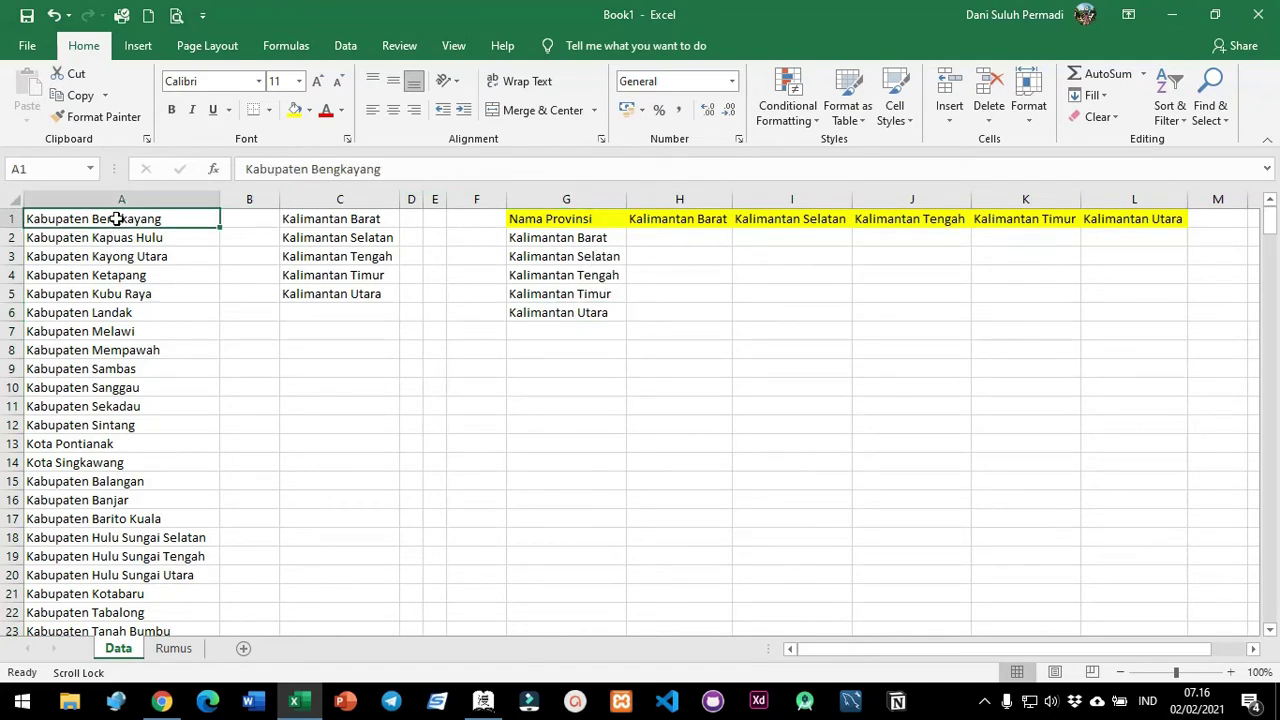
shift+click(101, 465)
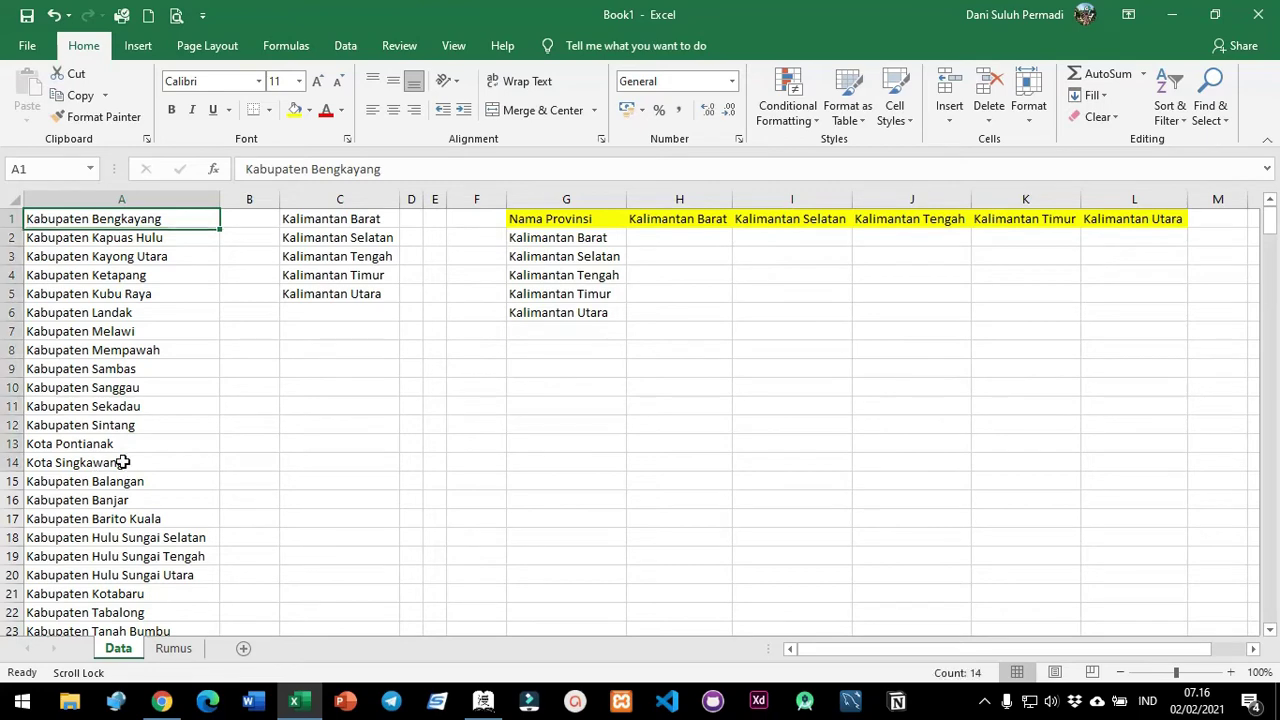
key(ctrl+c)
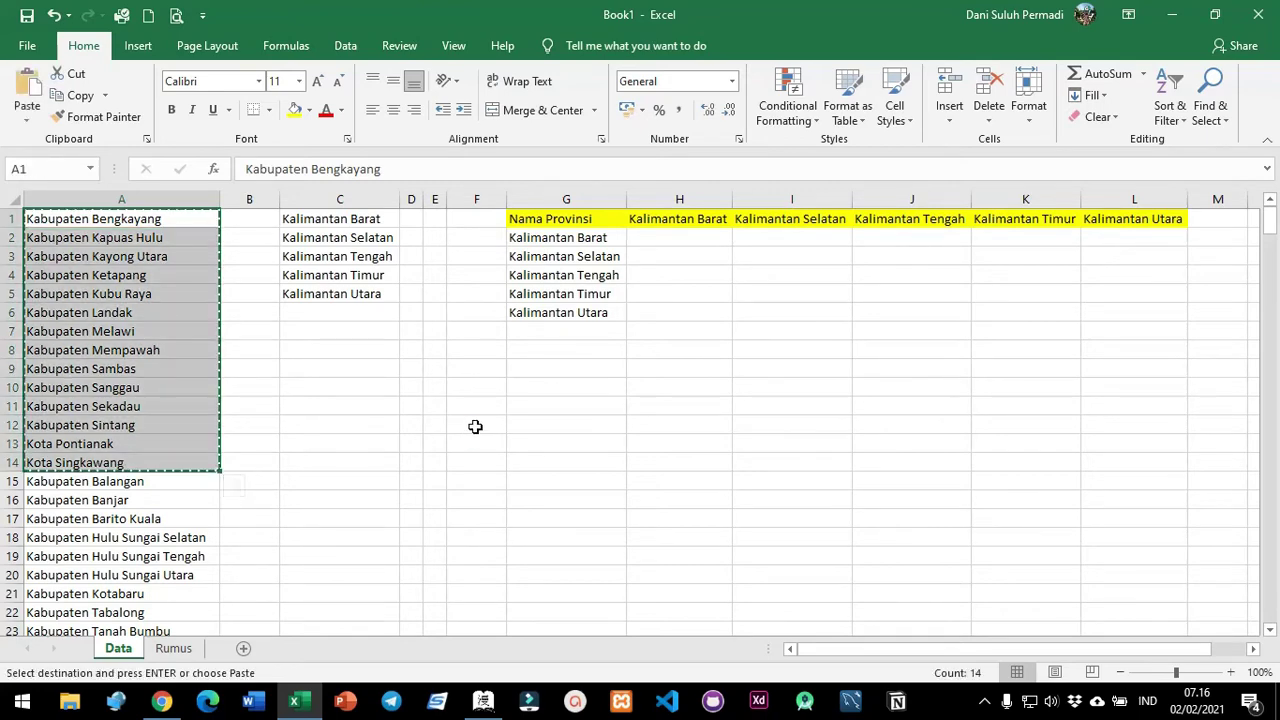
right_click(724, 240)
click(783, 322)
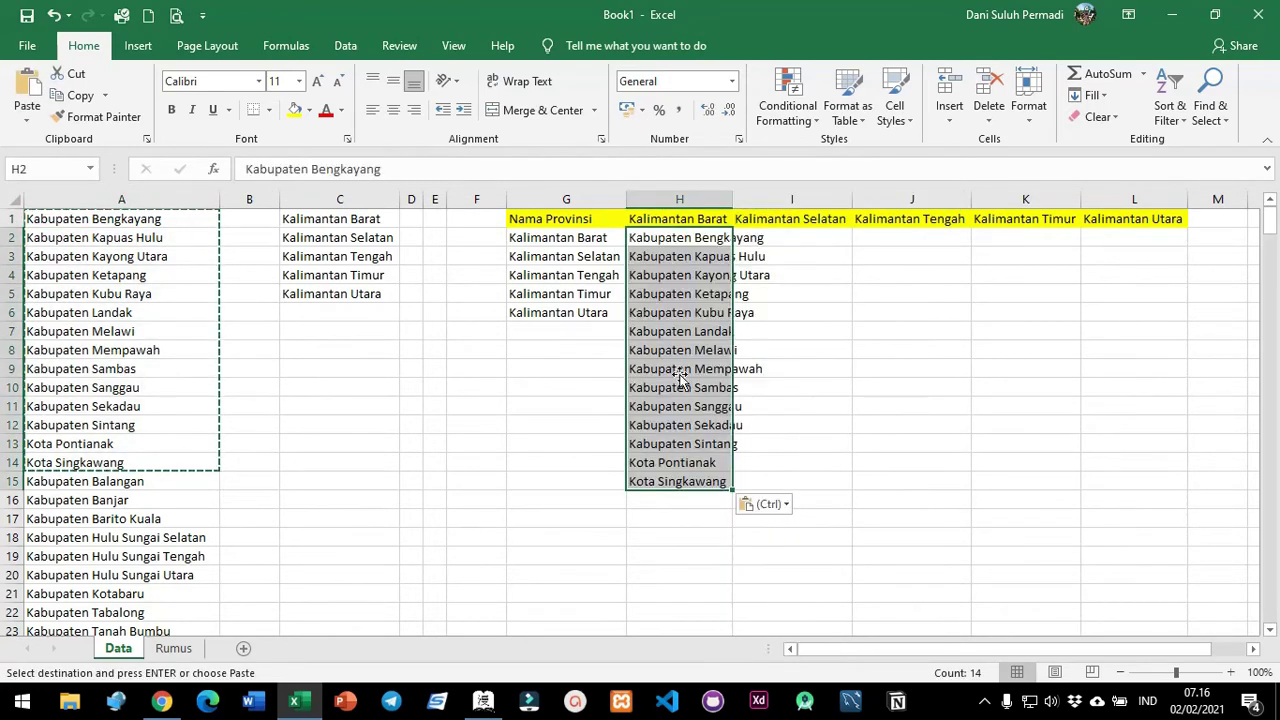
Copy the regencies and cities in A15:A27 under the Kalimantan Selatan heading, starting at I2.
click(103, 480)
scroll(200, 438, down, 3)
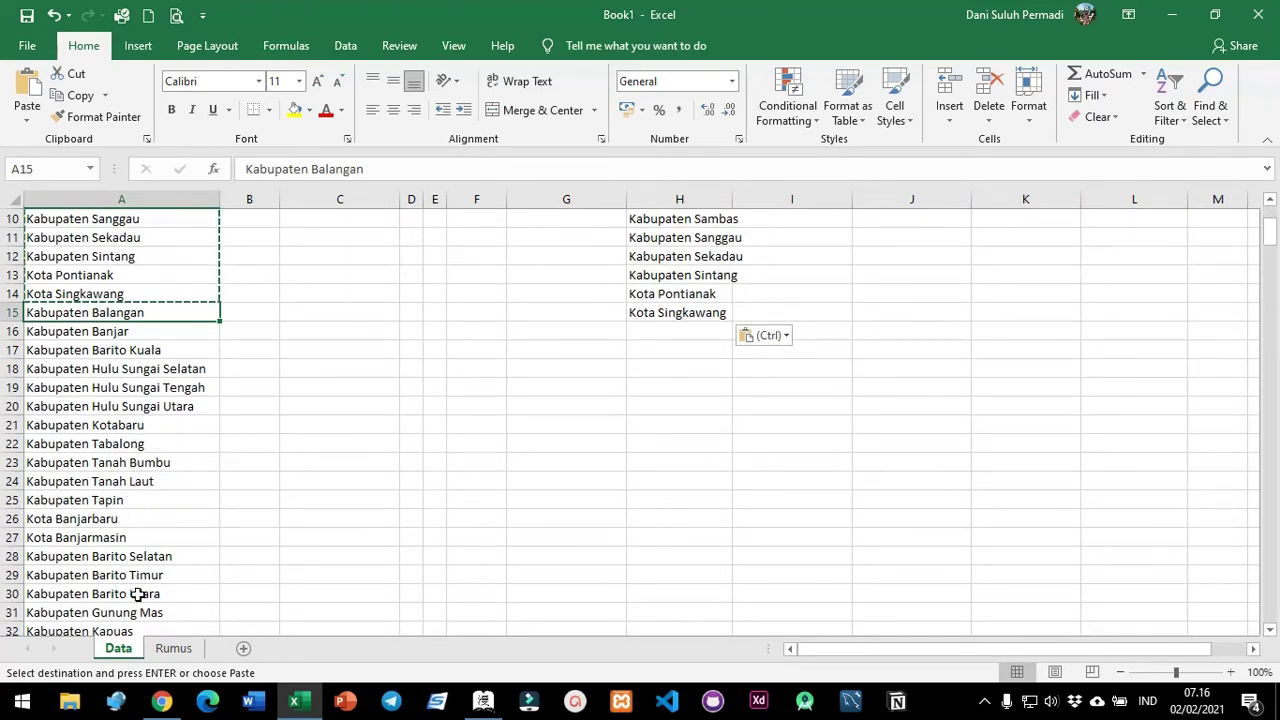
scroll(155, 545, down, 1)
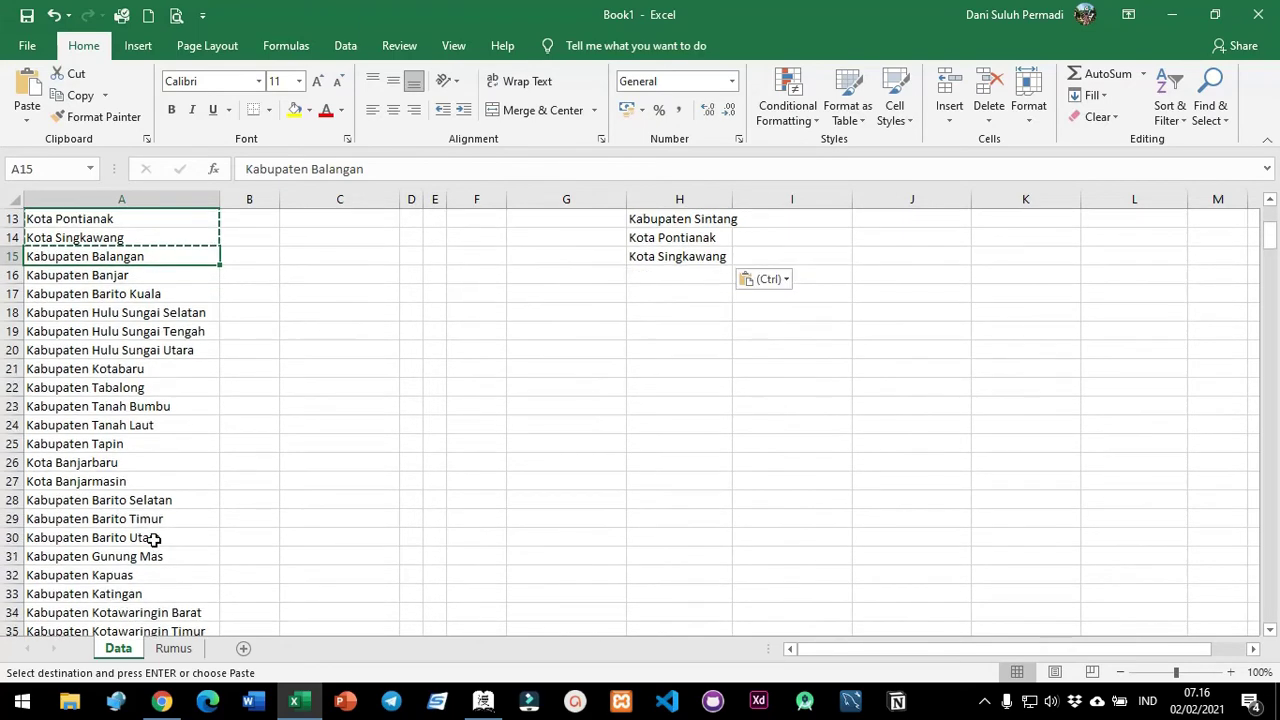
shift+click(141, 481)
key(ctrl+c)
scroll(750, 360, up, 4)
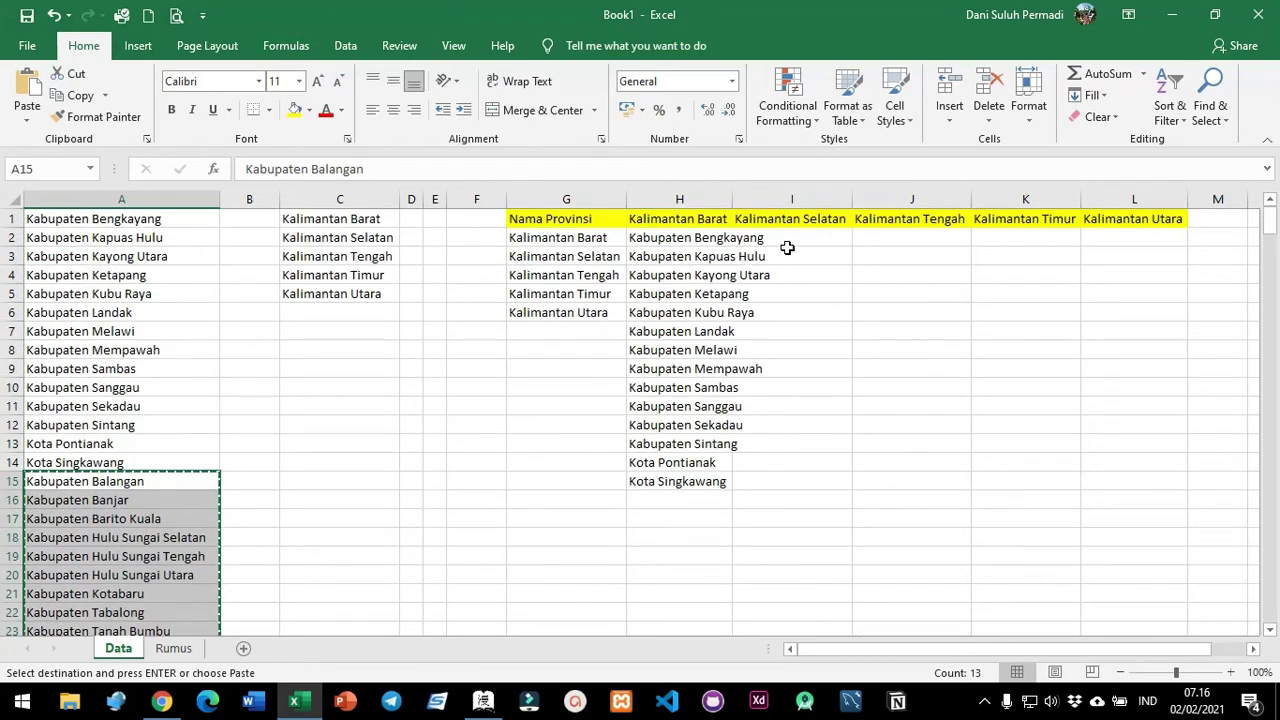
right_click(787, 248)
click(852, 322)
Copy the regencies and cities in A28:A41 under the Kalimantan Tengah heading, starting at J2.
scroll(125, 425, down, 3)
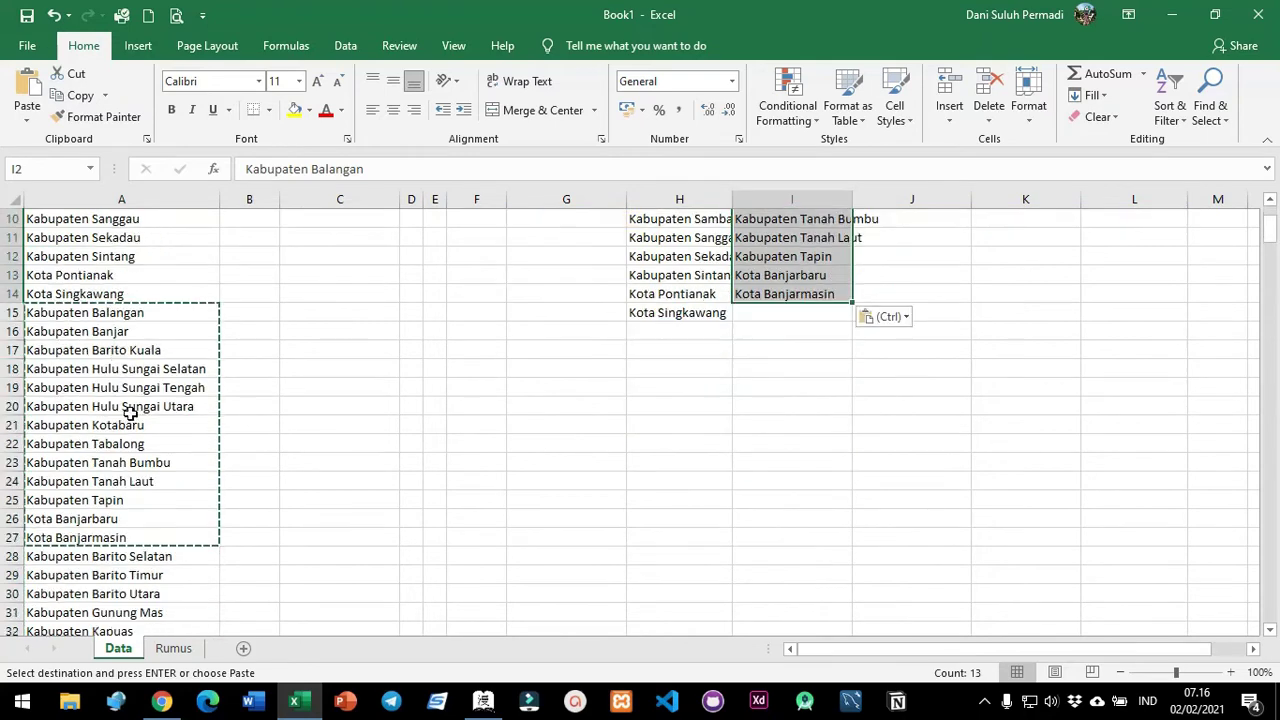
scroll(135, 425, down, 2)
click(169, 446)
scroll(170, 447, down, 4)
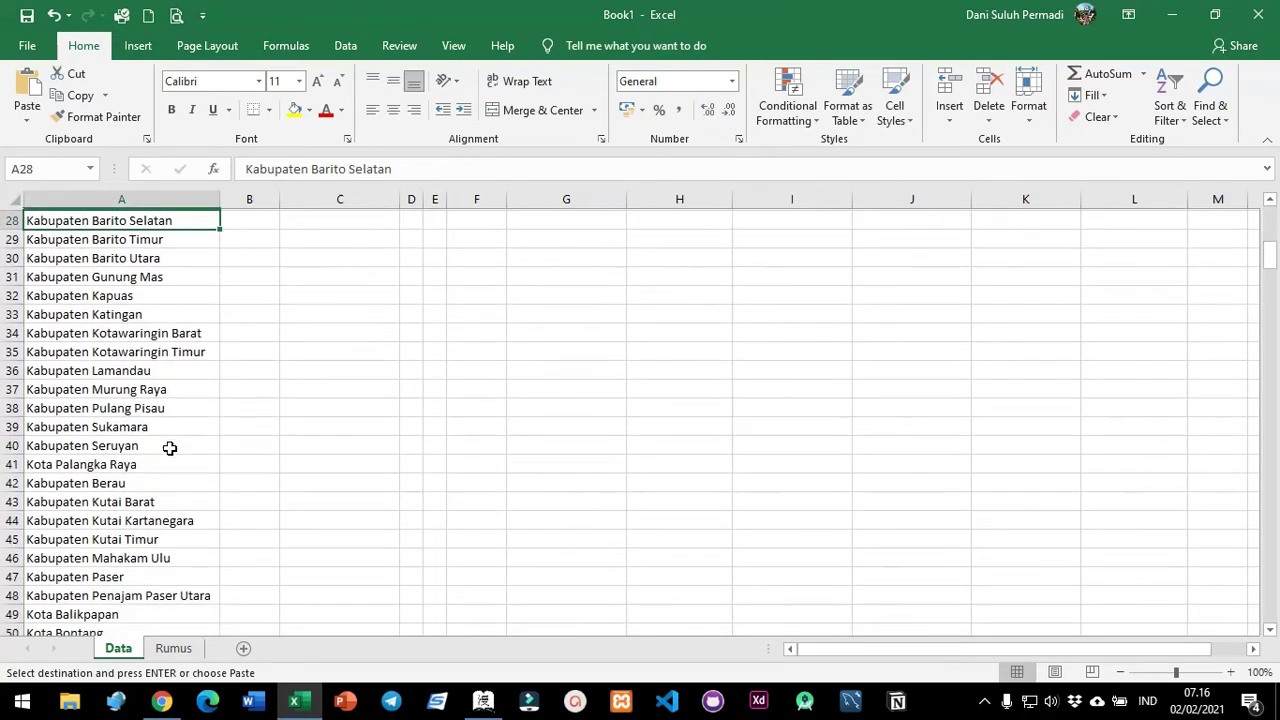
shift+click(171, 466)
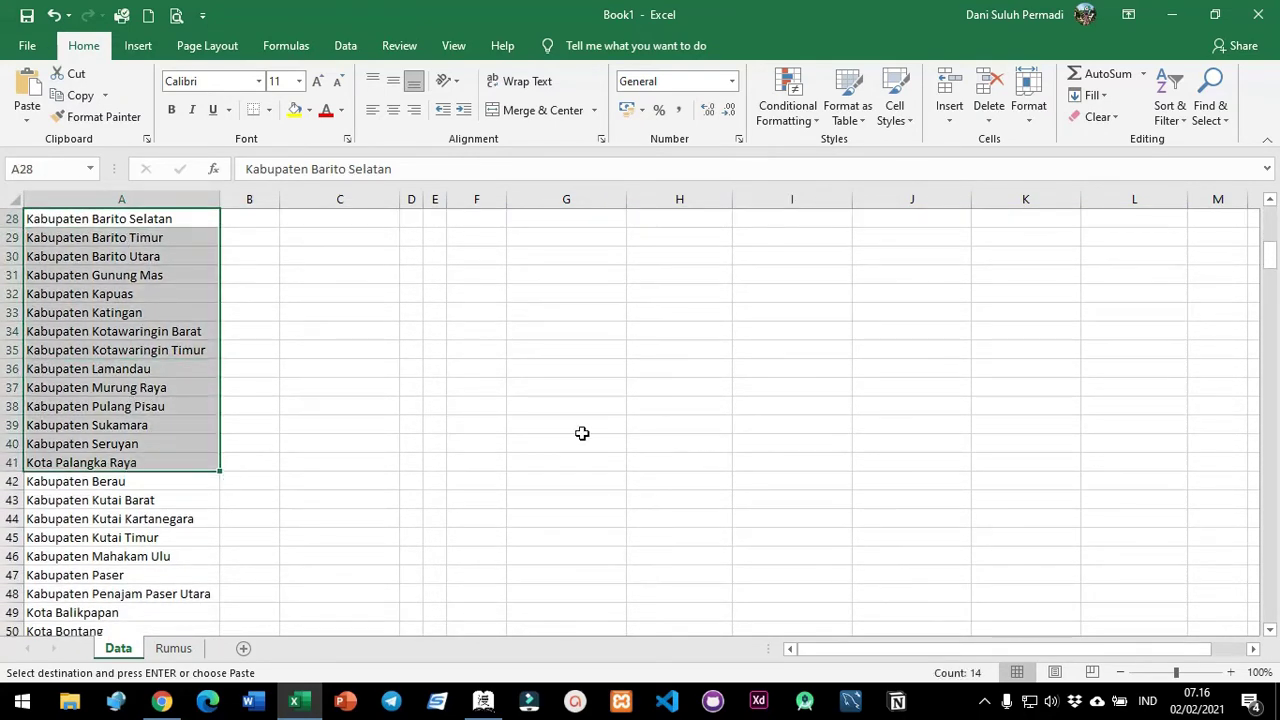
key(ctrl+c)
scroll(694, 360, up, 9)
right_click(959, 242)
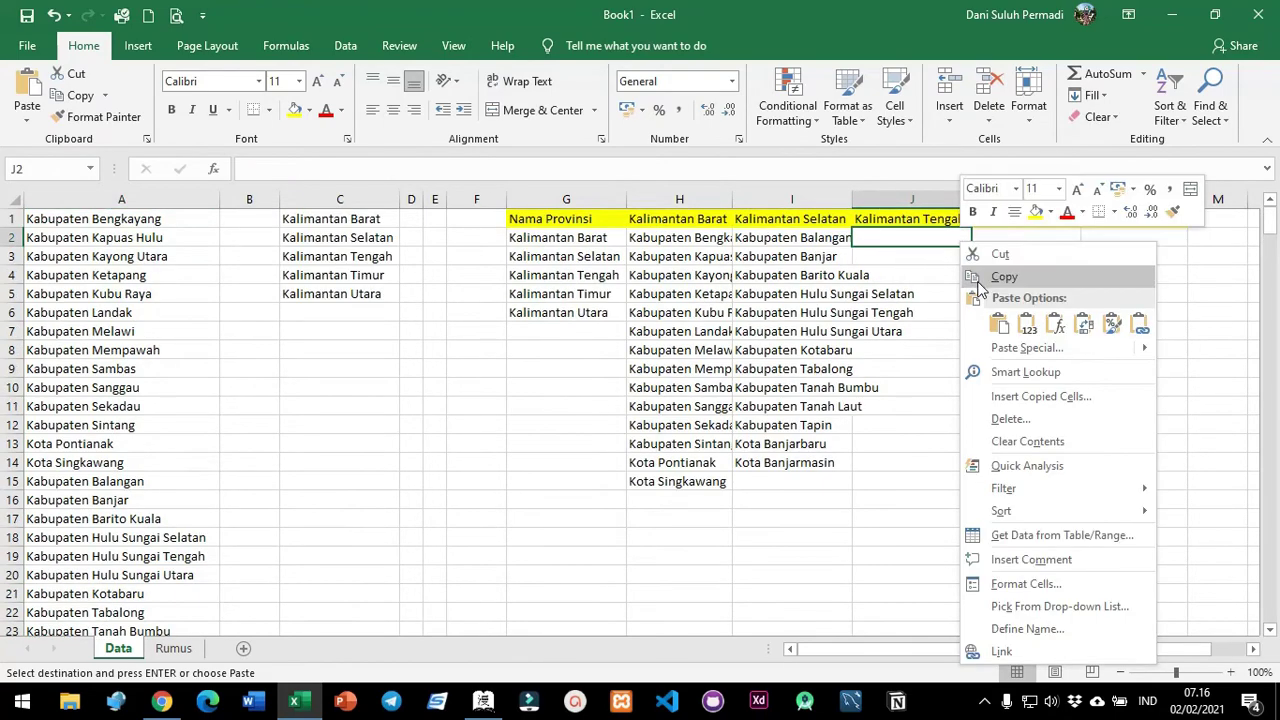
click(1040, 328)
Copy the regencies and cities in A42:A51 under the Kalimantan Timur heading, starting at K2.
scroll(243, 394, down, 10)
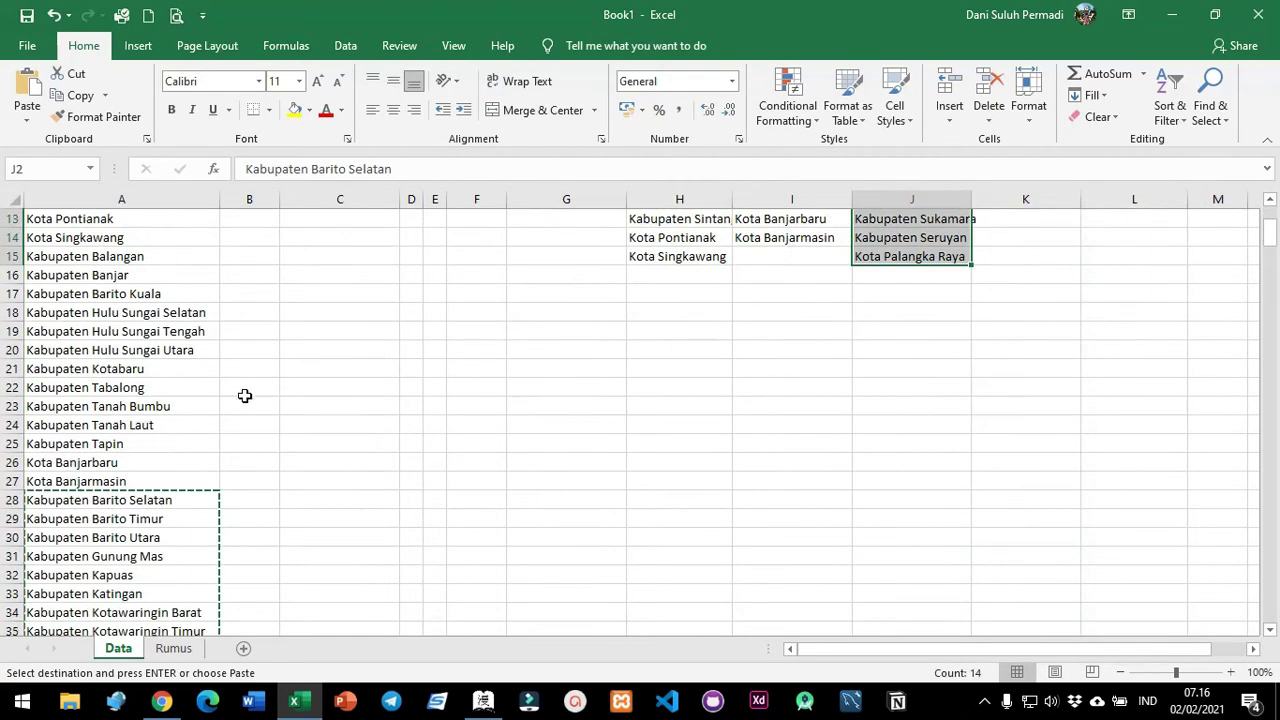
click(121, 425)
scroll(121, 425, down, 2)
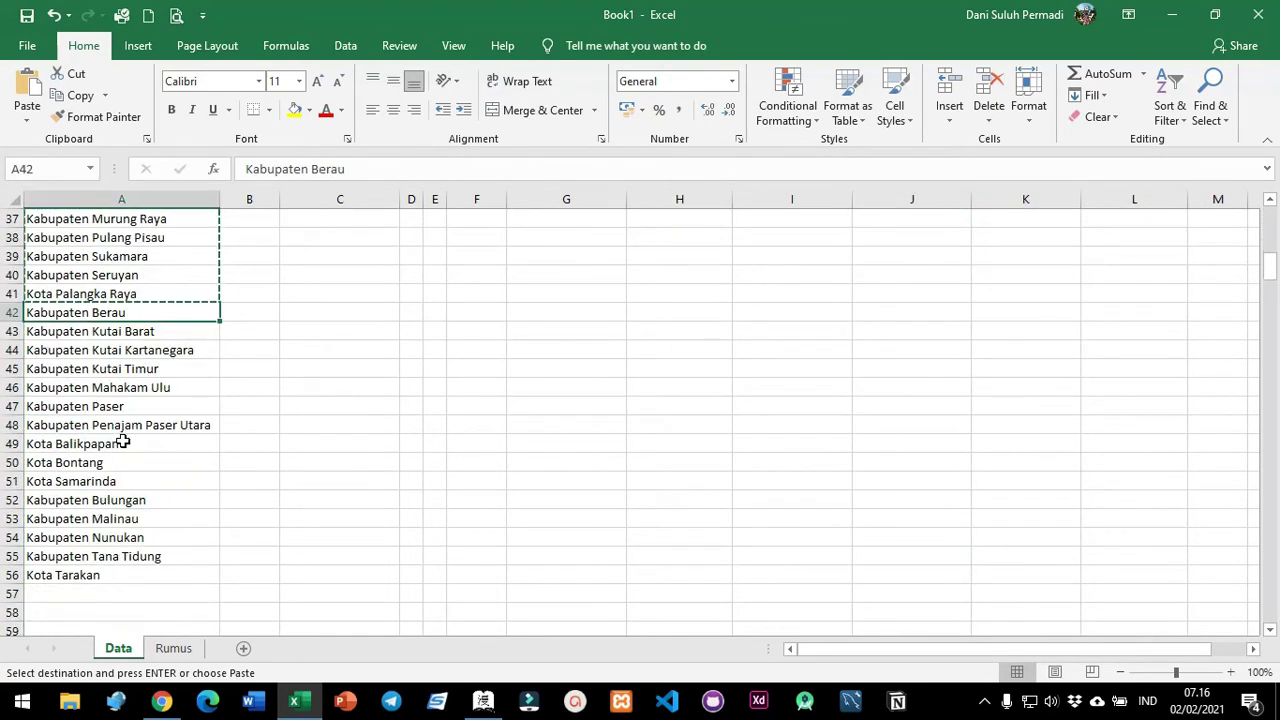
shift+click(123, 486)
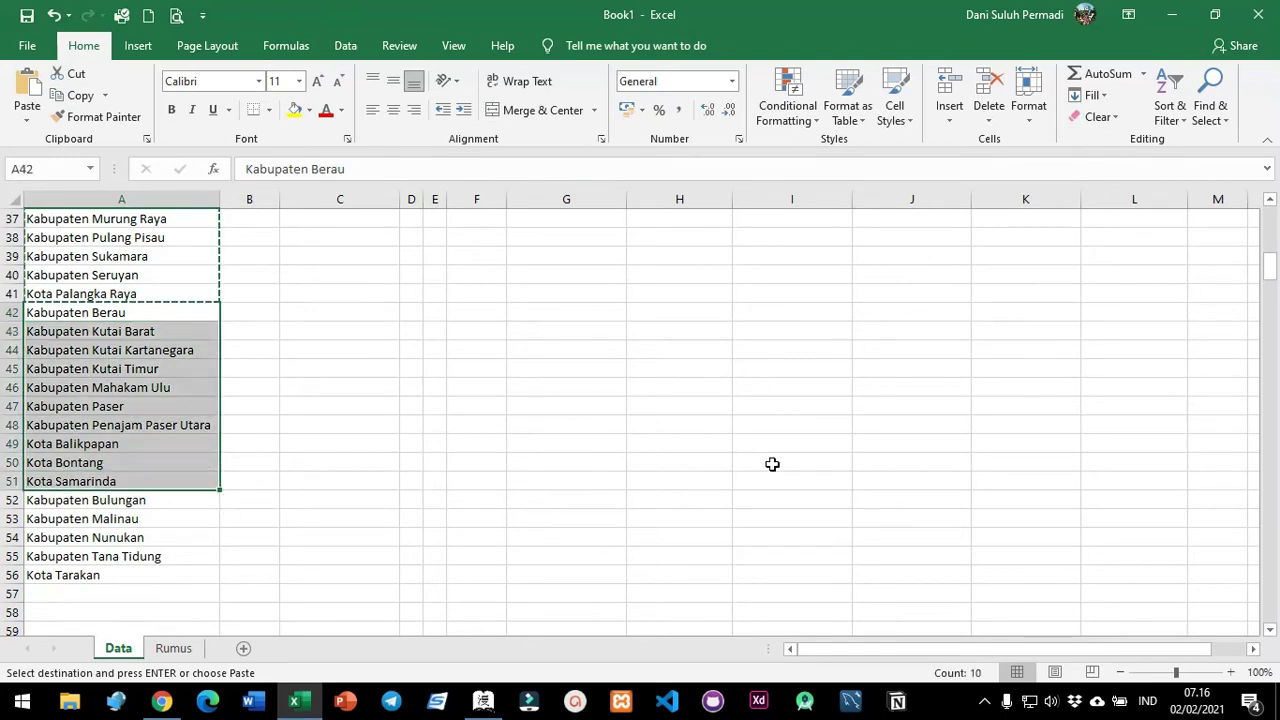
key(ctrl+c)
scroll(1006, 414, up, 12)
right_click(1032, 242)
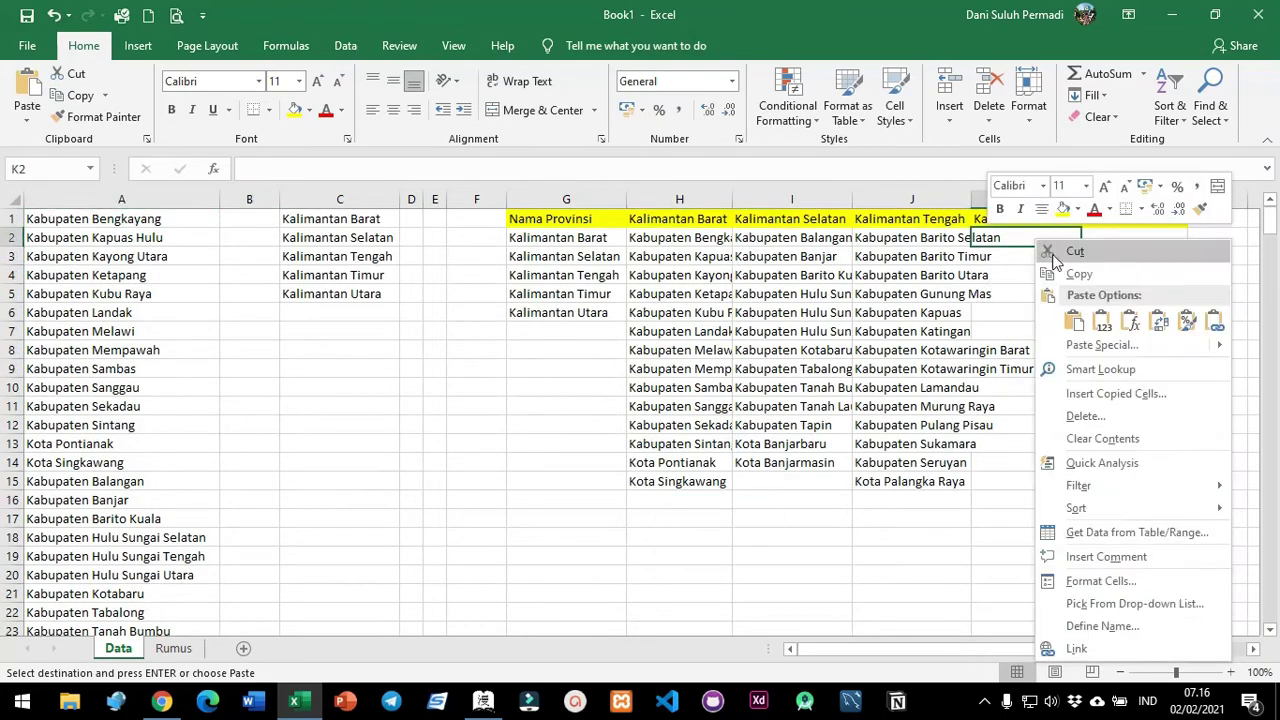
click(1101, 322)
Copy the regencies and cities in A52:A56 under the Kalimantan Utara heading, starting at L2.
scroll(57, 440, down, 7)
scroll(90, 460, down, 5)
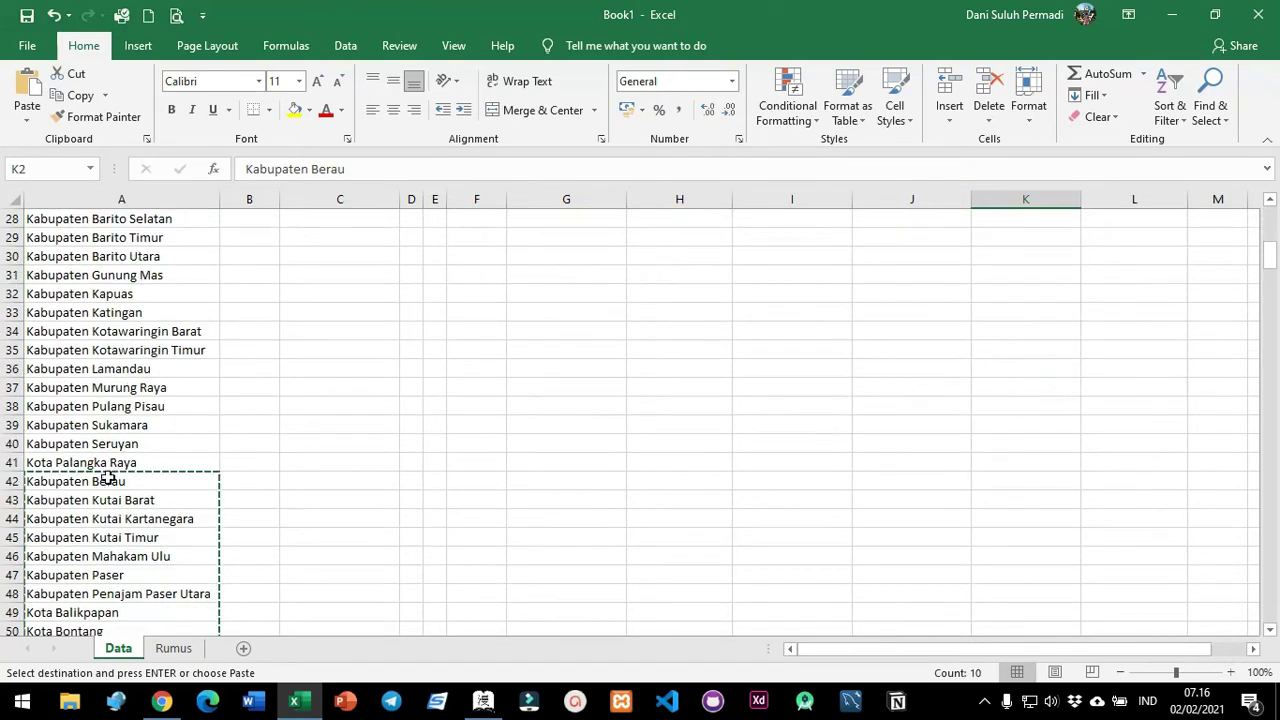
drag(106, 498, 105, 577)
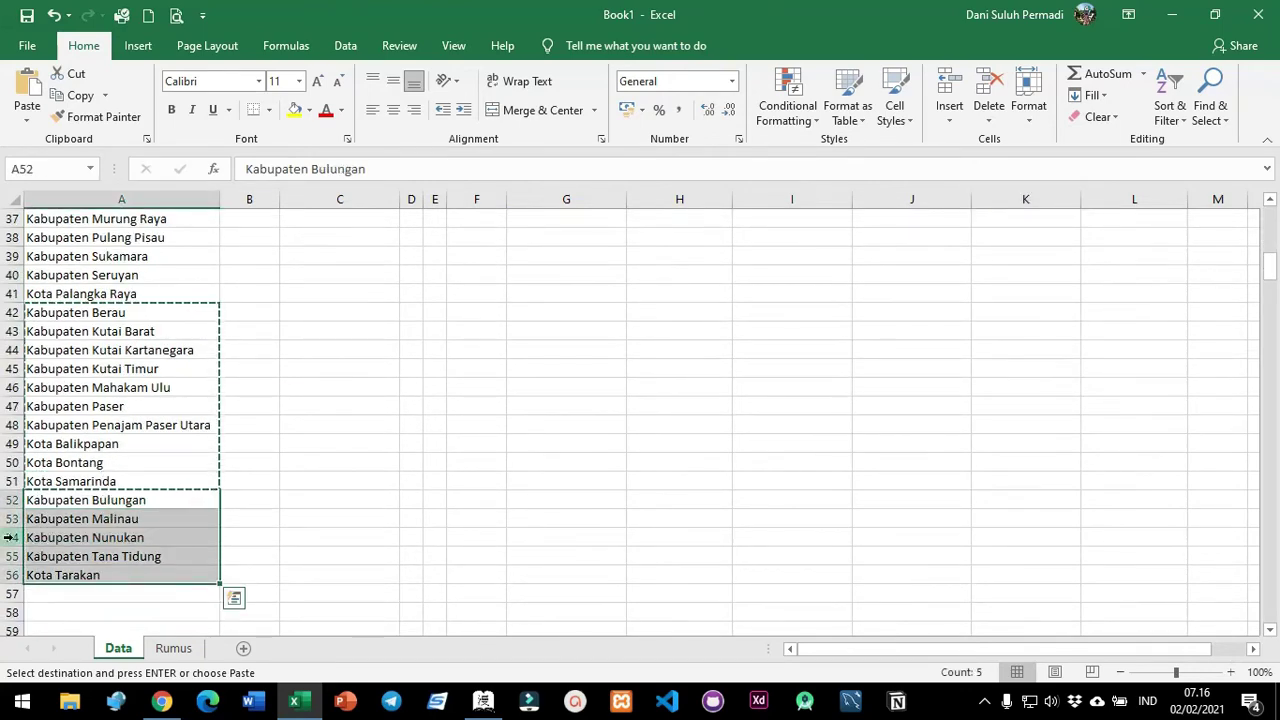
key(ctrl+c)
scroll(1006, 429, up, 12)
right_click(1151, 243)
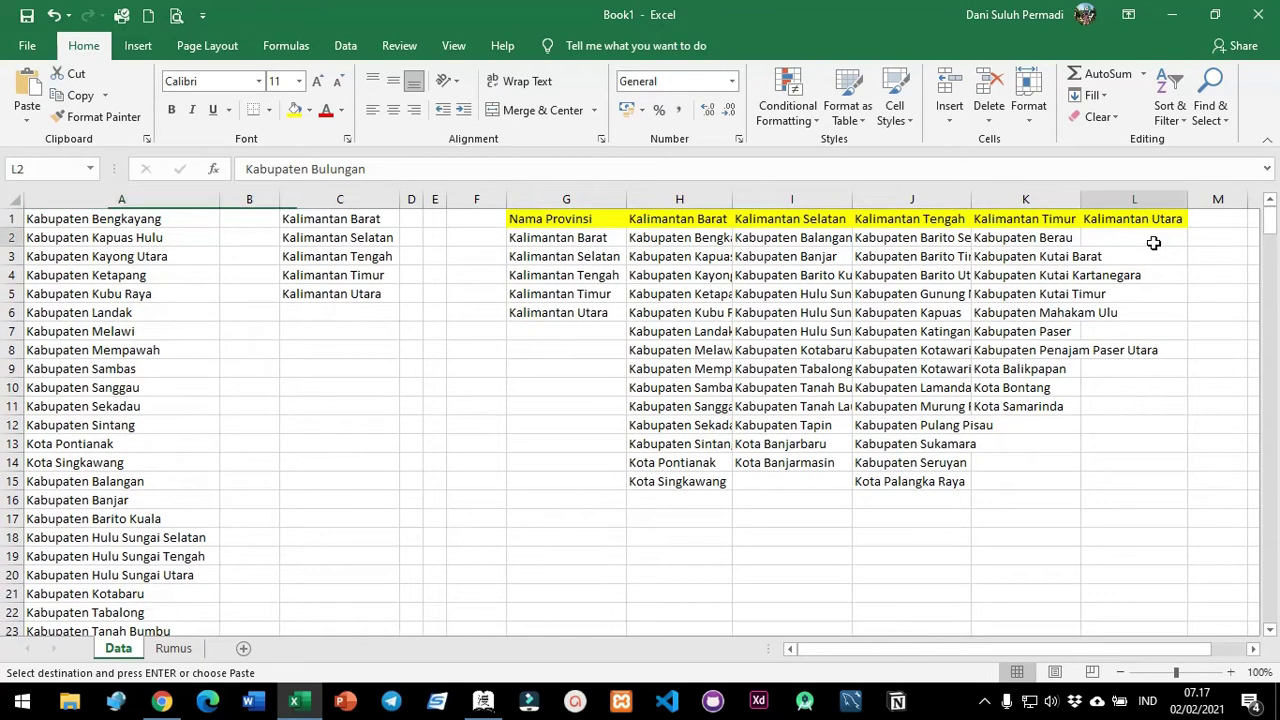
click(977, 325)
click(902, 350)
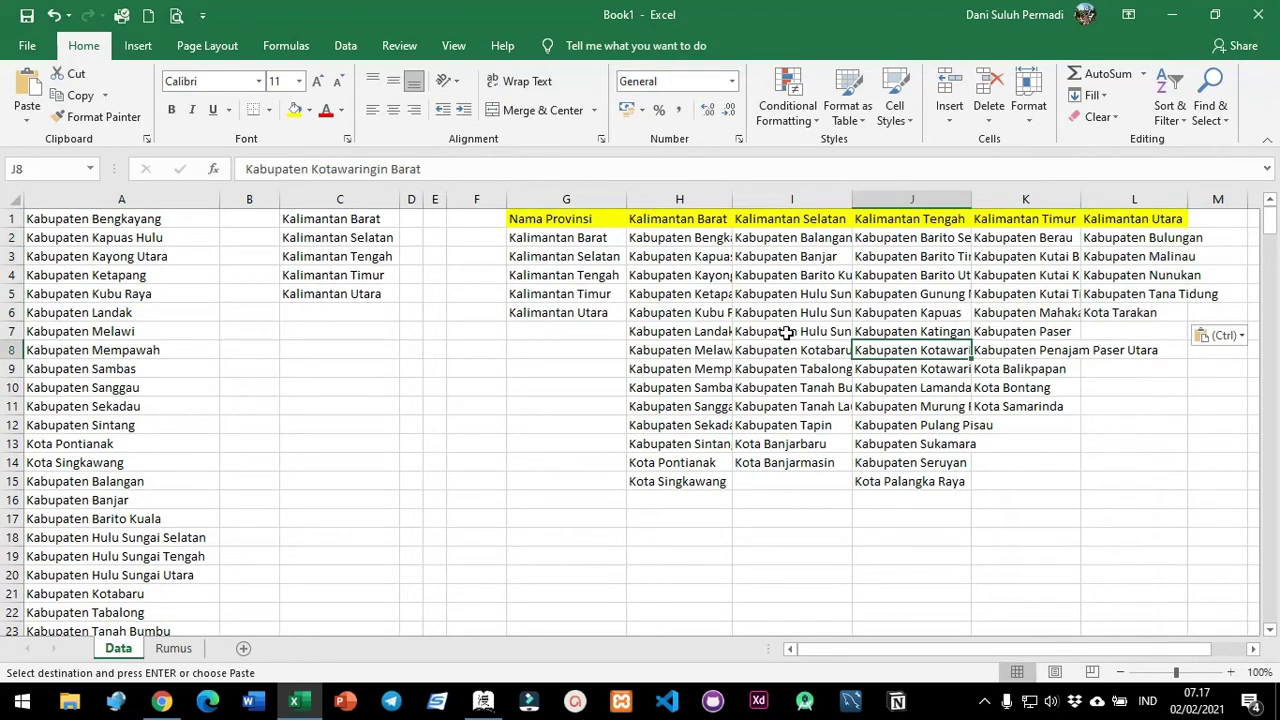
Delete columns A to F, which hold the old regency/city and province lists.
click(475, 198)
drag(475, 195, 4, 175)
key(ctrl+minus)
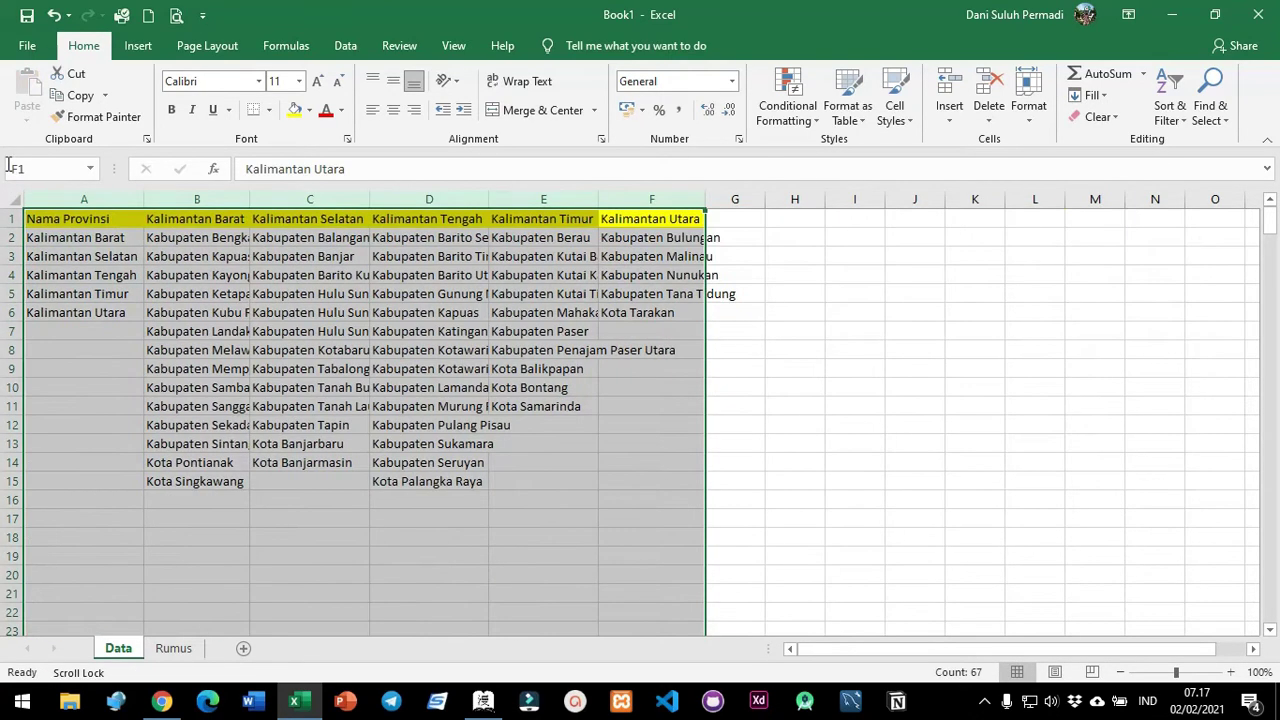
click(72, 252)
Fit all column widths of the Data sheet to their contents.
click(12, 199)
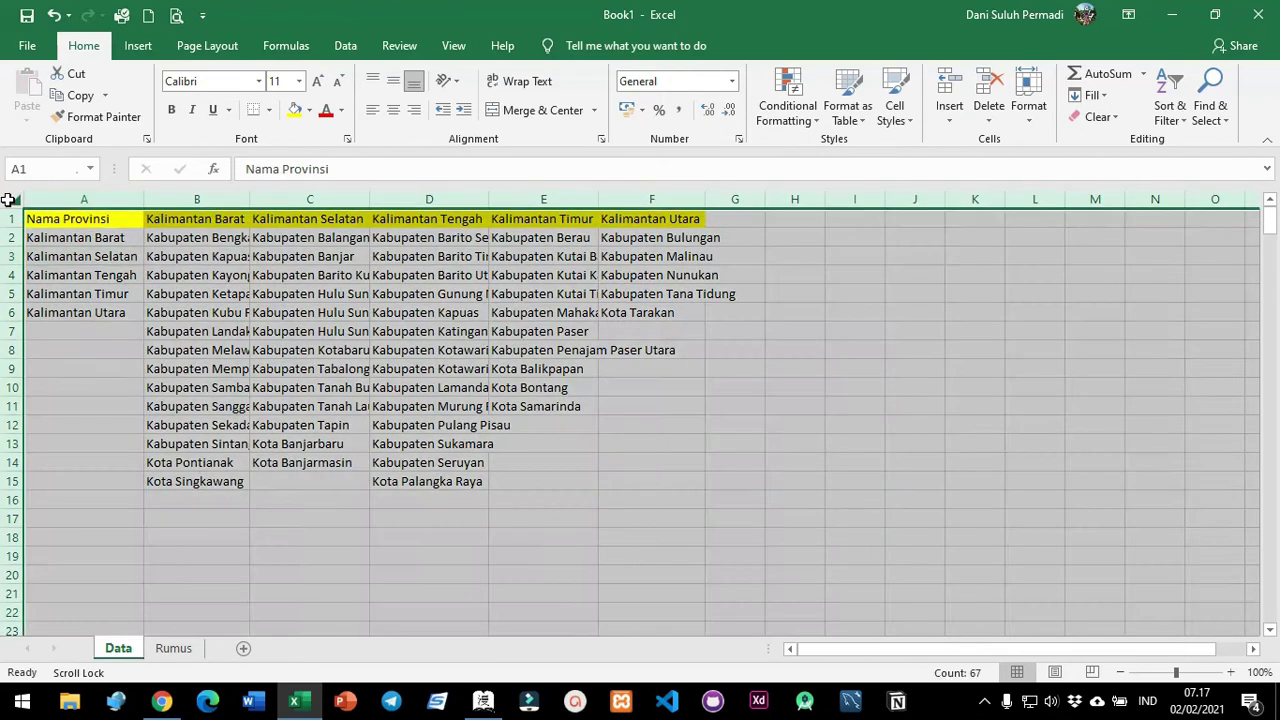
double_click(144, 199)
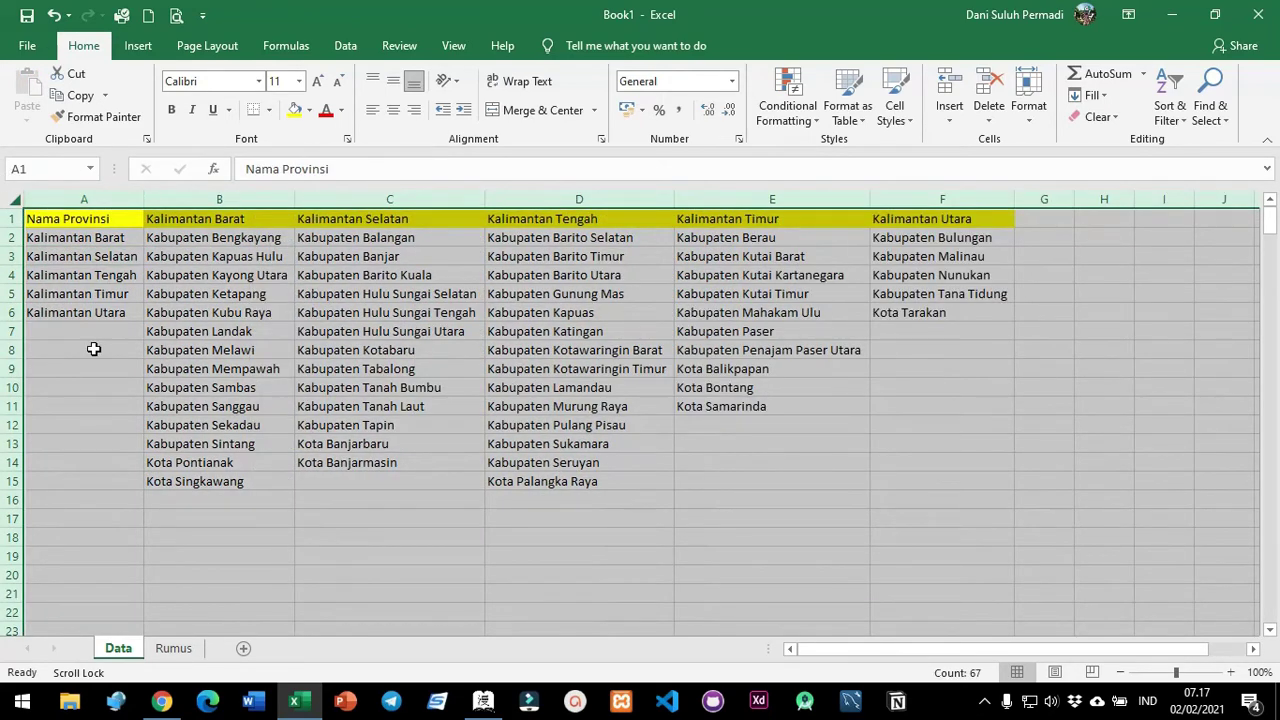
click(160, 350)
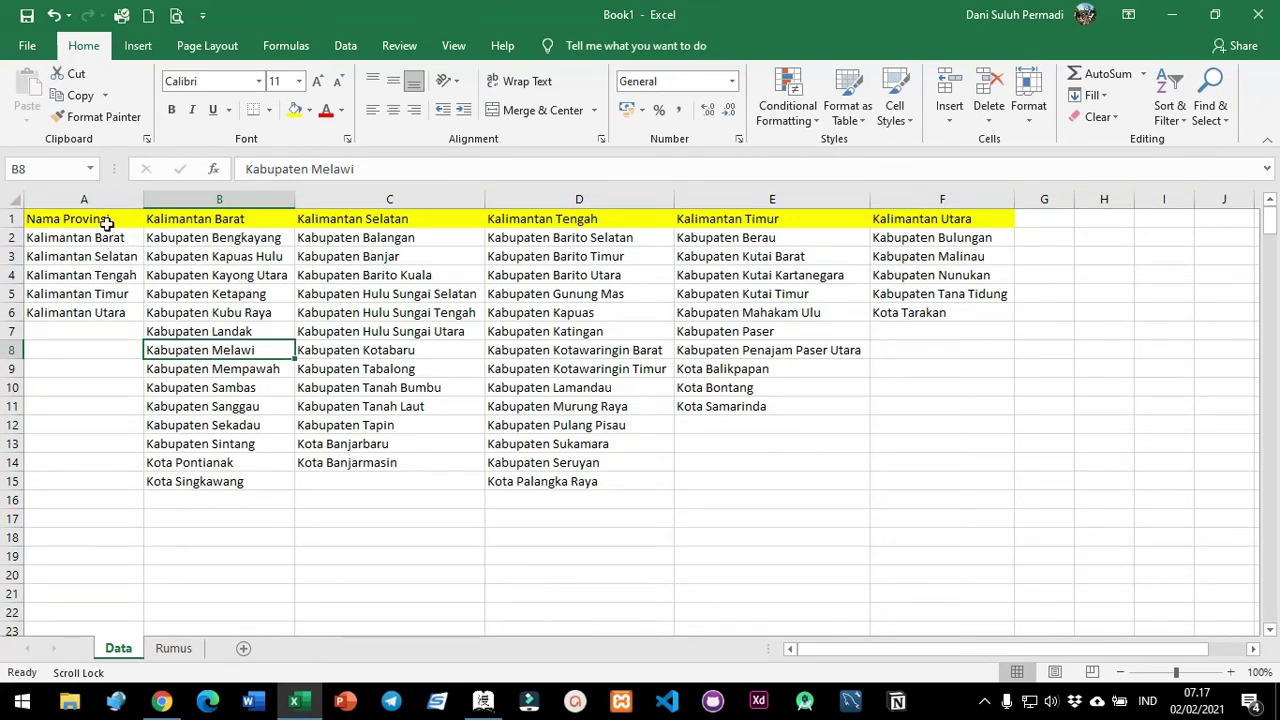
Name the province list range A2:A6 on the Data sheet Nama_Provinsi.
drag(101, 236, 100, 313)
click(46, 171)
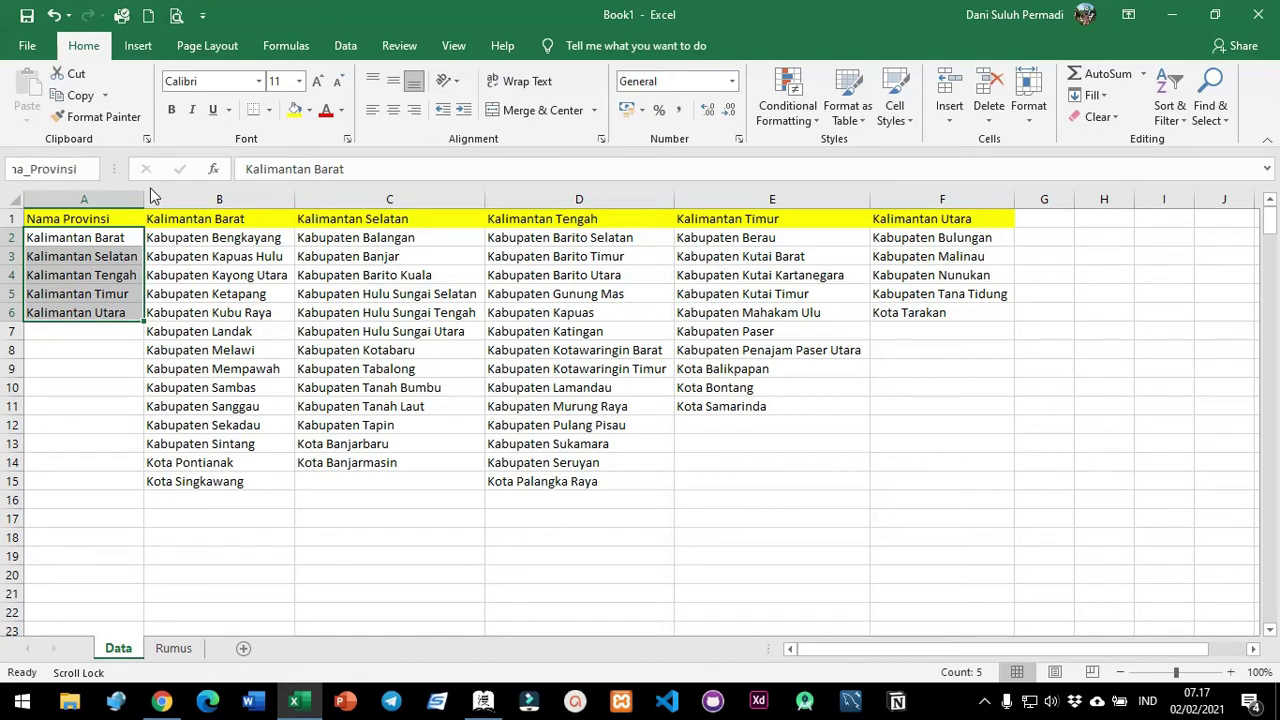
key(Return)
click(90, 420)
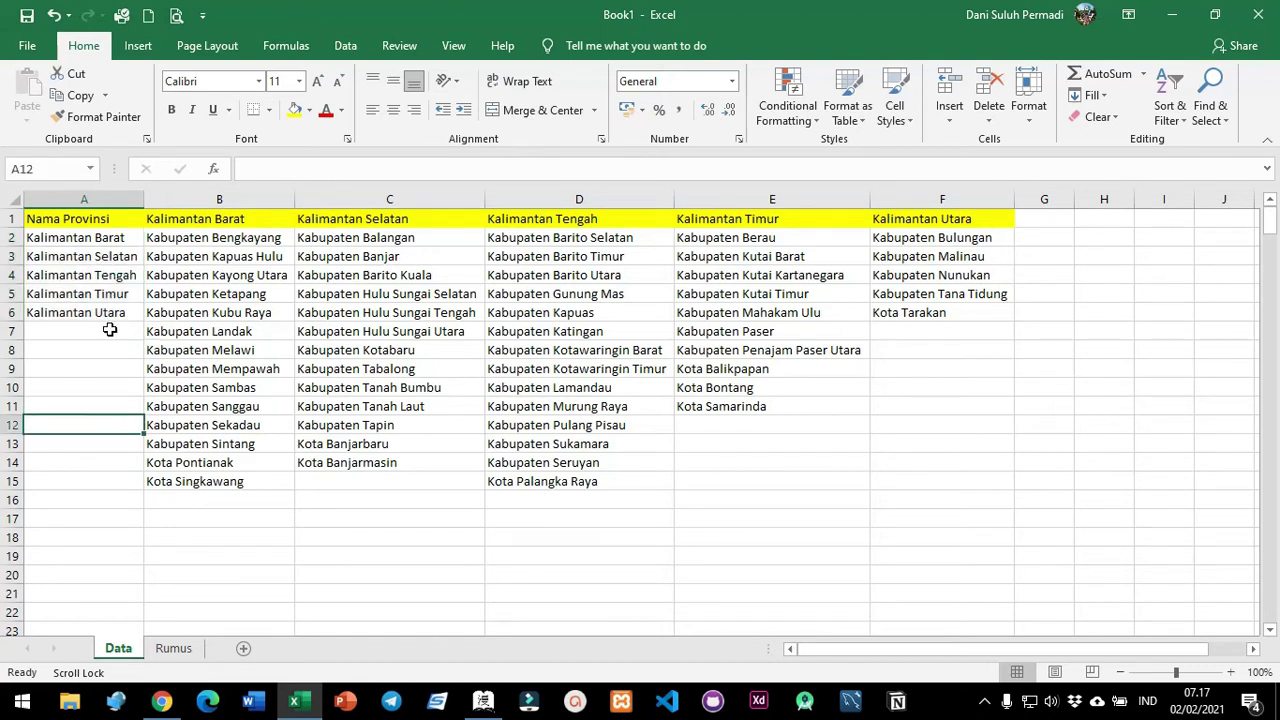
Set the data validation of cell C3 on the Rumus sheet to a list with source =Nama_Provinsi.
click(176, 648)
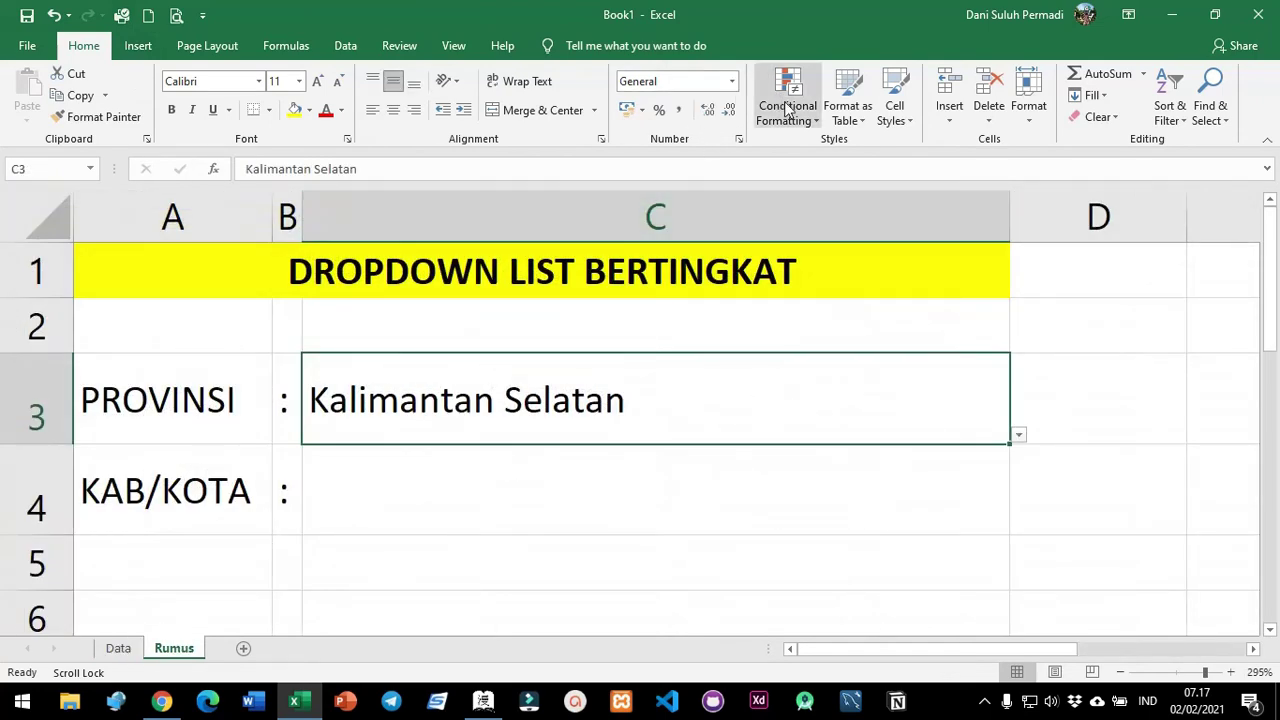
click(345, 45)
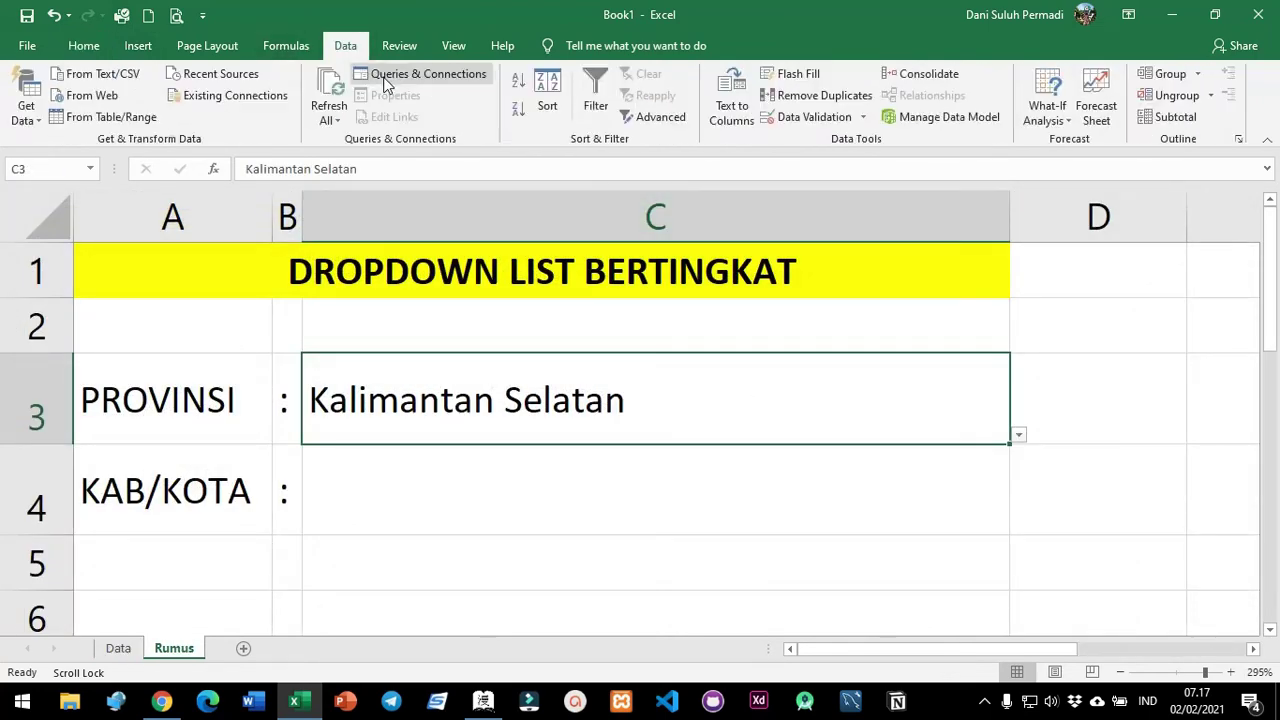
click(863, 117)
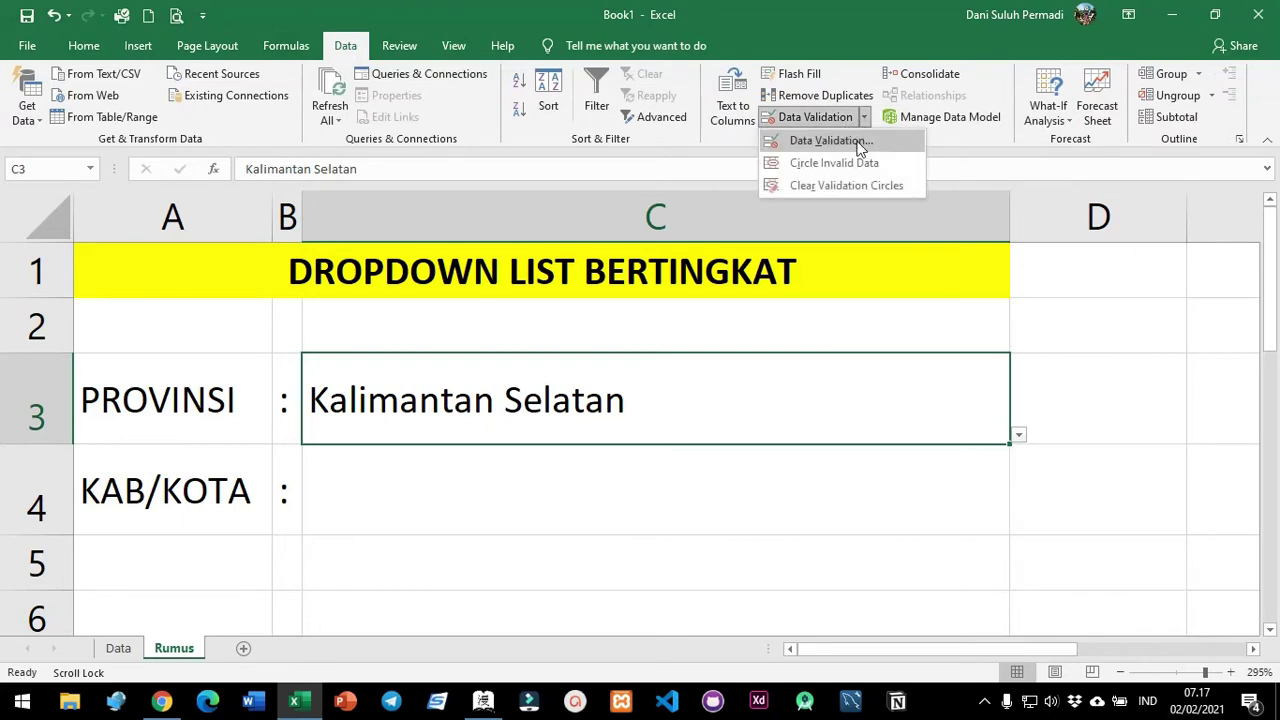
click(812, 137)
click(500, 328)
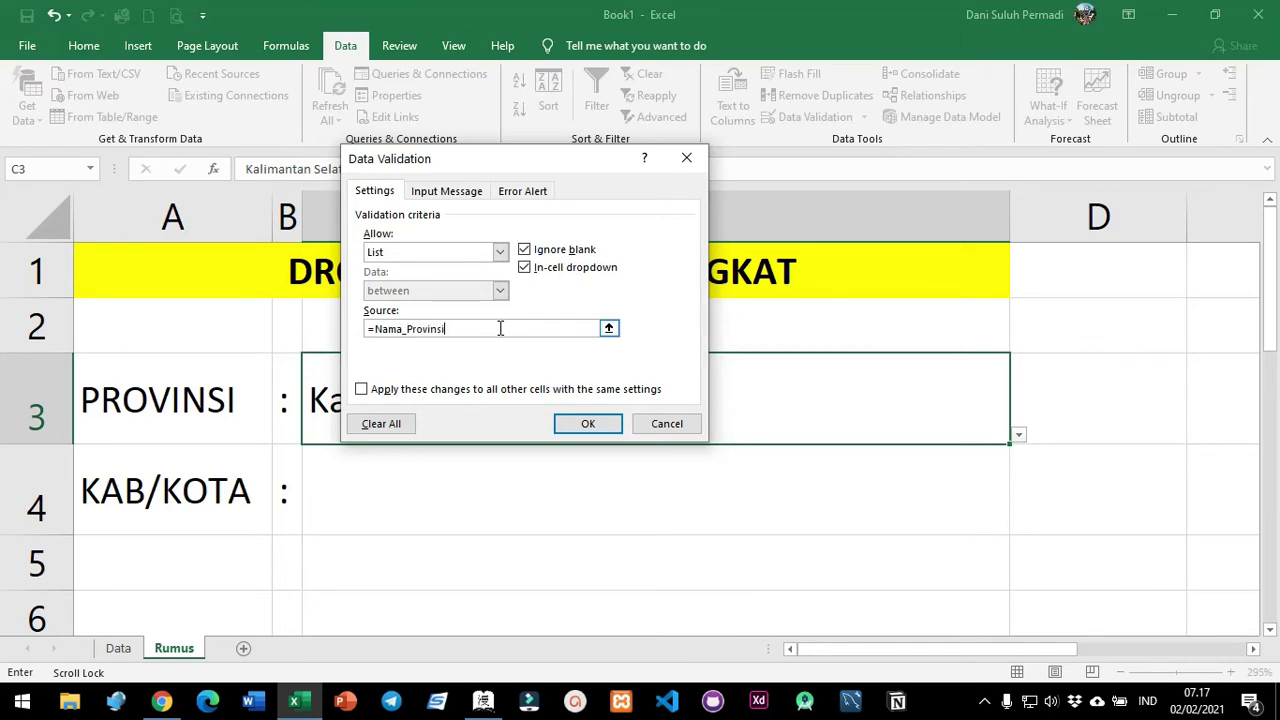
key(Return)
Choose Kalimantan Barat from the PROVINSI dropdown in C3 and select the KAB/KOTA cell C4.
click(1018, 435)
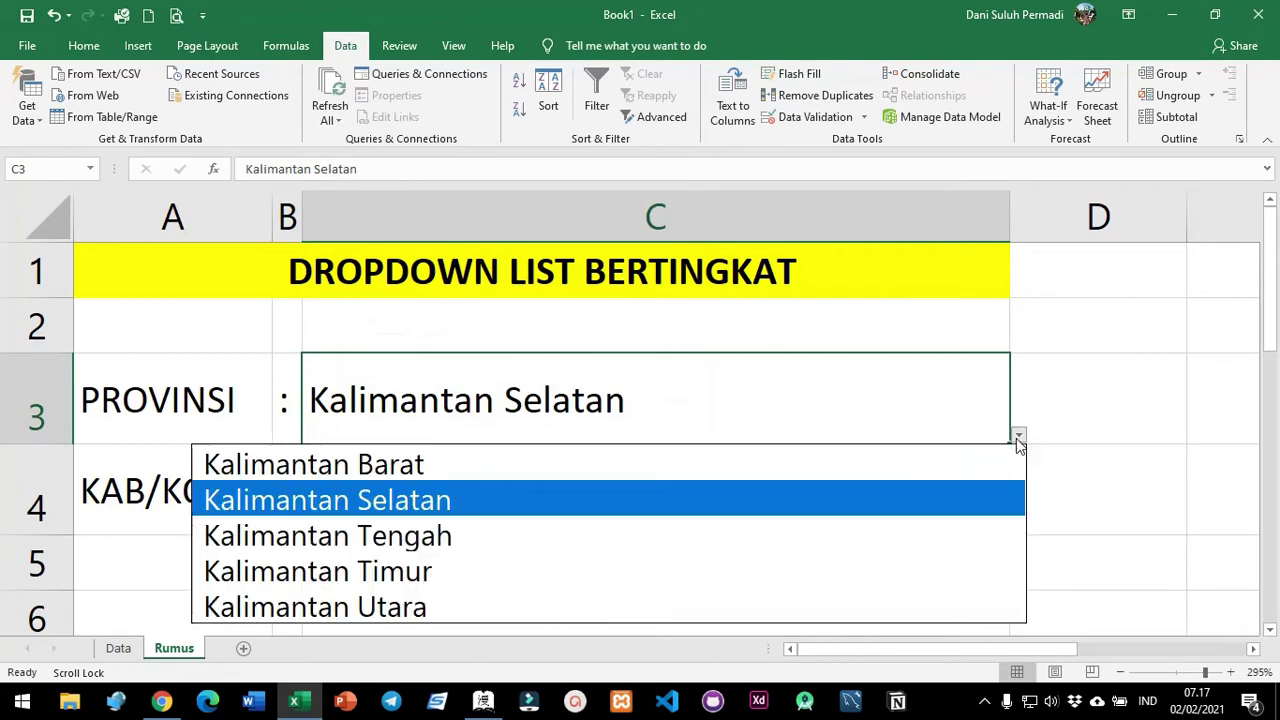
click(424, 466)
click(424, 477)
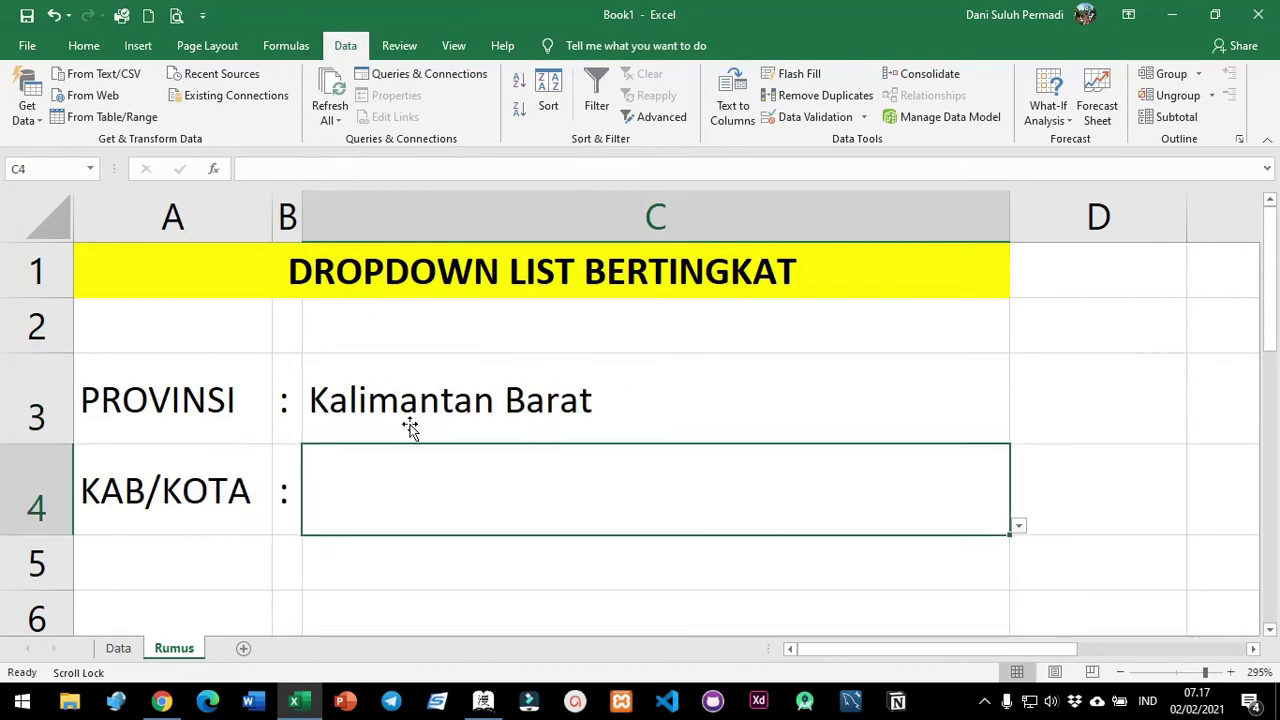
Compare the province names in A2:A6 of the Data sheet with the matching column headings and the regency lists below them.
click(118, 648)
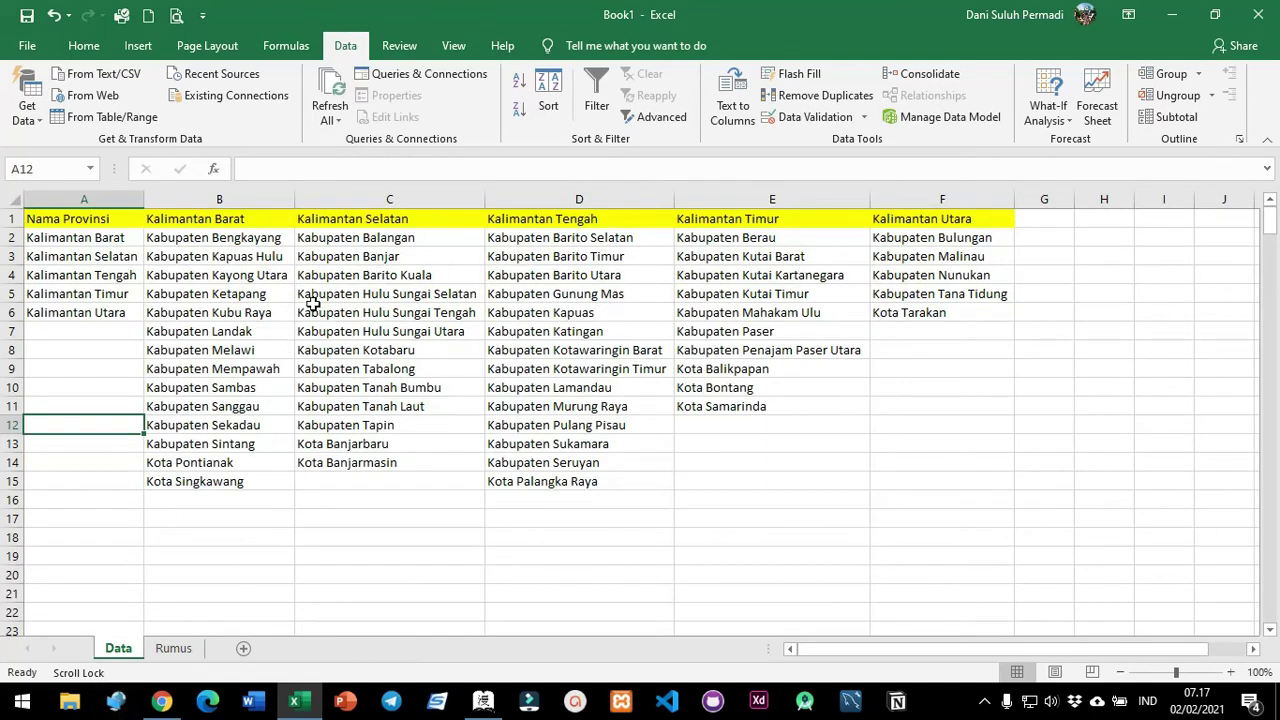
drag(222, 241, 227, 479)
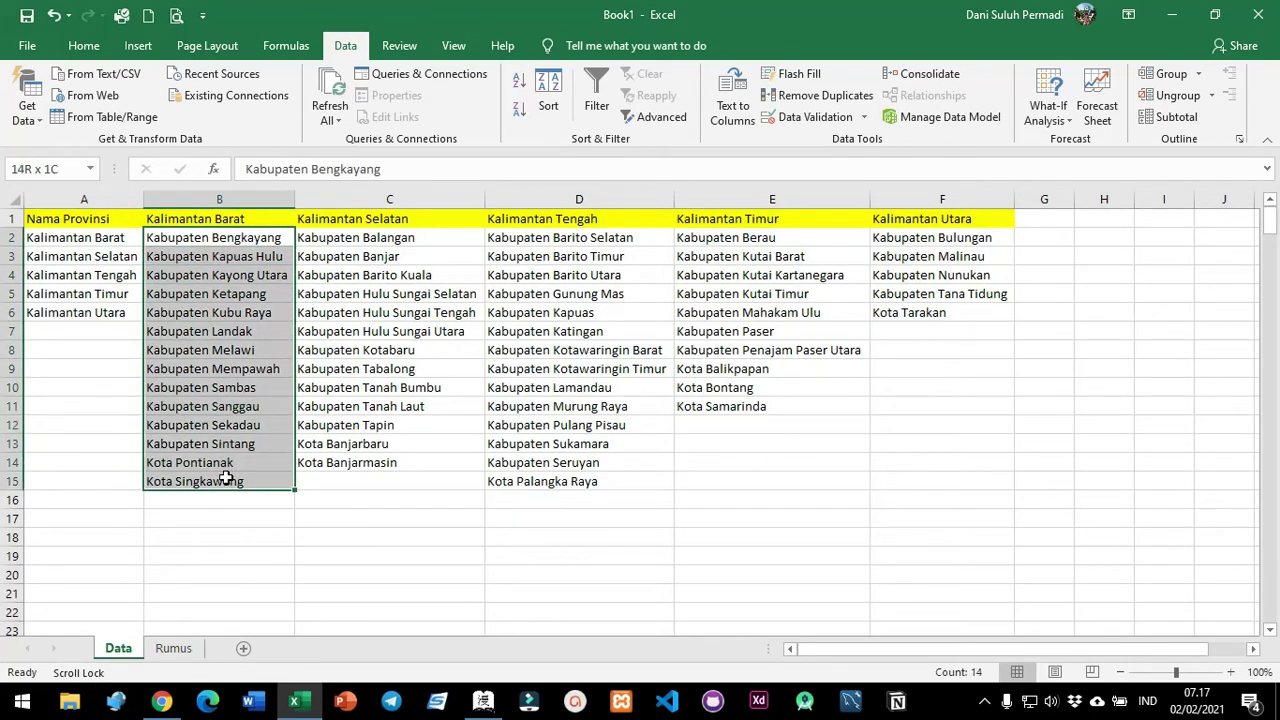
click(212, 218)
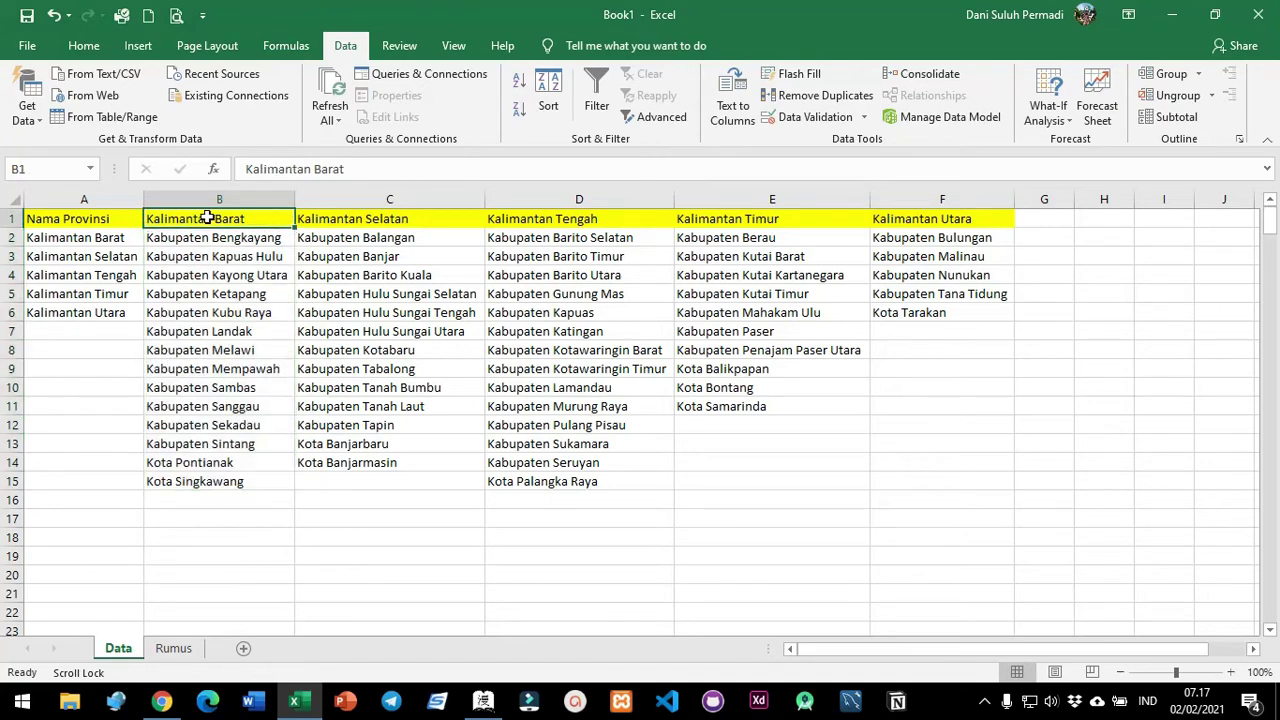
drag(100, 238, 104, 314)
drag(104, 246, 107, 317)
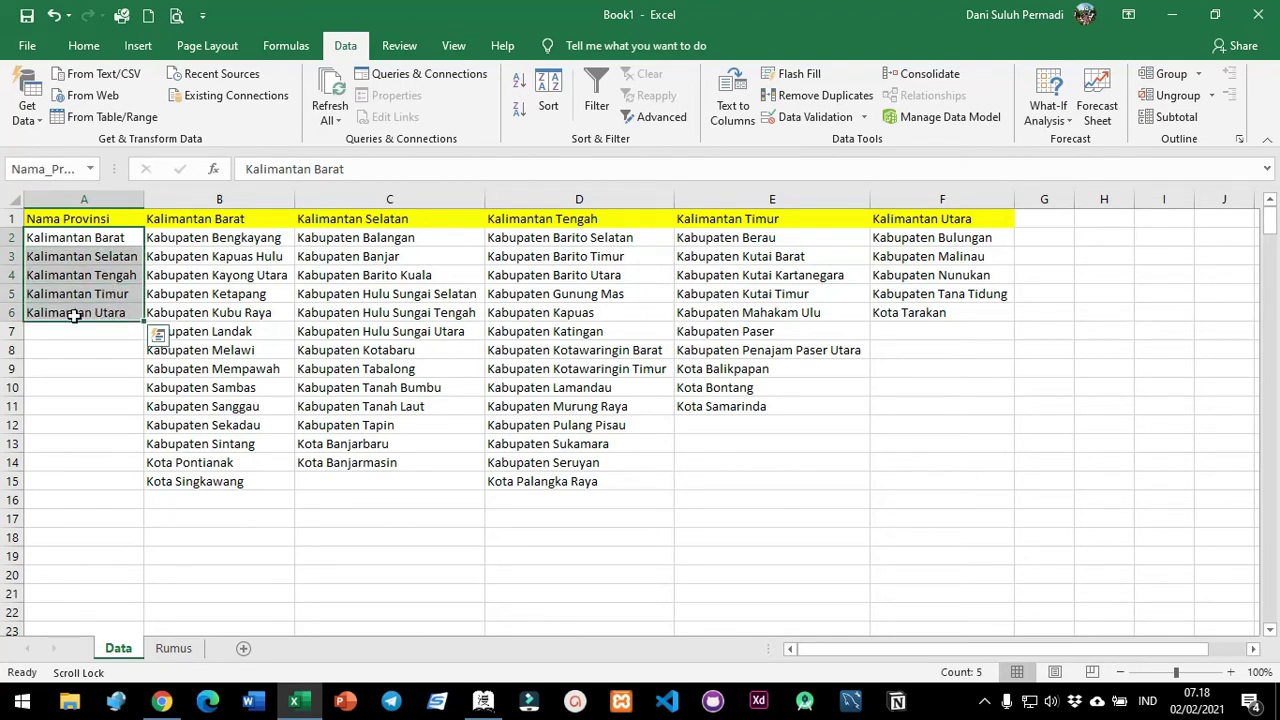
click(102, 238)
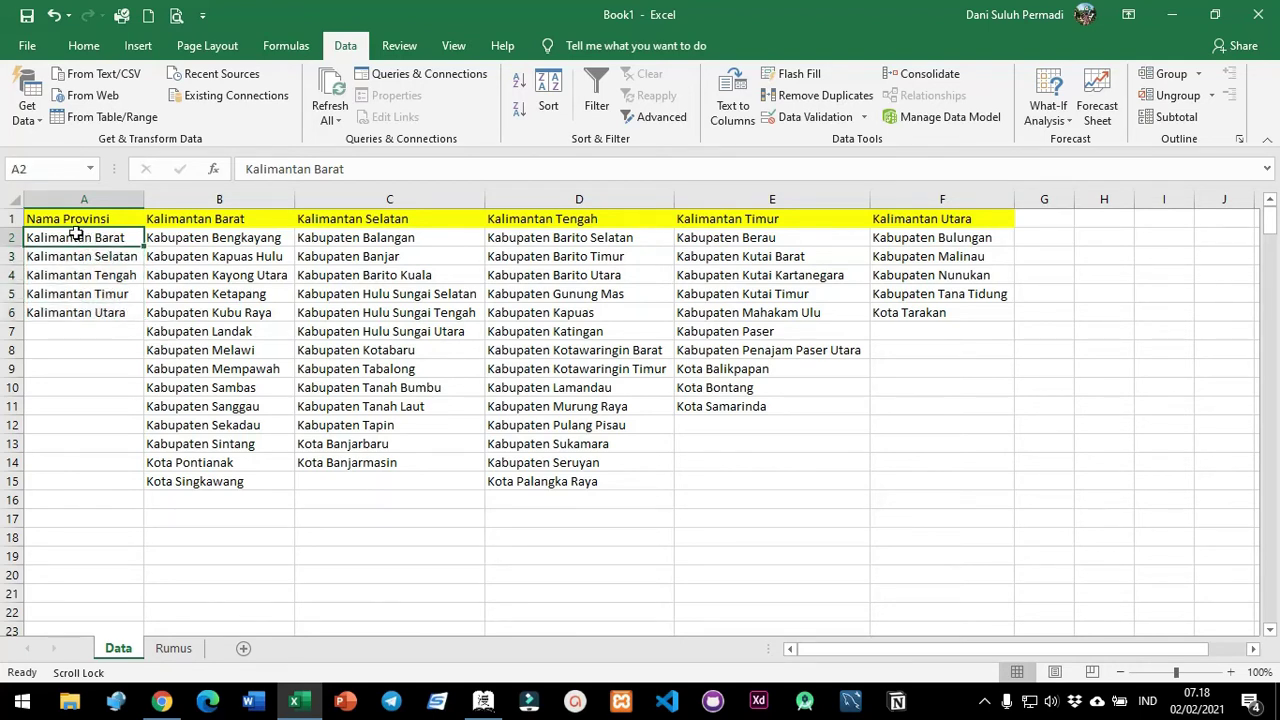
click(250, 220)
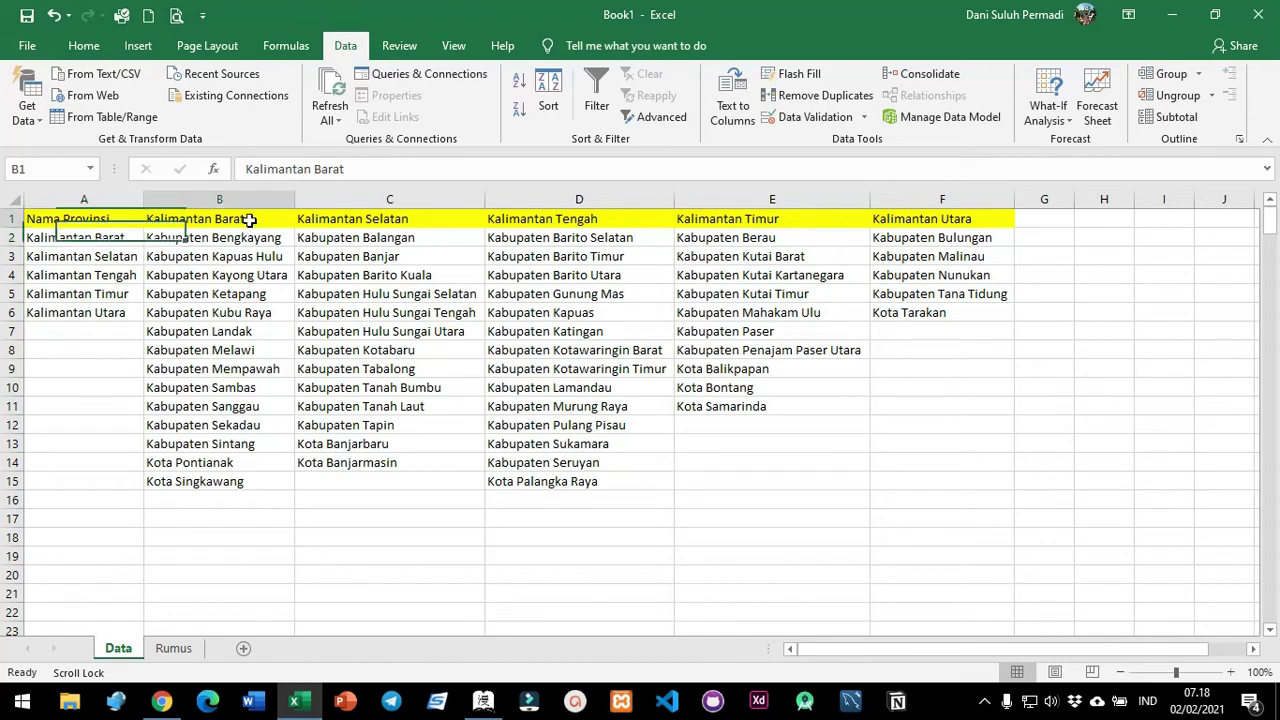
click(110, 256)
click(353, 220)
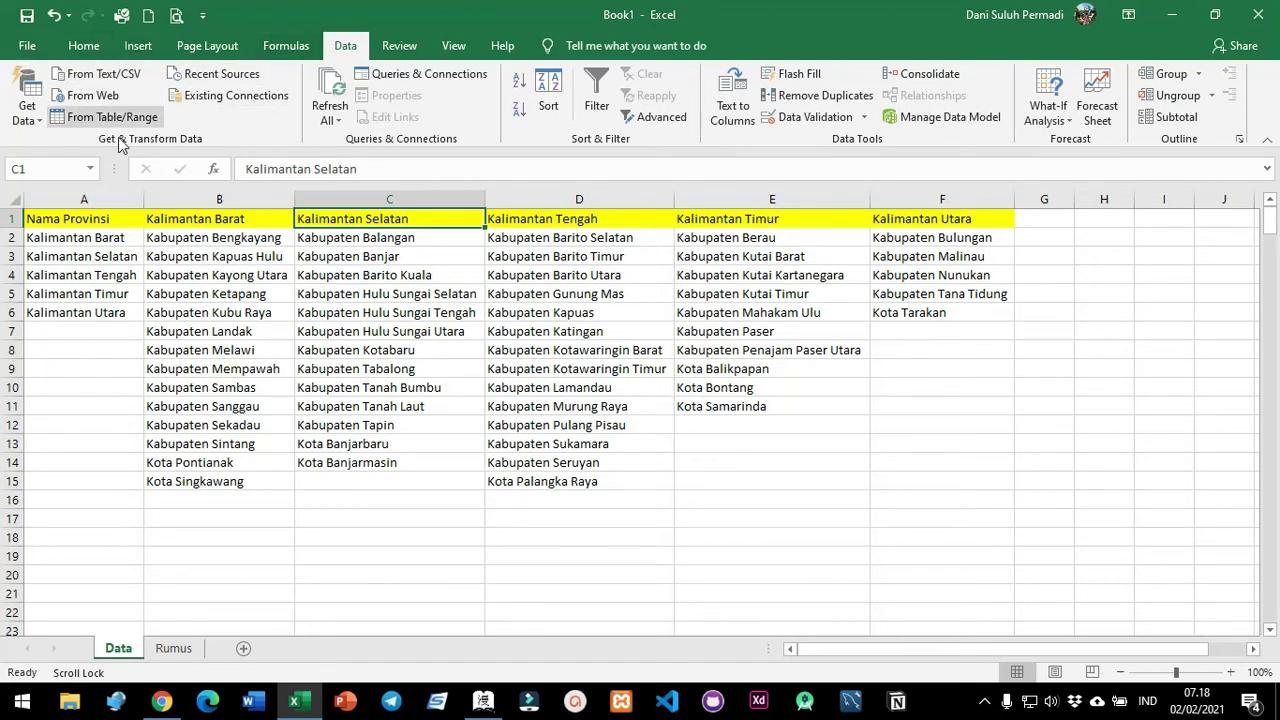
click(178, 244)
drag(178, 244, 190, 481)
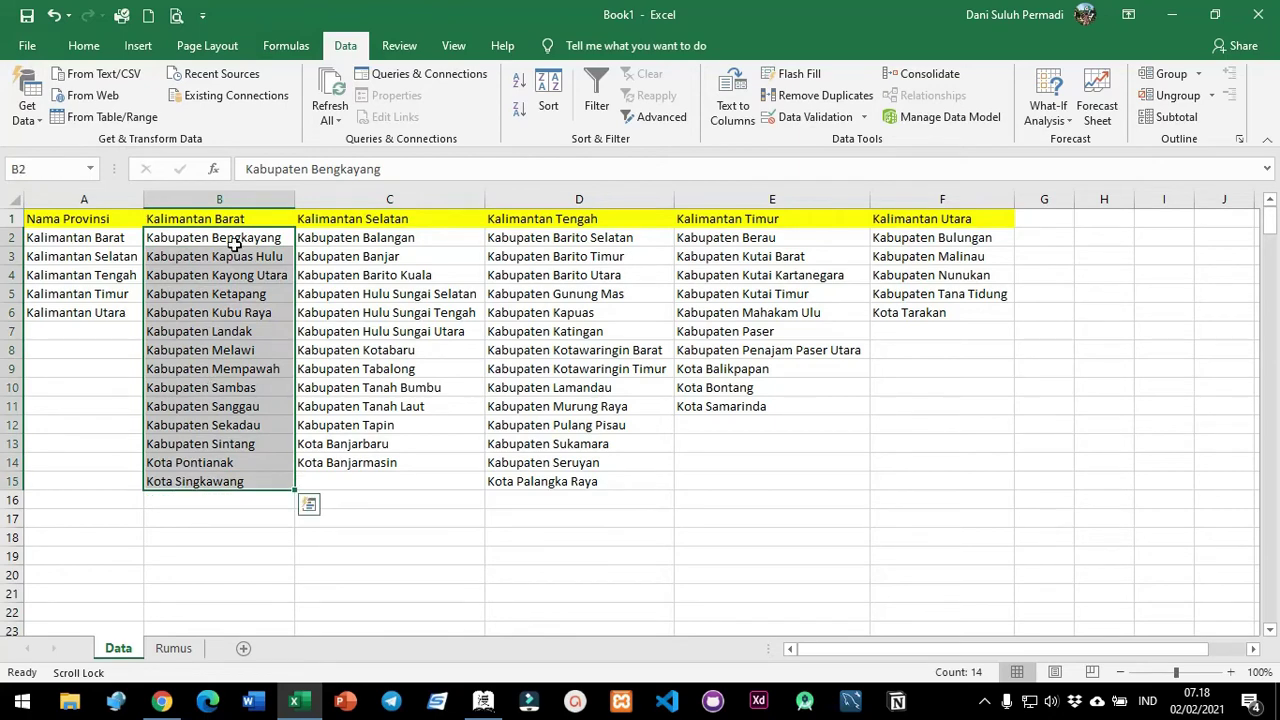
click(232, 221)
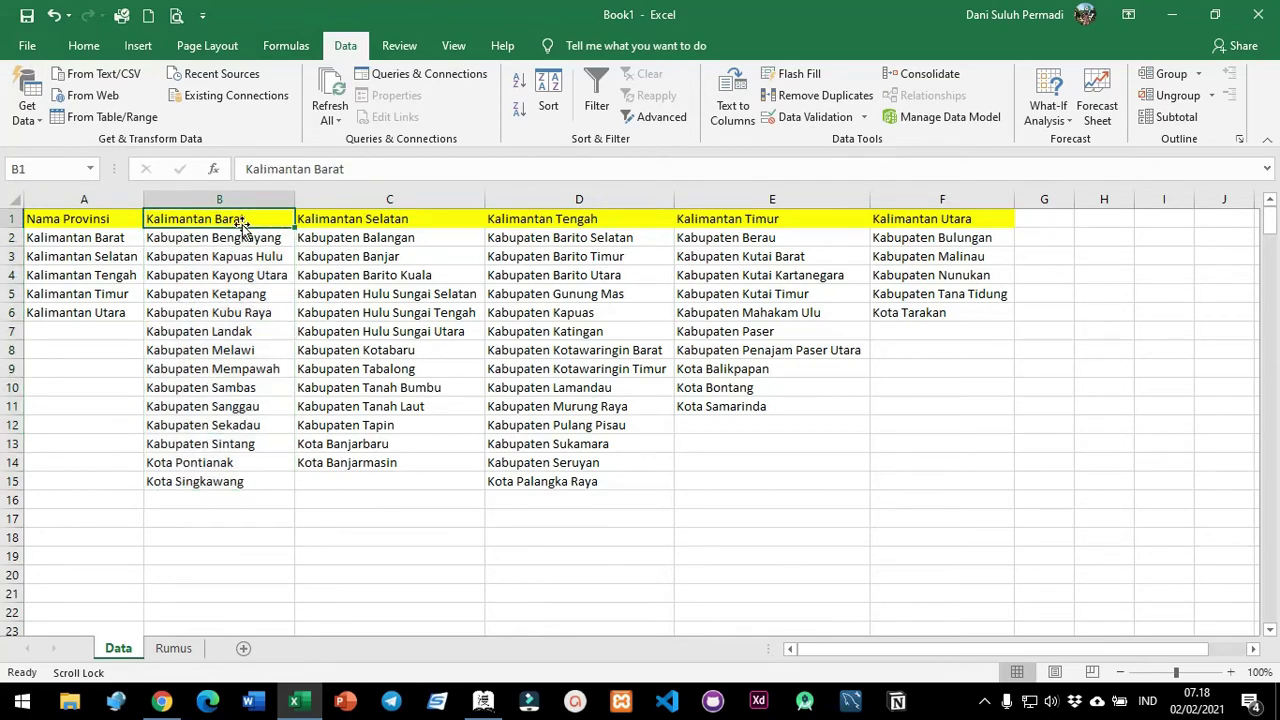
Try to name the range B2:B15 "Kalimantan Barat" with a space.
drag(230, 243, 210, 485)
click(58, 170)
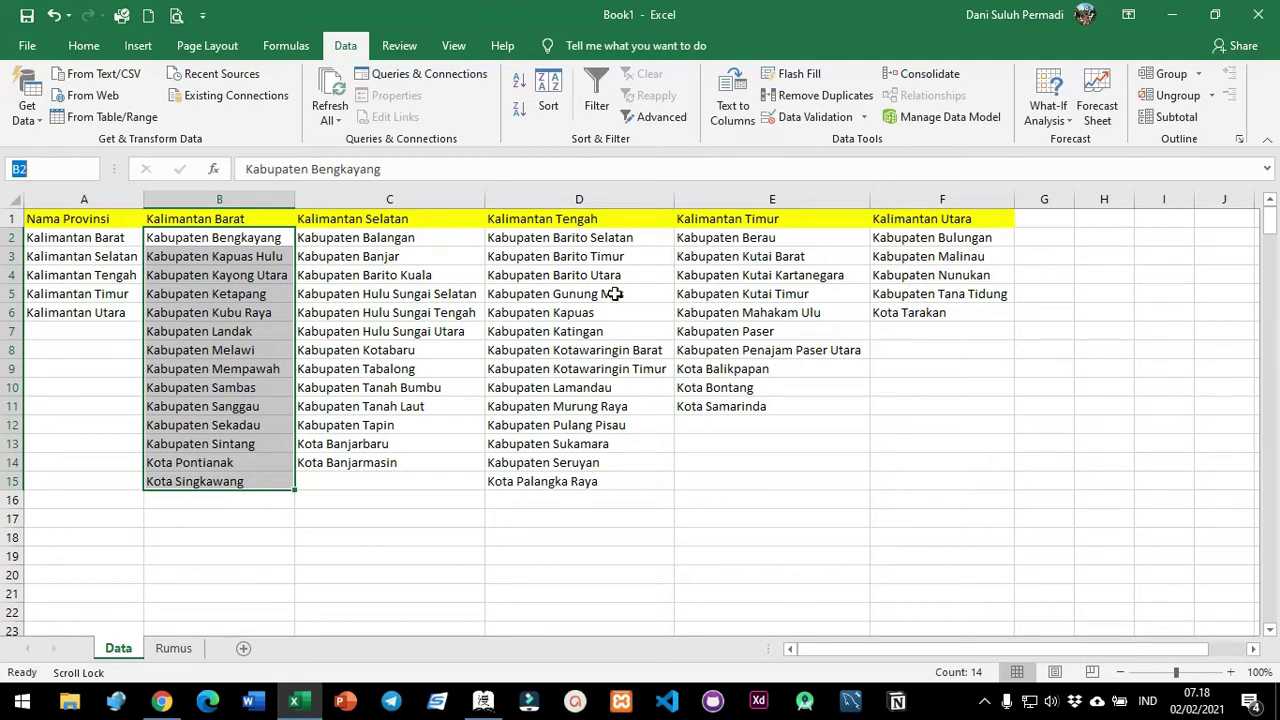
text(Kalimanta)
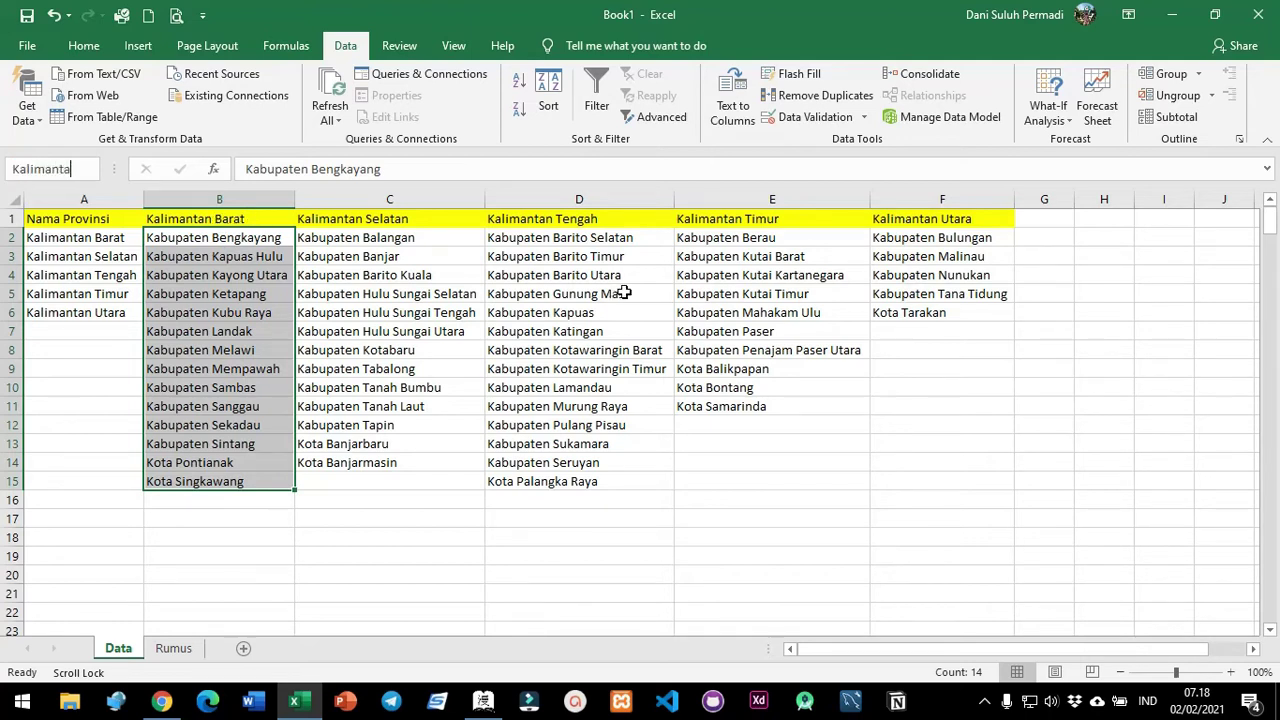
text(n Barat)
key(Return)
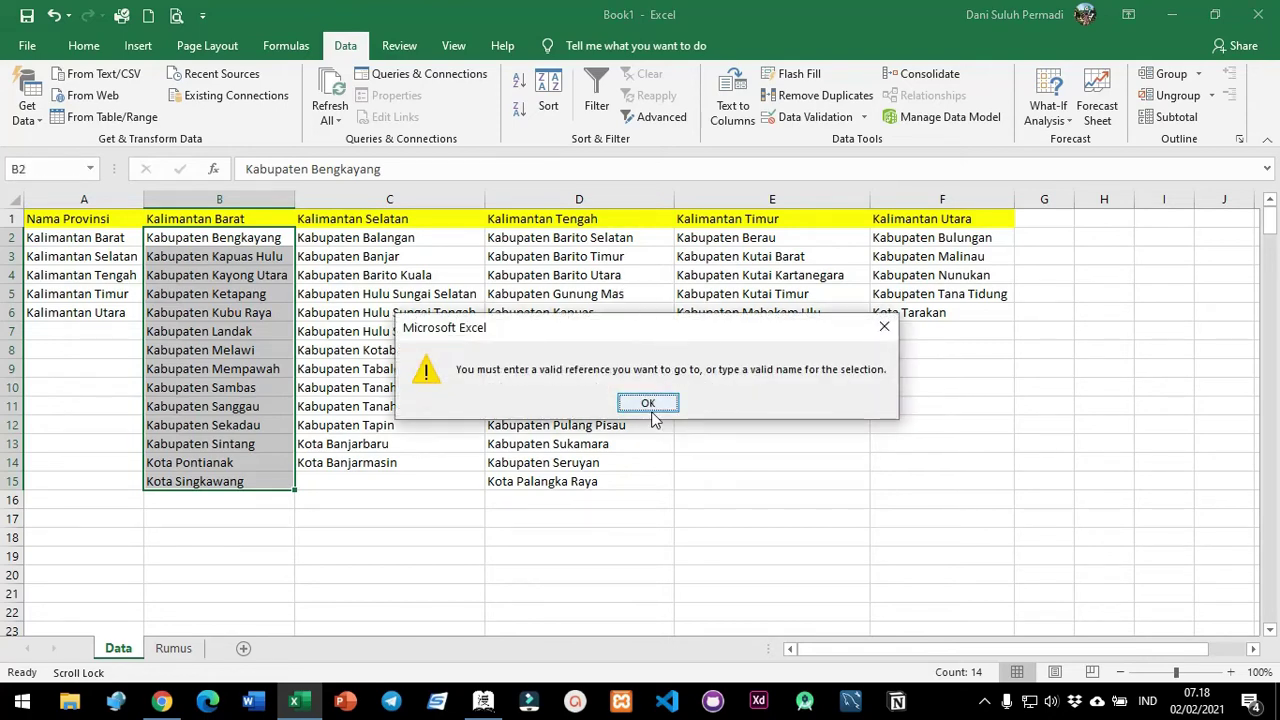
click(652, 408)
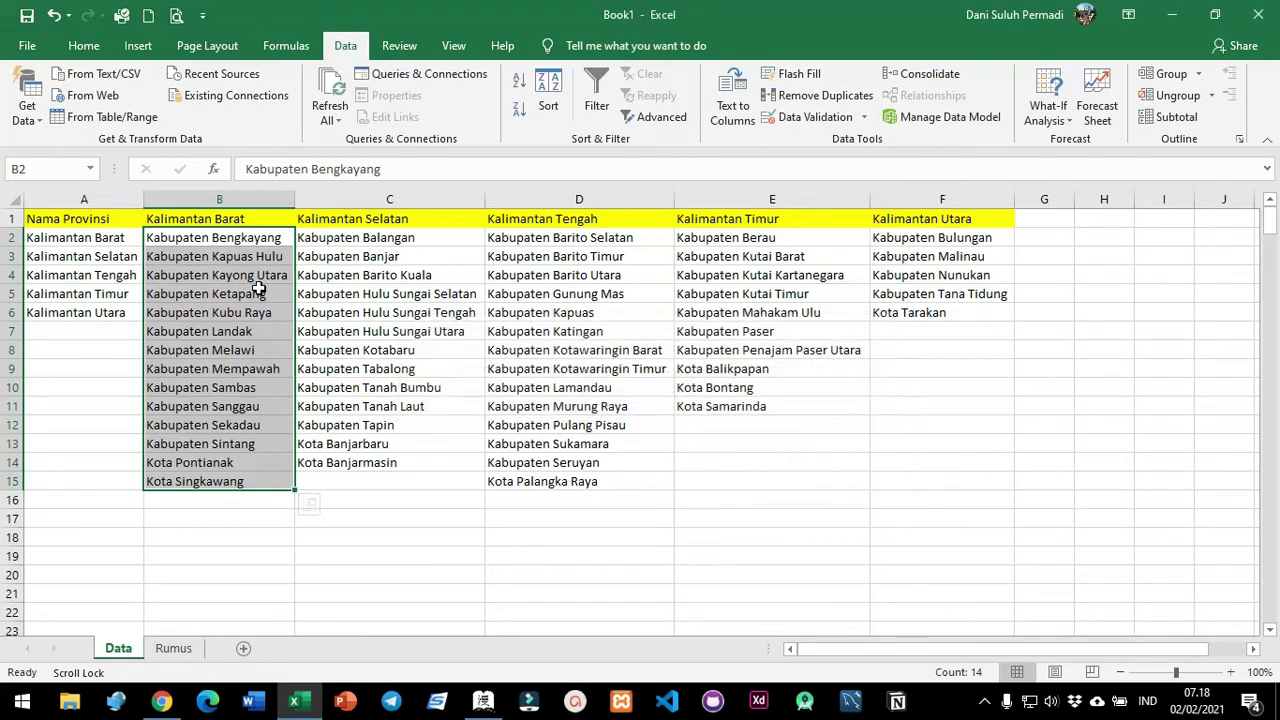
Name the regency and city range B2:B15 Kalimantan_Barat and return to the Rumus sheet.
click(258, 279)
click(240, 238)
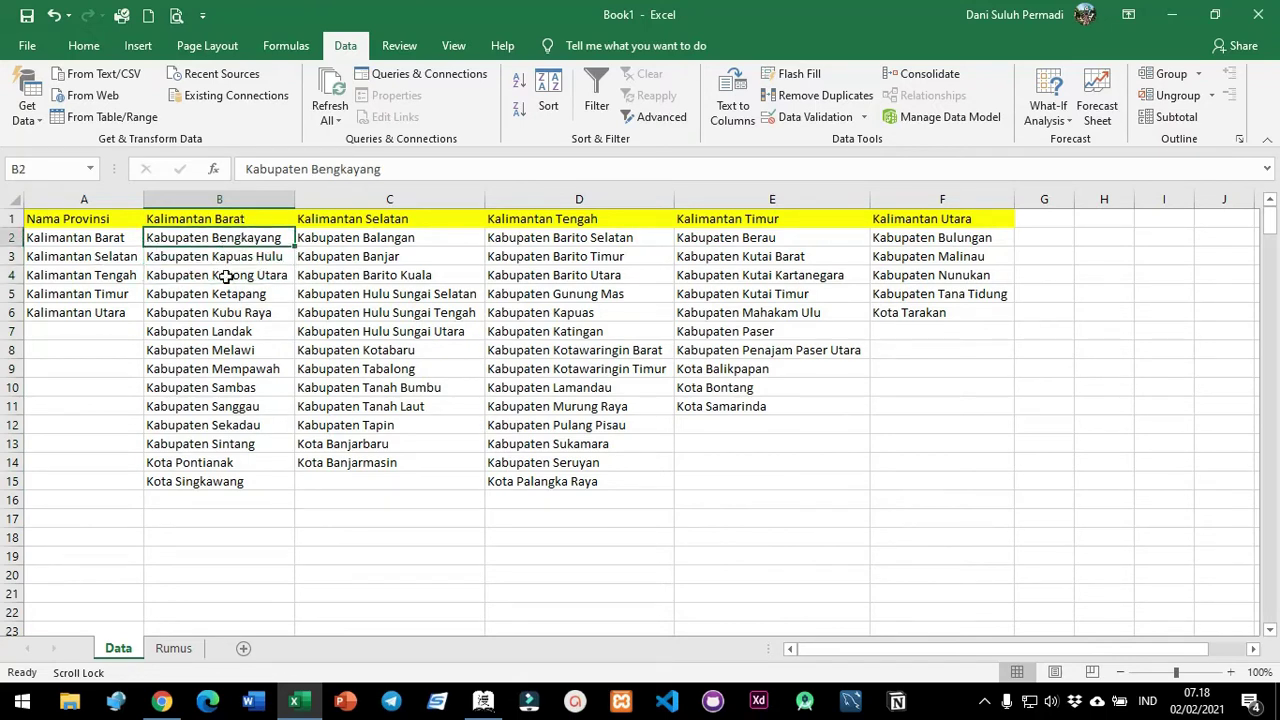
shift+click(198, 481)
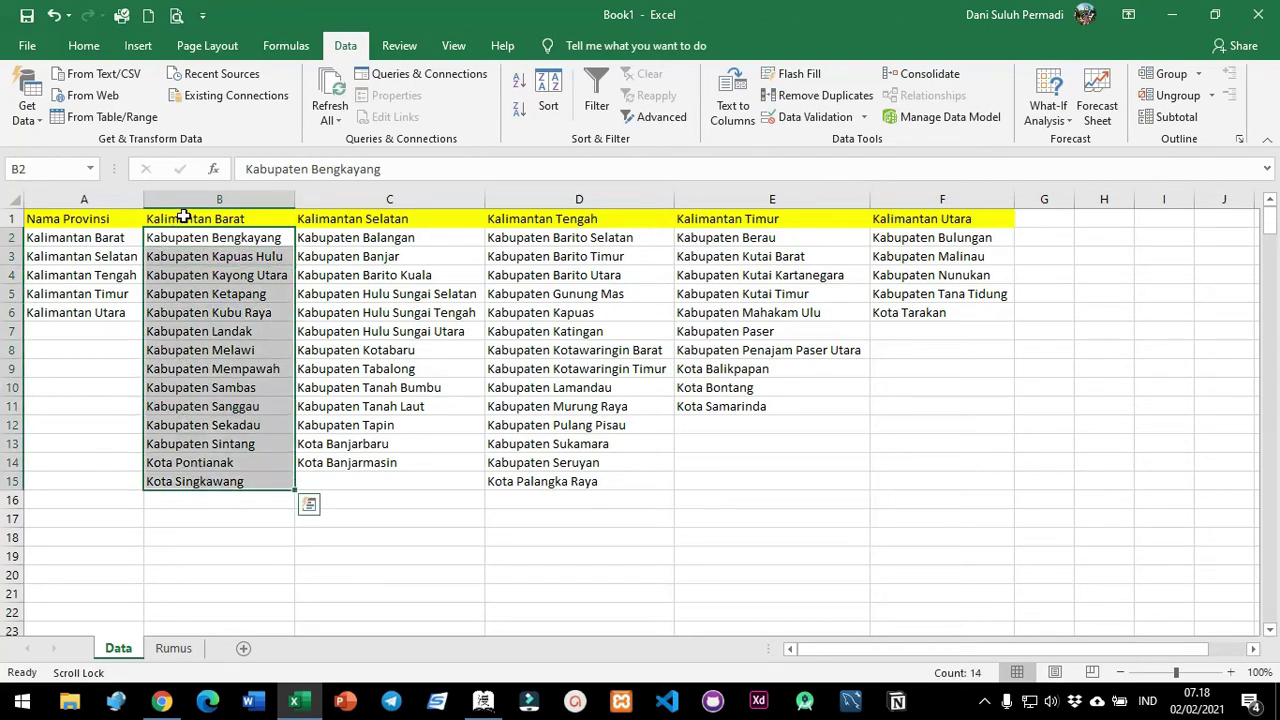
click(62, 172)
text(Kalimantan_Barat)
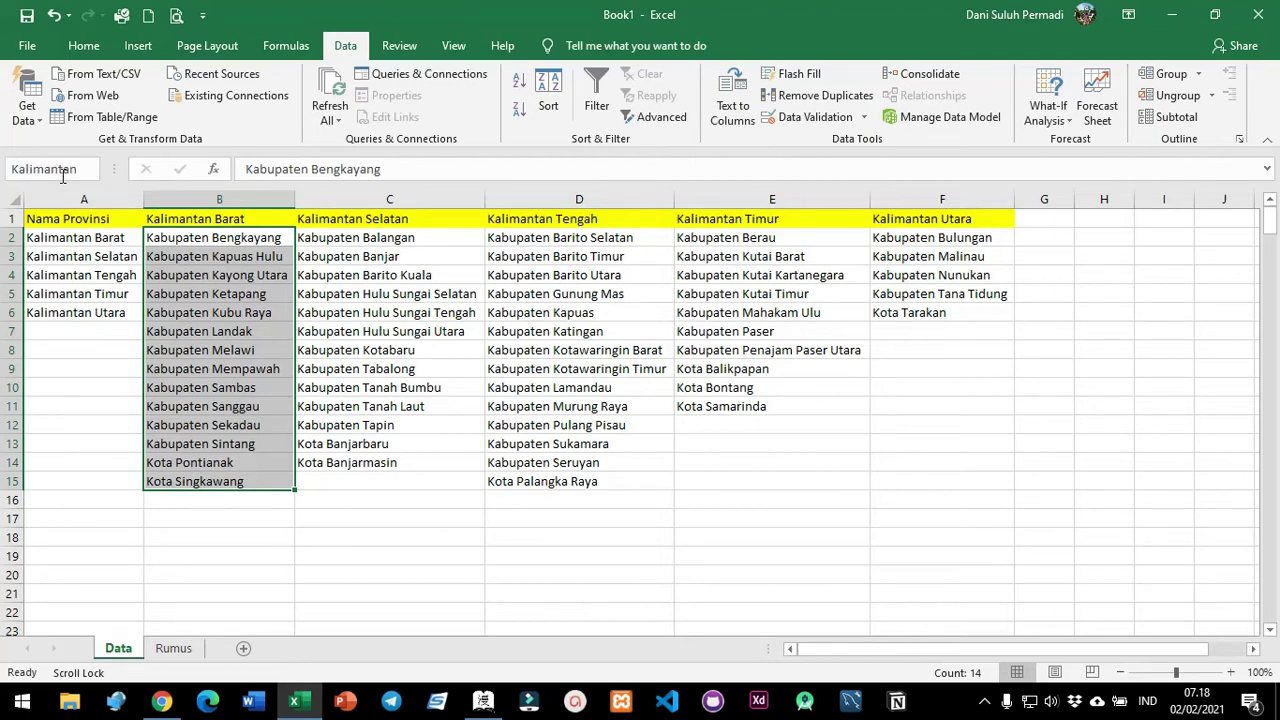
key(Return)
click(352, 409)
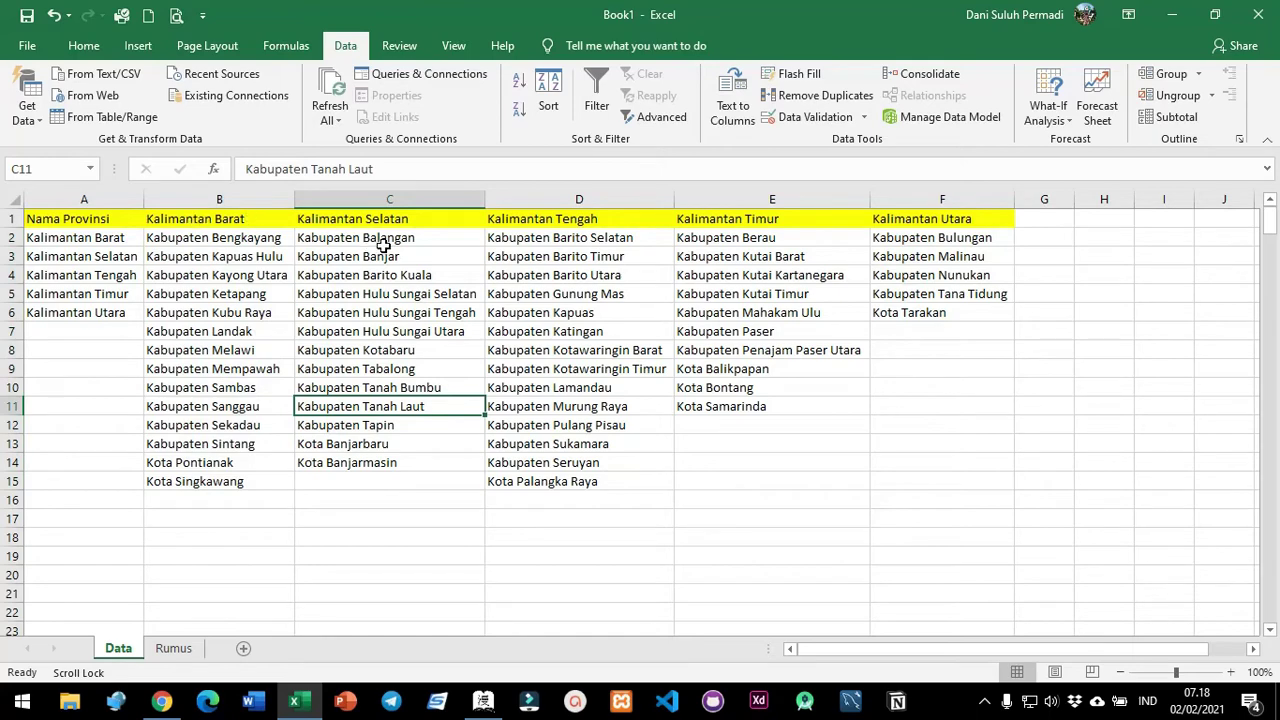
click(173, 648)
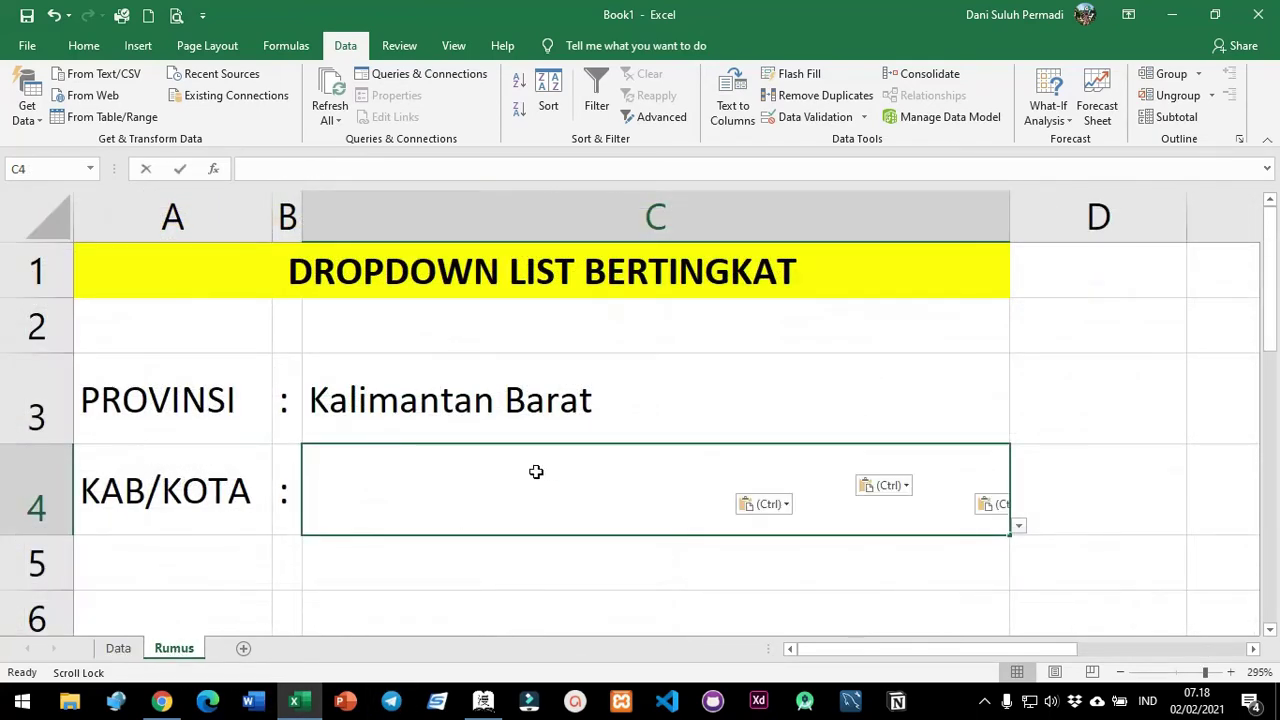
text(=indirect)
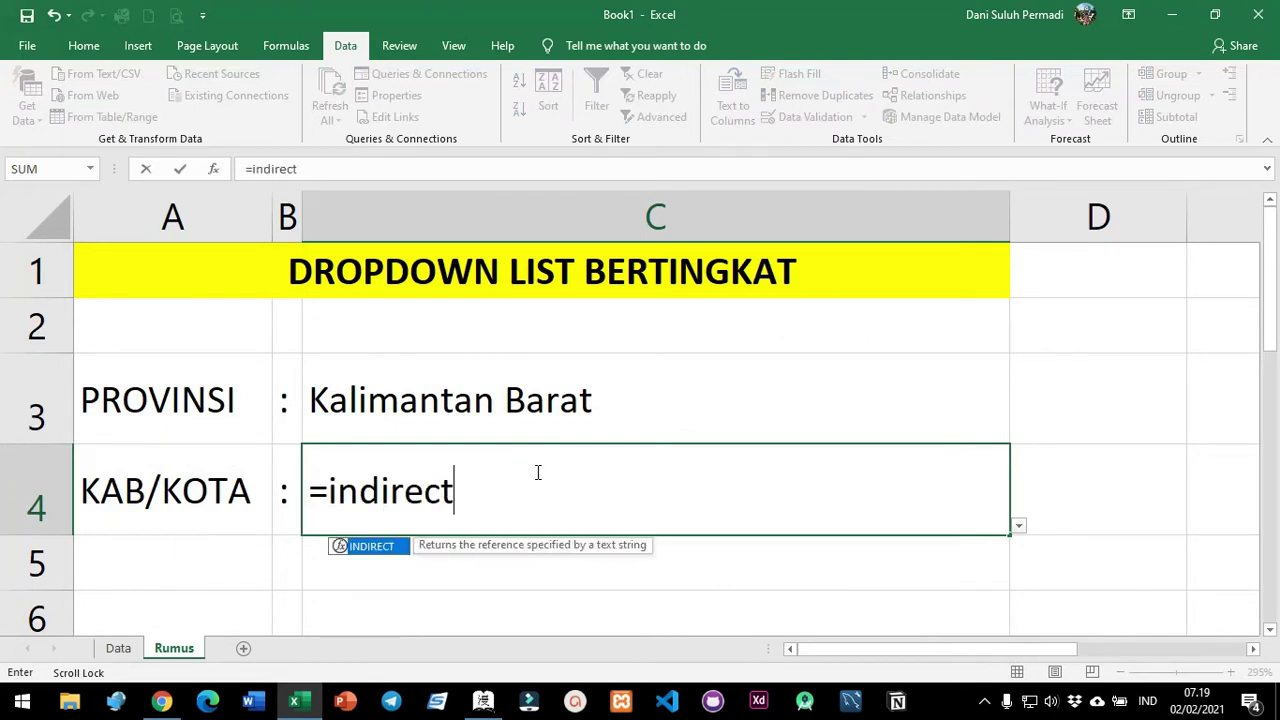
text(()
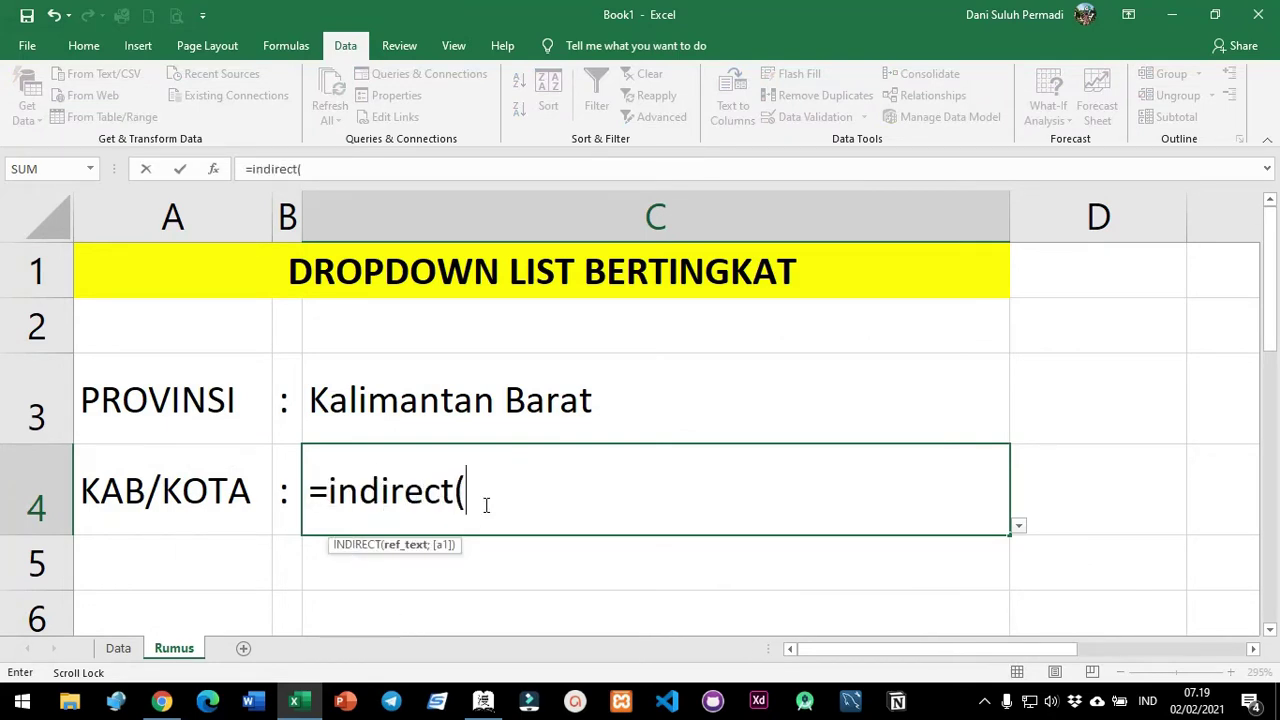
key(BackSpace)
key(BackSpace)
key(BackSpace)
key(BackSpace)
key(BackSpace)
key(BackSpace)
key(BackSpace)
key(BackSpace)
key(BackSpace)
key(BackSpace)
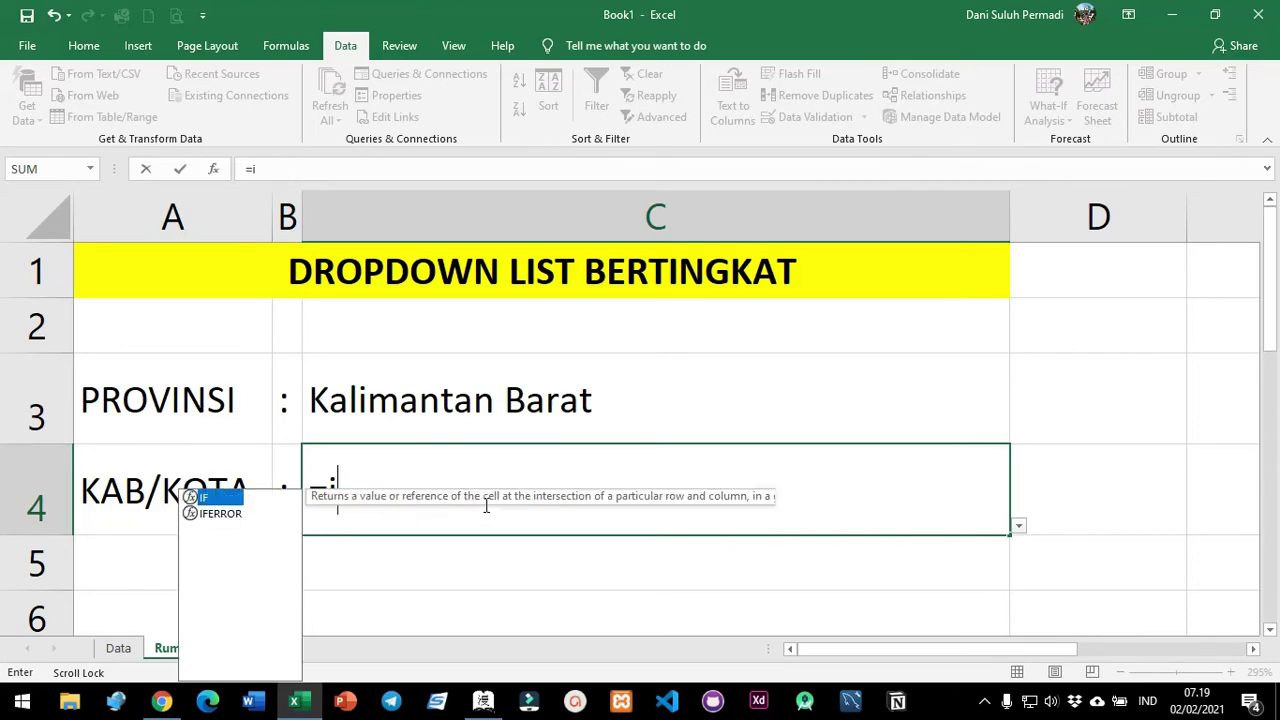
key(Return)
Change the list validation source of the KAB/KOTA cell C4 to =INDIRECT($C$3), continuing despite the source error.
click(486, 505)
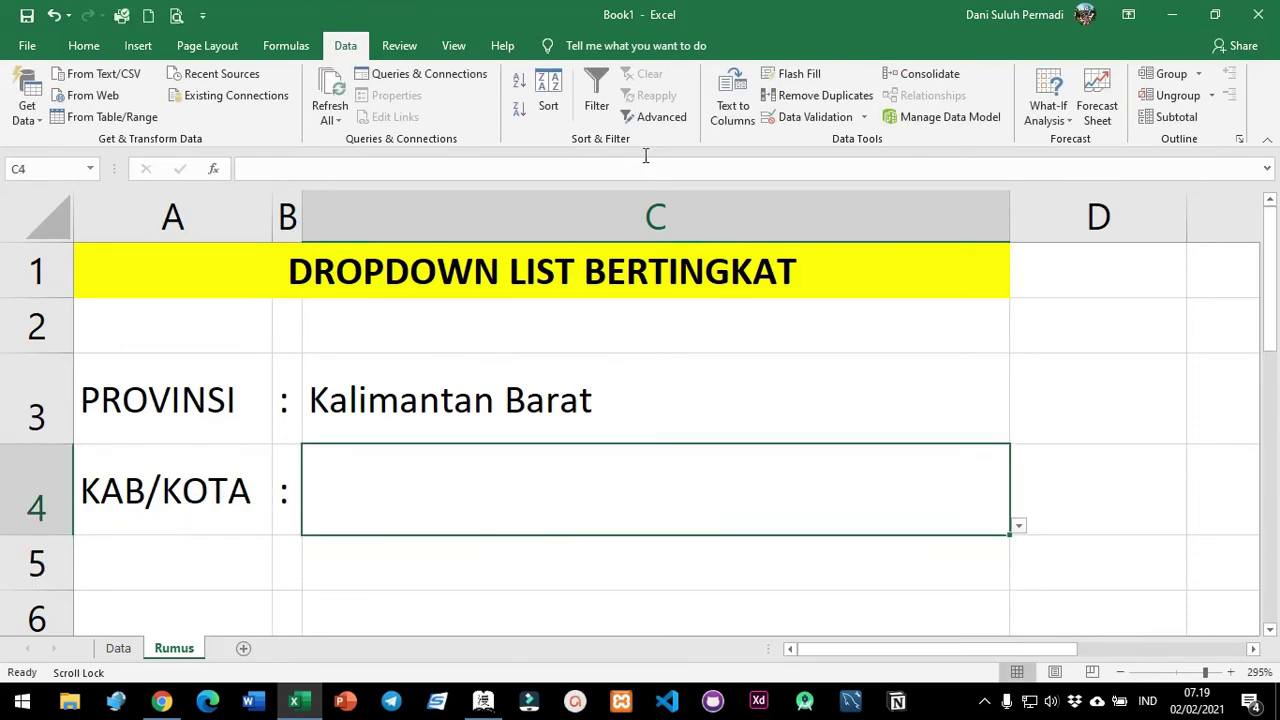
click(810, 117)
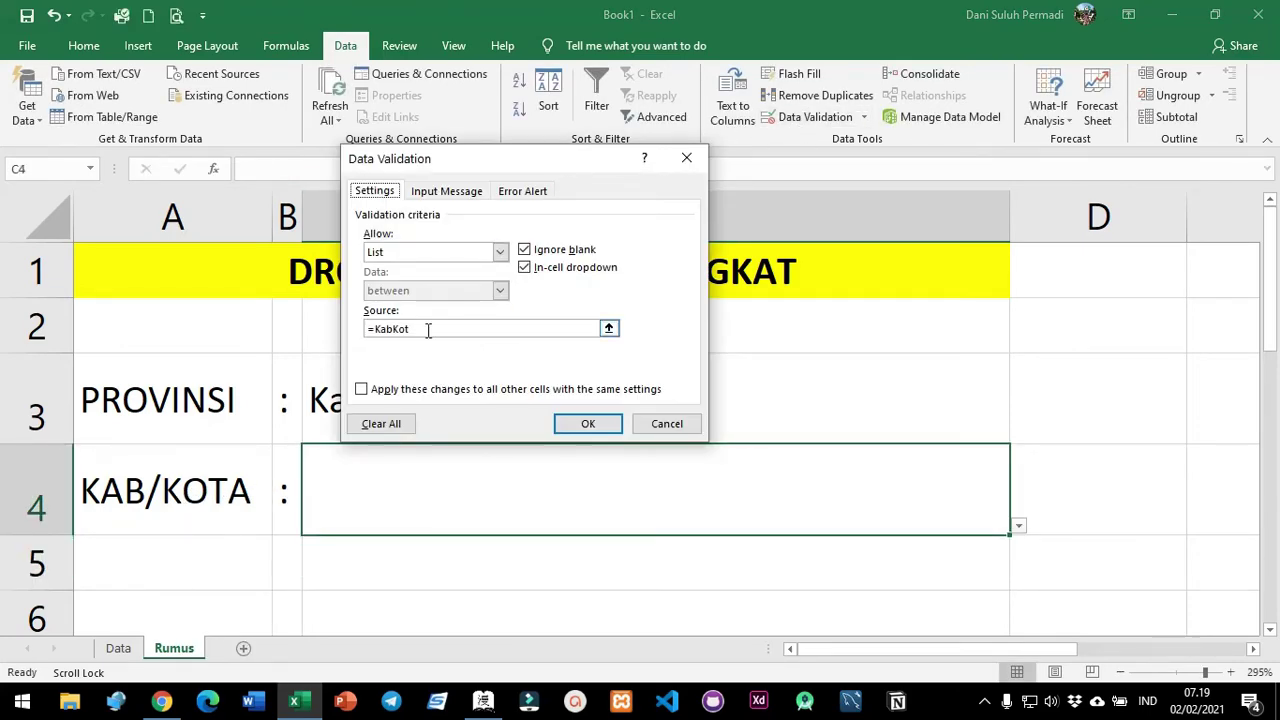
drag(378, 328, 466, 329)
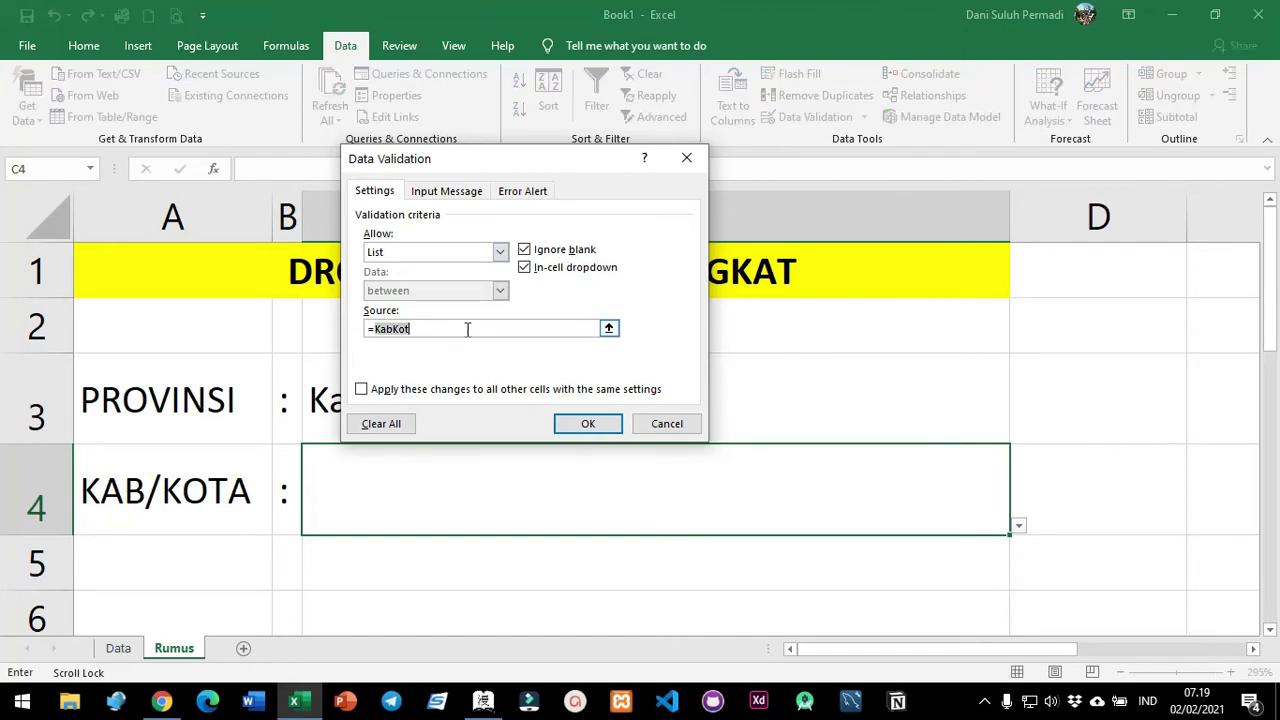
text(=INDIRECT()
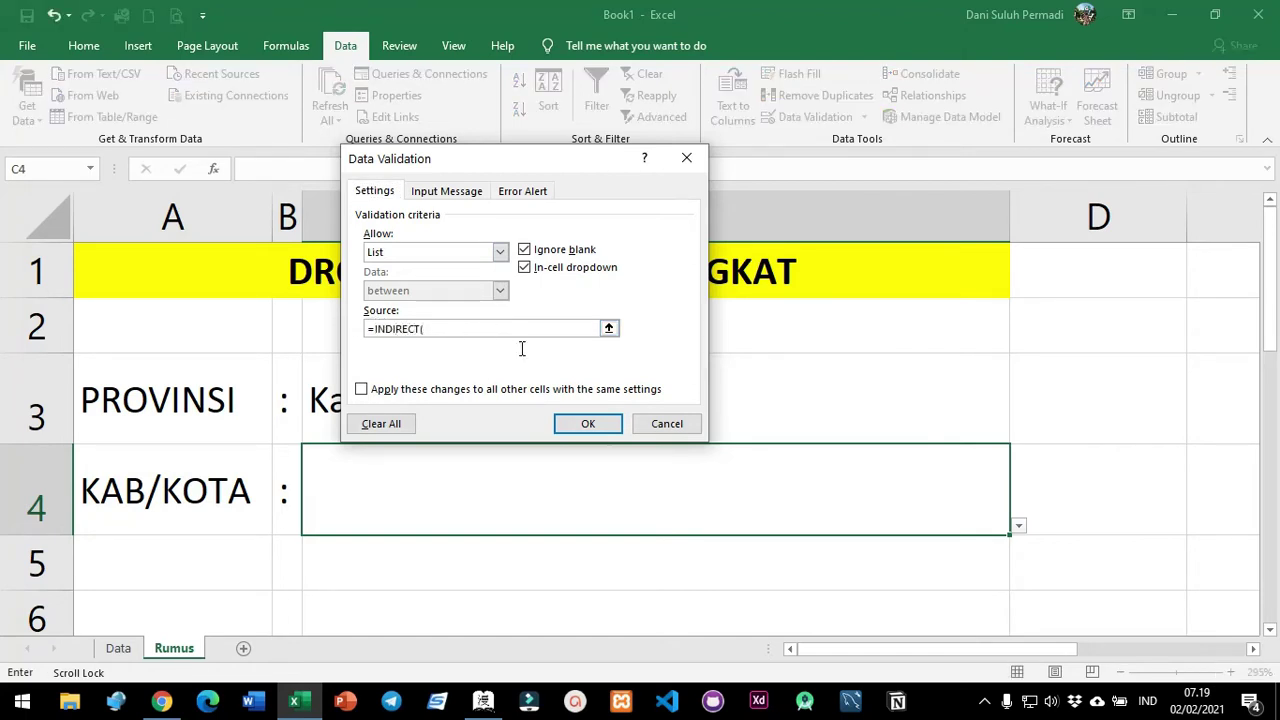
click(822, 395)
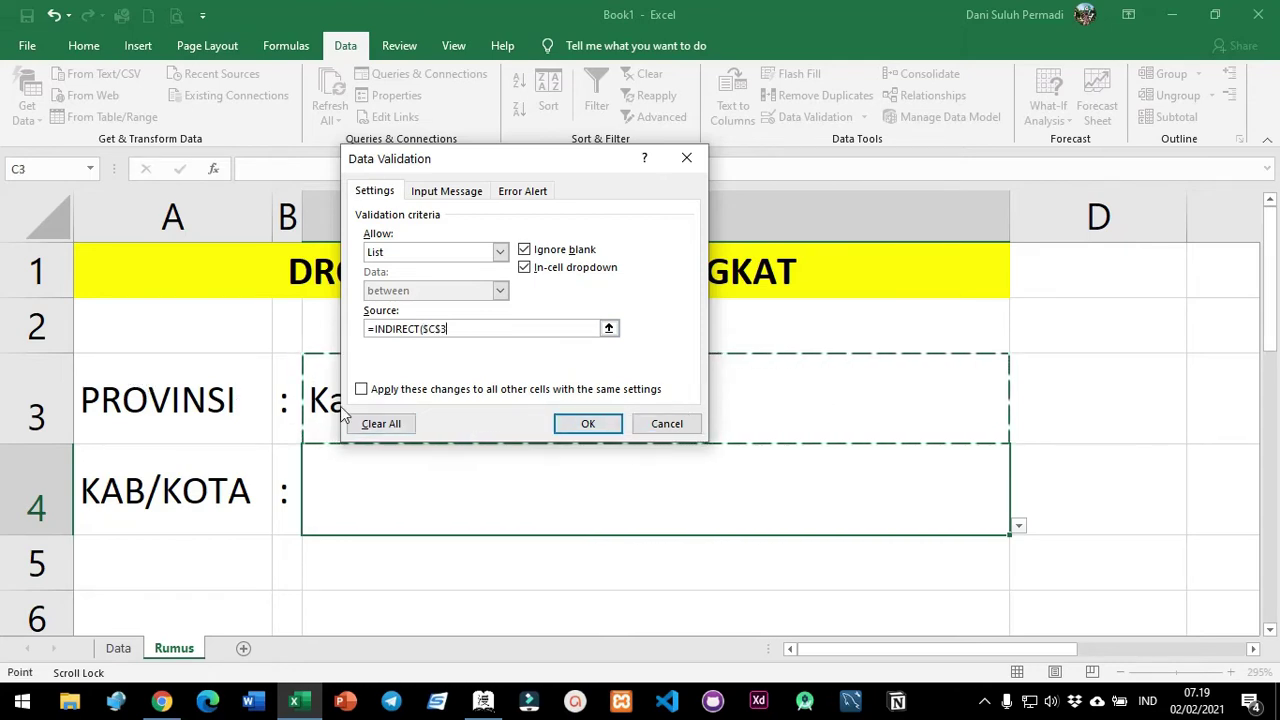
click(589, 424)
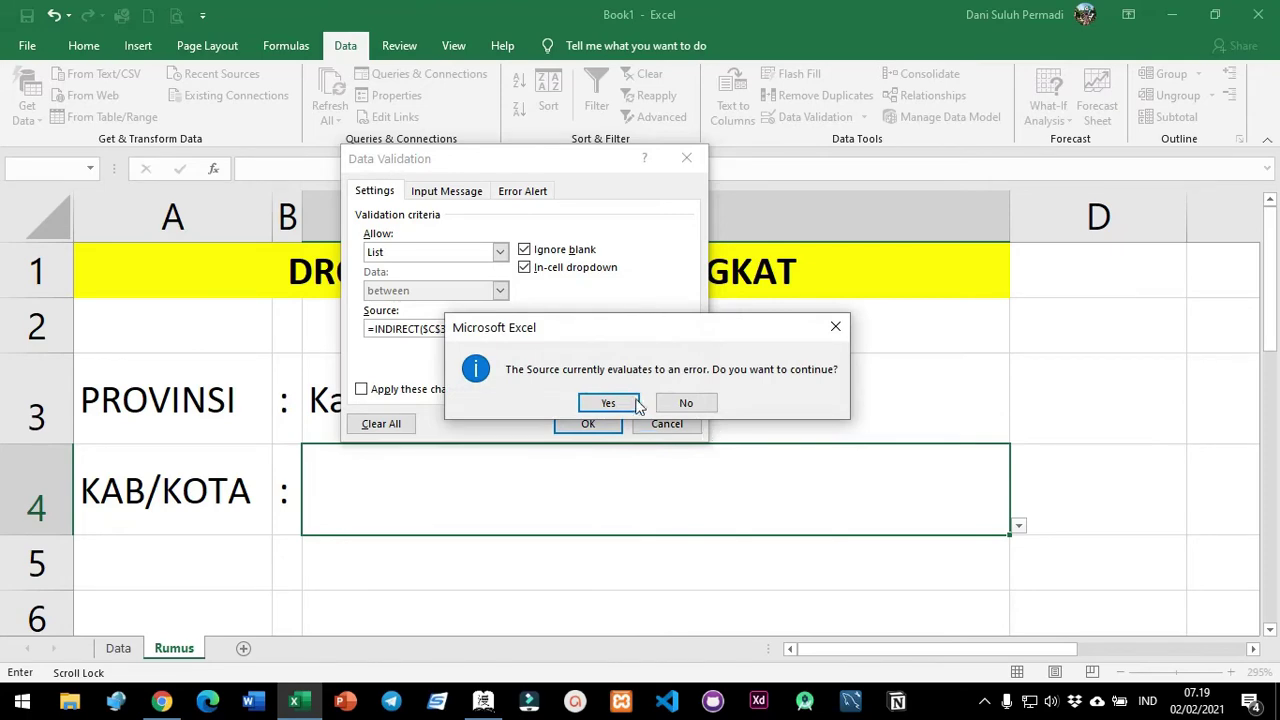
click(638, 403)
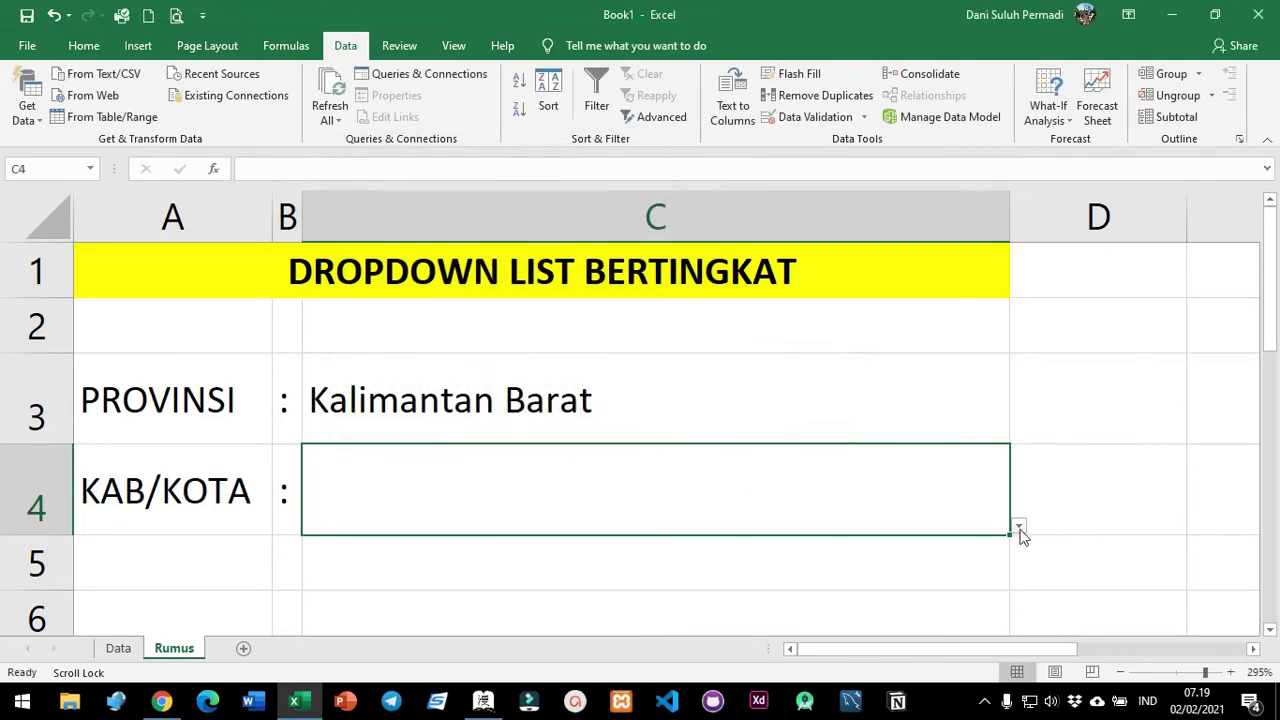
click(632, 561)
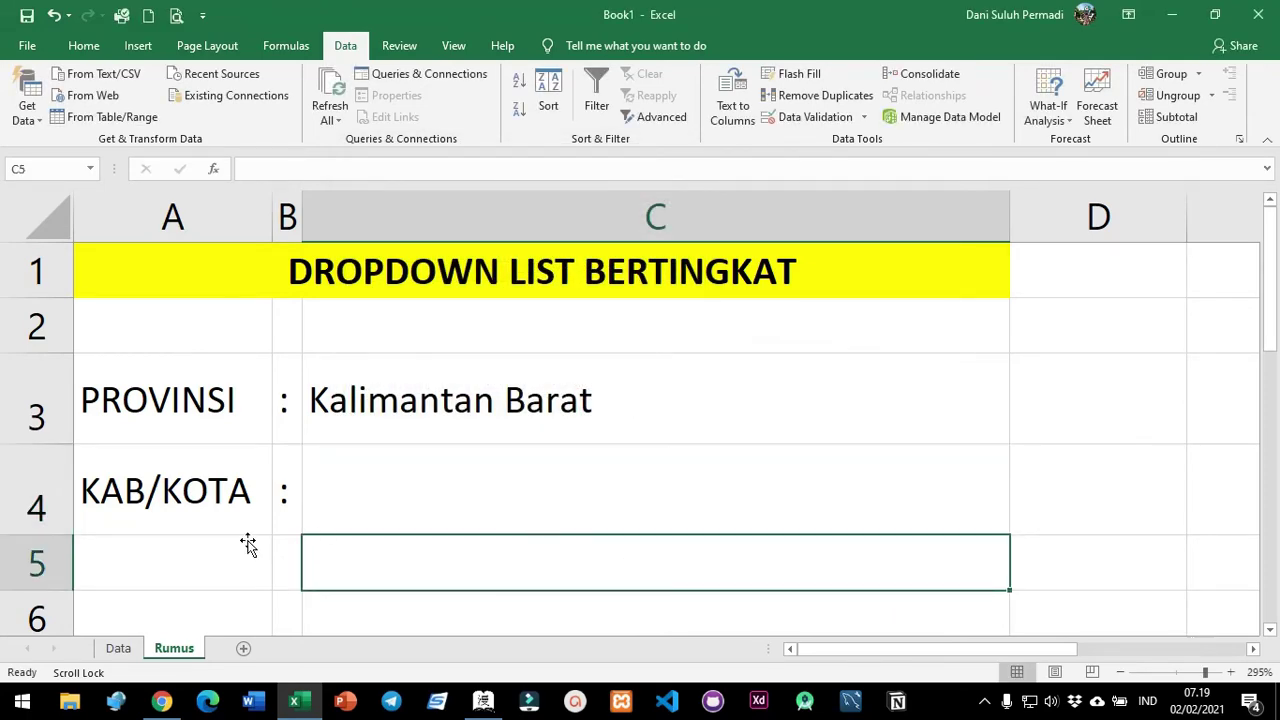
Check the range name assigned to the Kalimantan Barat regencies and cities in B2:B15 of the Data sheet.
click(120, 648)
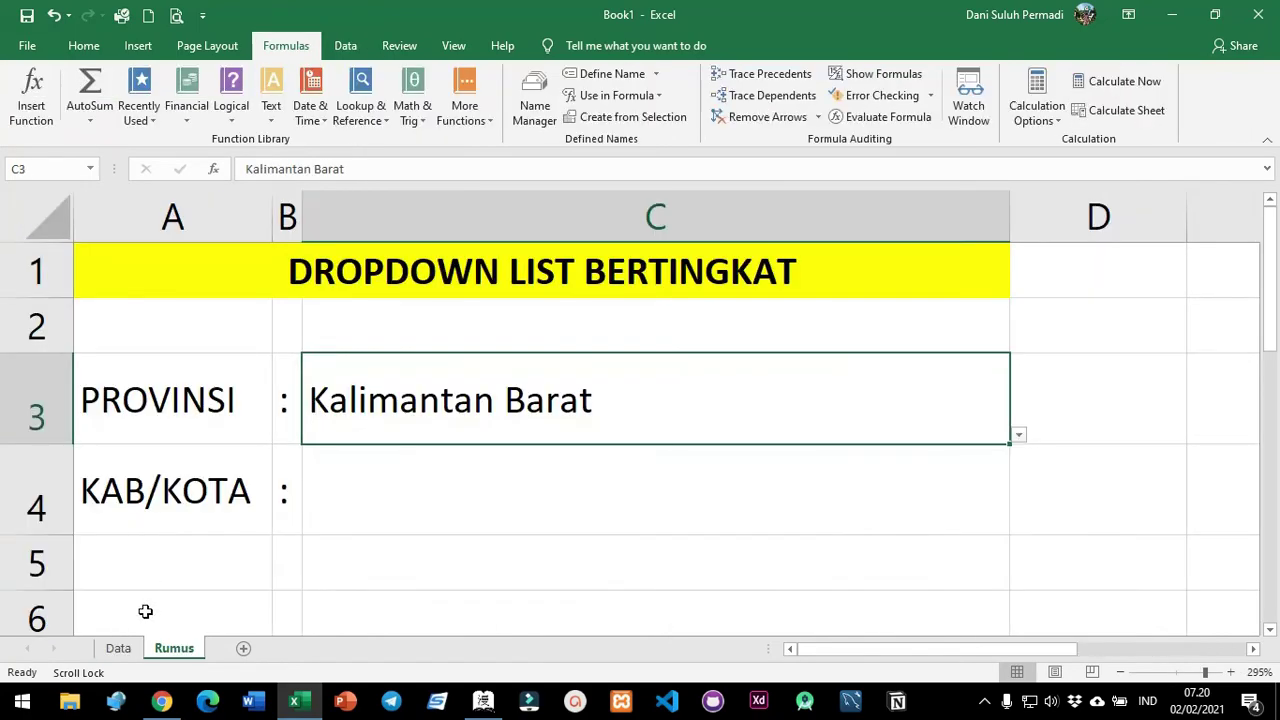
click(118, 648)
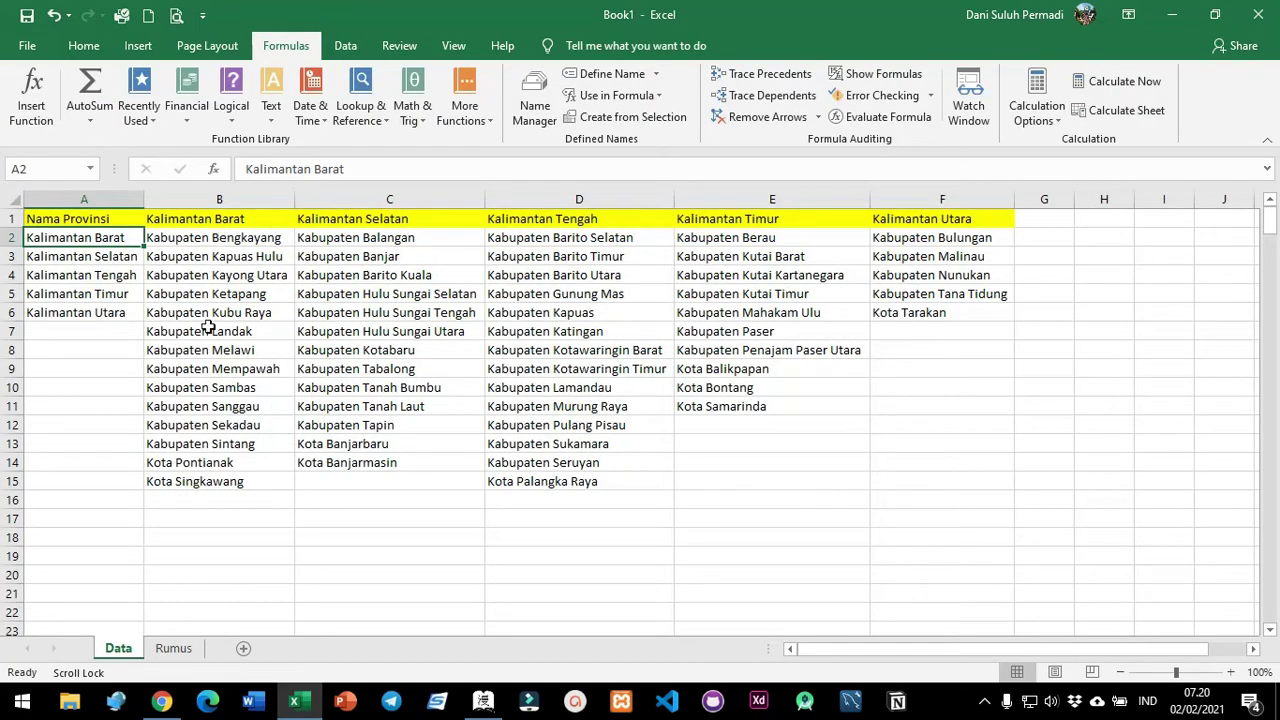
click(265, 500)
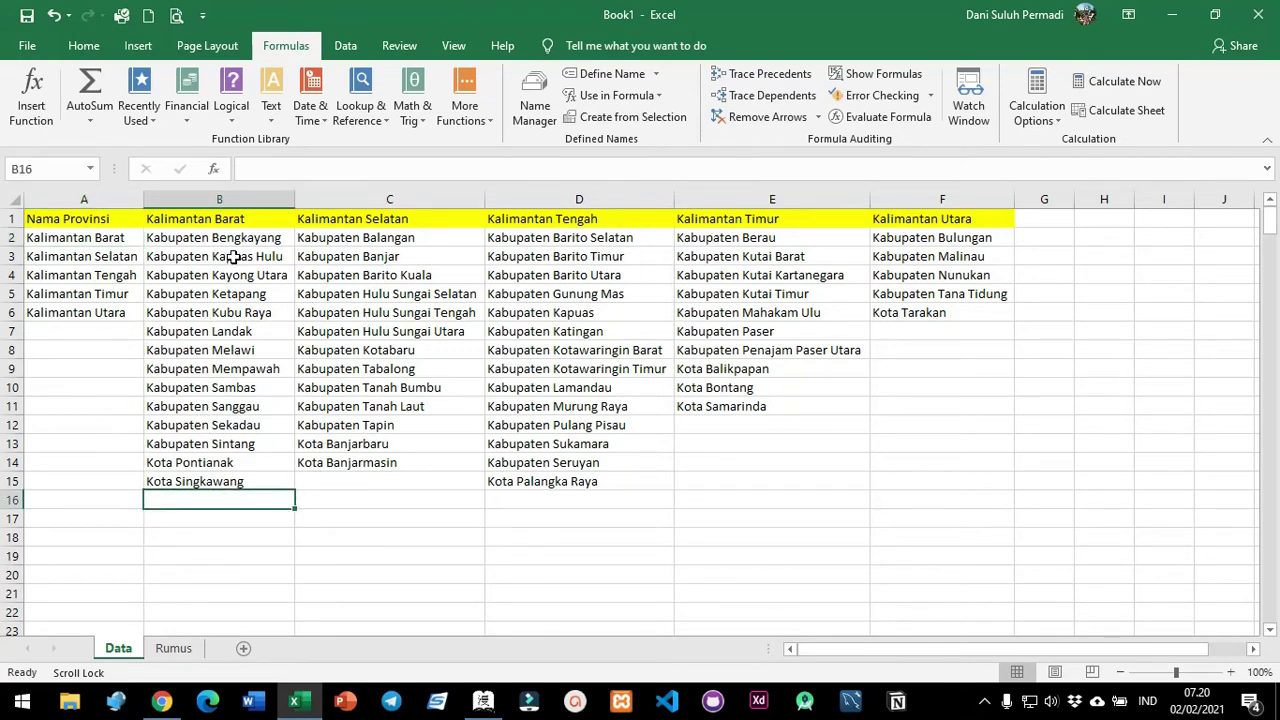
drag(242, 242, 228, 483)
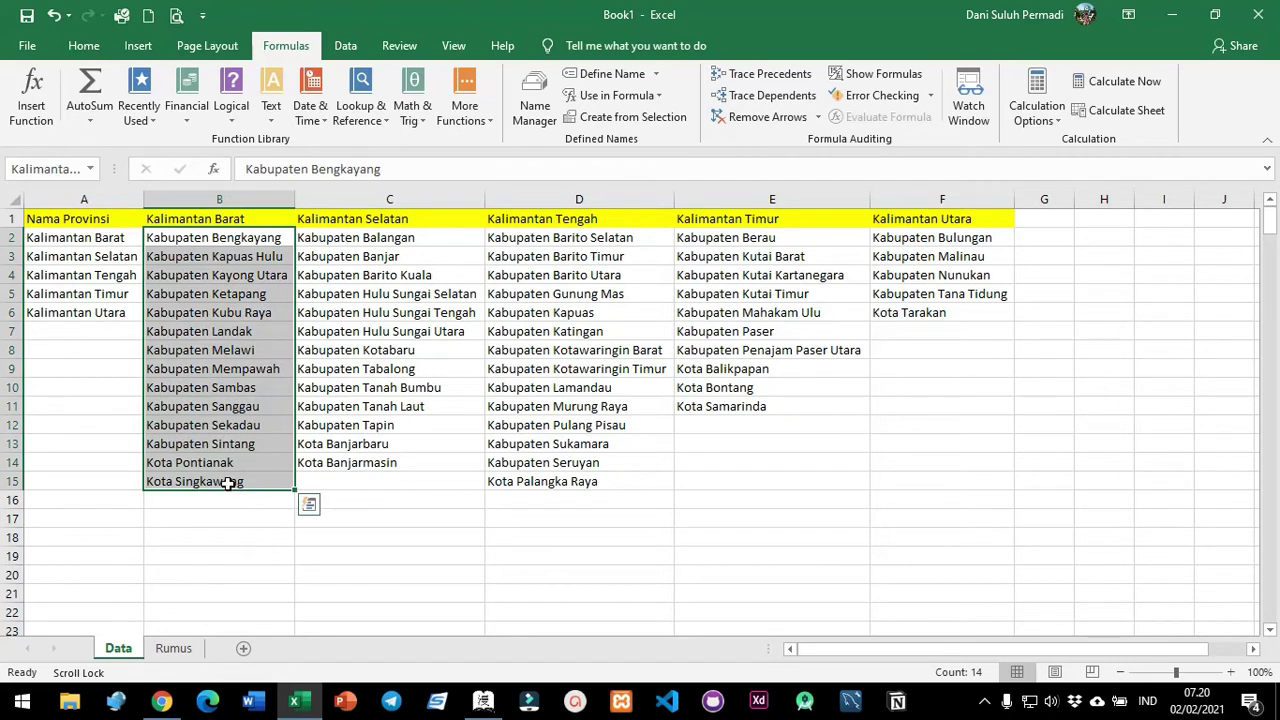
click(64, 170)
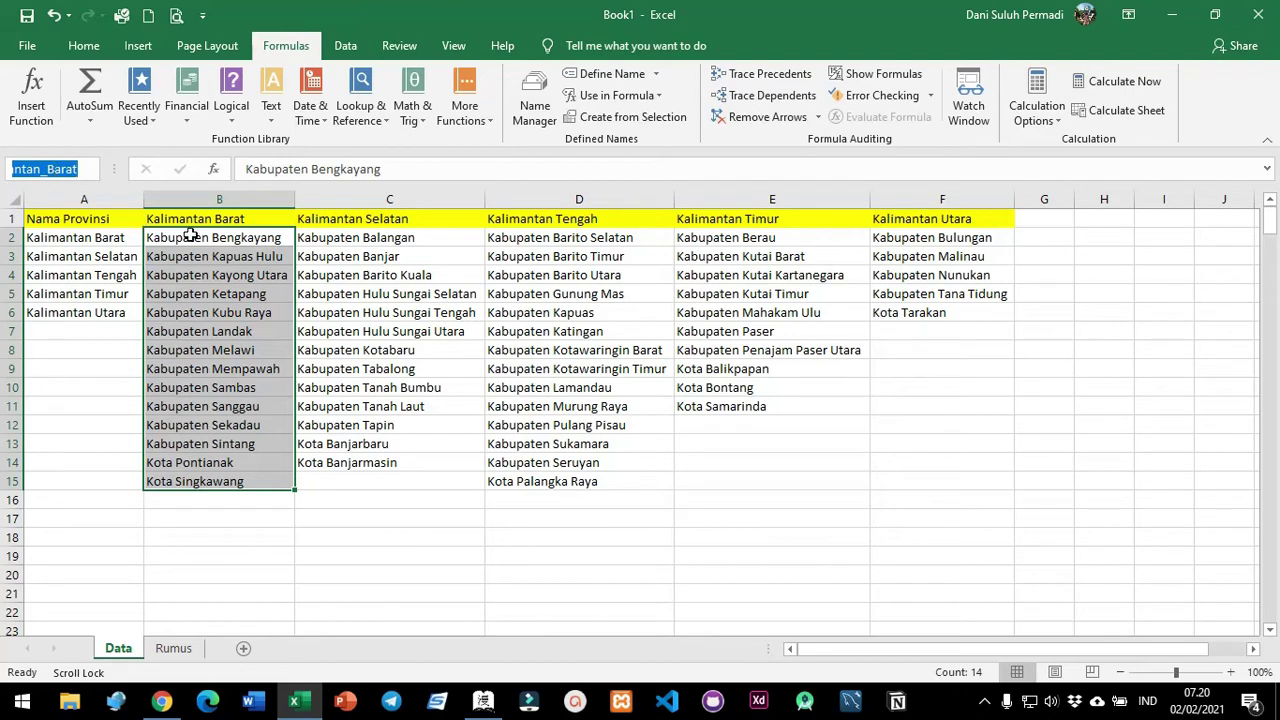
key(Return)
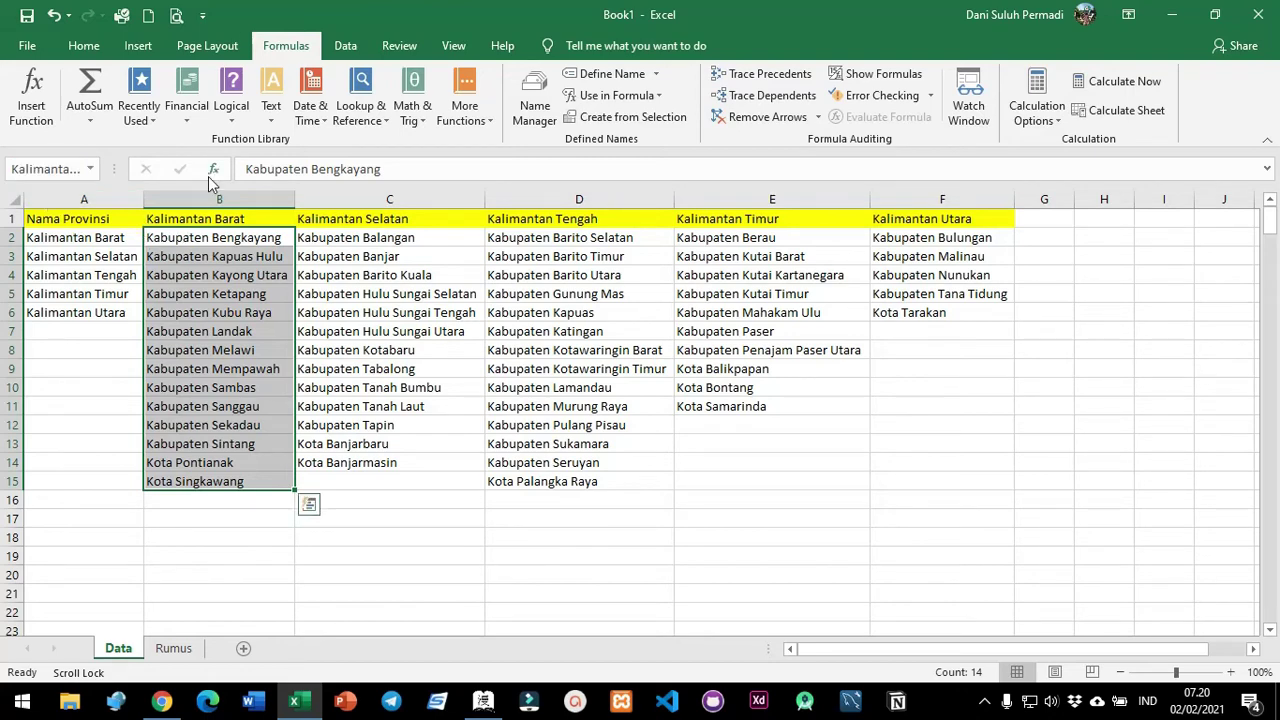
Create a range name for C1:C14 from its top row, Kalimantan Selatan, and check the name assigned to C2:C14.
click(443, 500)
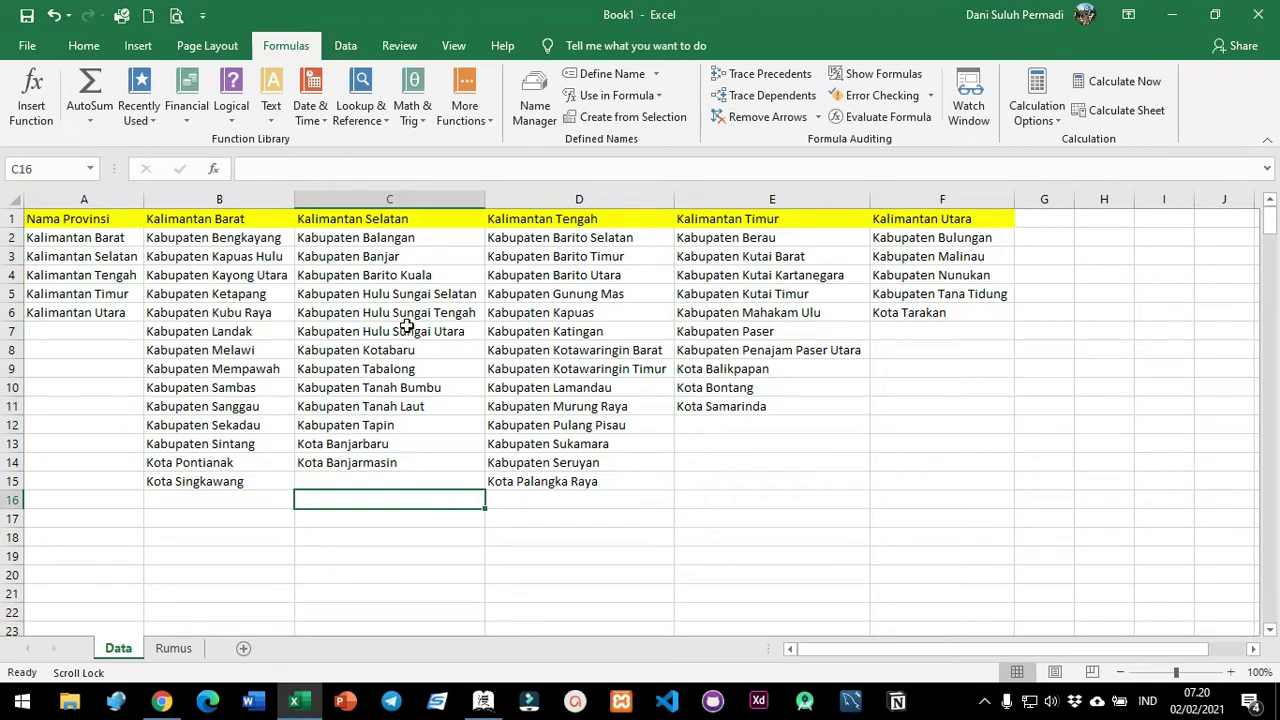
click(393, 219)
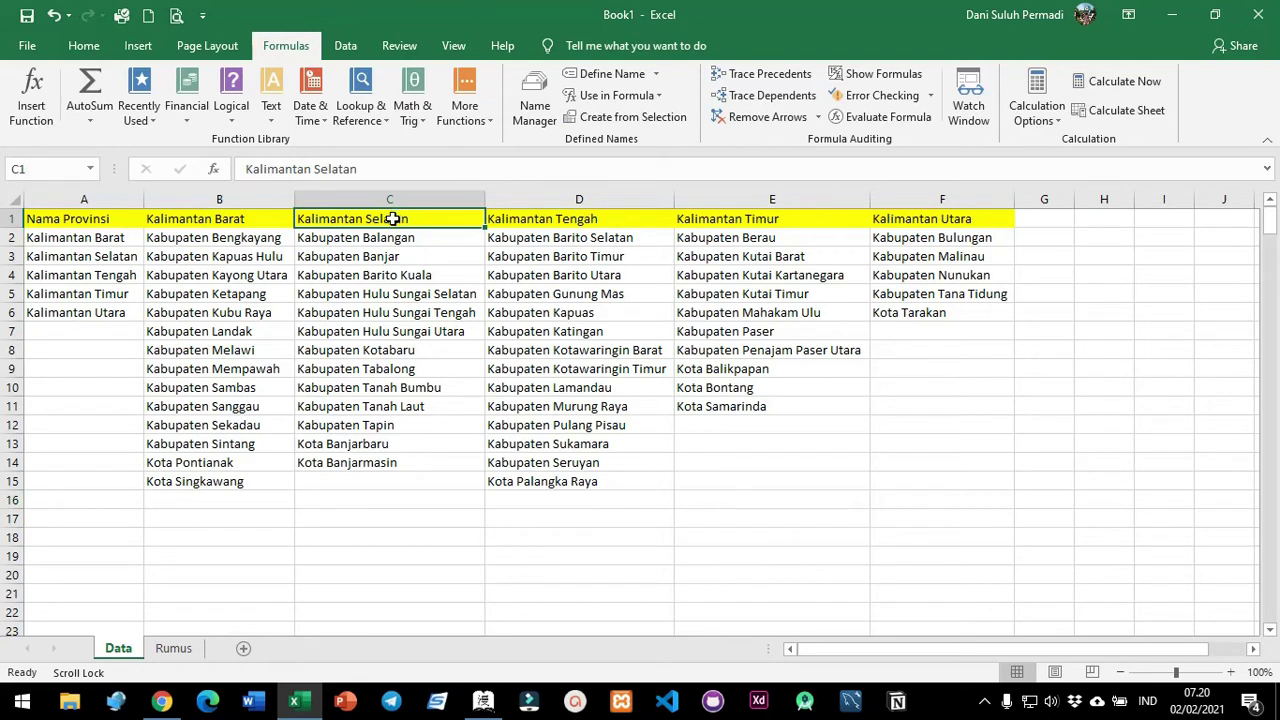
drag(393, 219, 393, 459)
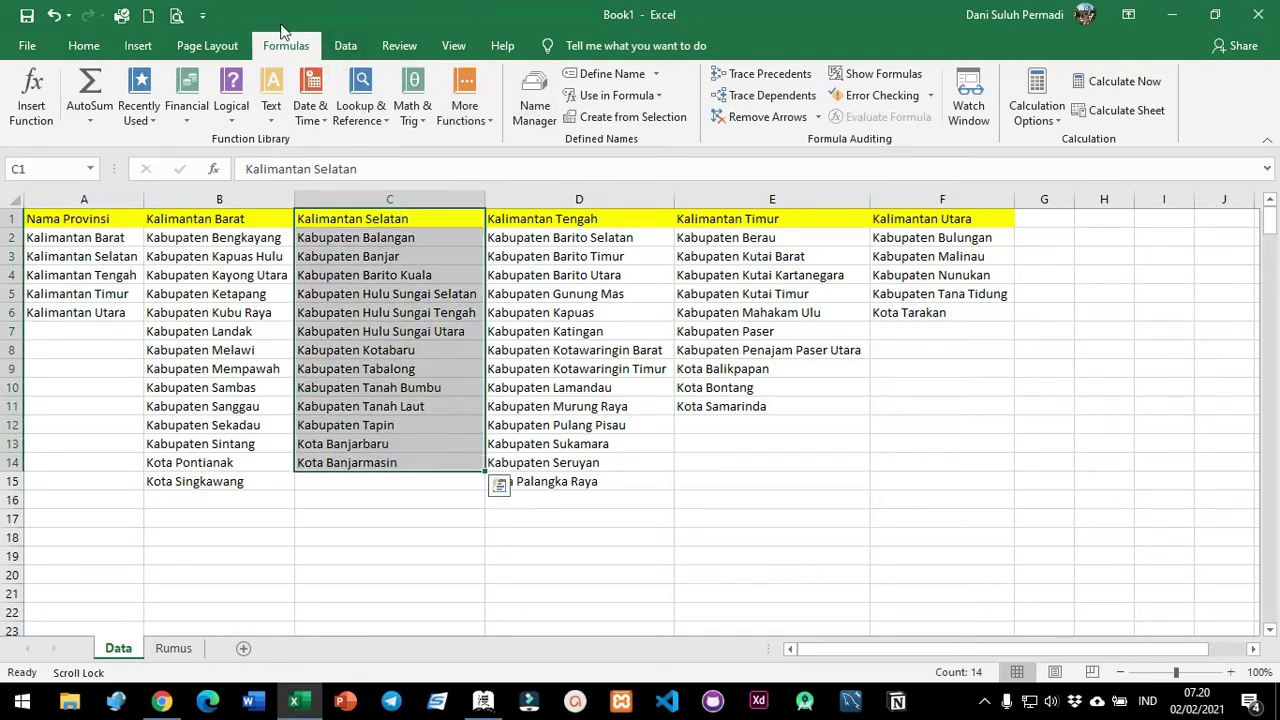
click(598, 126)
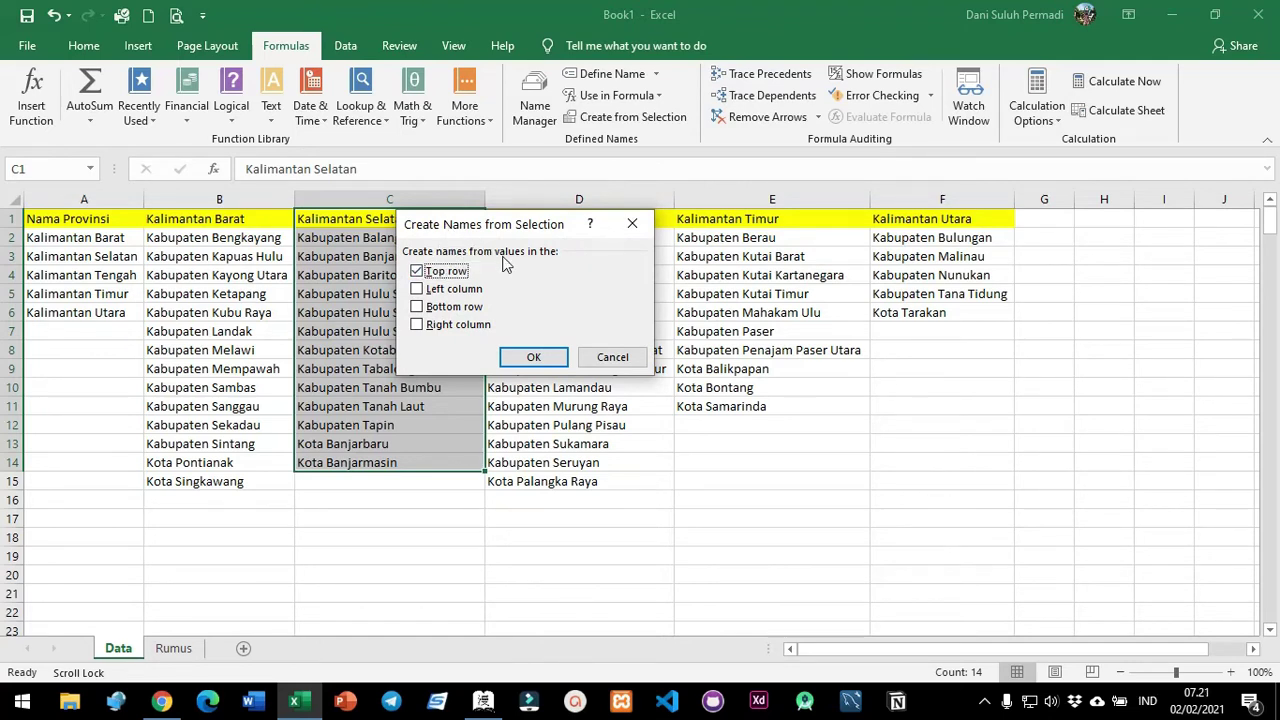
click(530, 357)
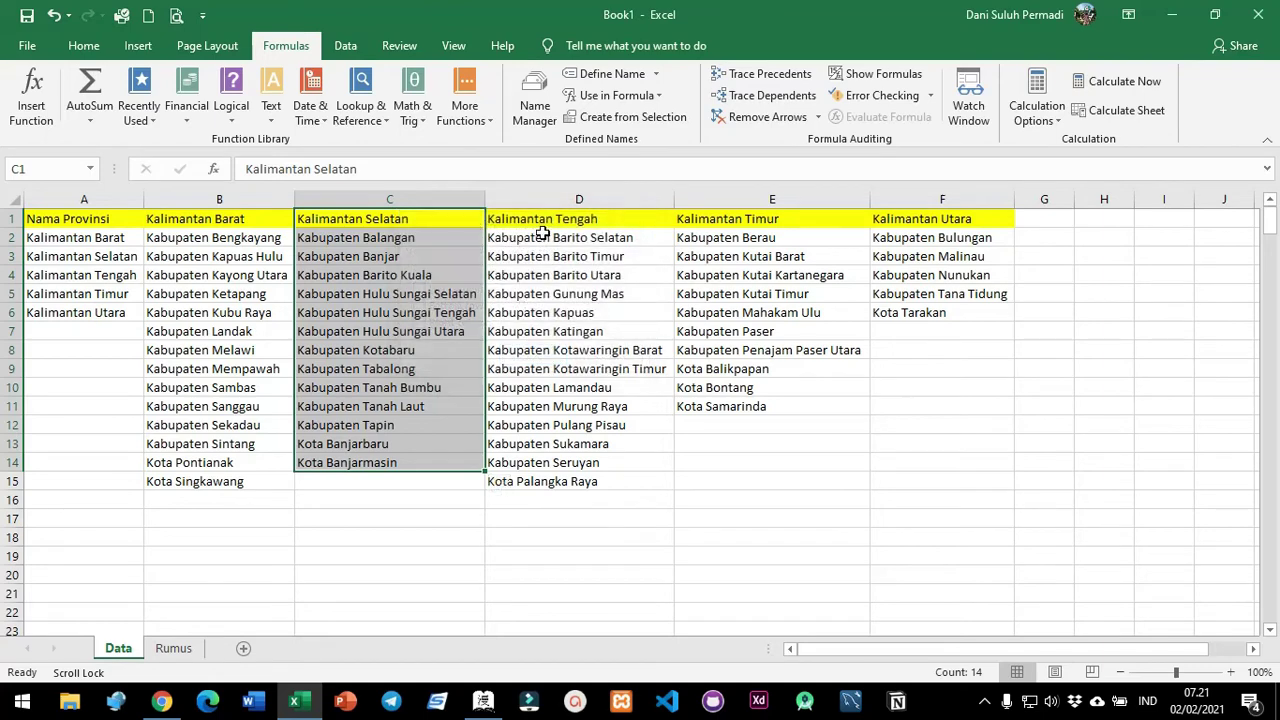
click(397, 238)
drag(397, 246, 429, 462)
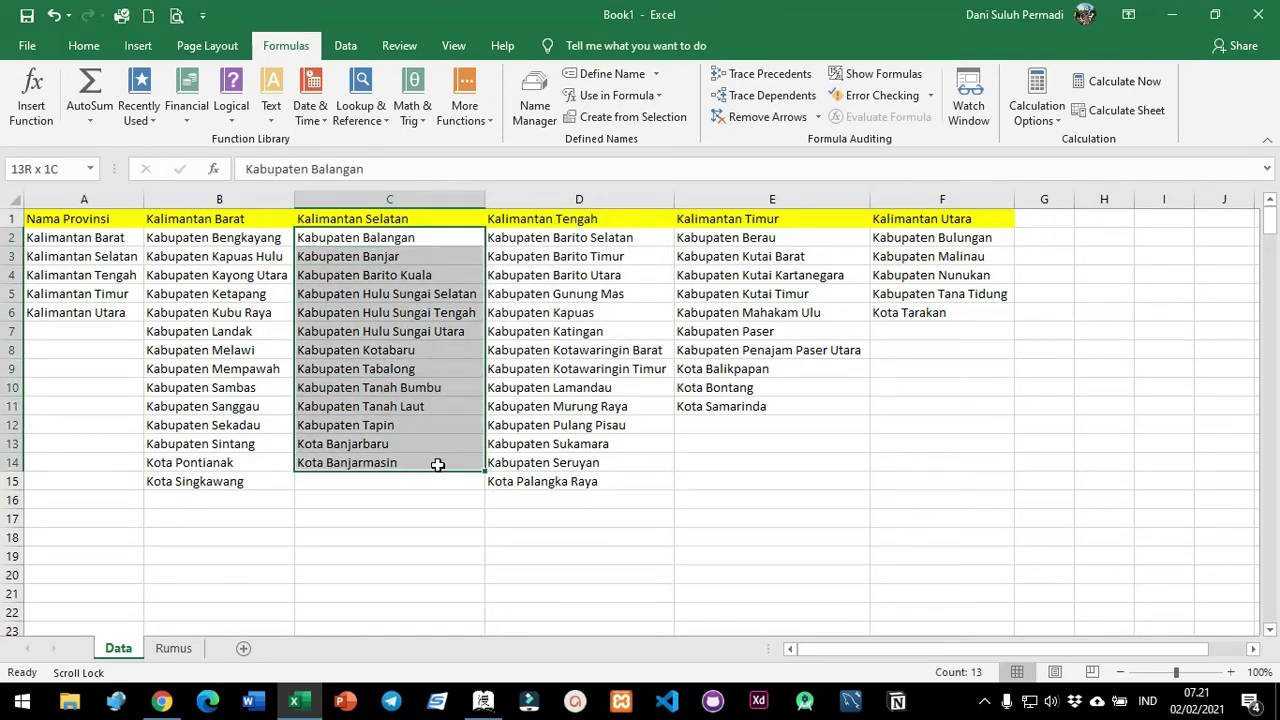
click(75, 172)
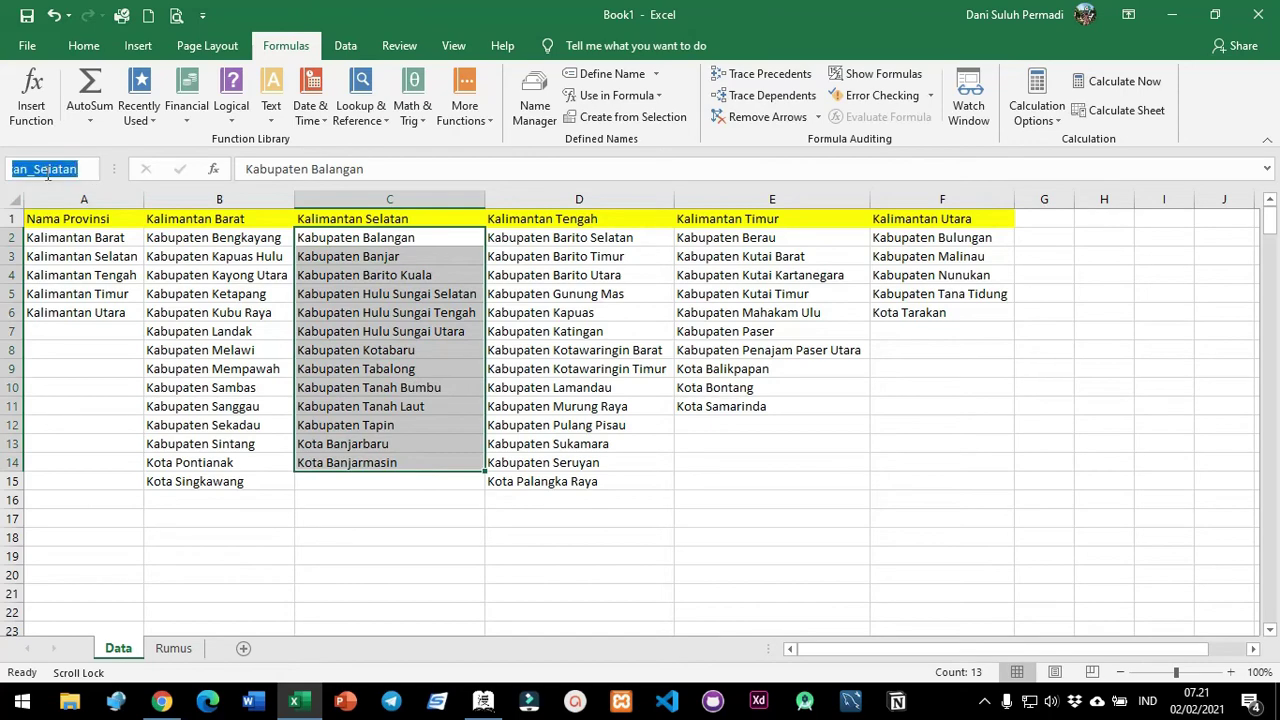
Create a range name for D1:D15 from its top row, Kalimantan Tengah, and check the name assigned to D2:D15.
click(508, 330)
drag(566, 220, 562, 481)
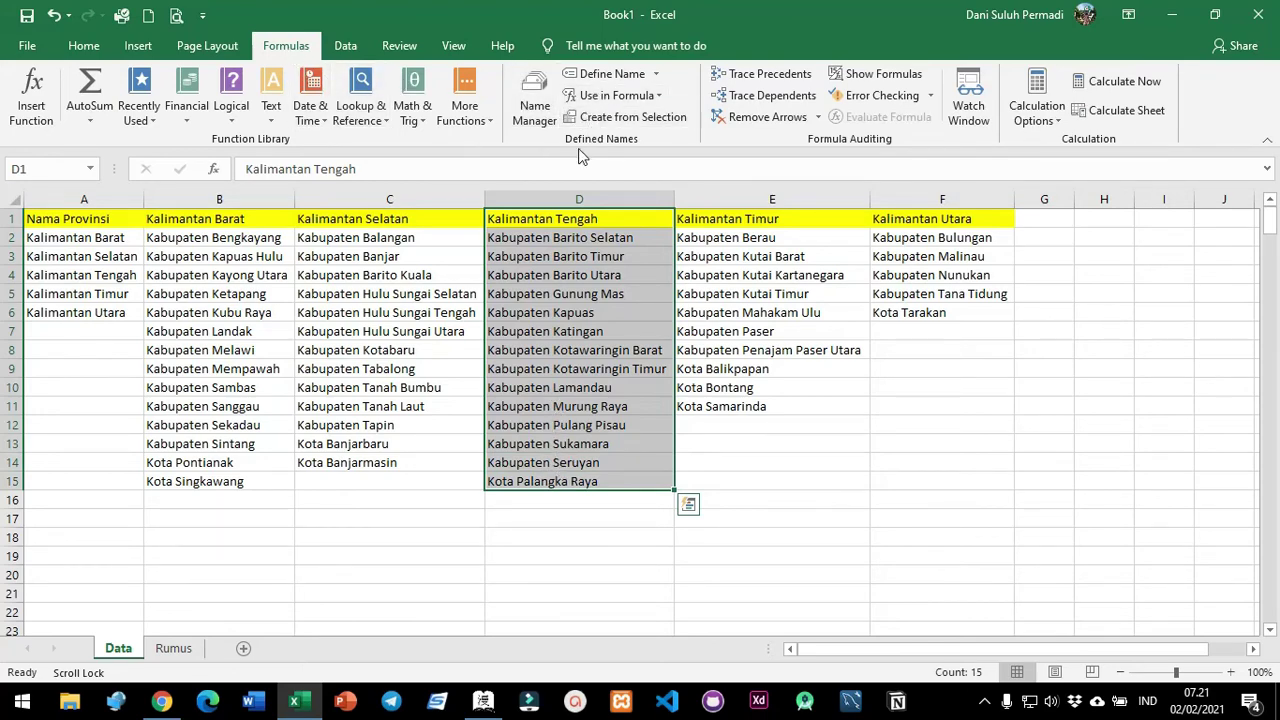
click(625, 117)
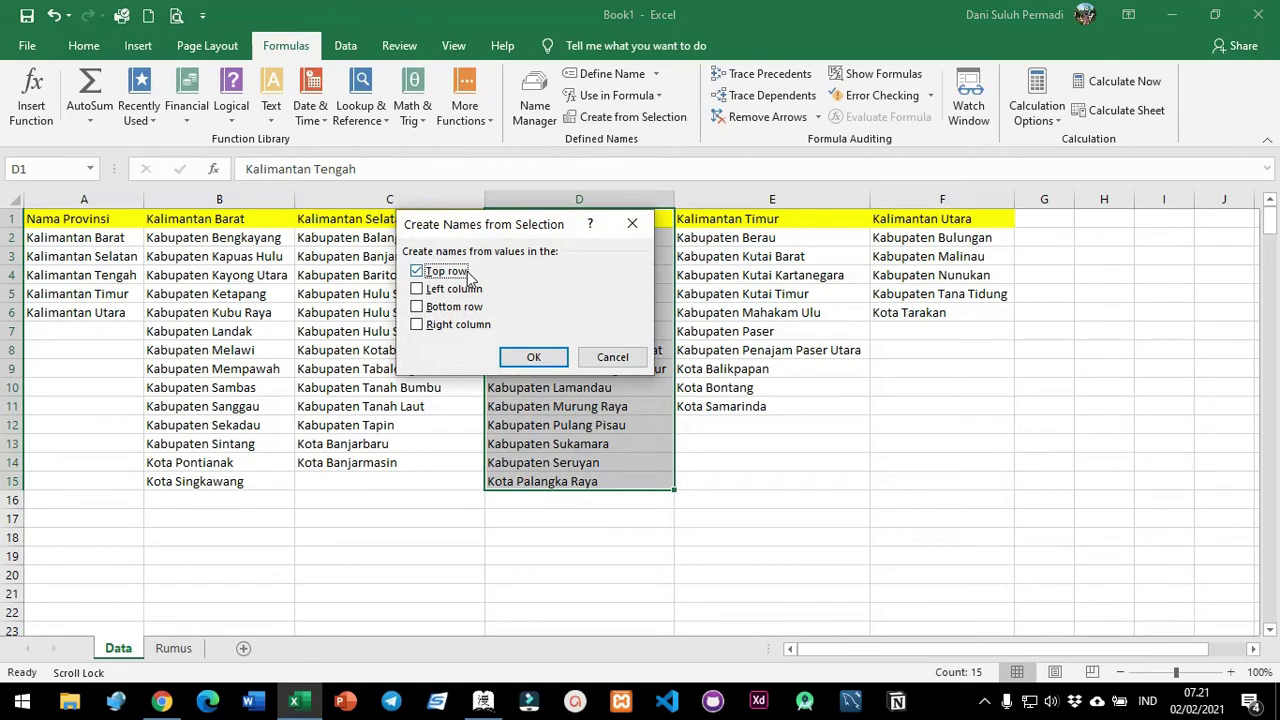
click(533, 357)
click(558, 241)
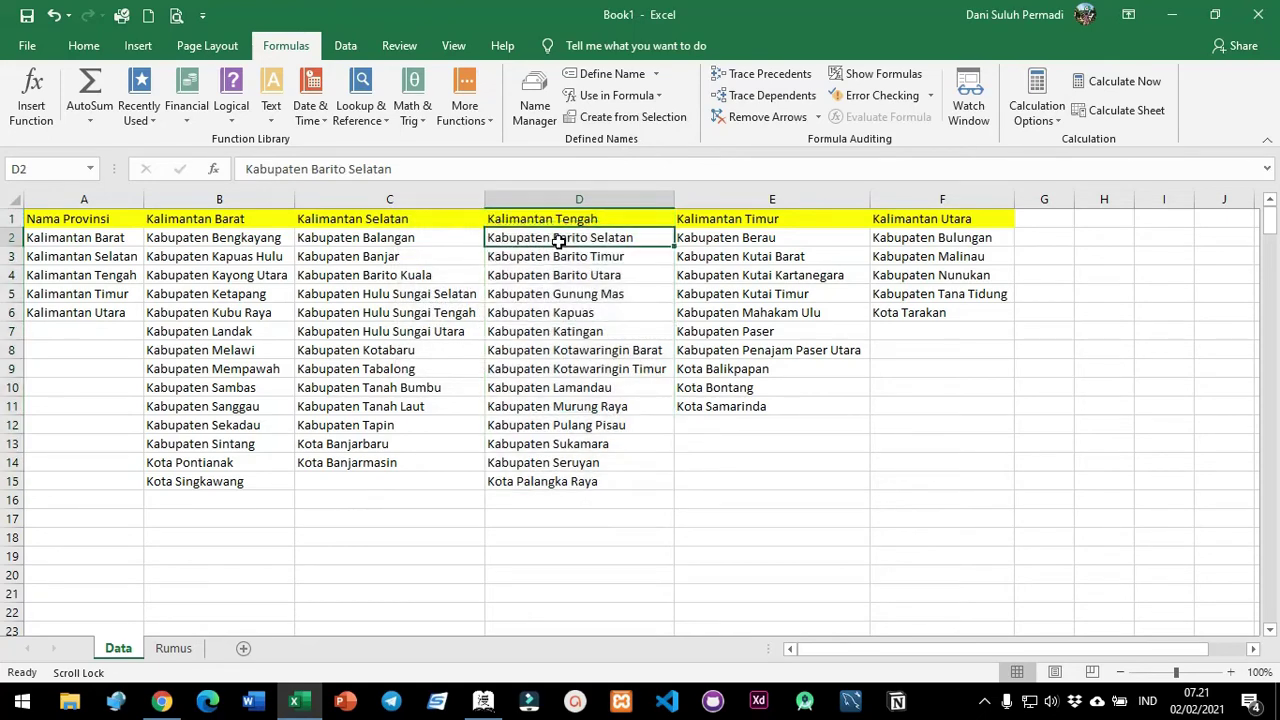
drag(558, 241, 592, 484)
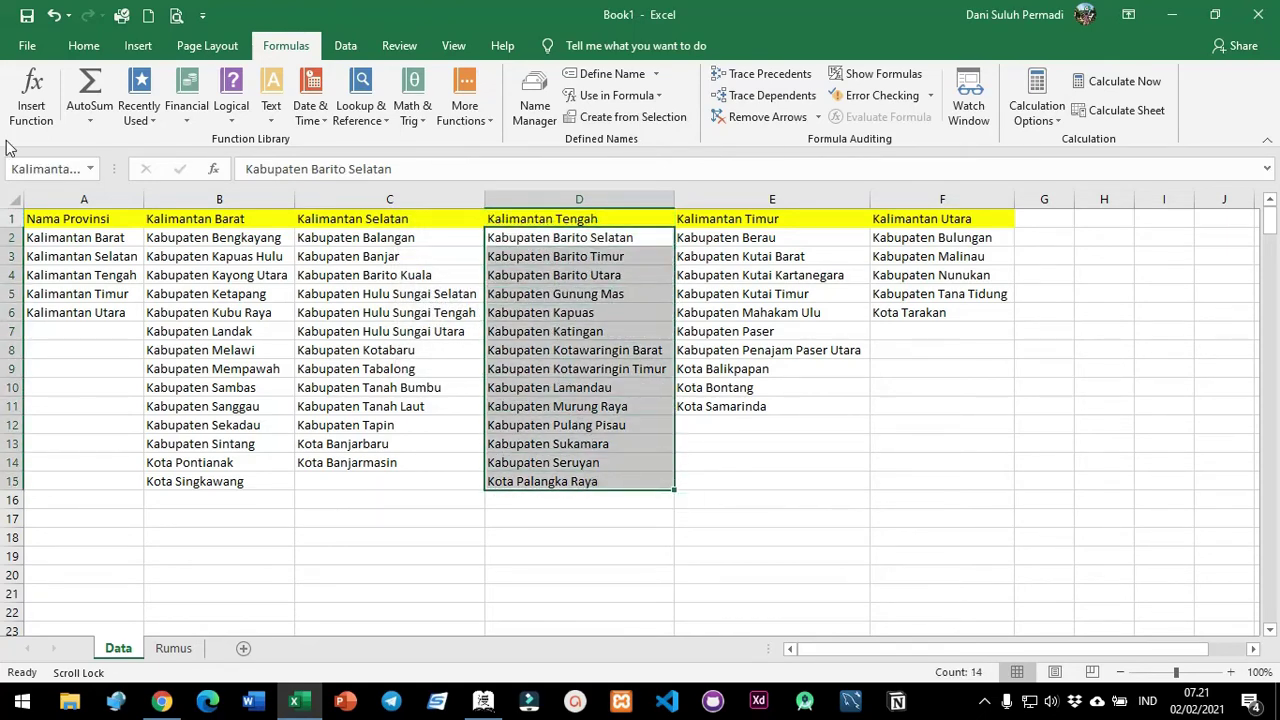
click(59, 170)
Create range names from the top row for the Kalimantan Timur column E1:E11 and the Kalimantan Utara column F1:F6.
drag(757, 219, 753, 404)
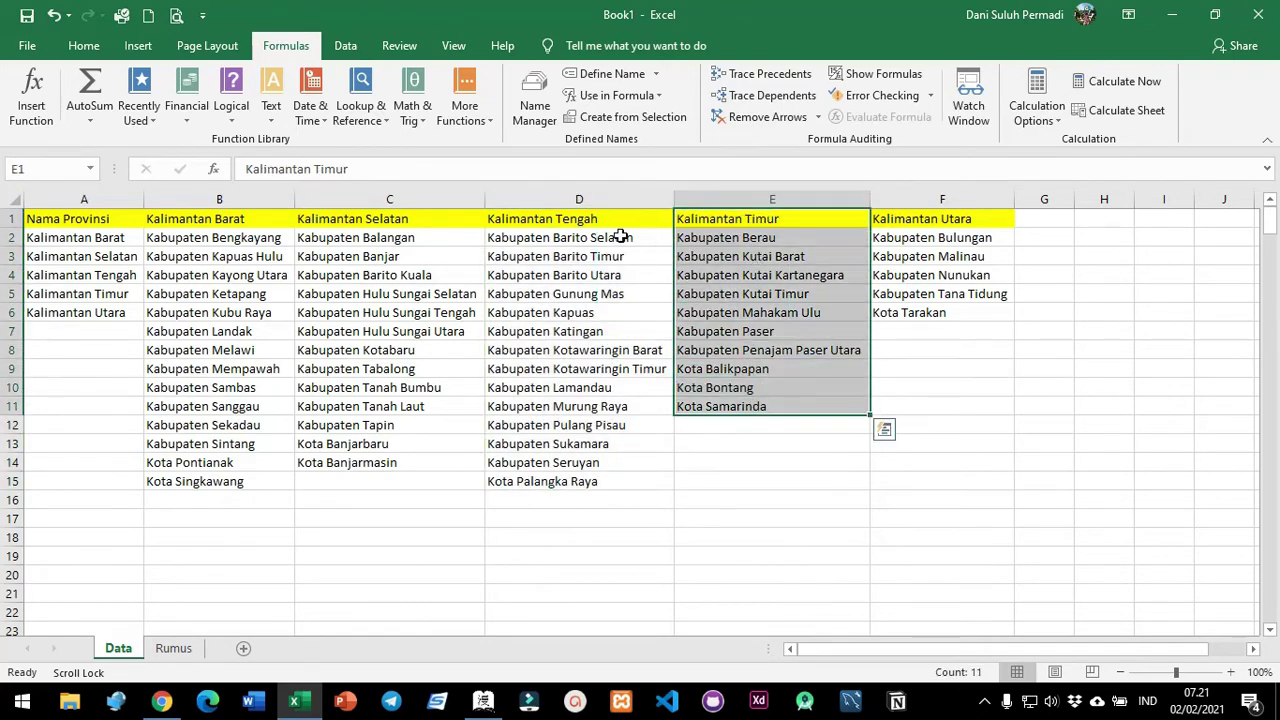
click(620, 117)
click(533, 357)
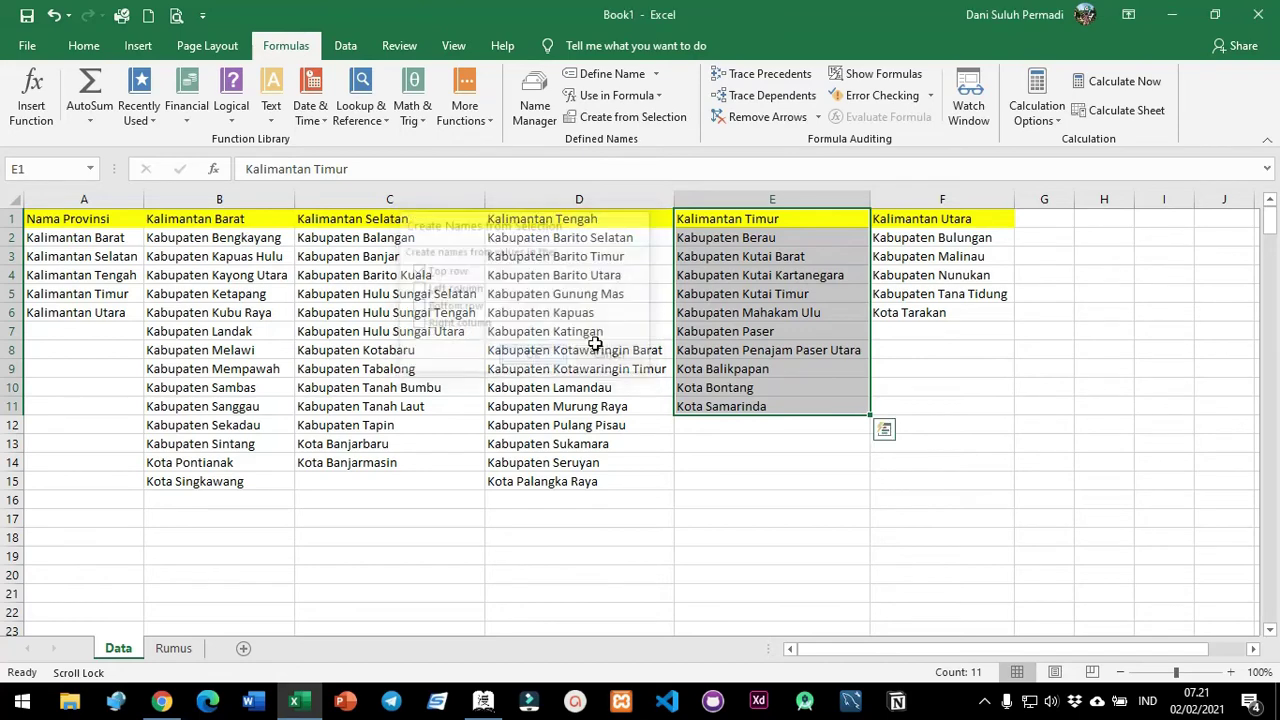
drag(909, 220, 965, 313)
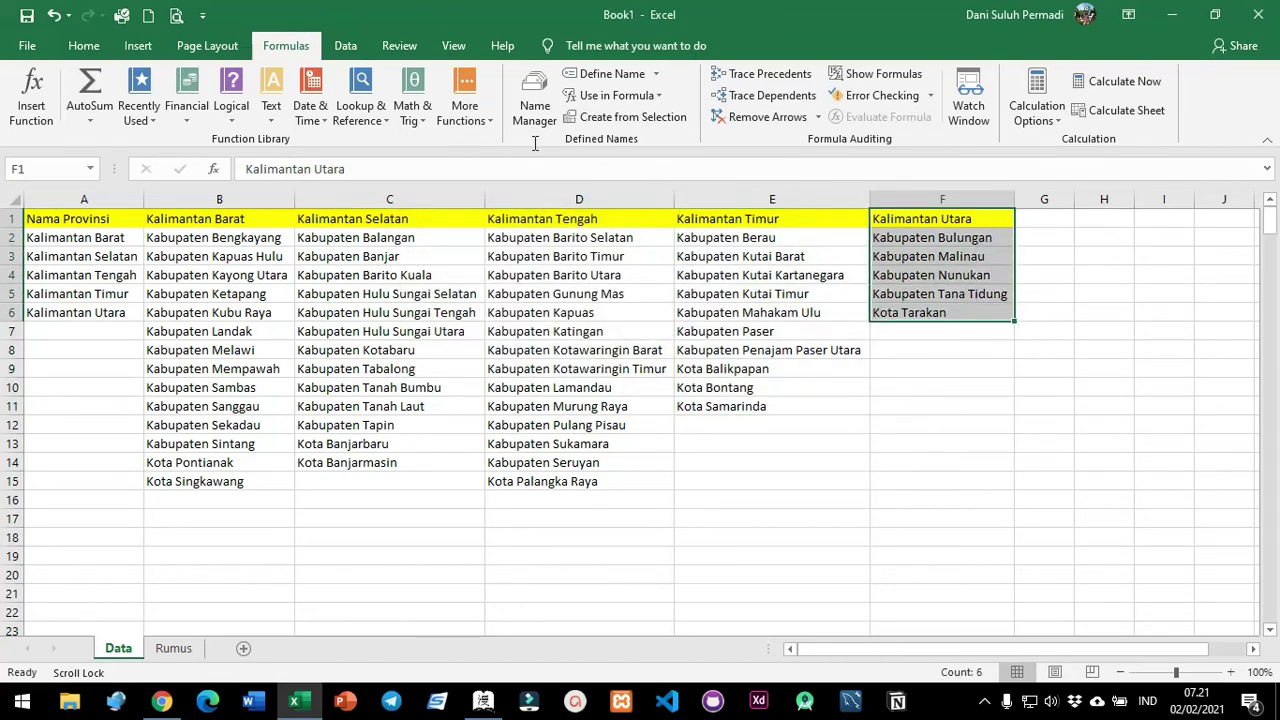
click(620, 117)
click(534, 357)
click(400, 350)
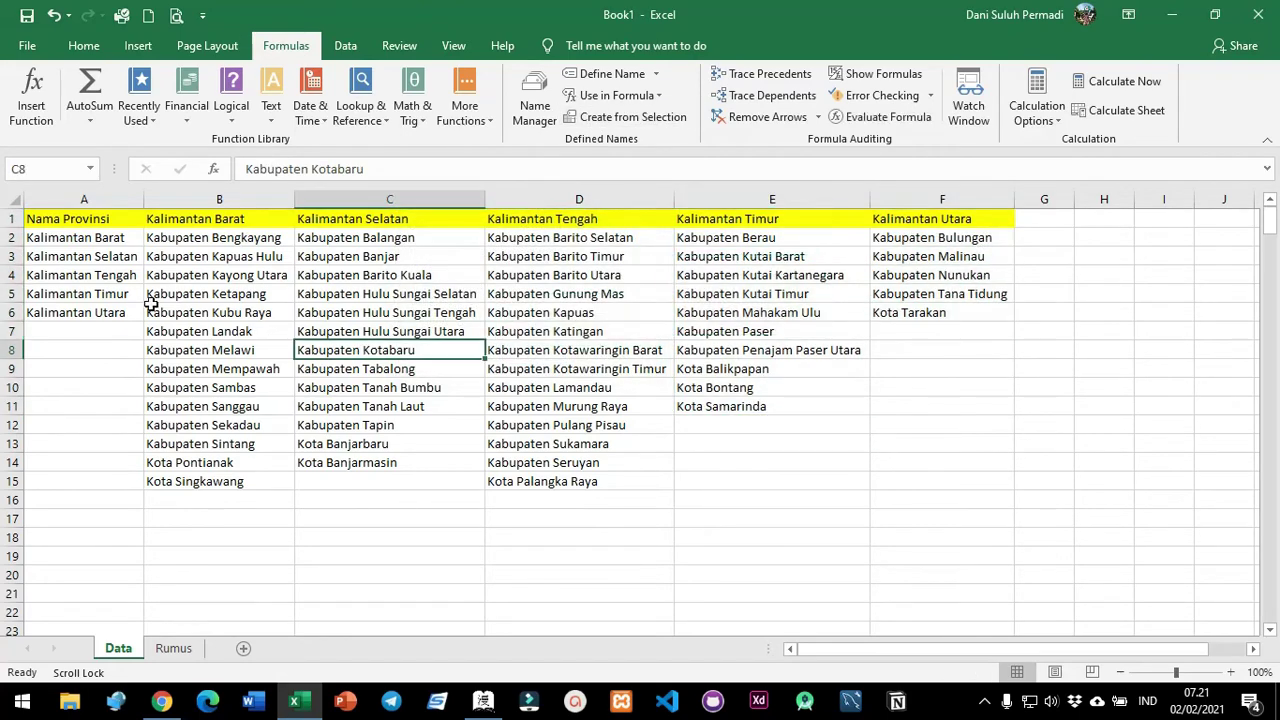
Try Kalimantan Selatan and Kalimantan Tengah in the PROVINSI cell C3 of the Rumus sheet, select C4 and return to the Data sheet.
click(173, 648)
click(563, 451)
click(380, 400)
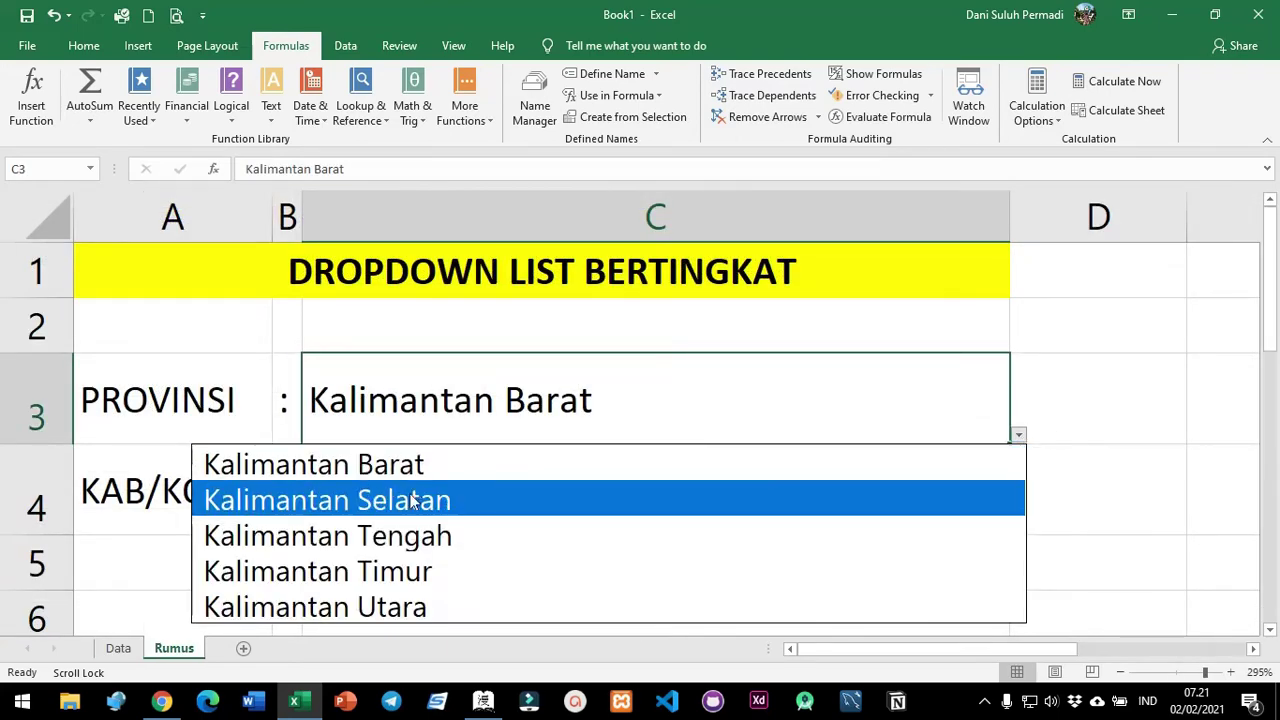
click(372, 514)
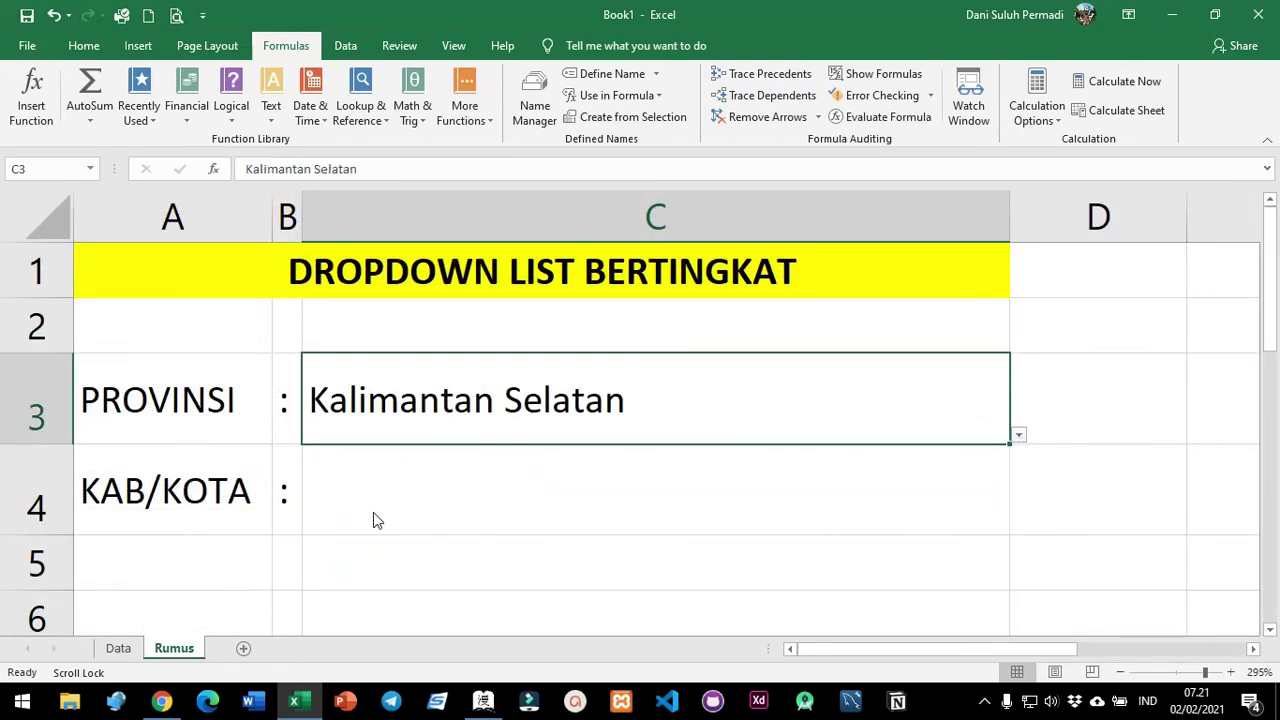
click(1019, 436)
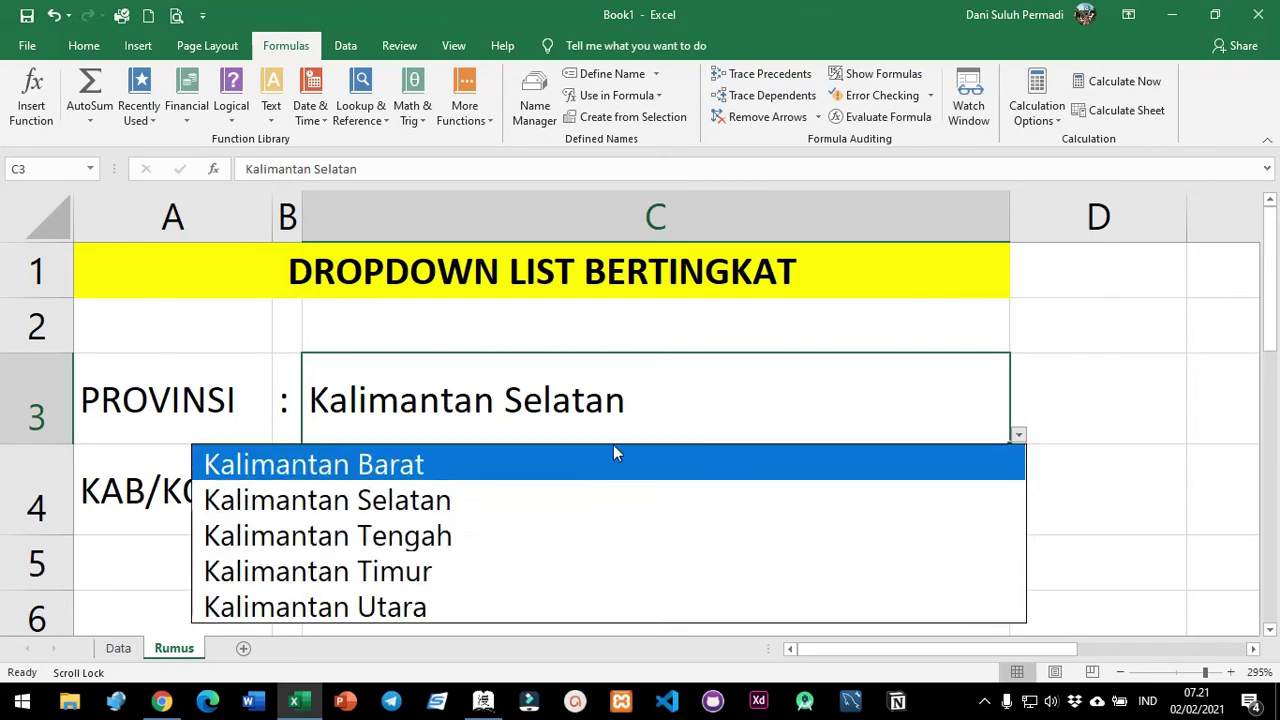
click(503, 537)
click(1025, 435)
click(914, 418)
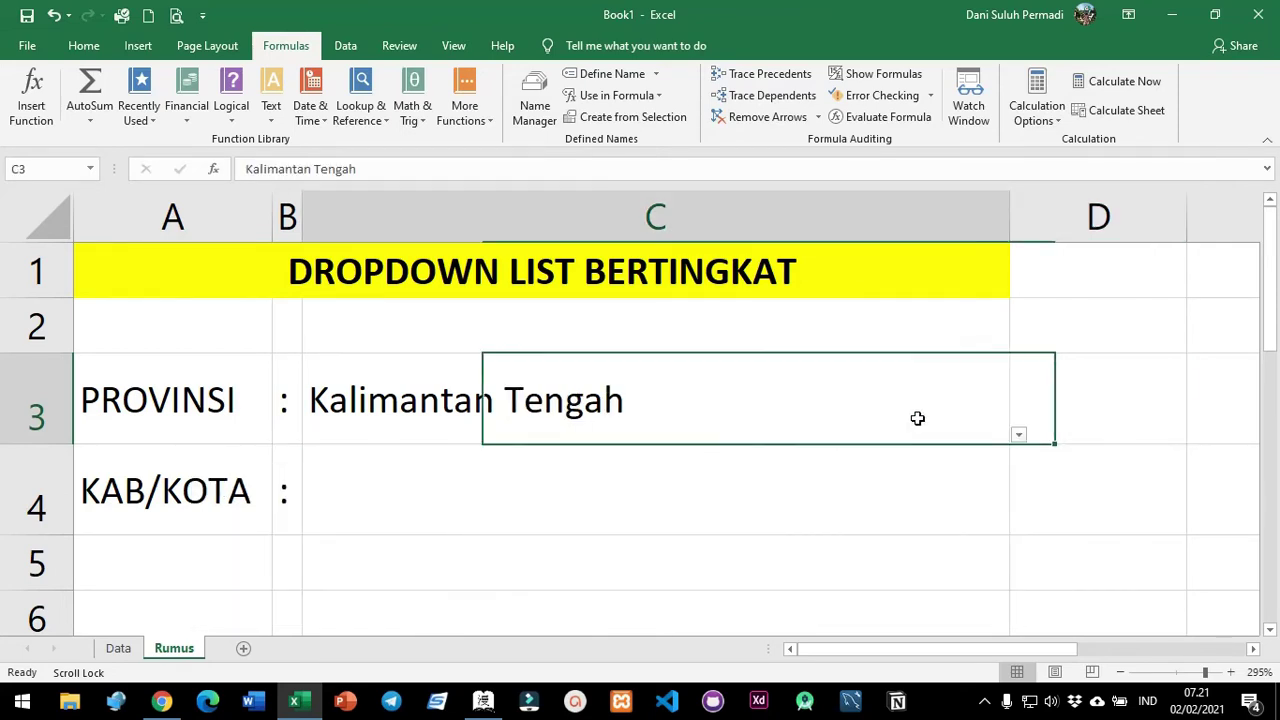
click(654, 507)
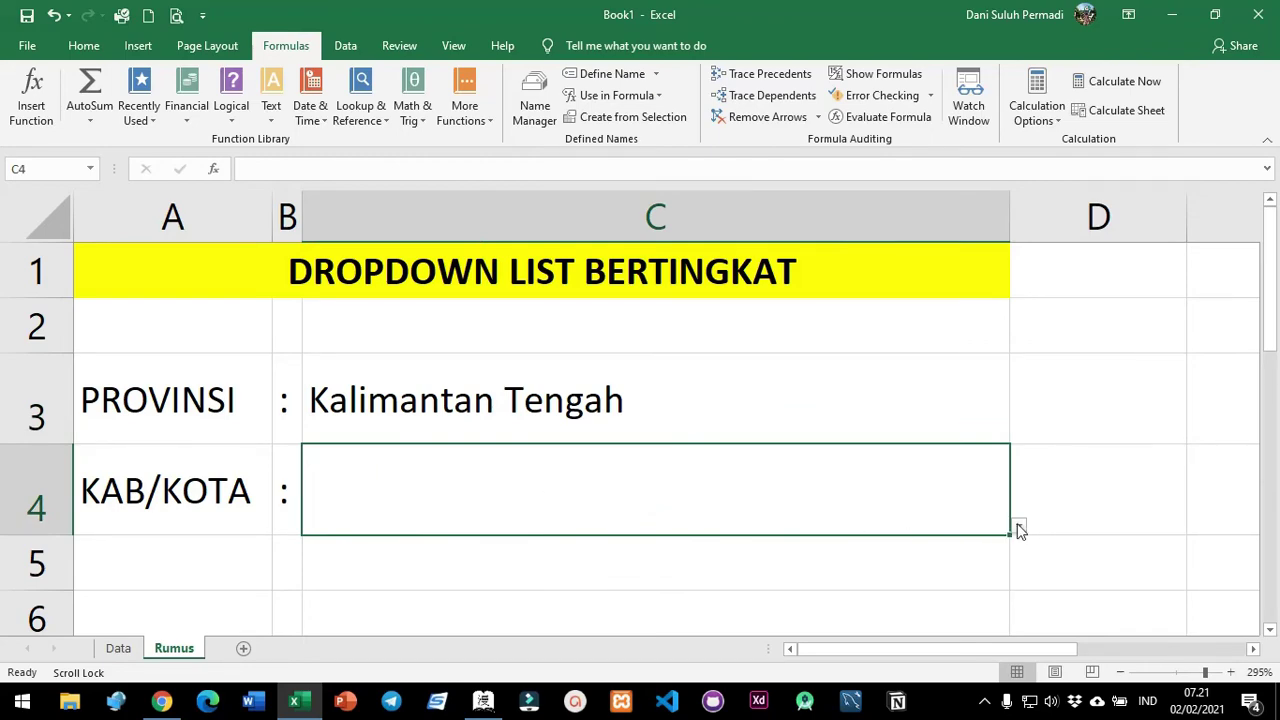
click(116, 650)
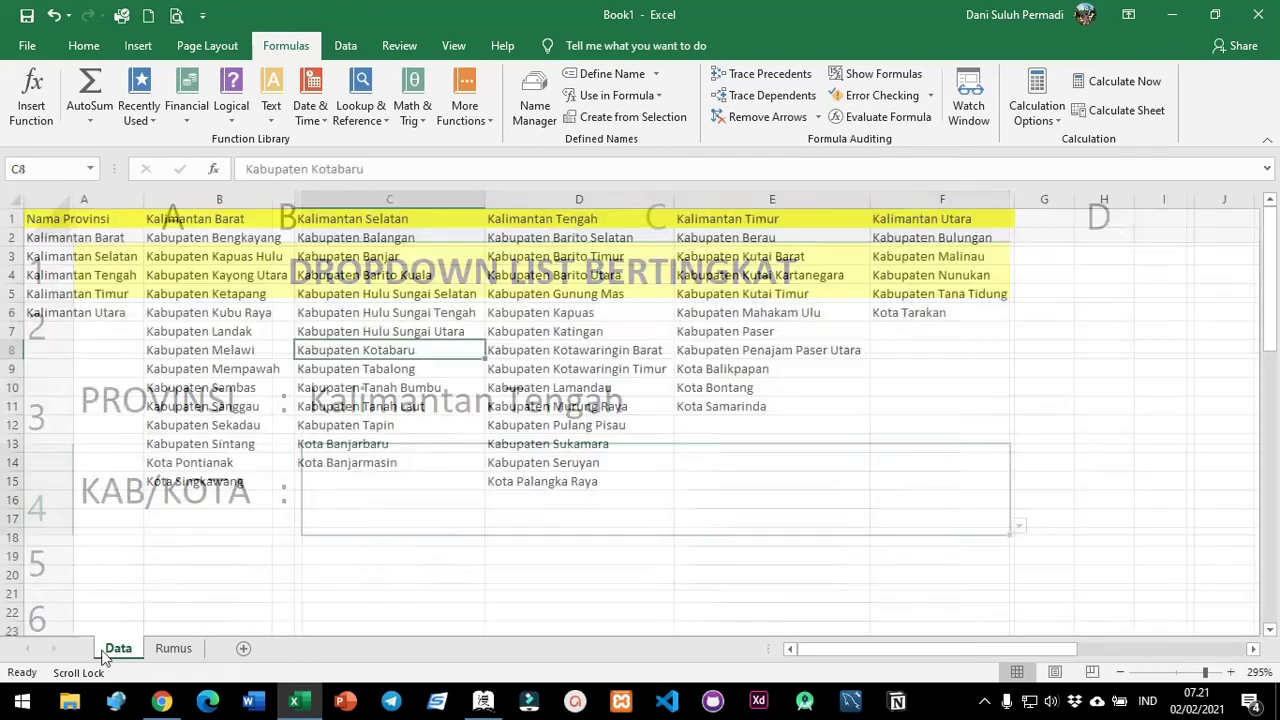
Check the range name assigned to B2:B15 on the Data sheet against the province name in A2.
drag(208, 240, 205, 484)
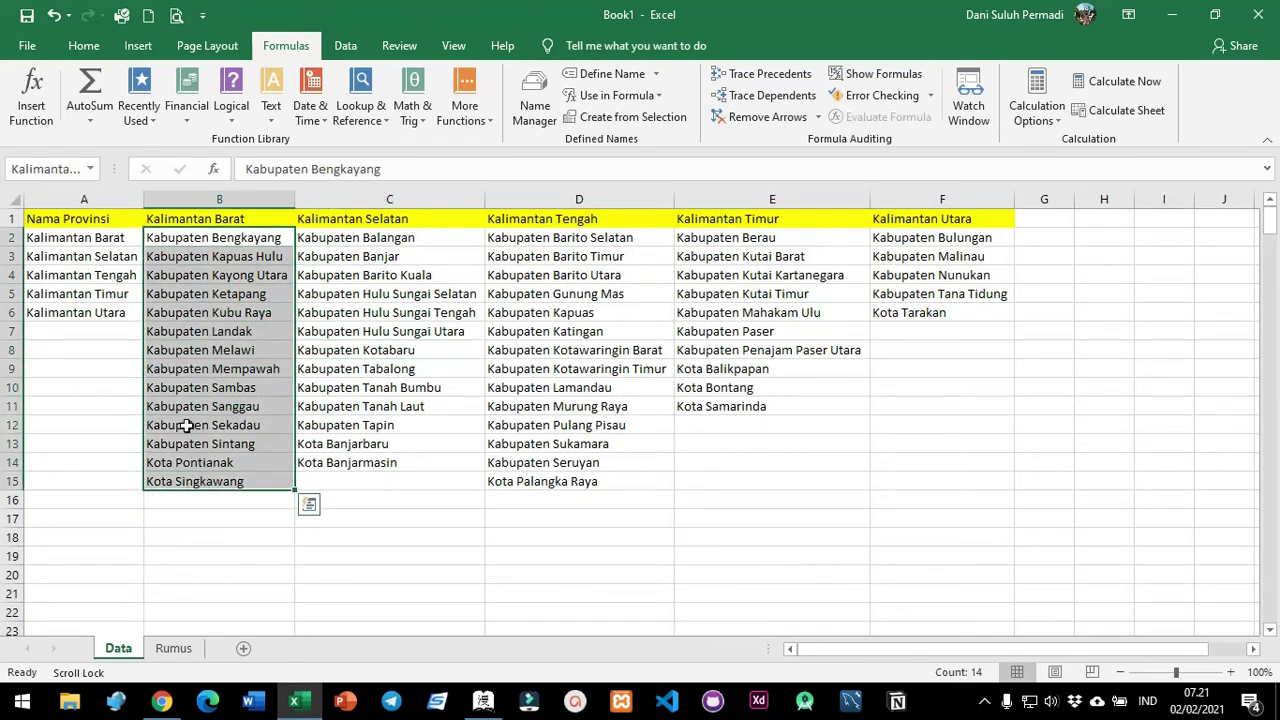
click(36, 170)
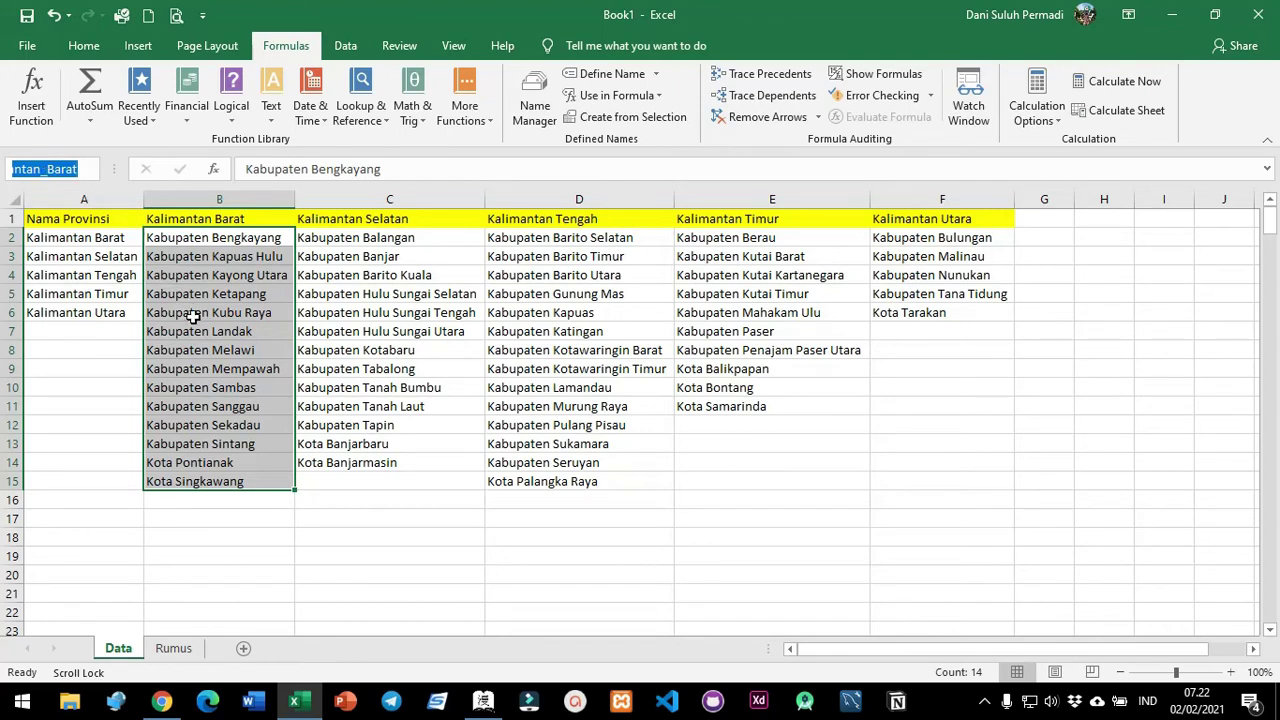
key(Return)
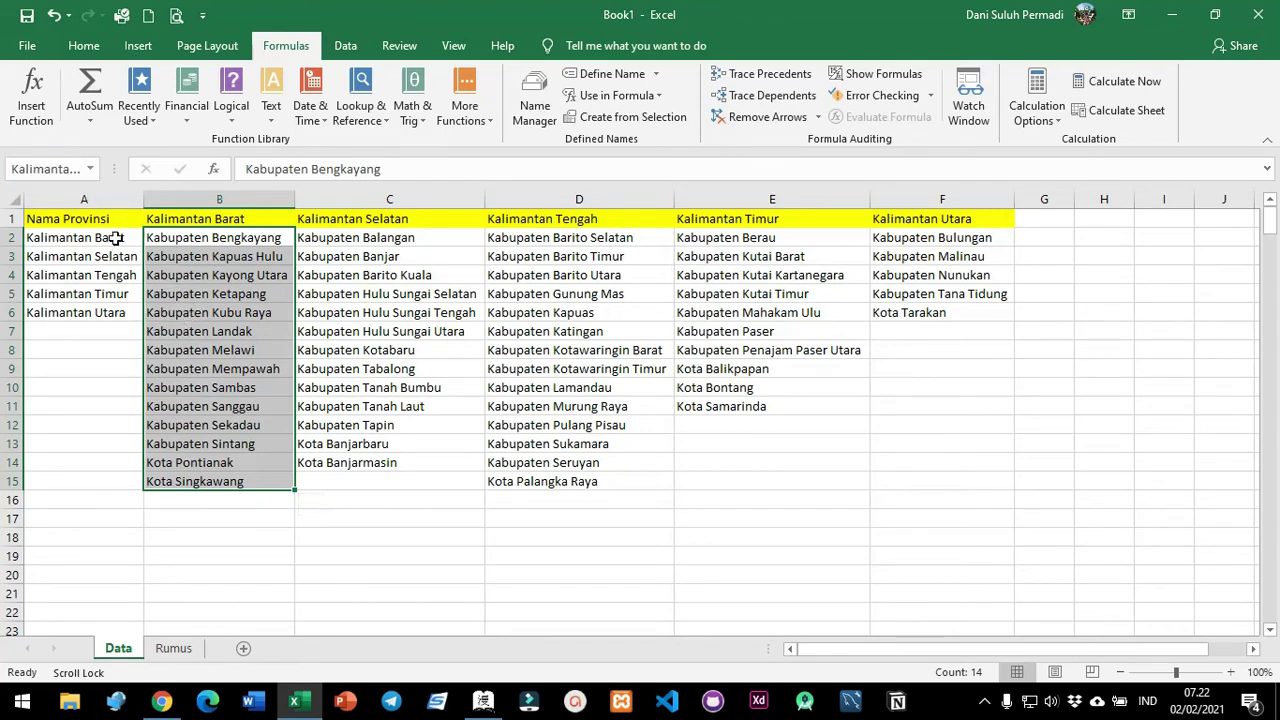
click(115, 240)
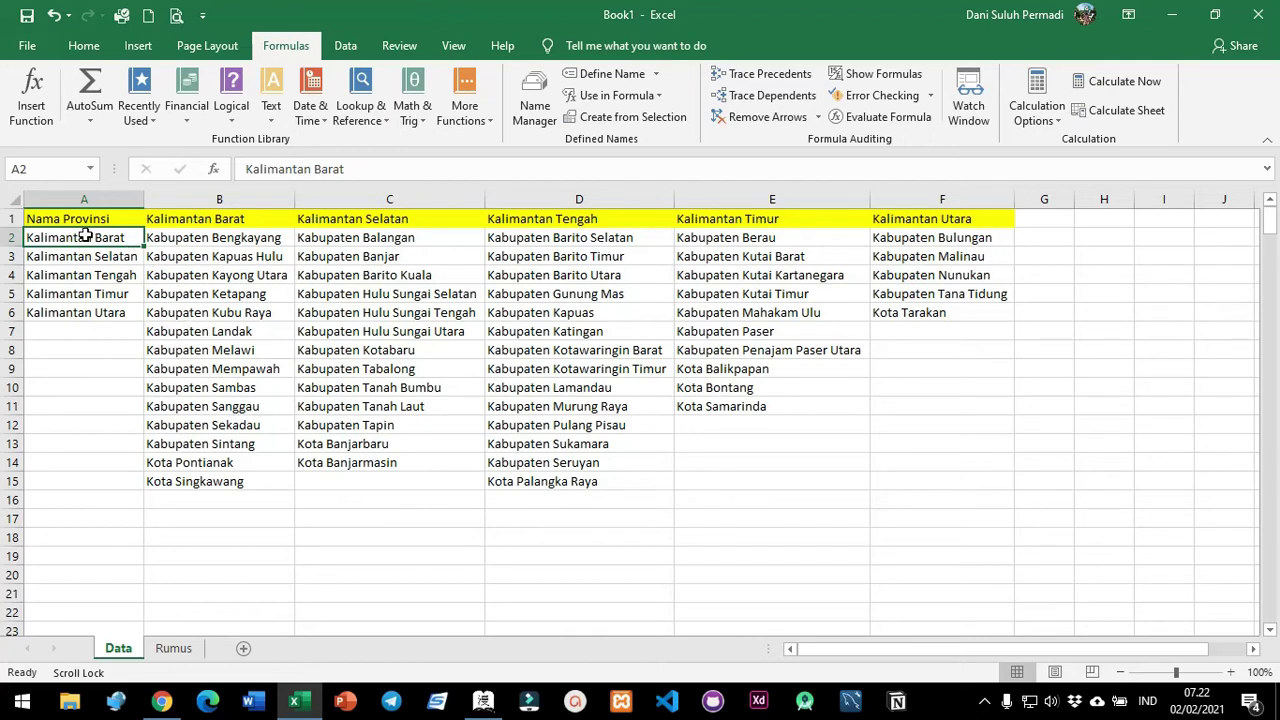
Enter Kalimantan_Tengah in helper cell D3 of the Rumus sheet.
click(174, 648)
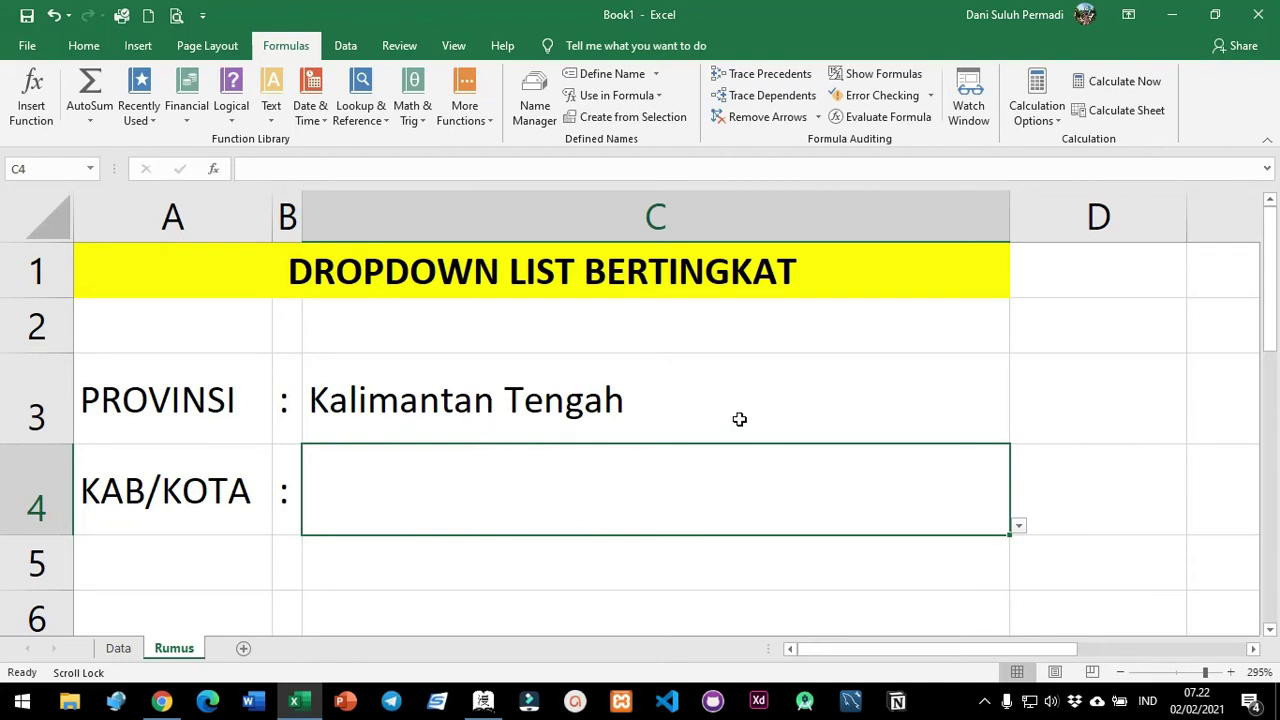
click(1056, 430)
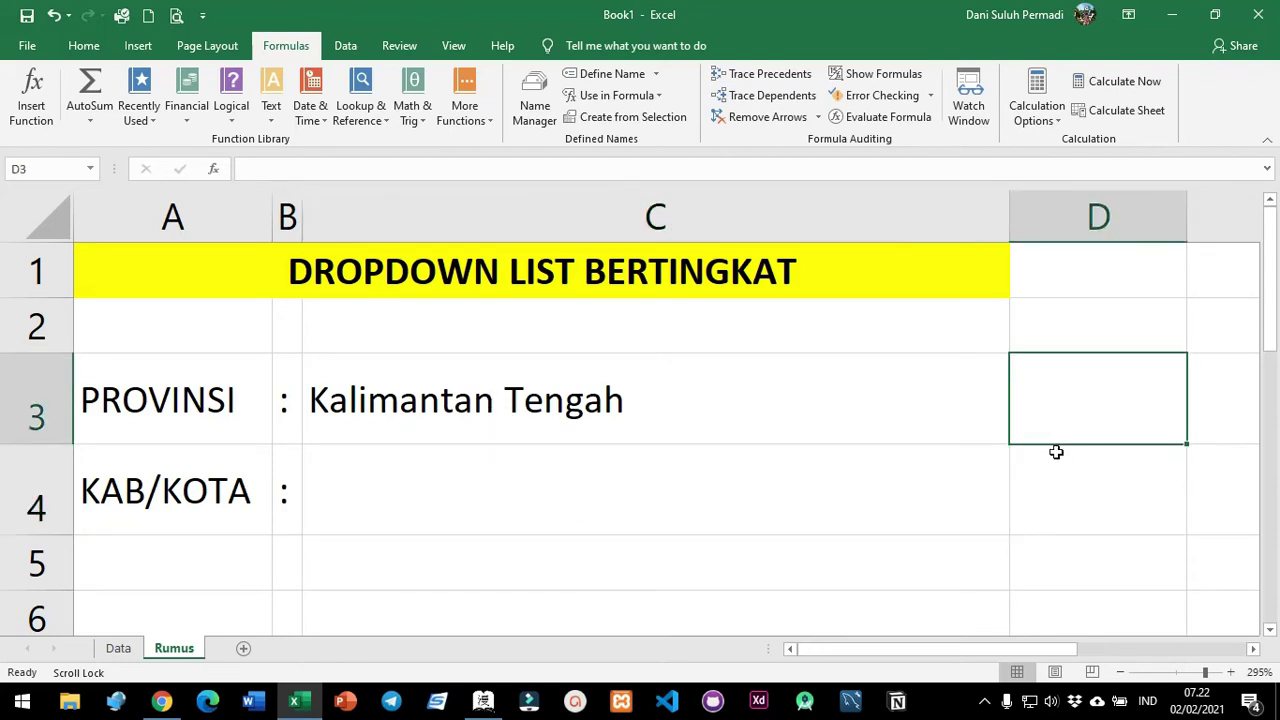
scroll(889, 403, down, 1)
scroll(902, 400, up, 1)
text(Kalimantan)
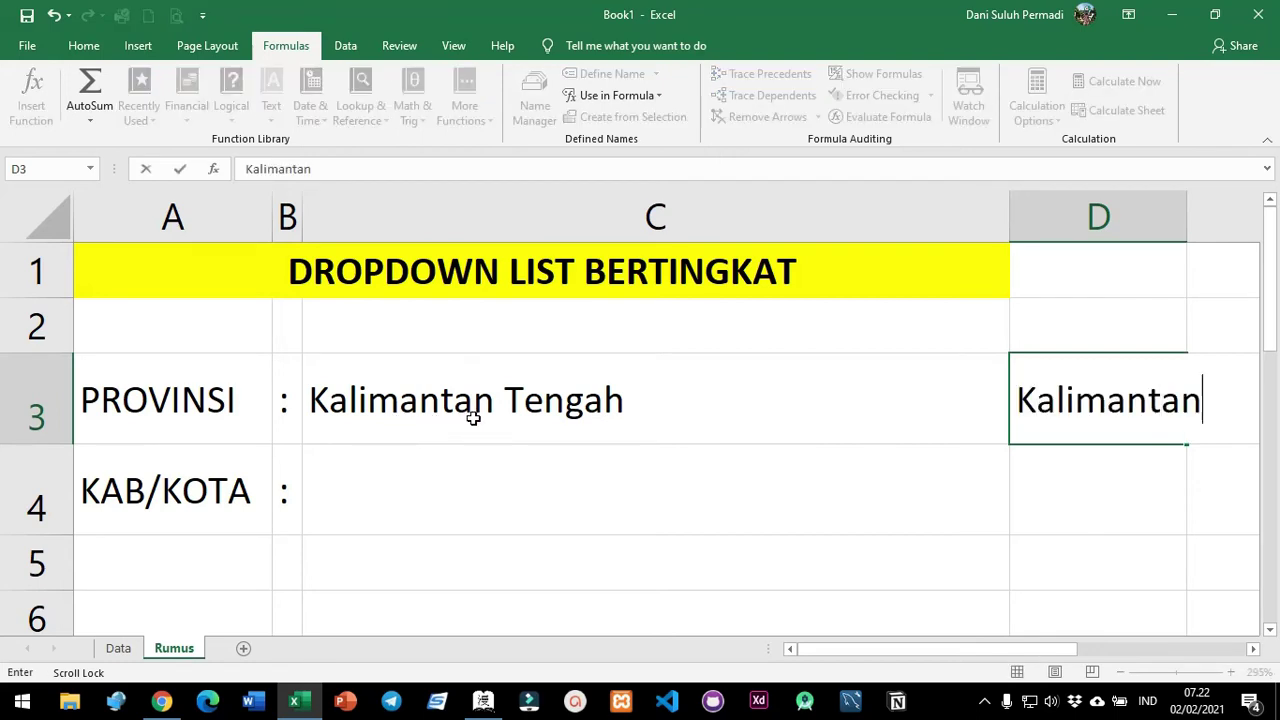
text(_Tengah)
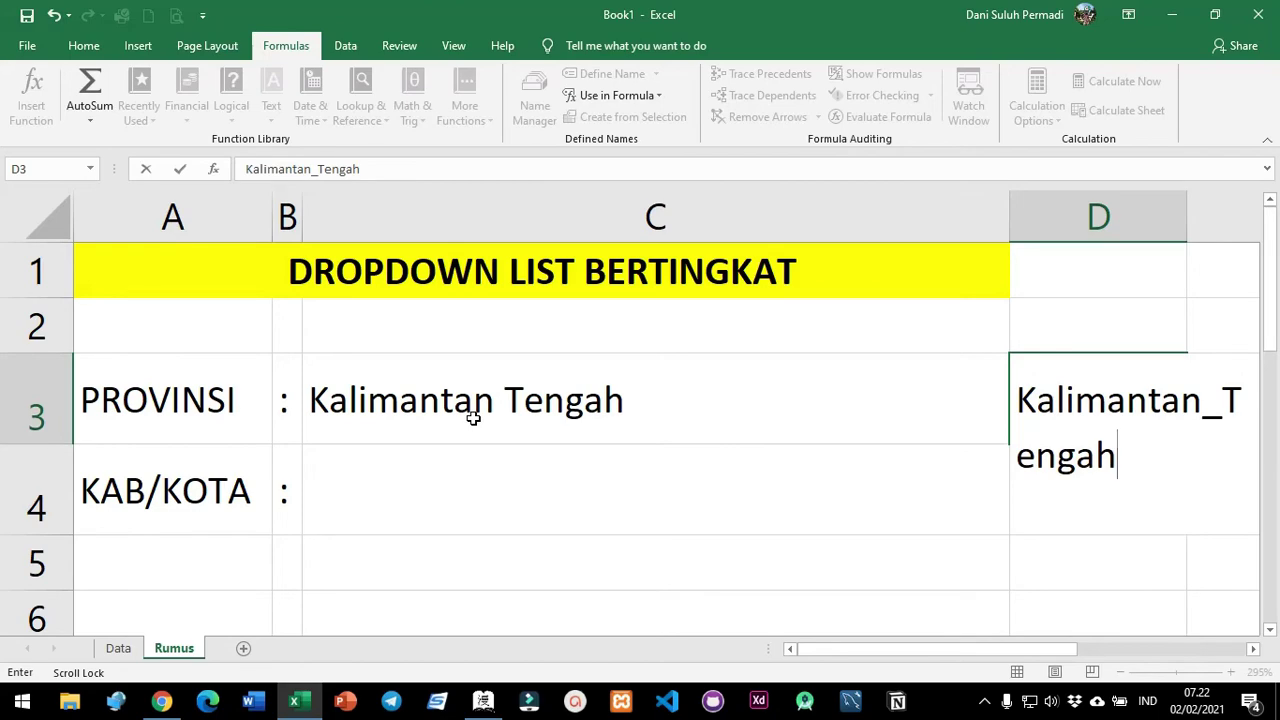
key(Return)
click(1088, 410)
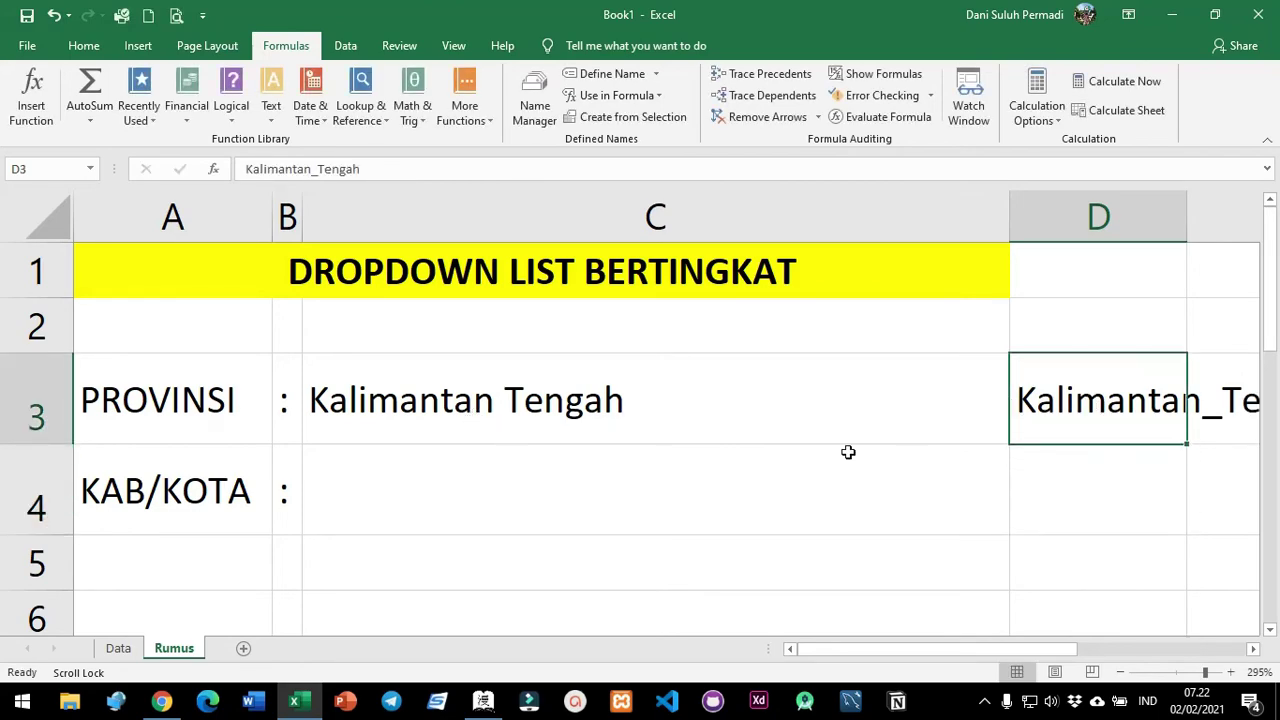
Change the list validation source of KAB/KOTA cell C4 so that INDIRECT refers to cell D3.
click(776, 466)
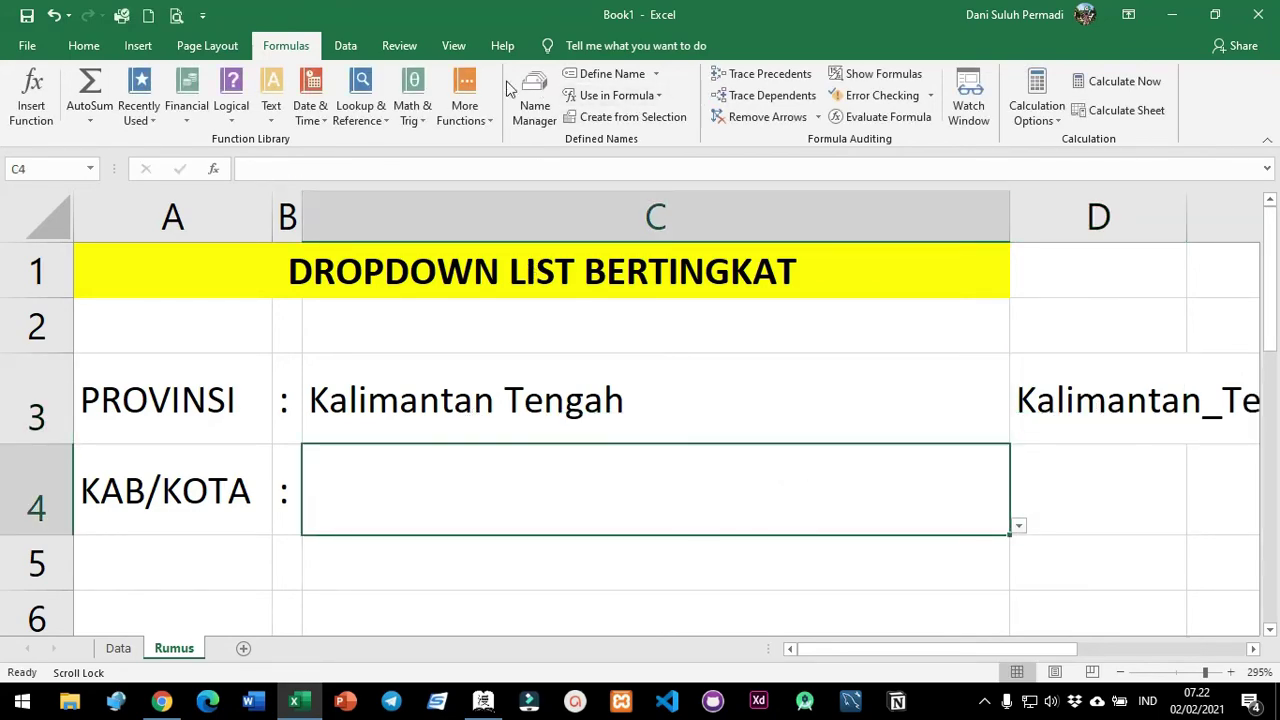
click(345, 46)
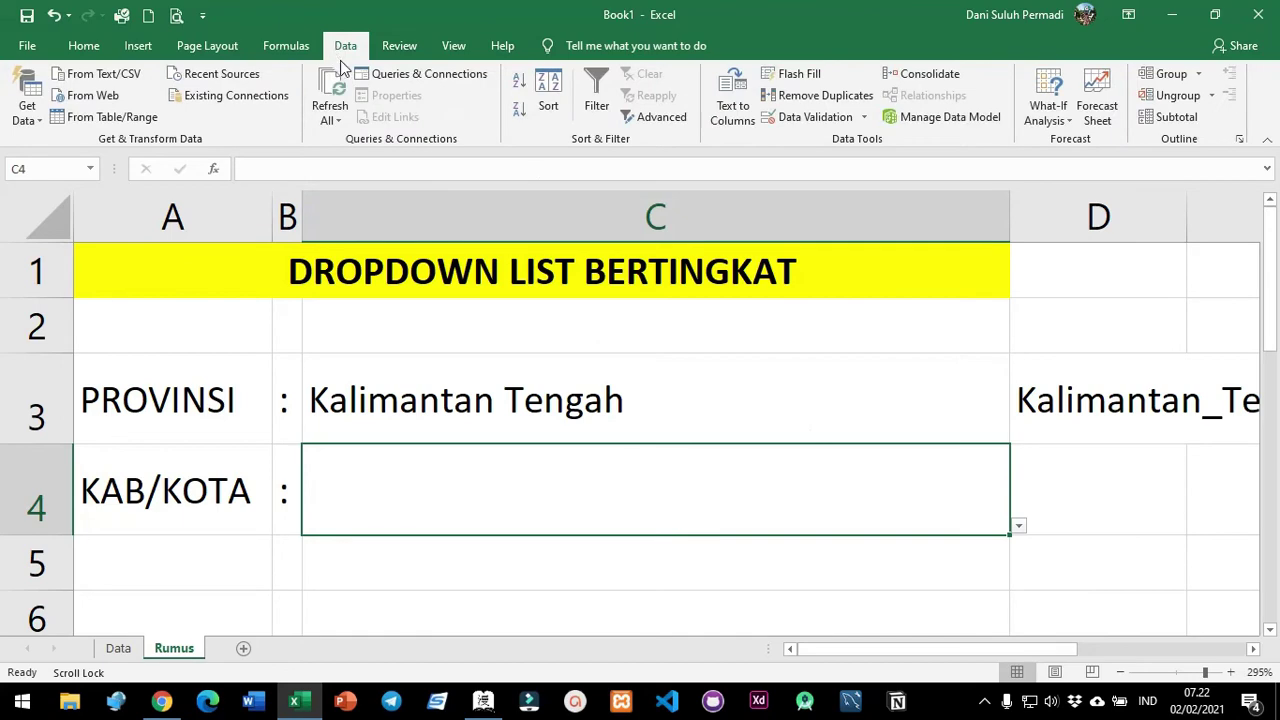
click(812, 117)
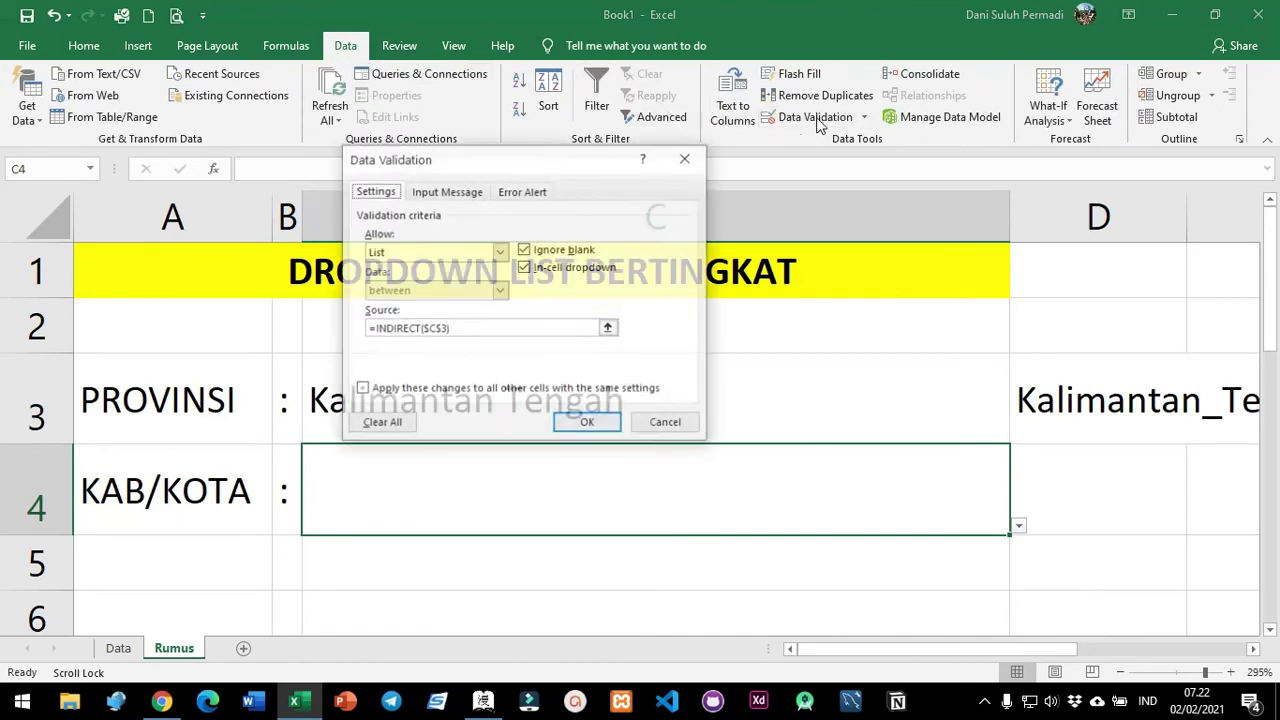
click(453, 329)
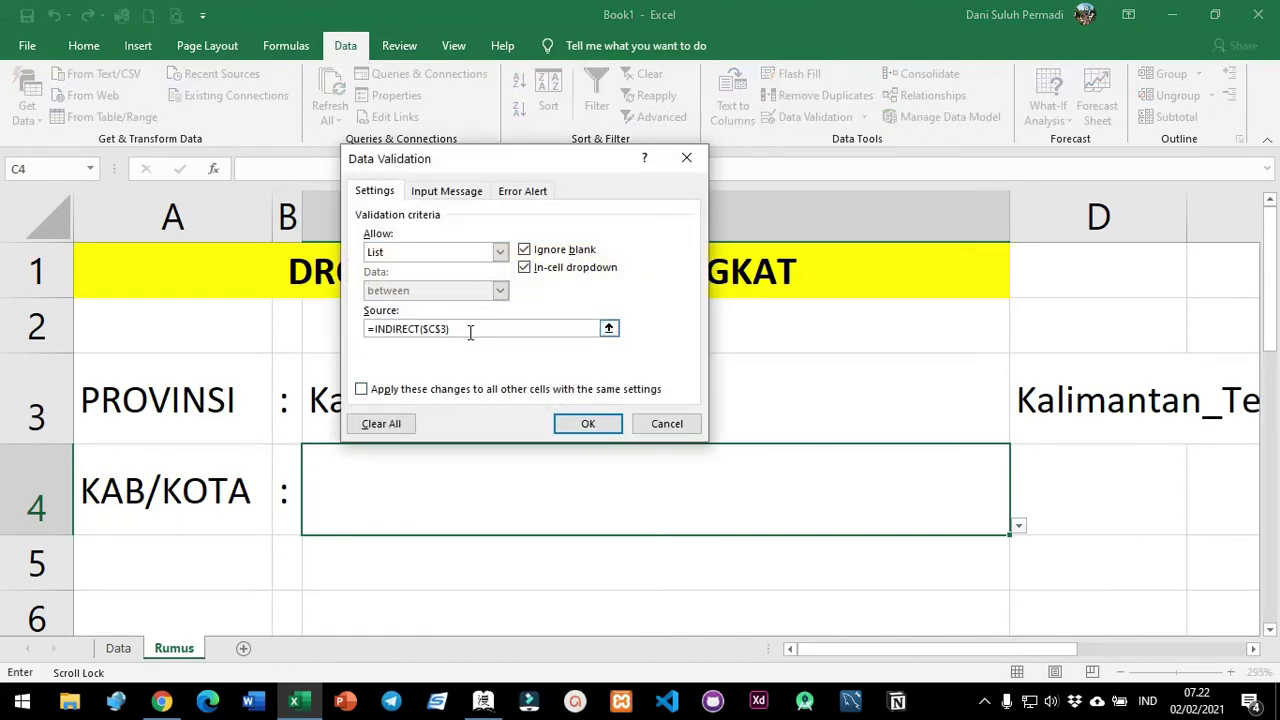
key(Left)
key(Left)
key(Left)
key(Left)
key(BackSpace)
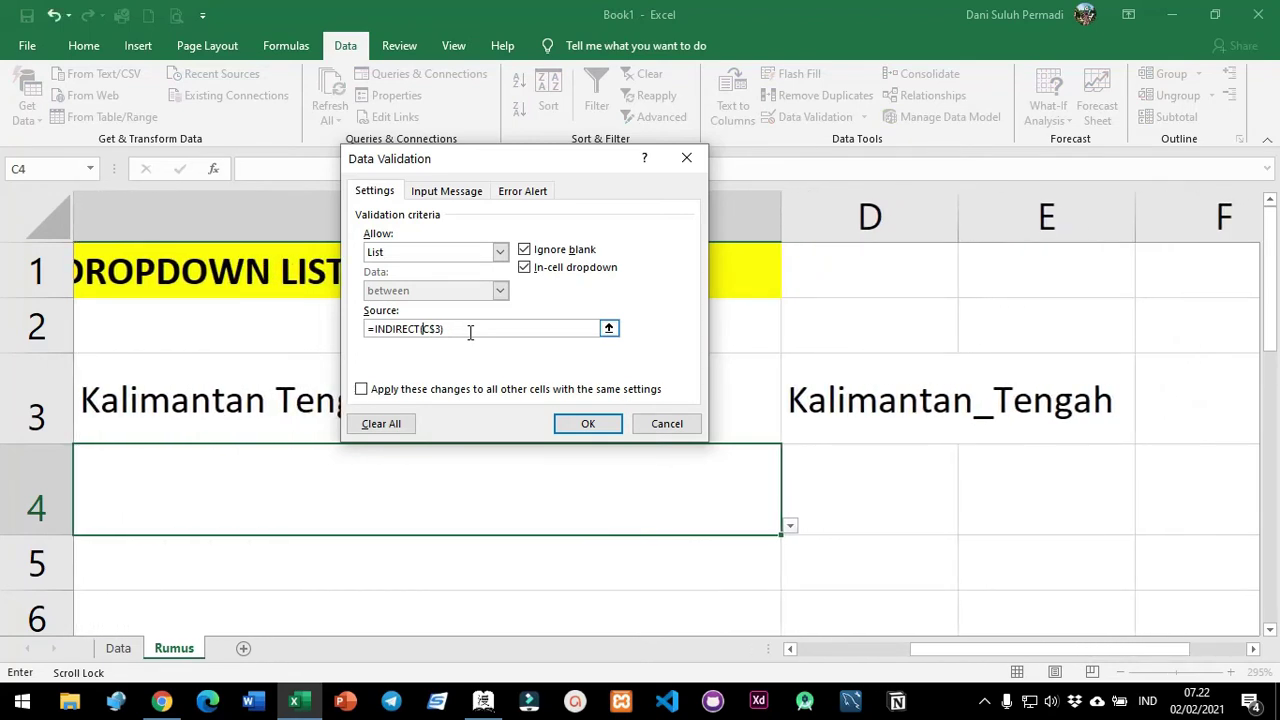
key(Left)
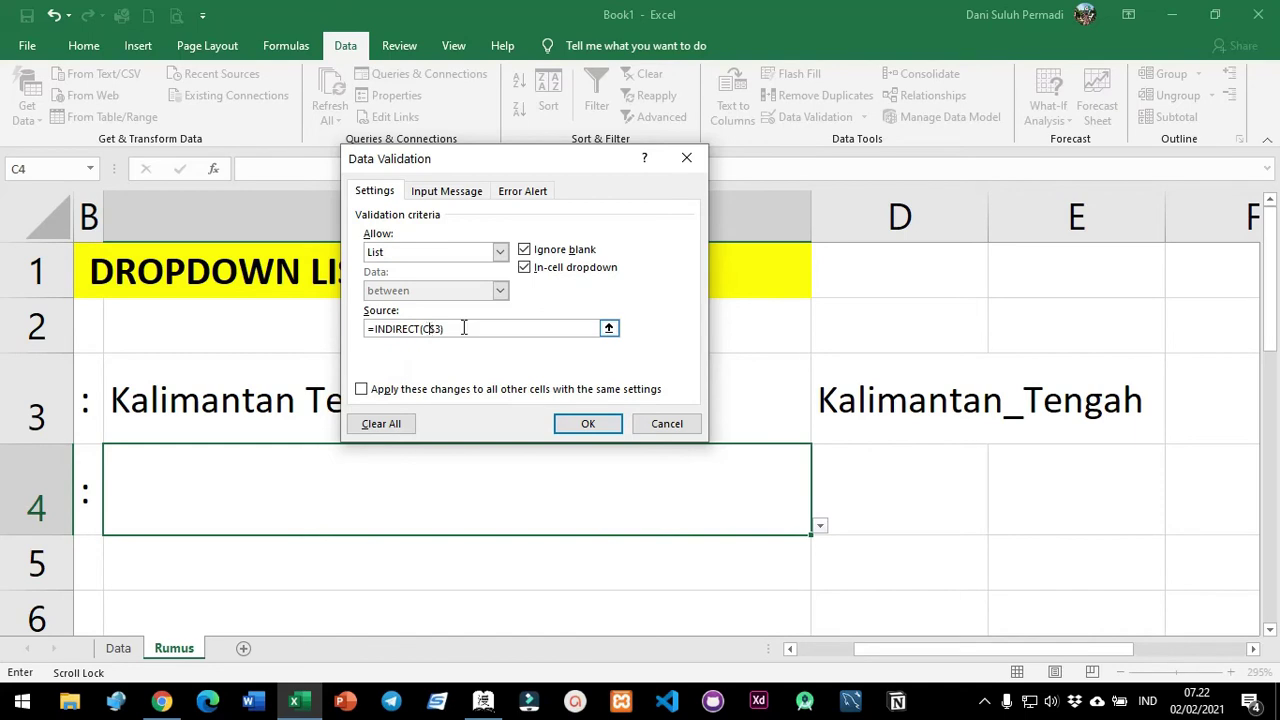
key(BackSpace)
key(Return)
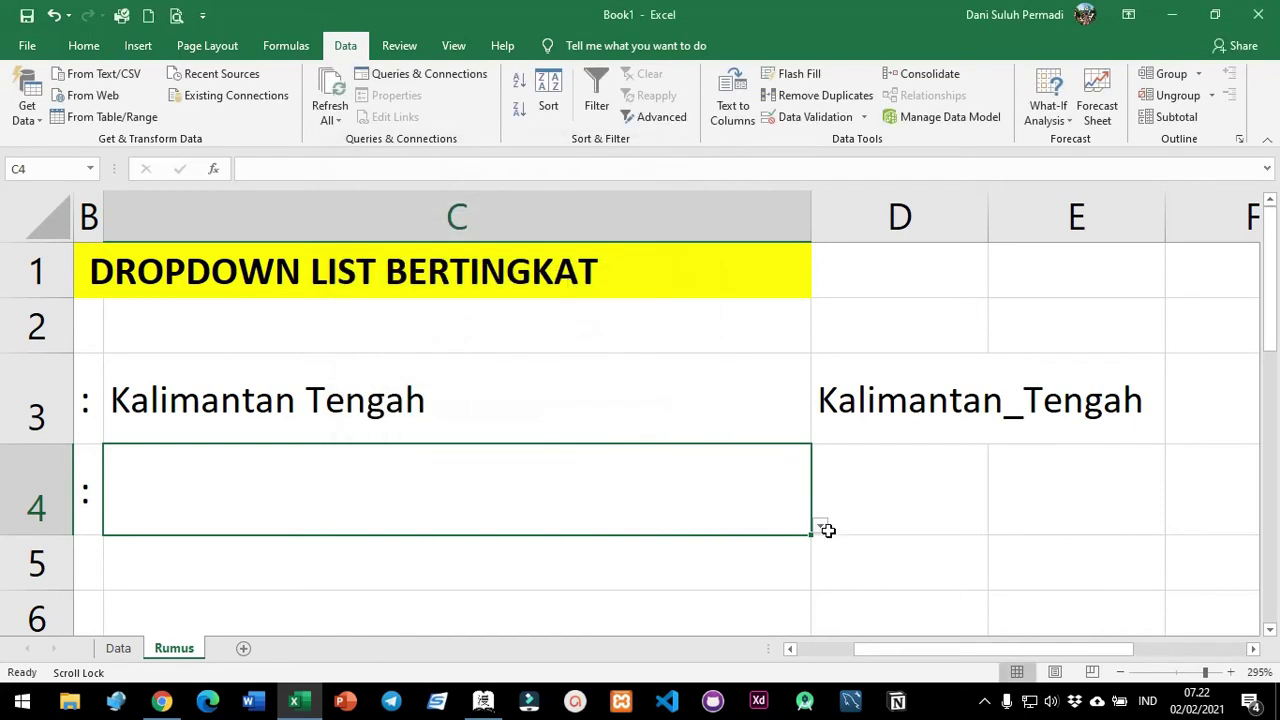
Browse the regency and city choices in the C4 dropdown without picking one.
click(828, 530)
click(770, 498)
click(819, 528)
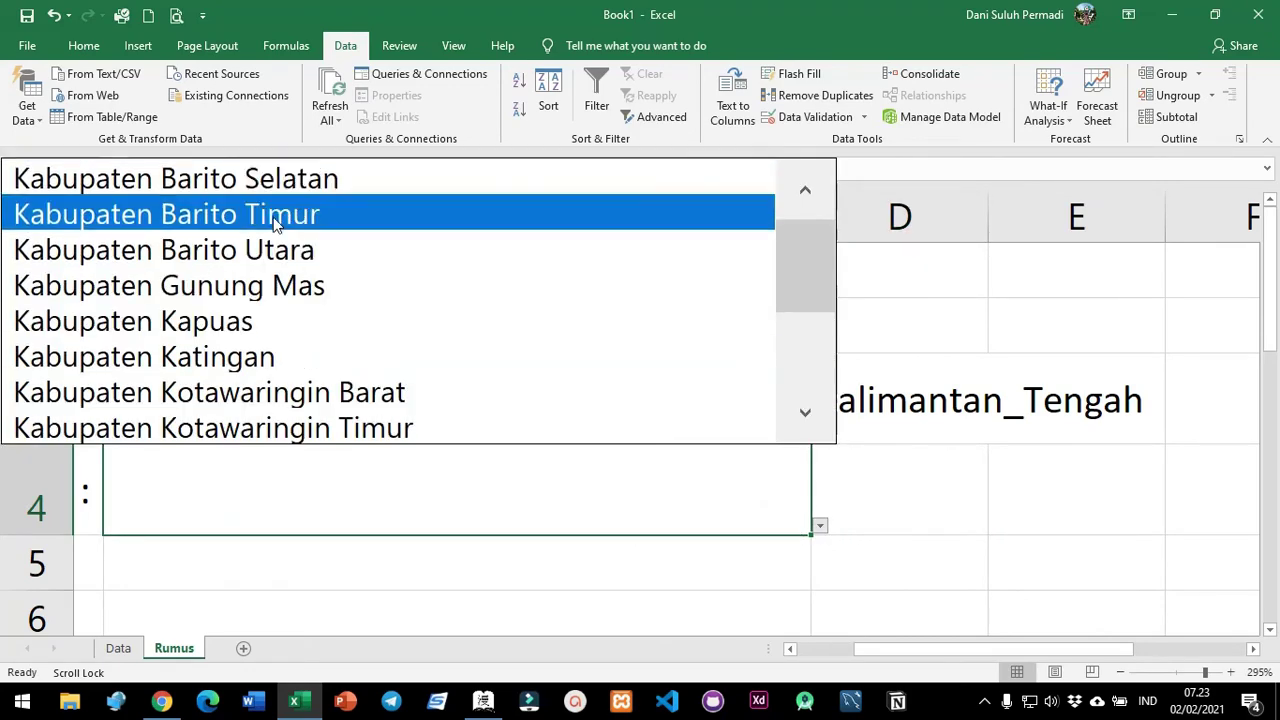
drag(811, 275, 797, 150)
click(660, 553)
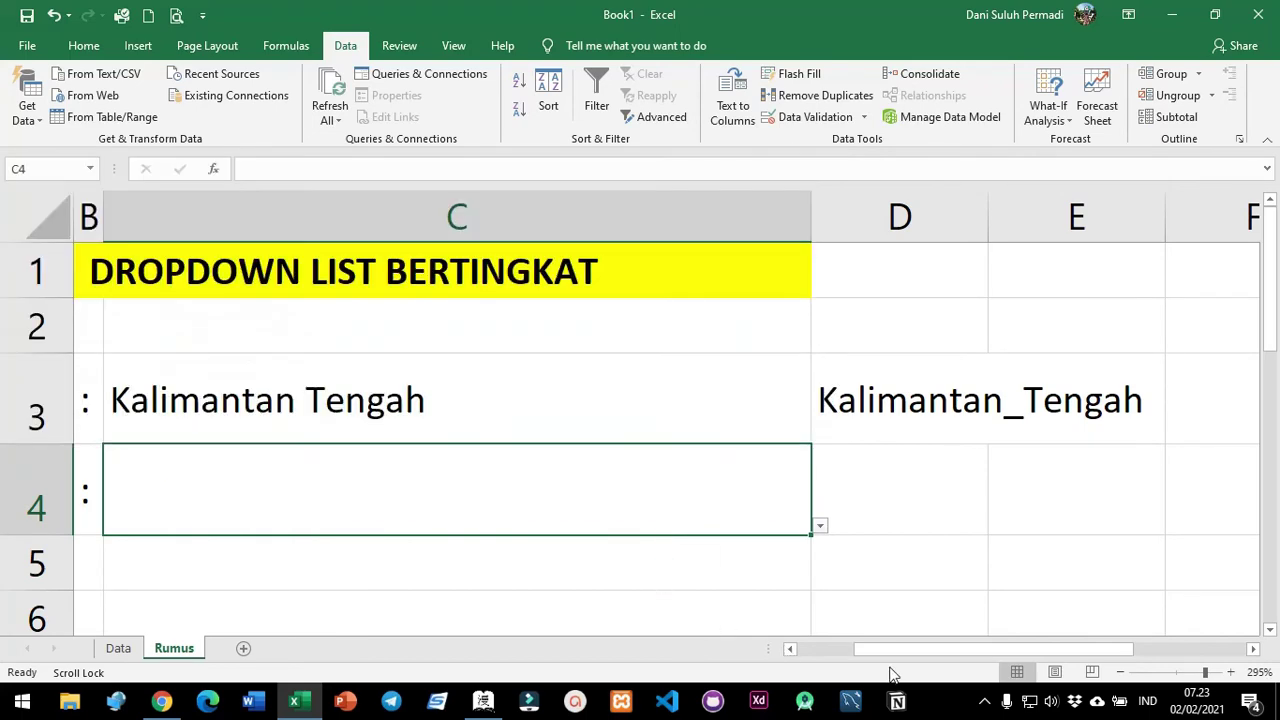
Examine the province in C3, the IF formula in D3 and the data validation source of C4.
drag(917, 651, 783, 660)
click(1134, 418)
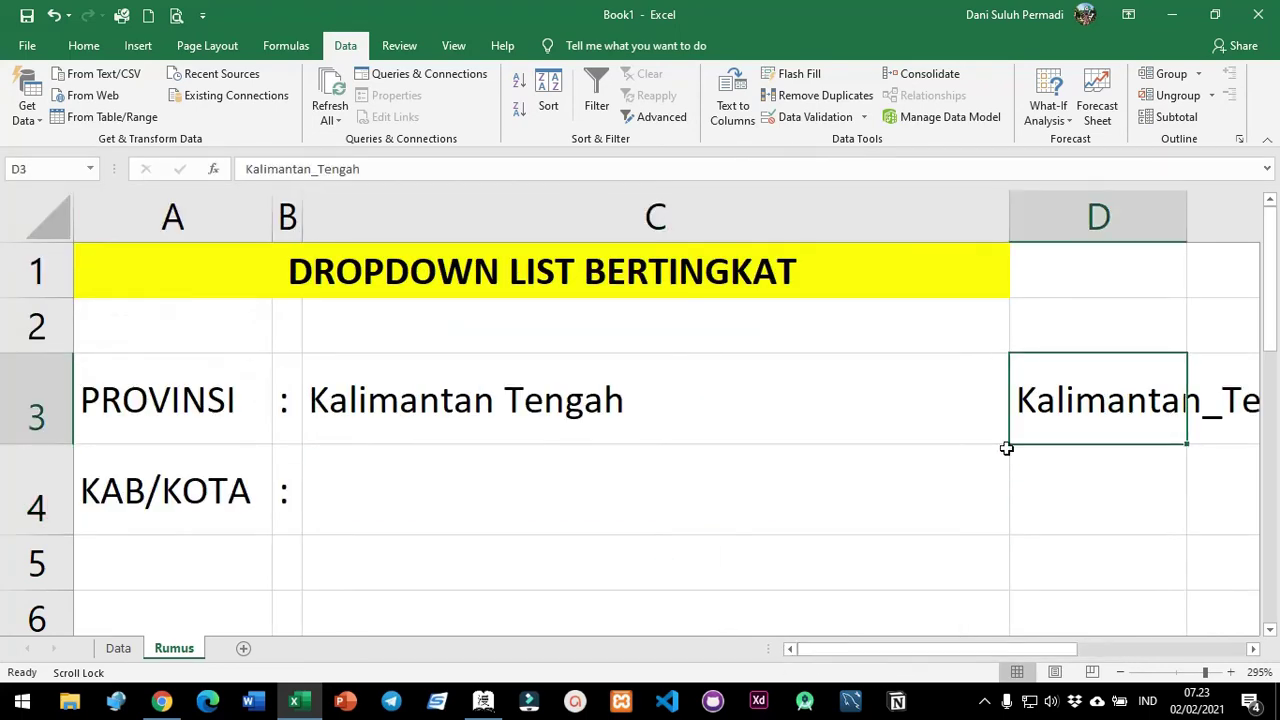
scroll(455, 449, down, 1)
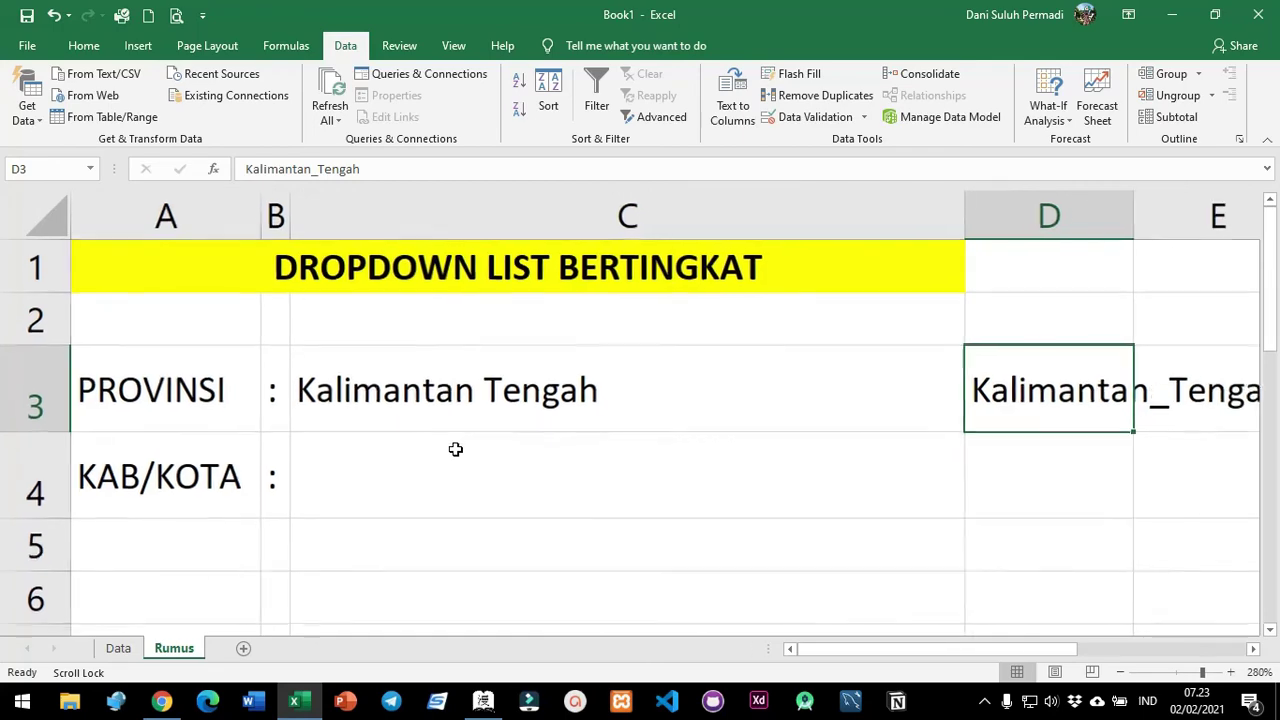
scroll(455, 449, down, 2)
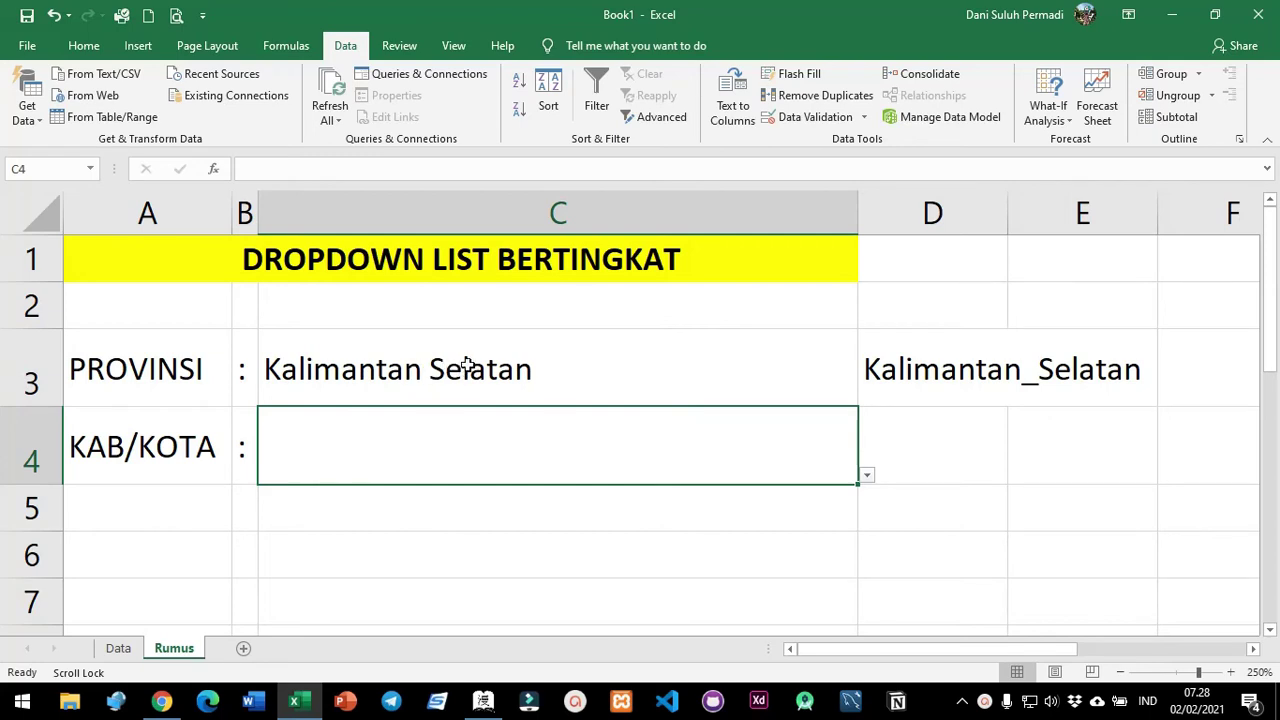
click(288, 335)
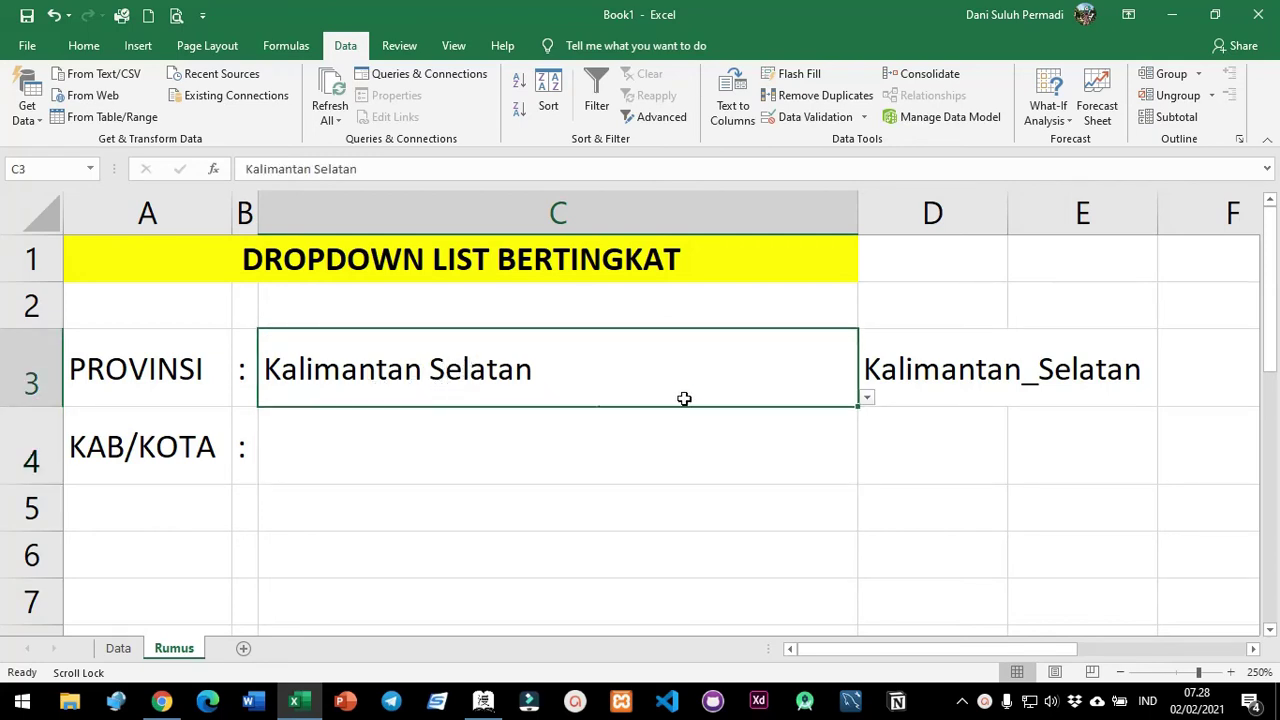
click(960, 362)
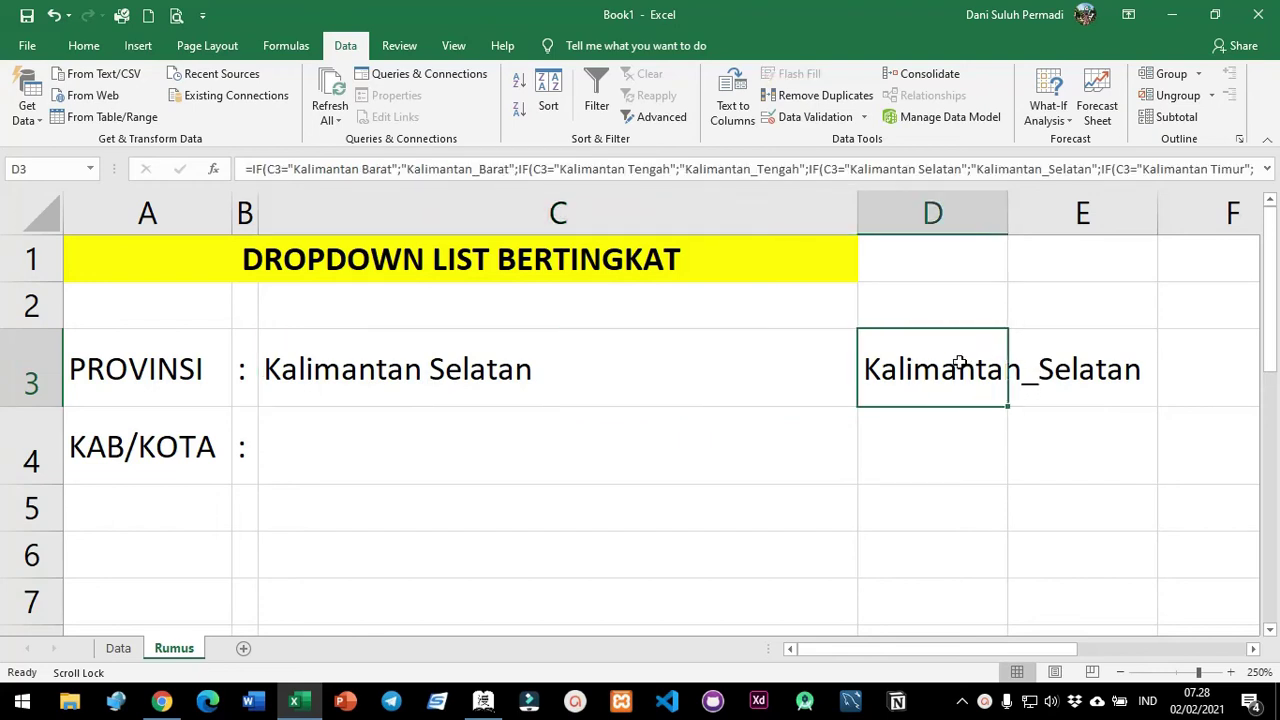
click(527, 435)
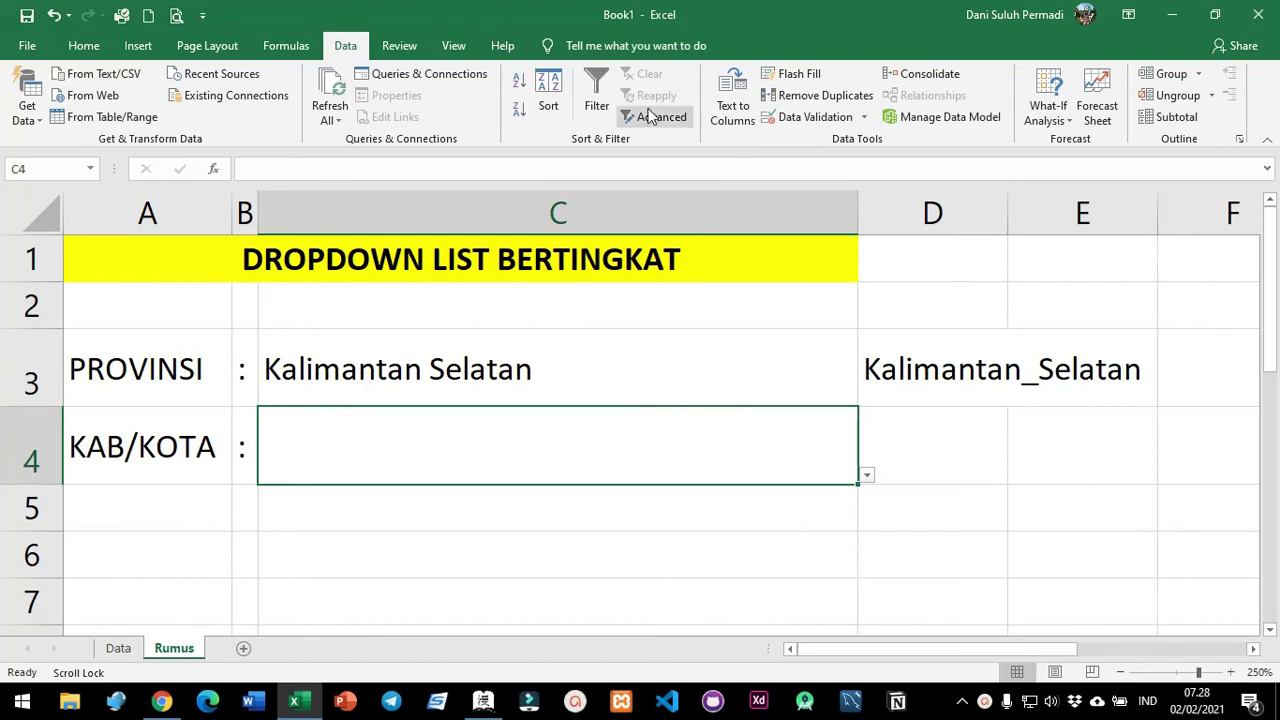
click(800, 117)
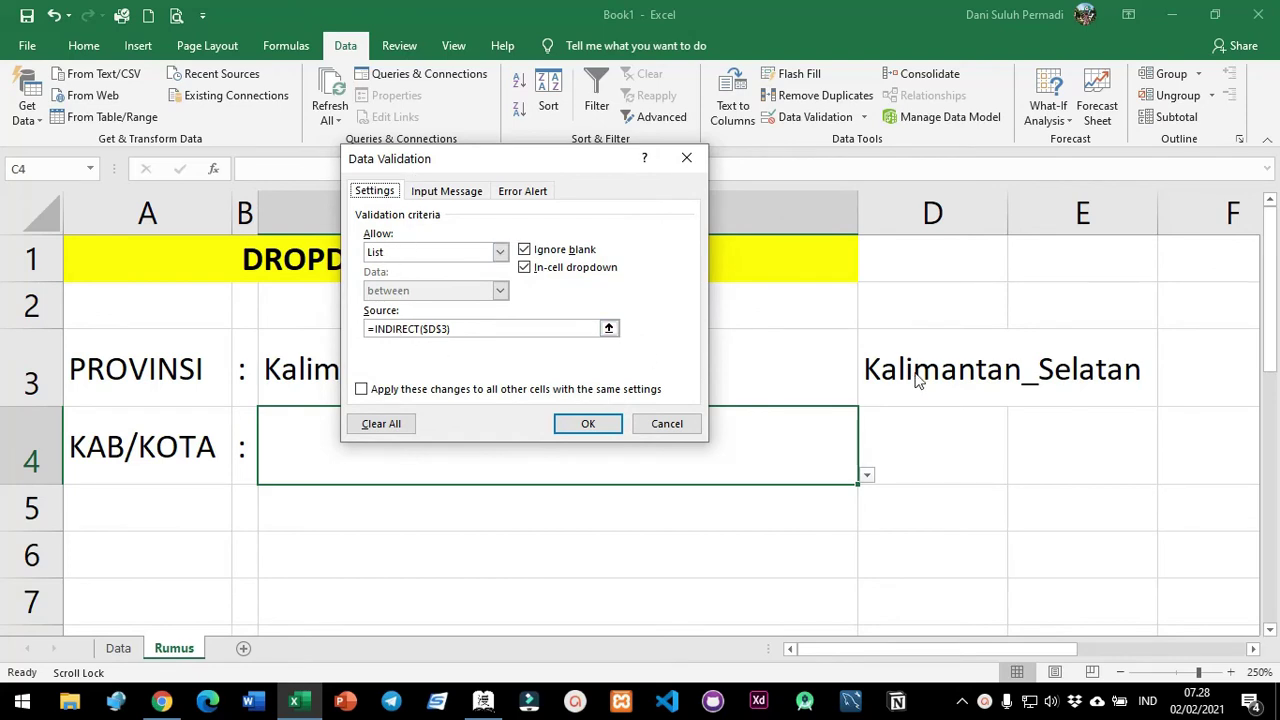
click(672, 423)
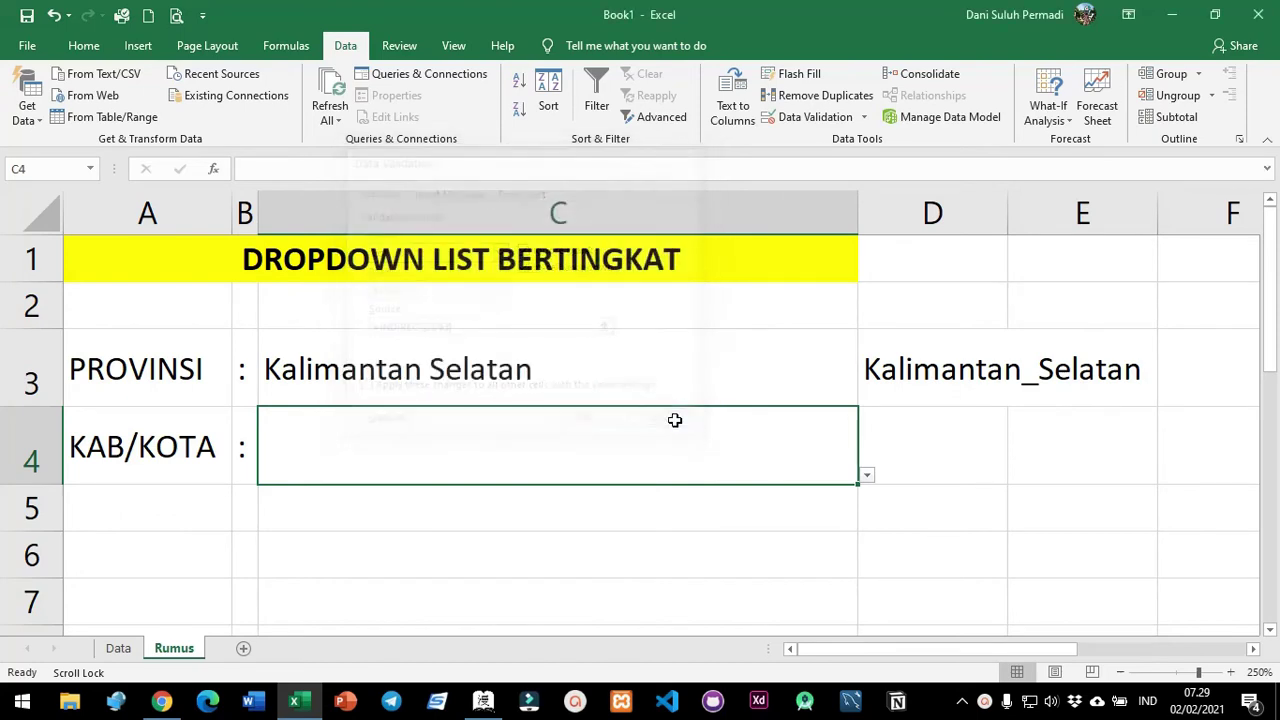
Choose Kalimantan Barat as the province in C3 and autofit the width of column D.
click(330, 370)
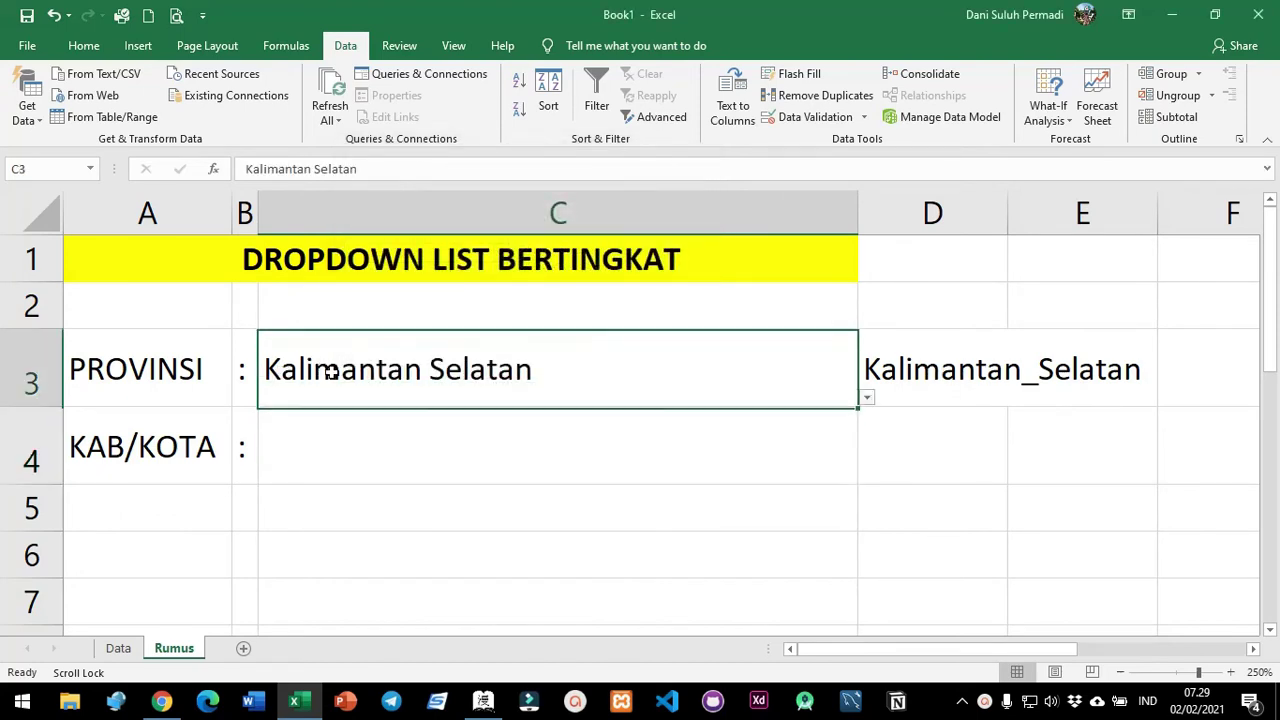
click(867, 398)
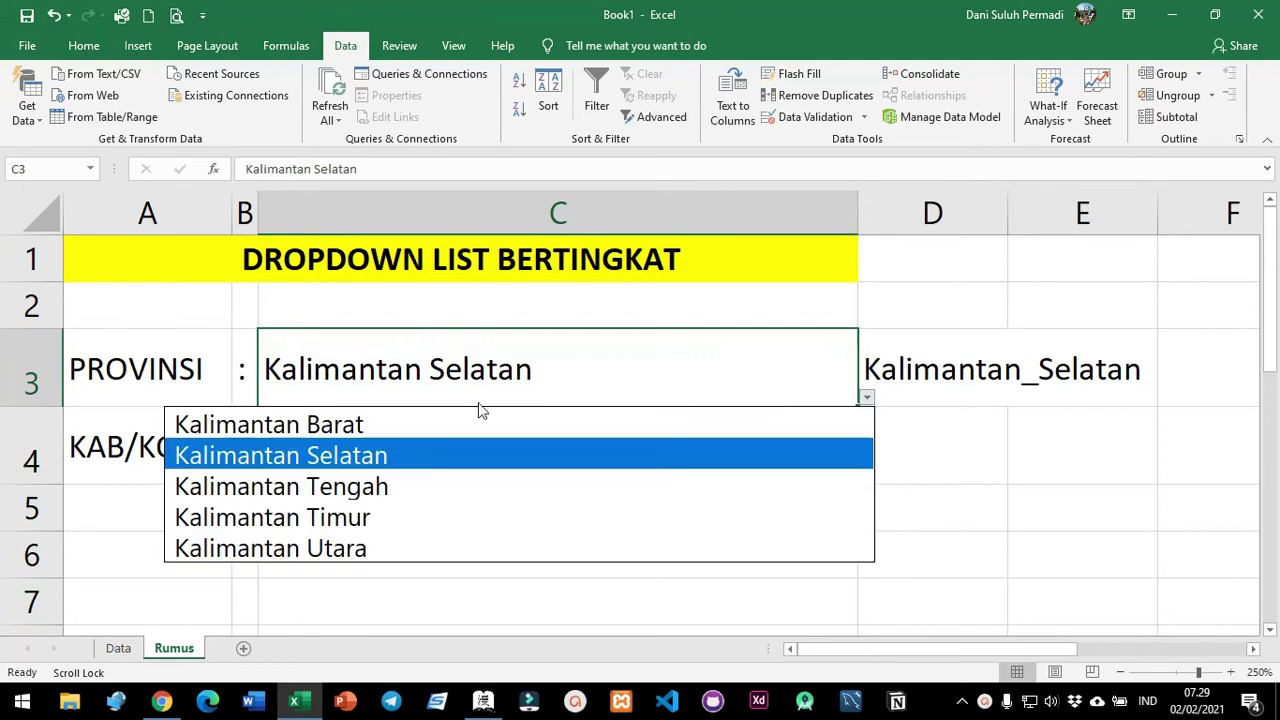
click(460, 421)
click(962, 394)
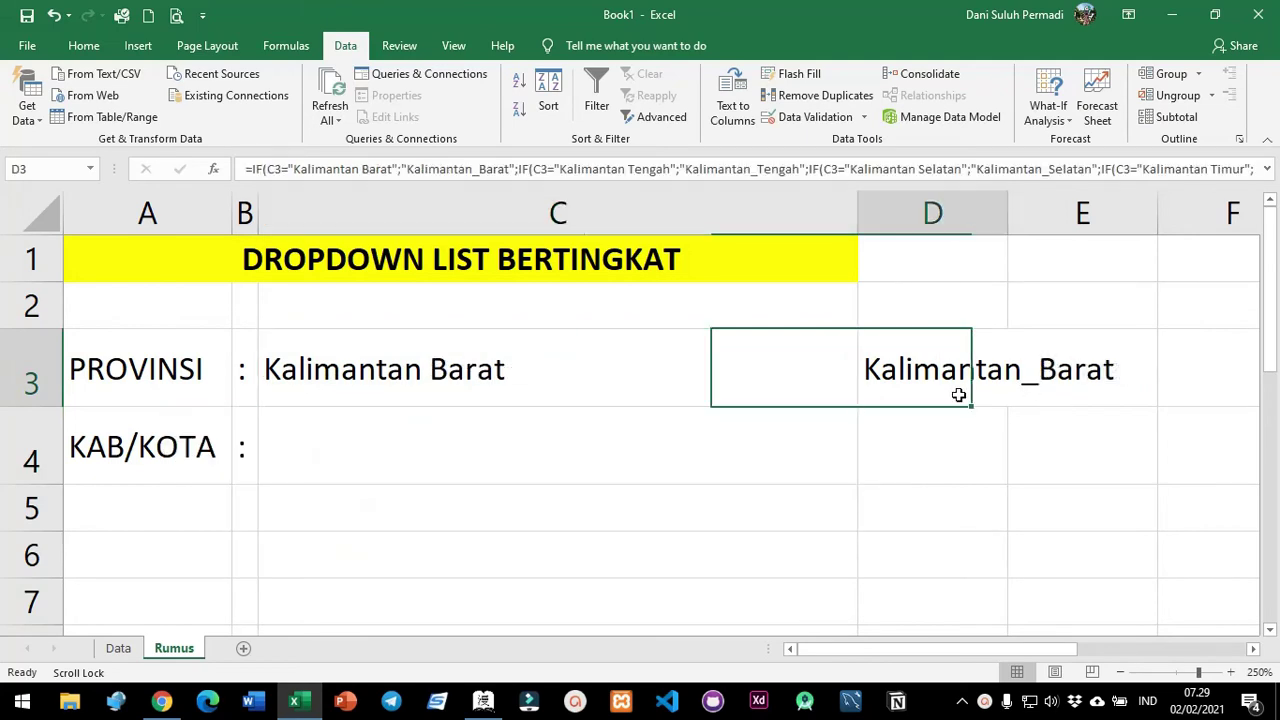
double_click(1005, 214)
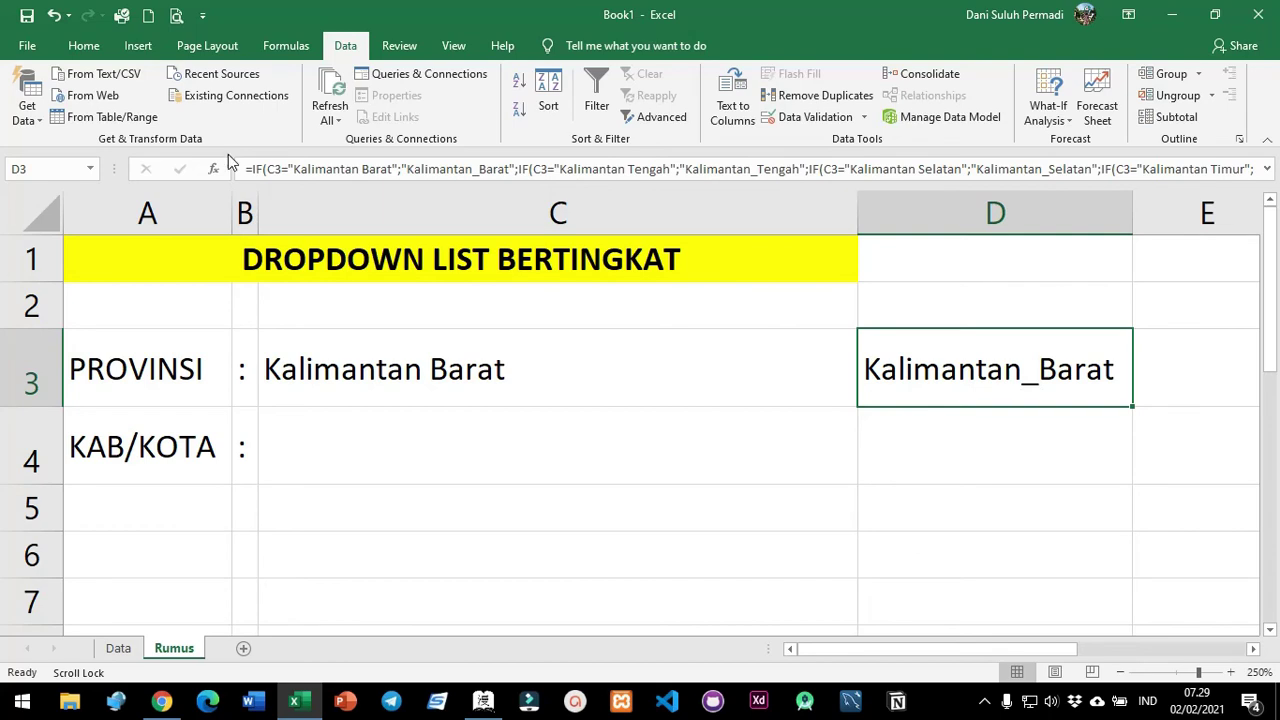
Compare the province choices in the C3 dropdown with the C3 conditions in the D3 IF formula, leaving the formula unedited.
click(810, 372)
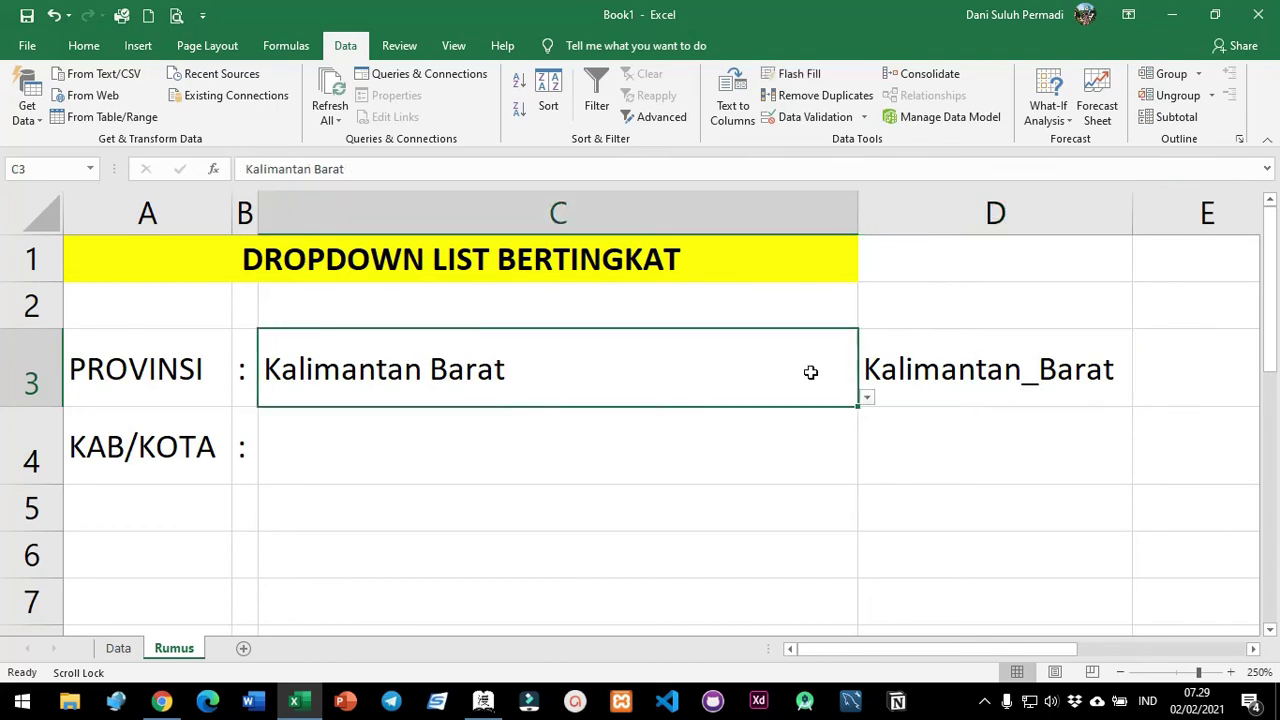
click(867, 398)
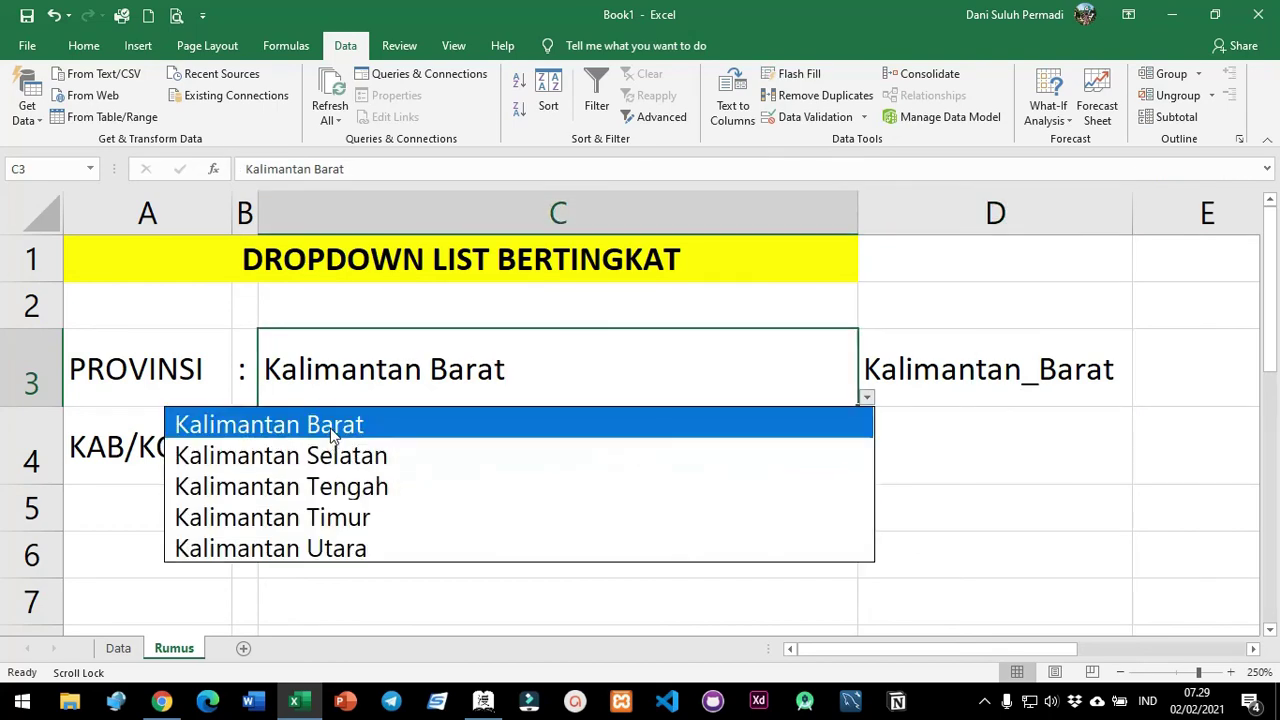
click(436, 358)
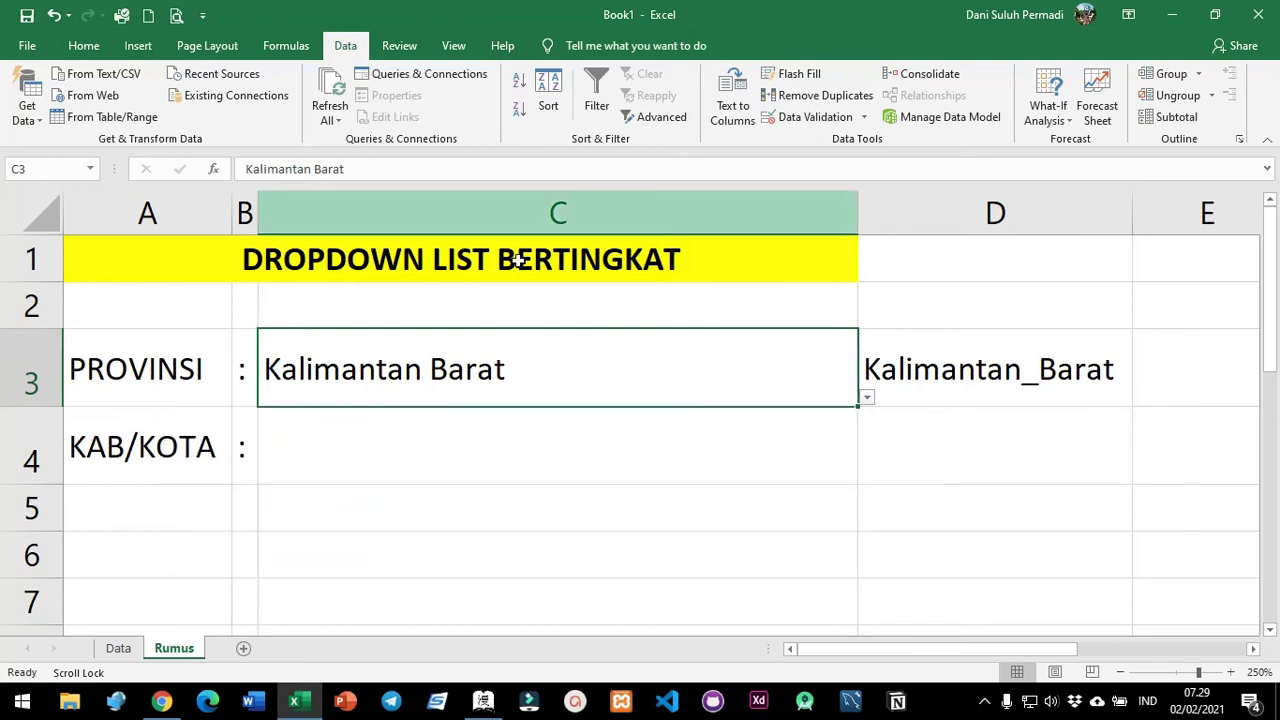
click(934, 340)
double_click(843, 170)
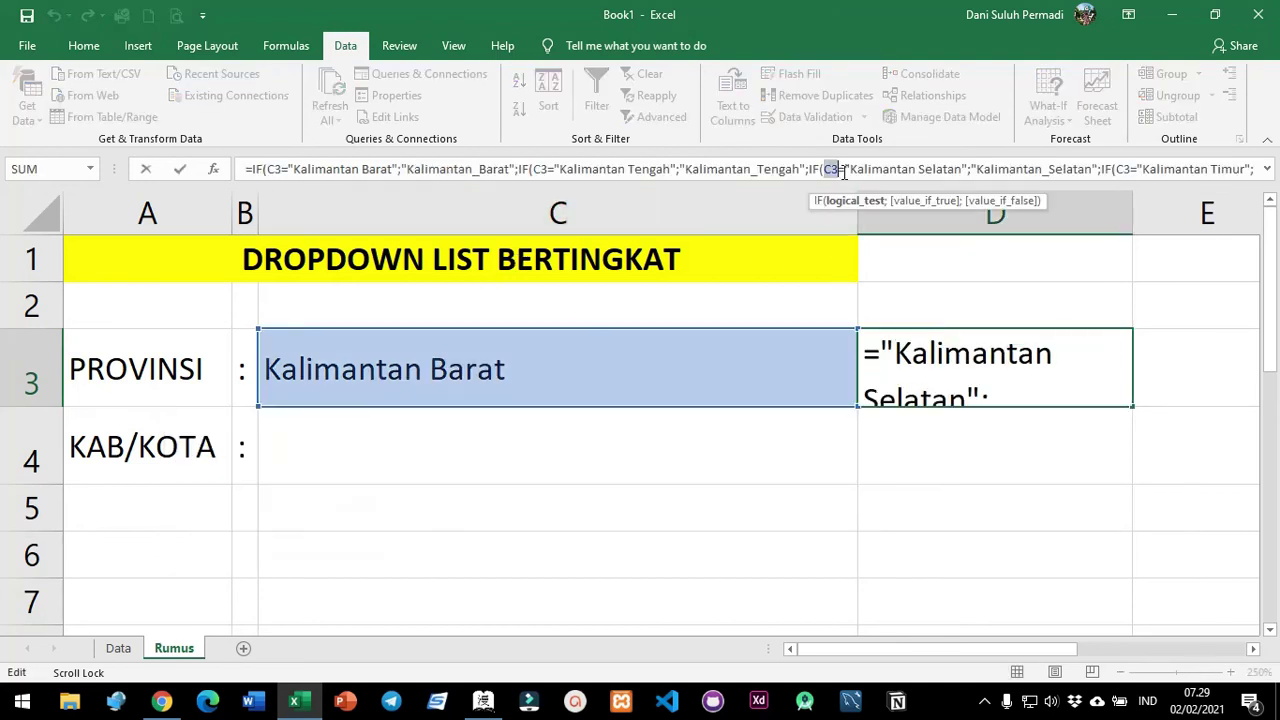
click(1014, 495)
key(Escape)
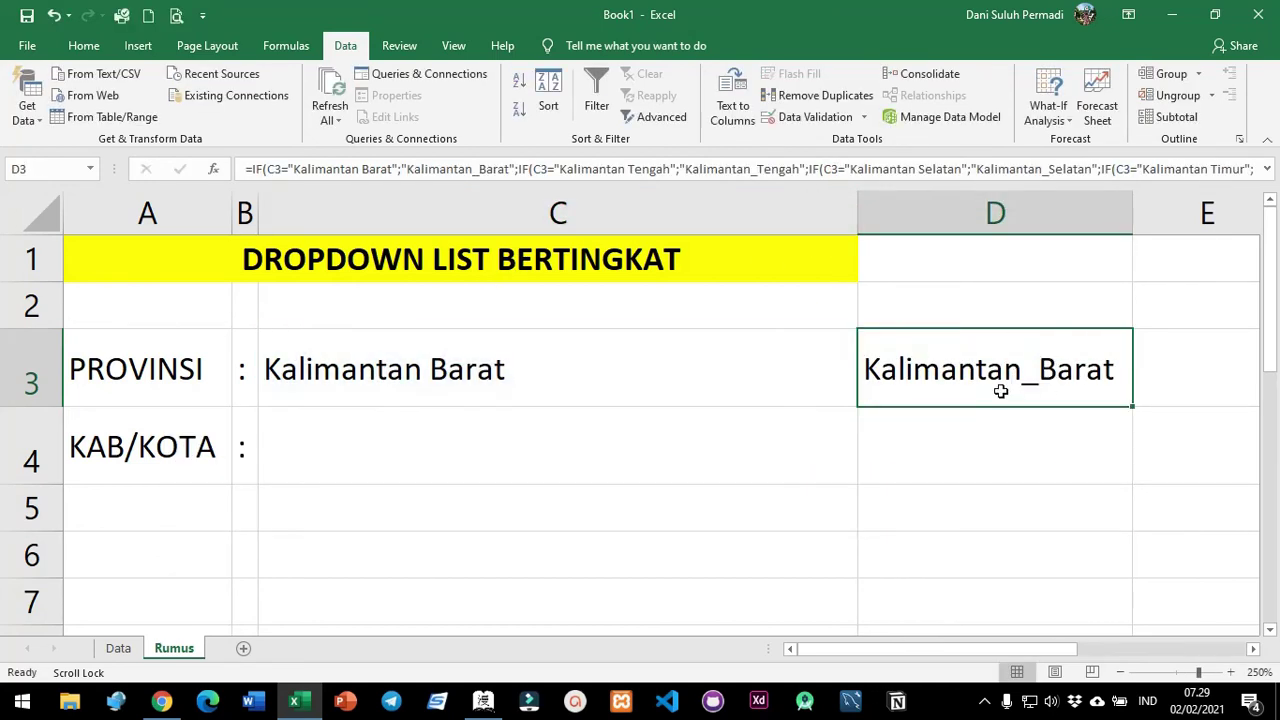
Examine the nested IF formula in D3 that converts each province name in C3 to its underscored form.
double_click(983, 395)
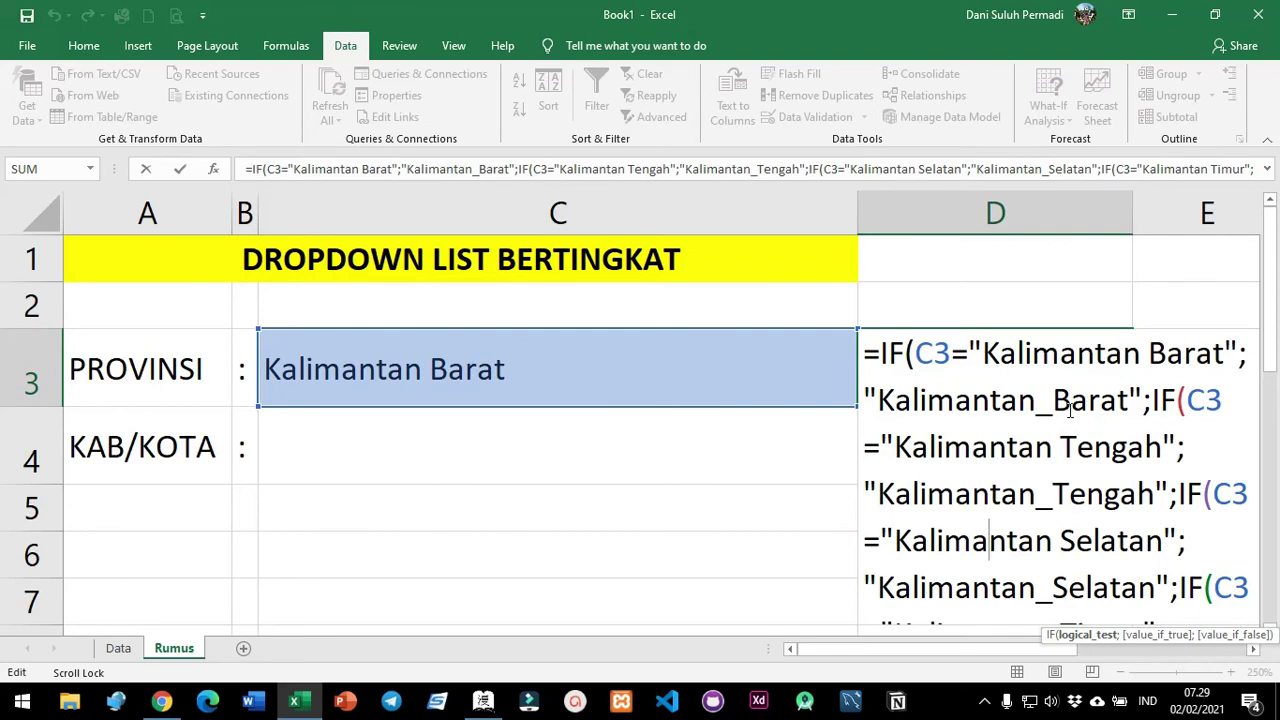
scroll(1052, 483, down, 2)
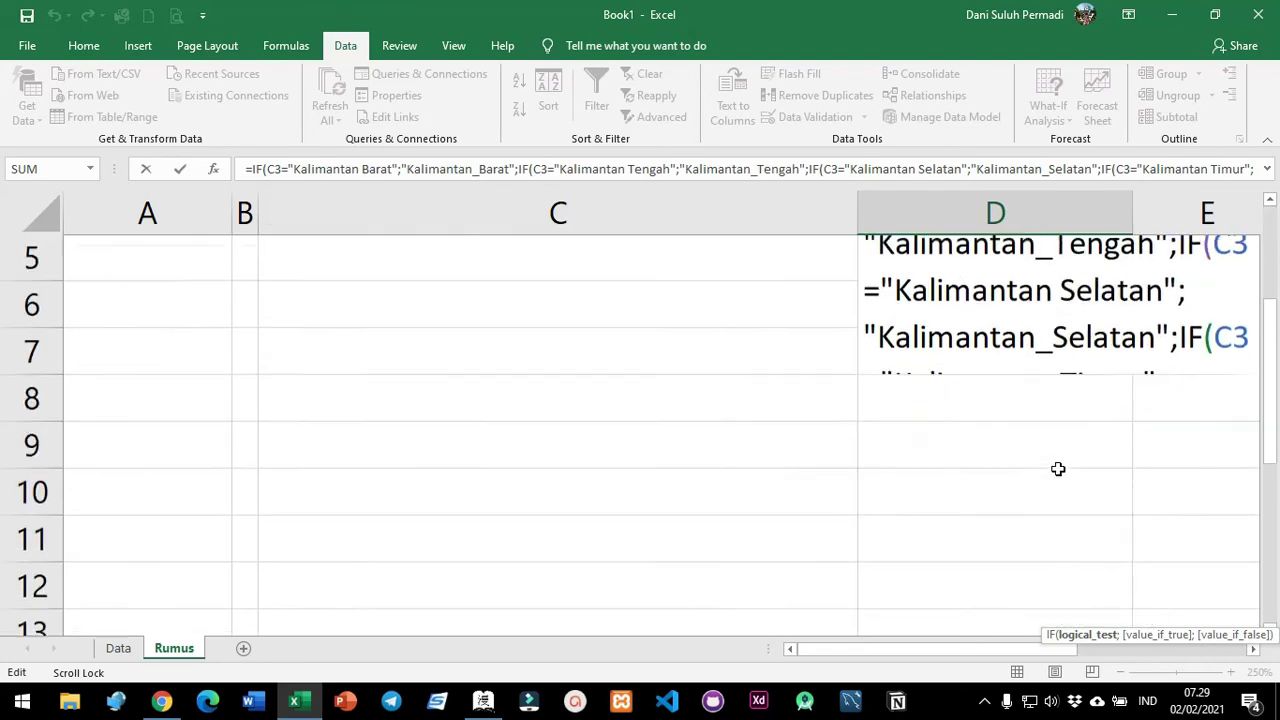
scroll(1083, 383, up, 2)
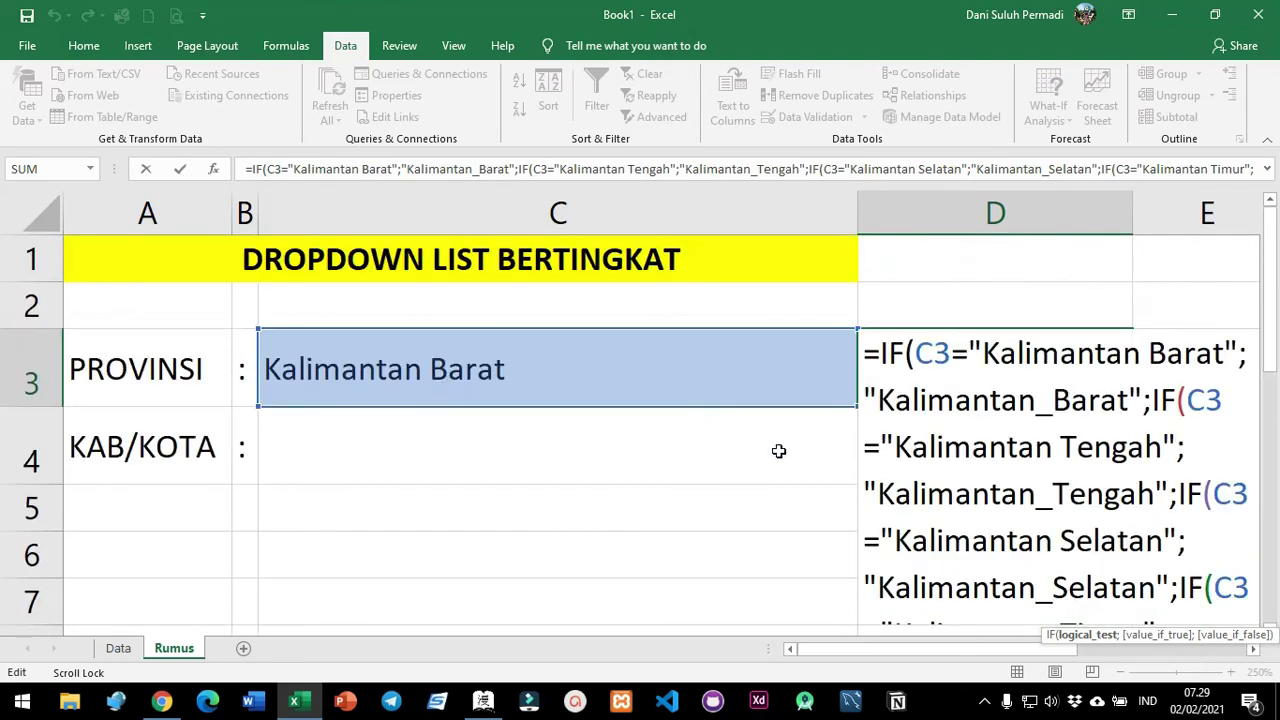
key(Return)
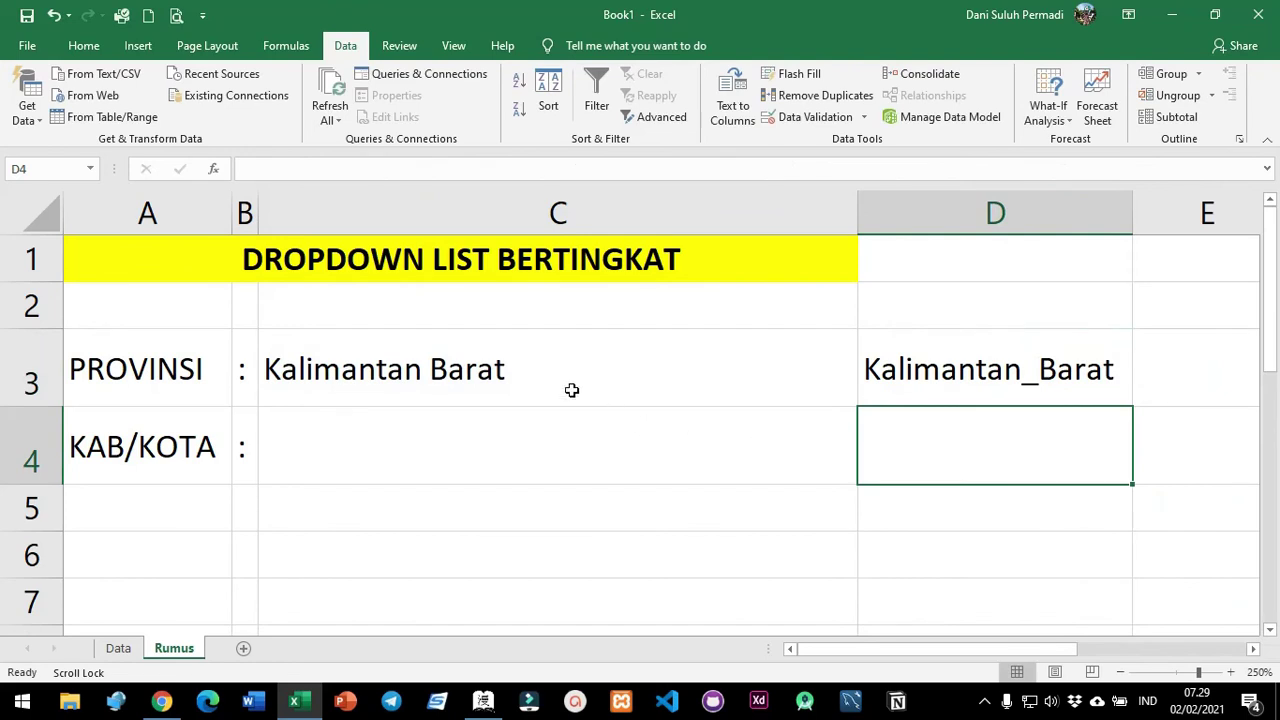
Clear the province in C3, choose Kalimantan Selatan, and check the helper value in D3 after each change.
click(698, 383)
key(Delete)
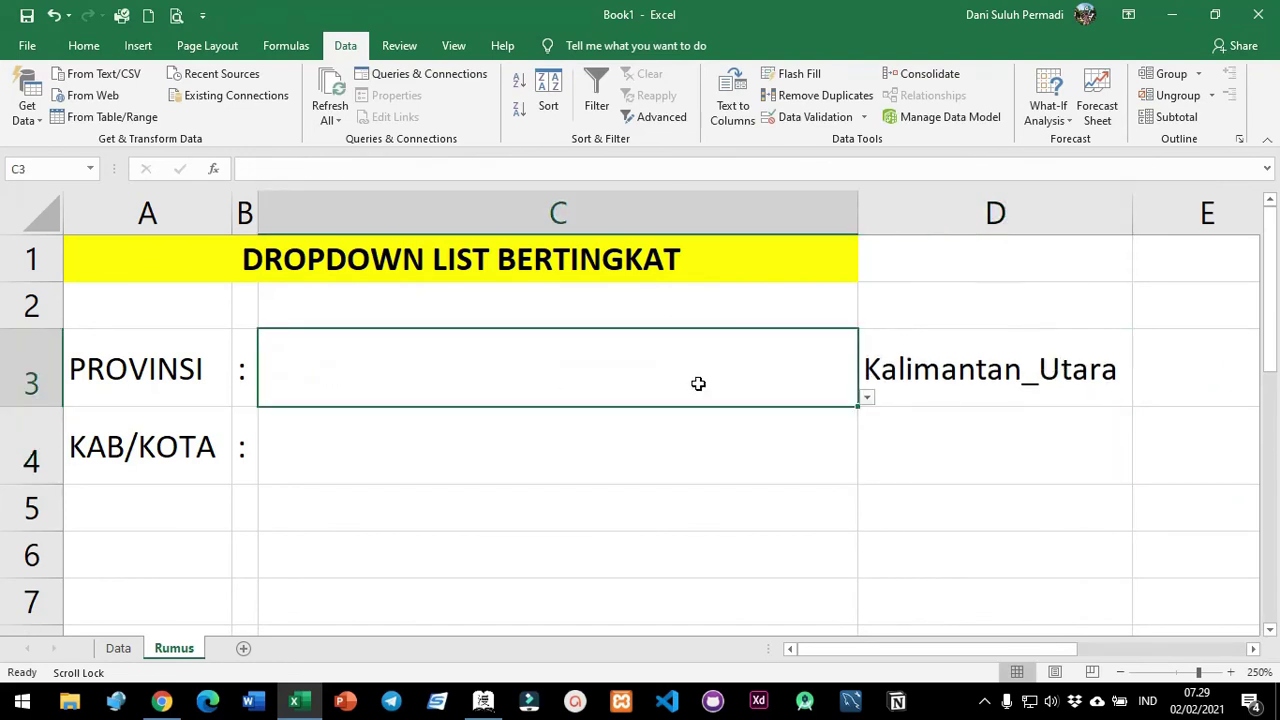
click(929, 384)
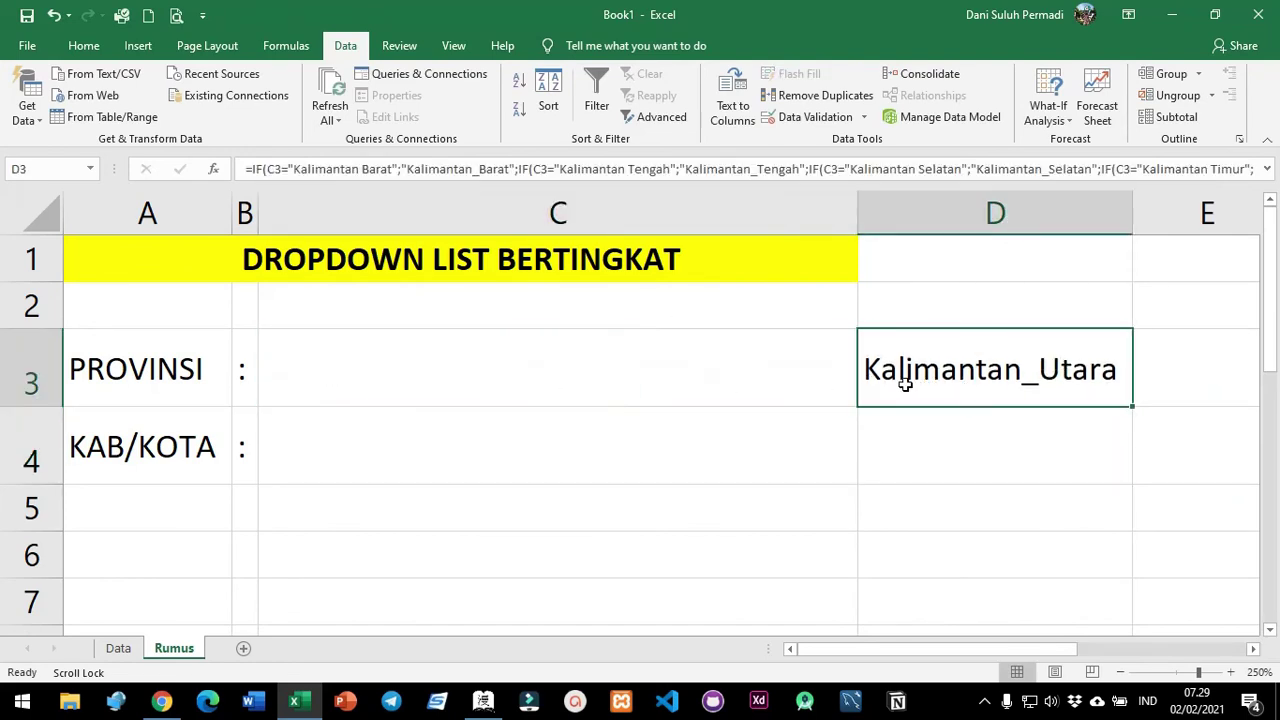
key(Left)
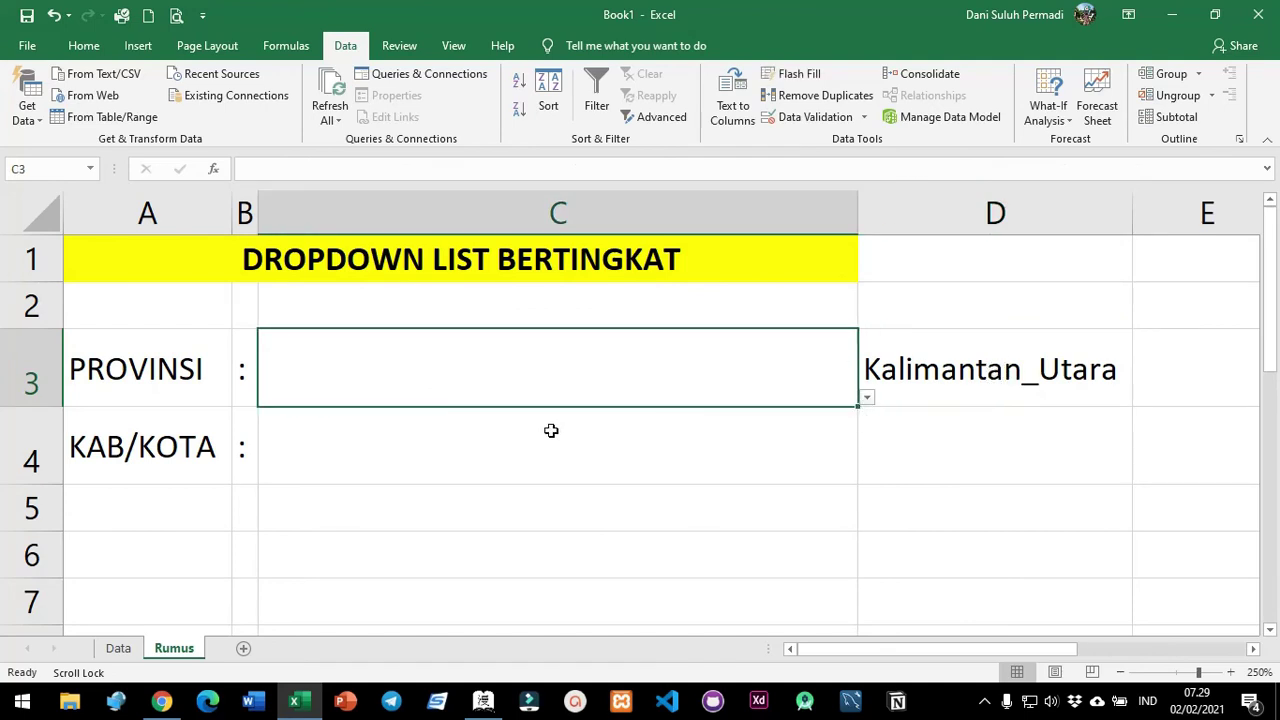
click(867, 397)
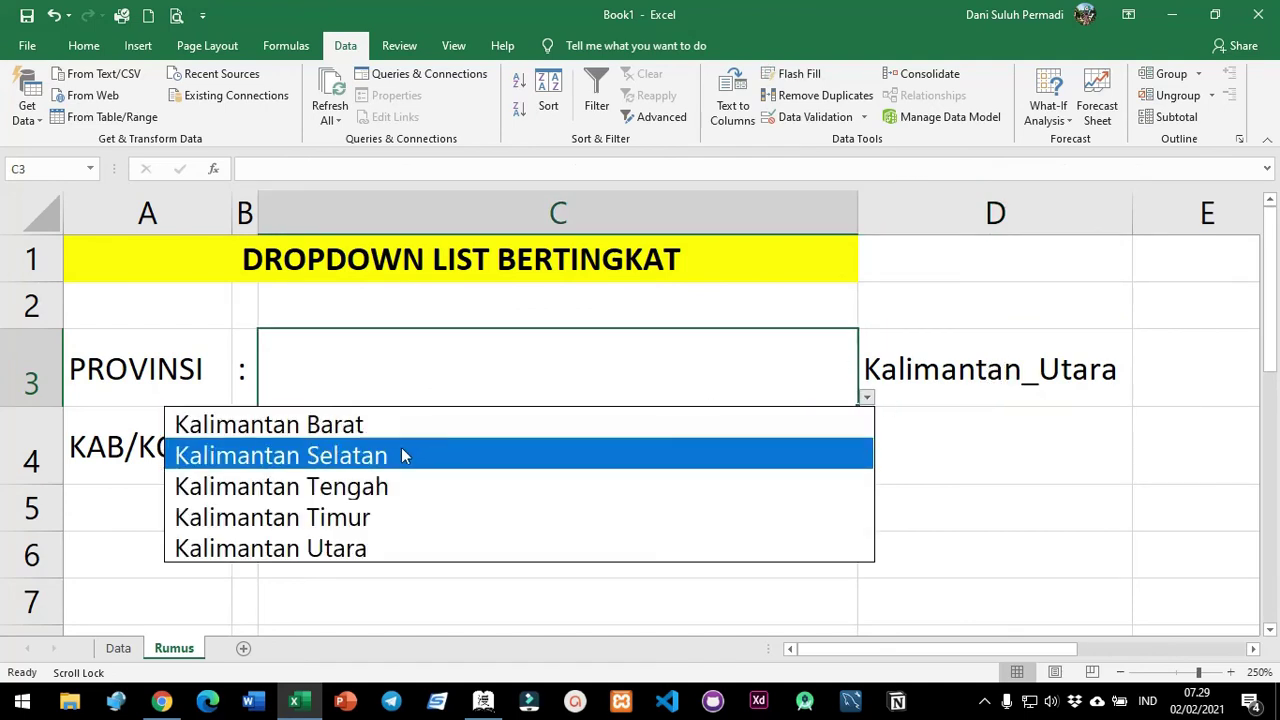
click(378, 463)
click(1030, 377)
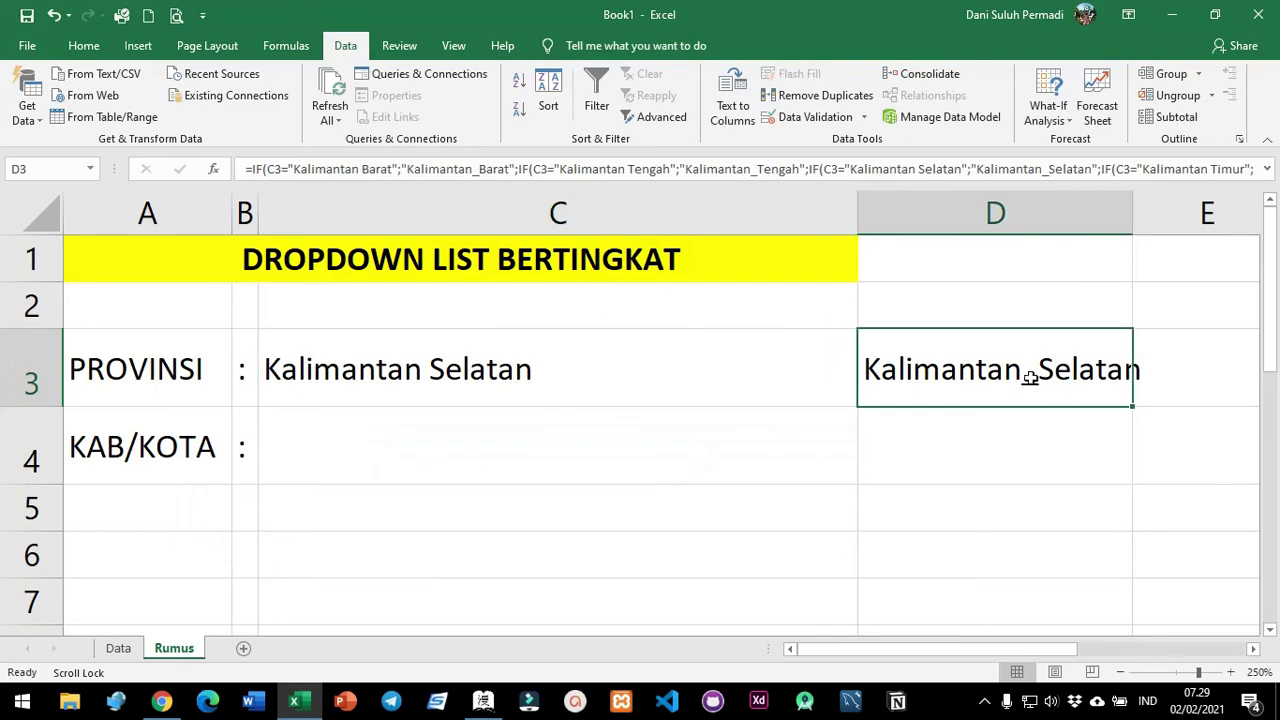
Choose Kalimantan Tengah in C3 and compare the regency choices in the C4 dropdown with the lists on the Data sheet.
click(805, 364)
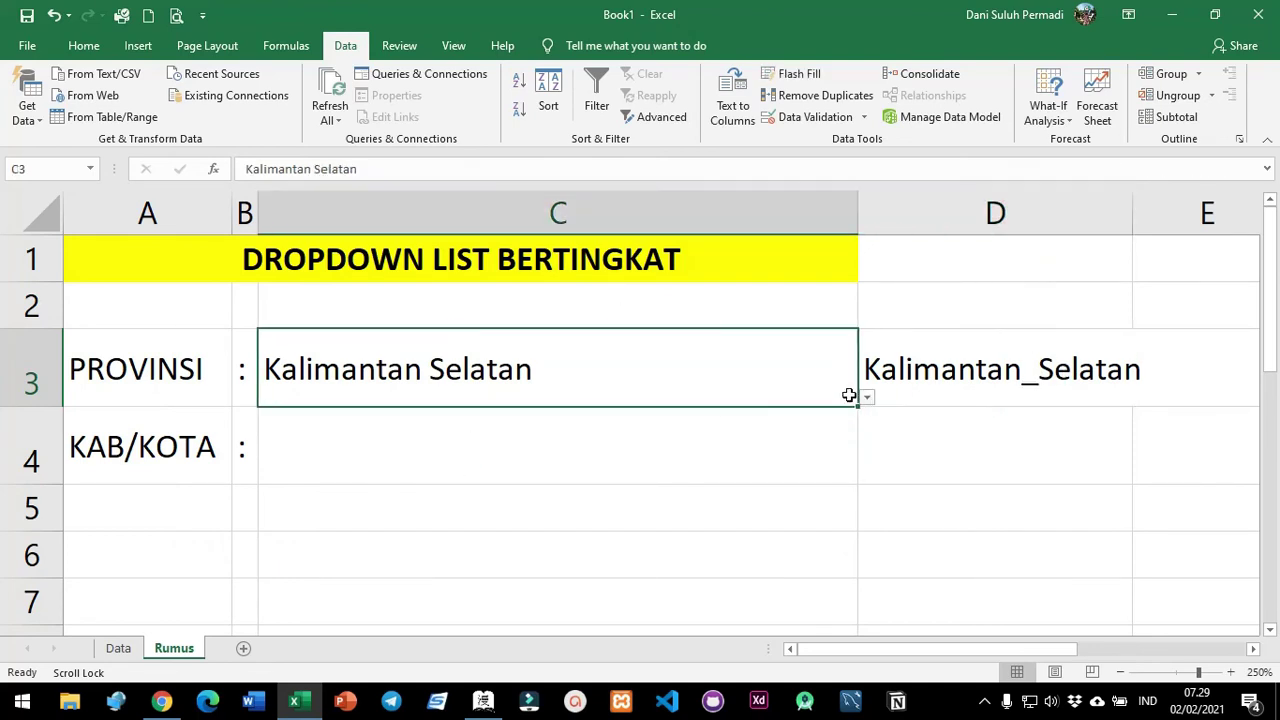
click(867, 398)
click(423, 486)
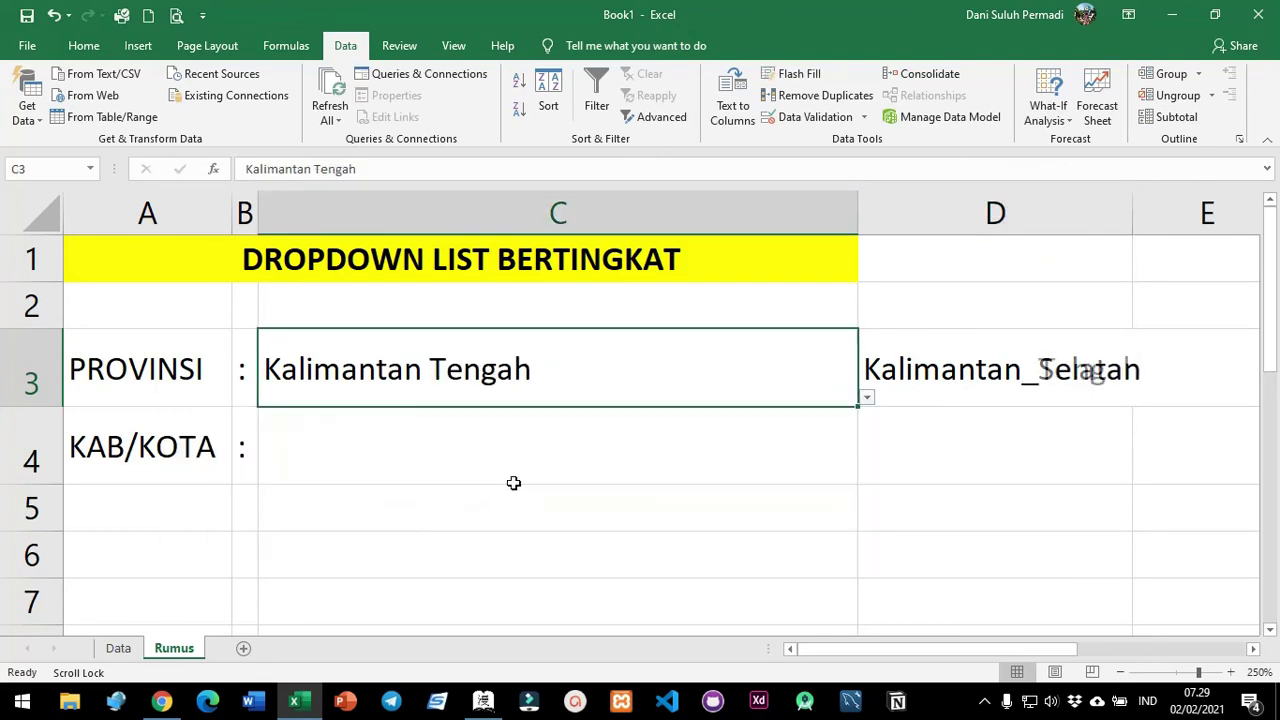
click(1110, 370)
click(692, 443)
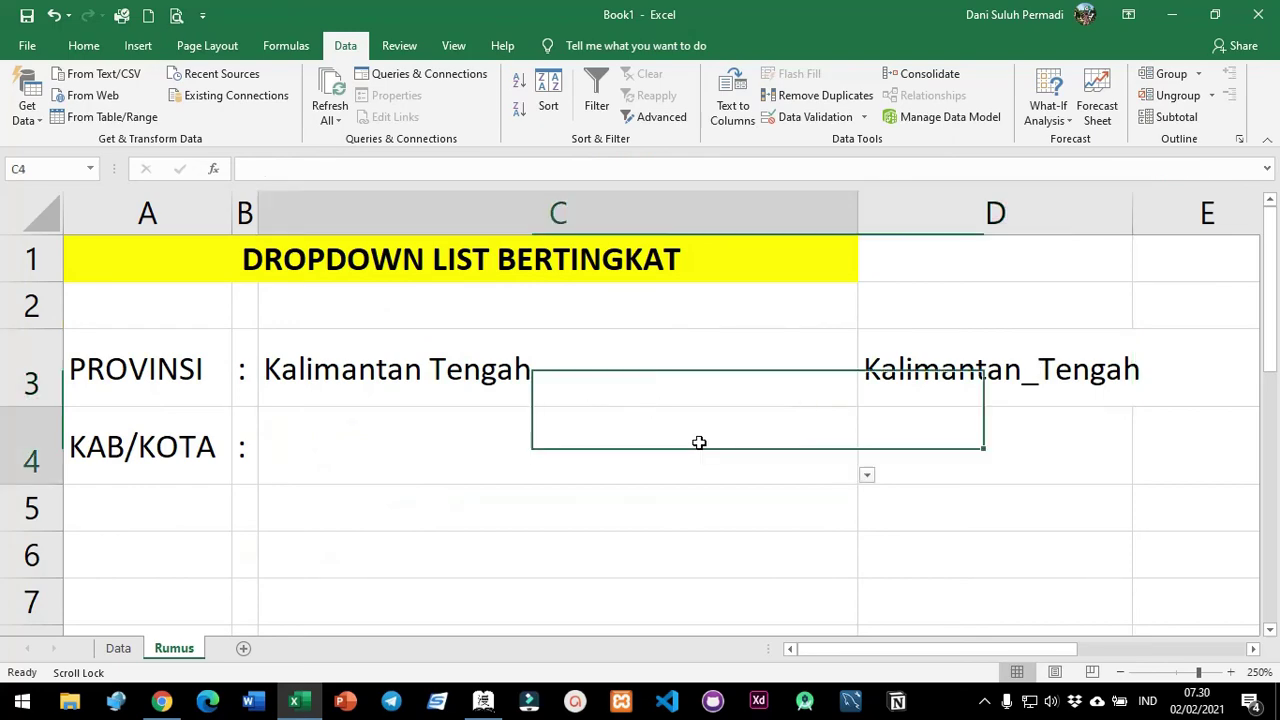
click(866, 477)
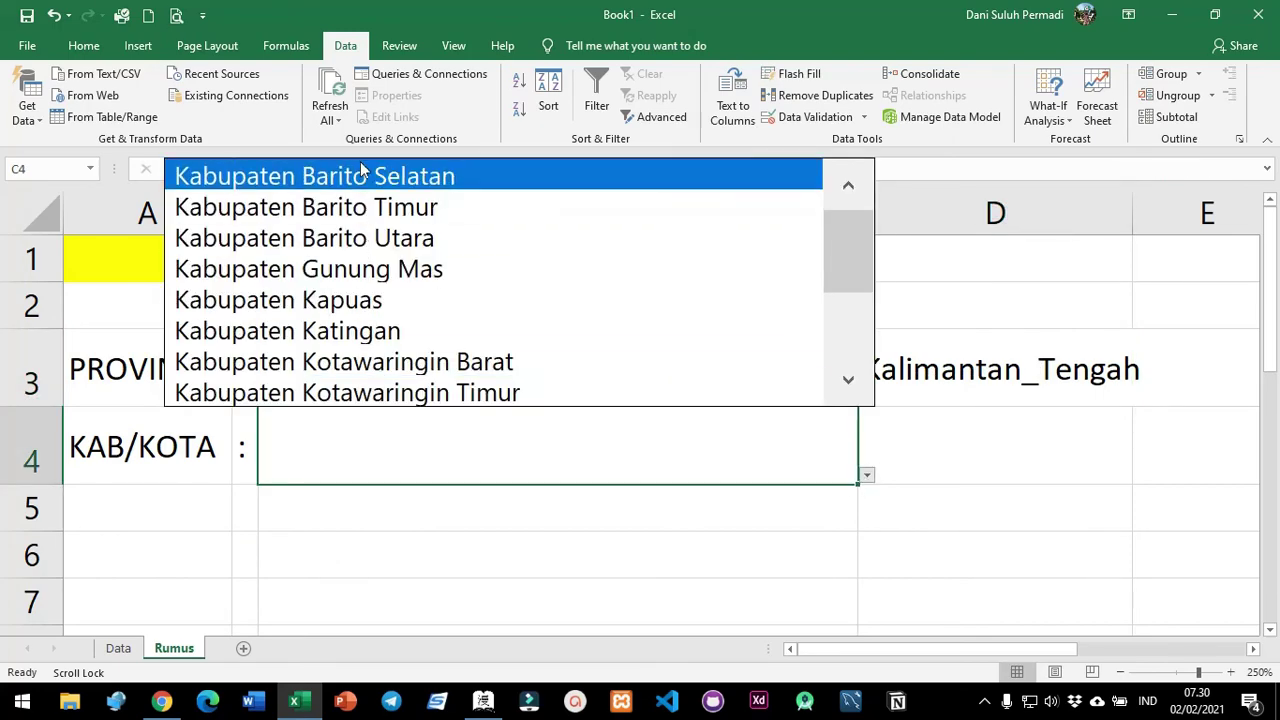
drag(870, 266, 866, 334)
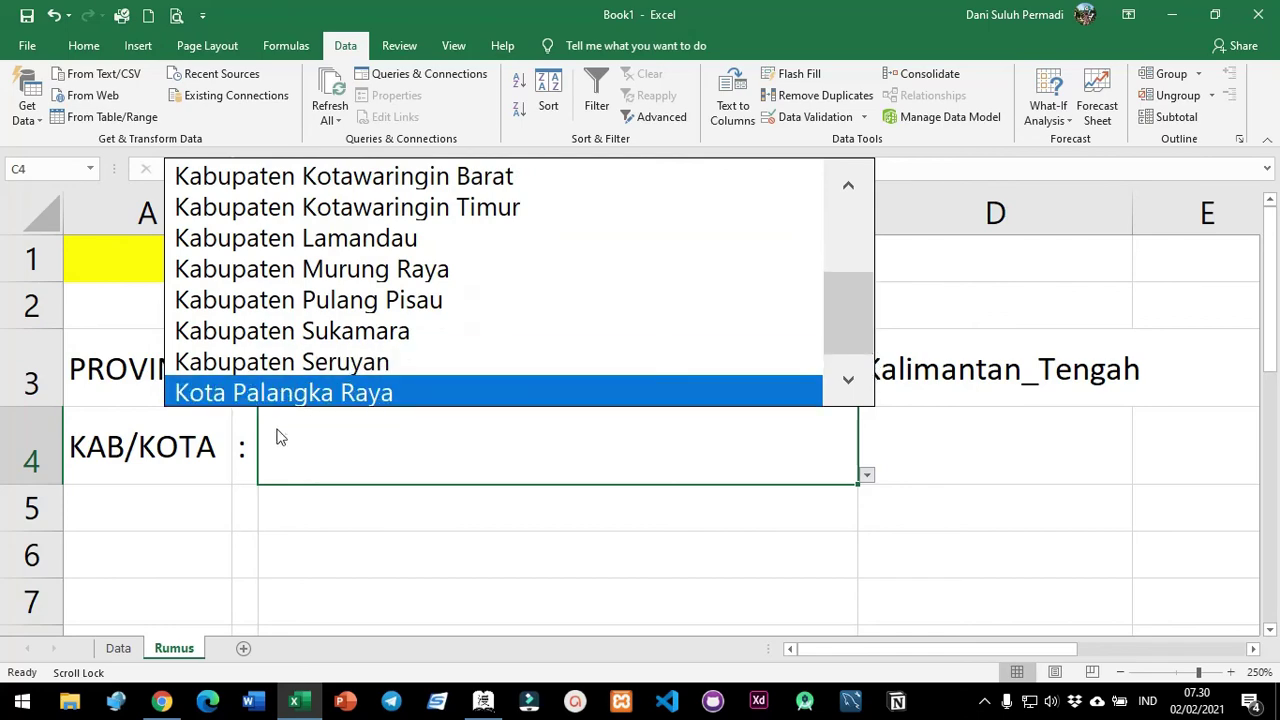
click(131, 652)
click(120, 649)
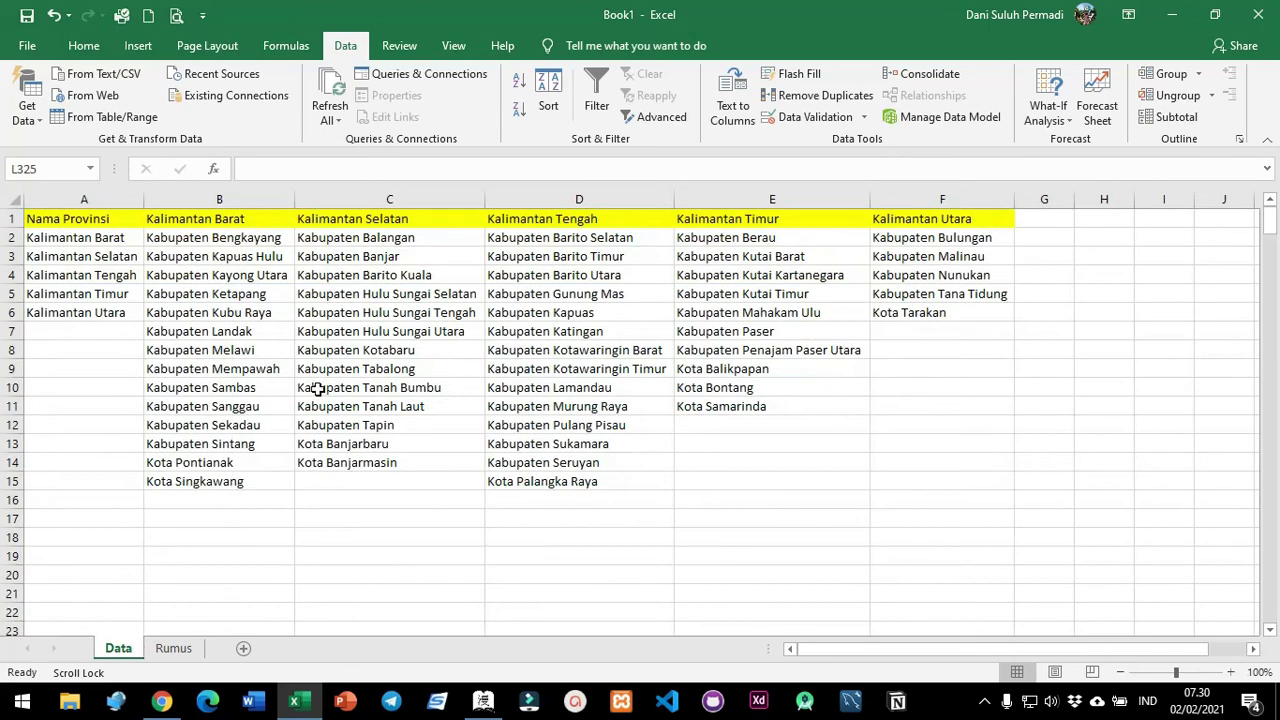
click(173, 652)
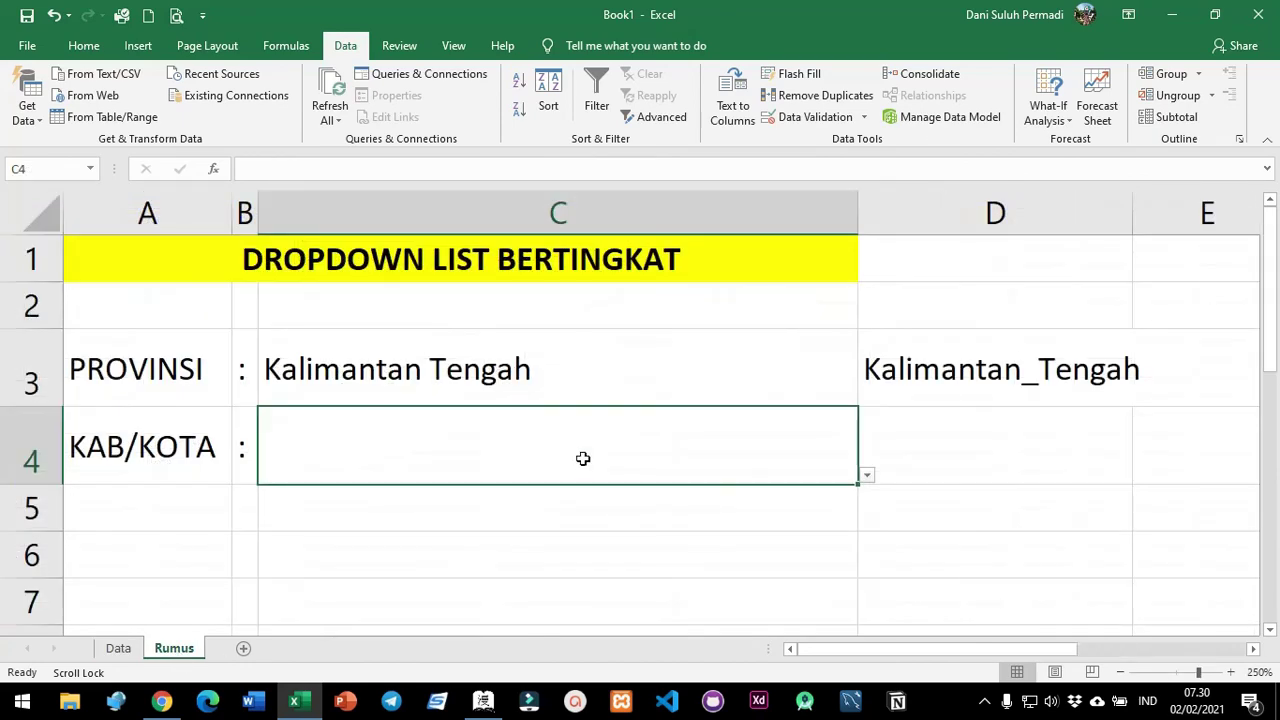
Choose Kalimantan Selatan as the province in C3 and browse the C4 regency choices without picking one.
click(772, 382)
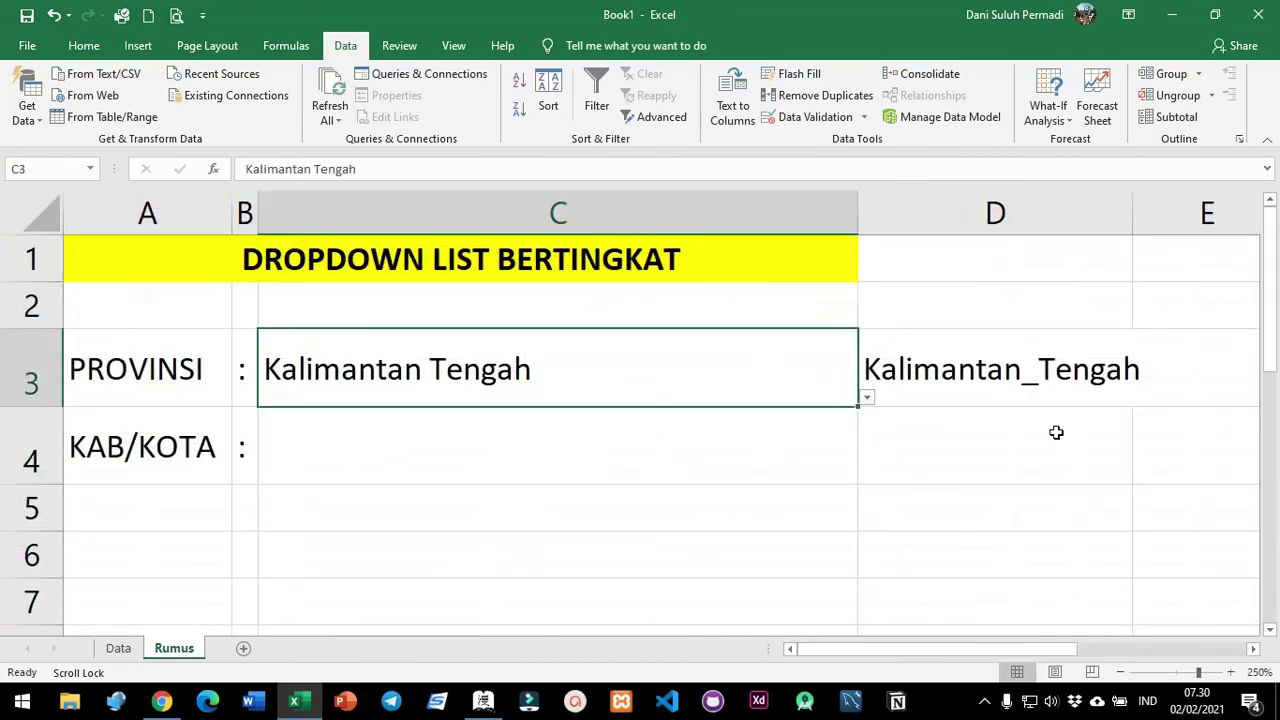
click(867, 397)
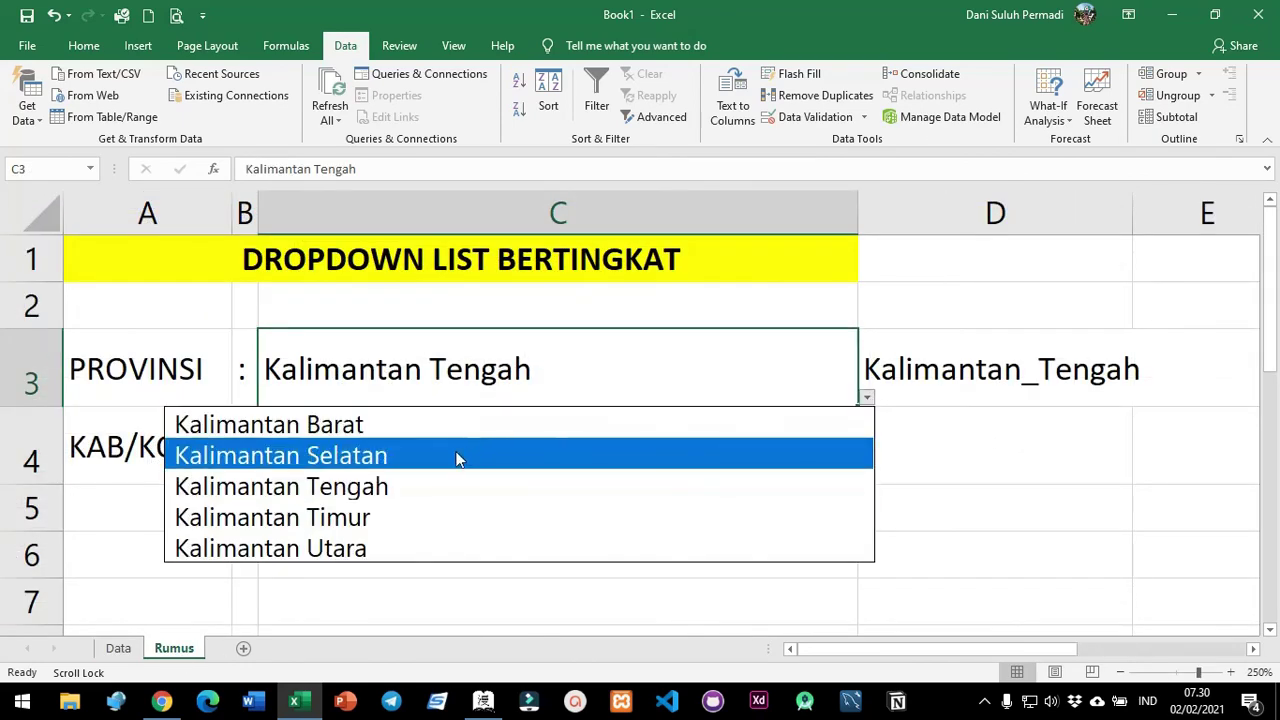
click(456, 458)
click(842, 435)
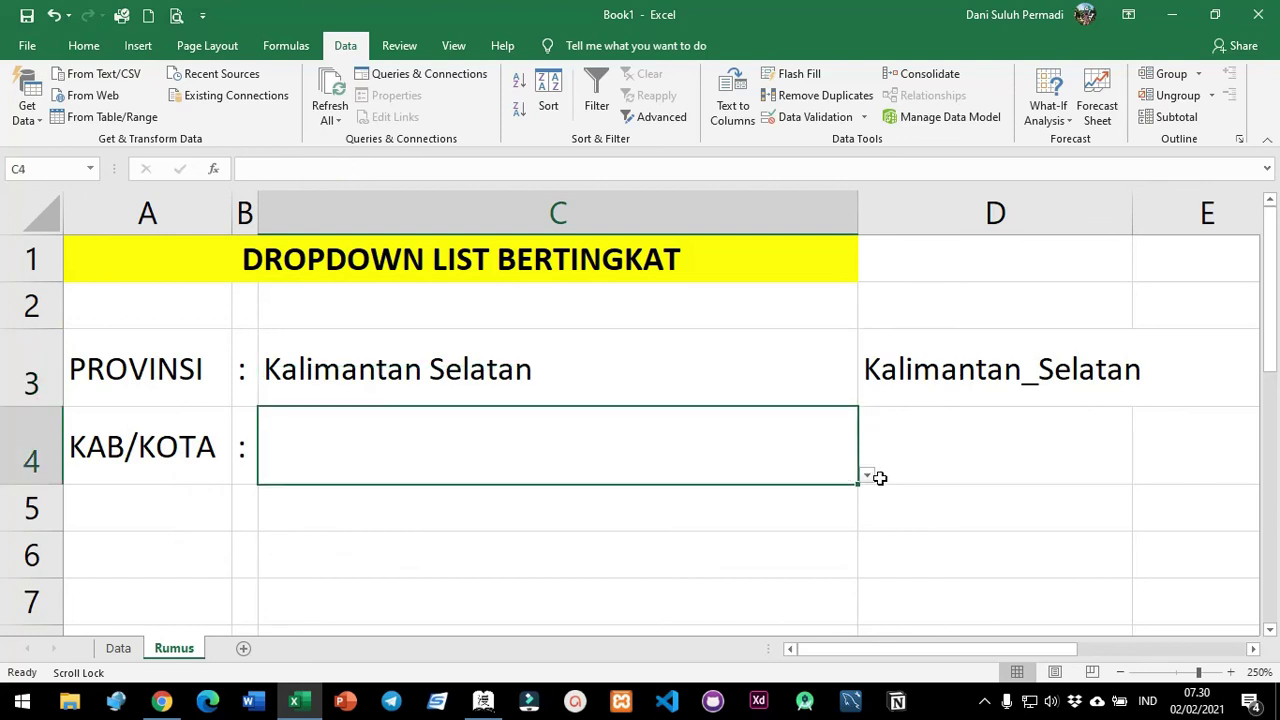
click(868, 477)
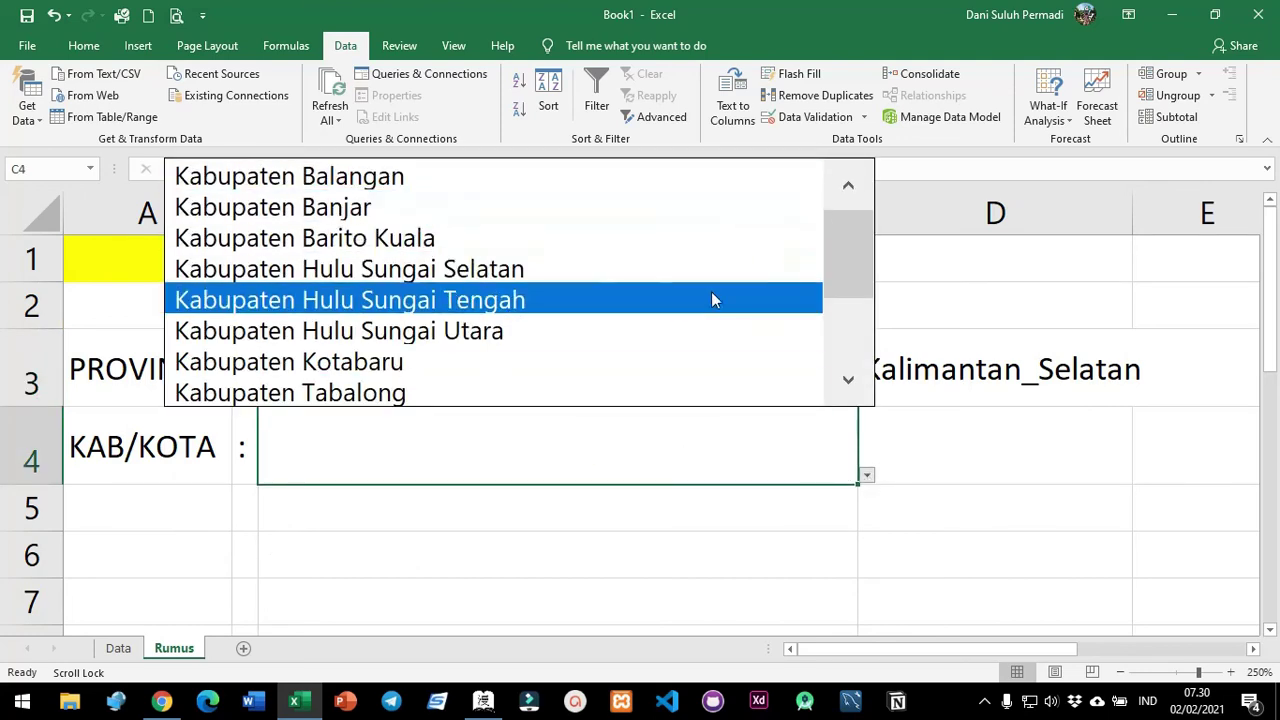
drag(857, 249, 857, 365)
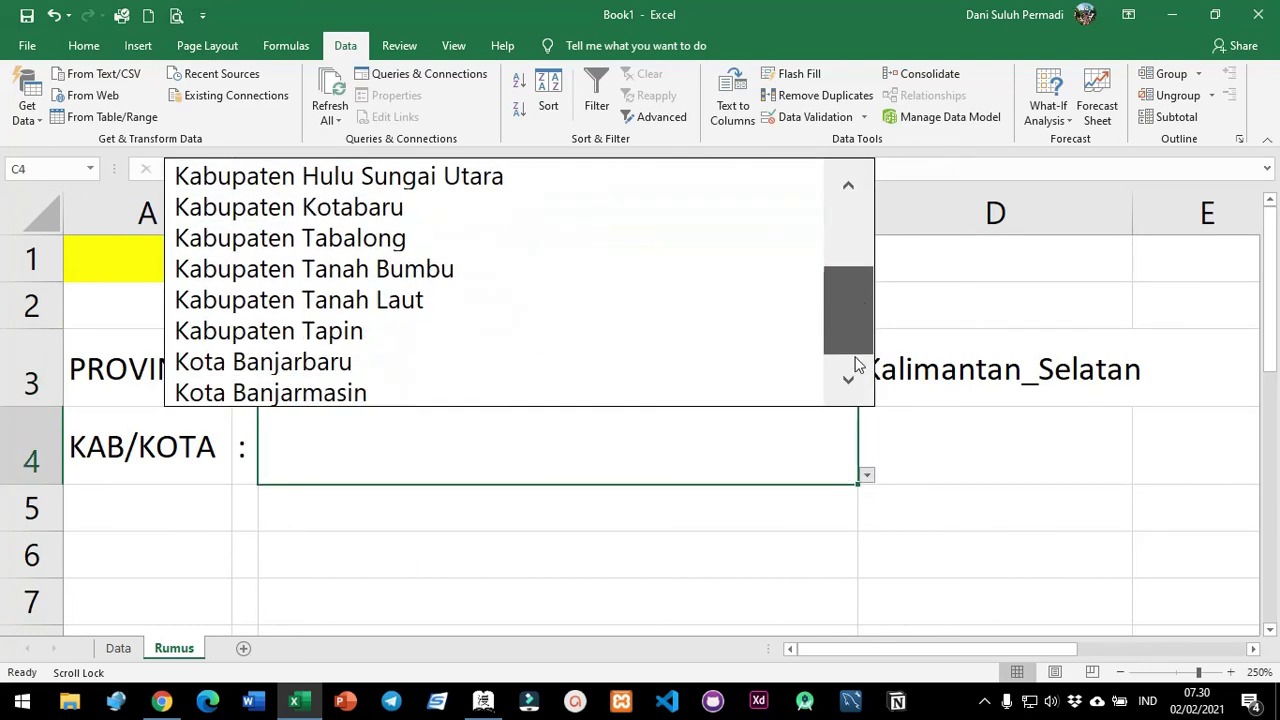
click(466, 423)
Choose Kalimantan Utara as the province in C3 and Kabupaten Bulungan as the regency in C4.
click(838, 364)
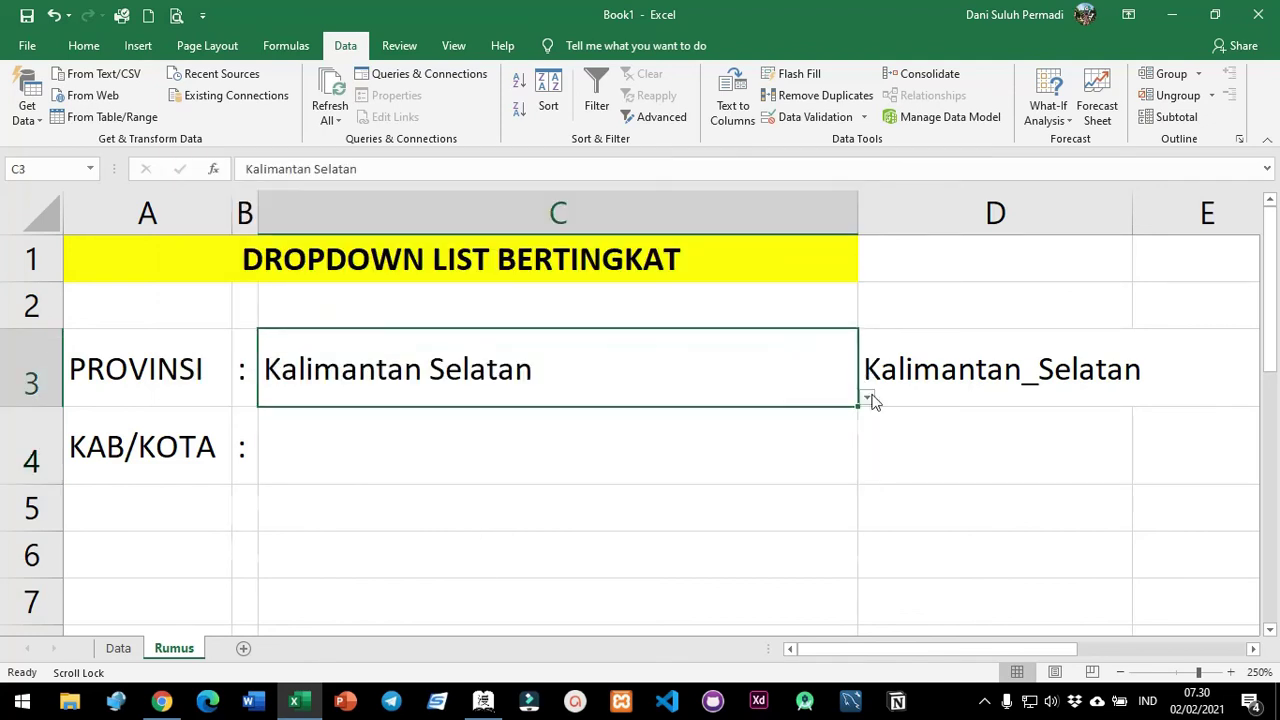
click(867, 398)
click(477, 543)
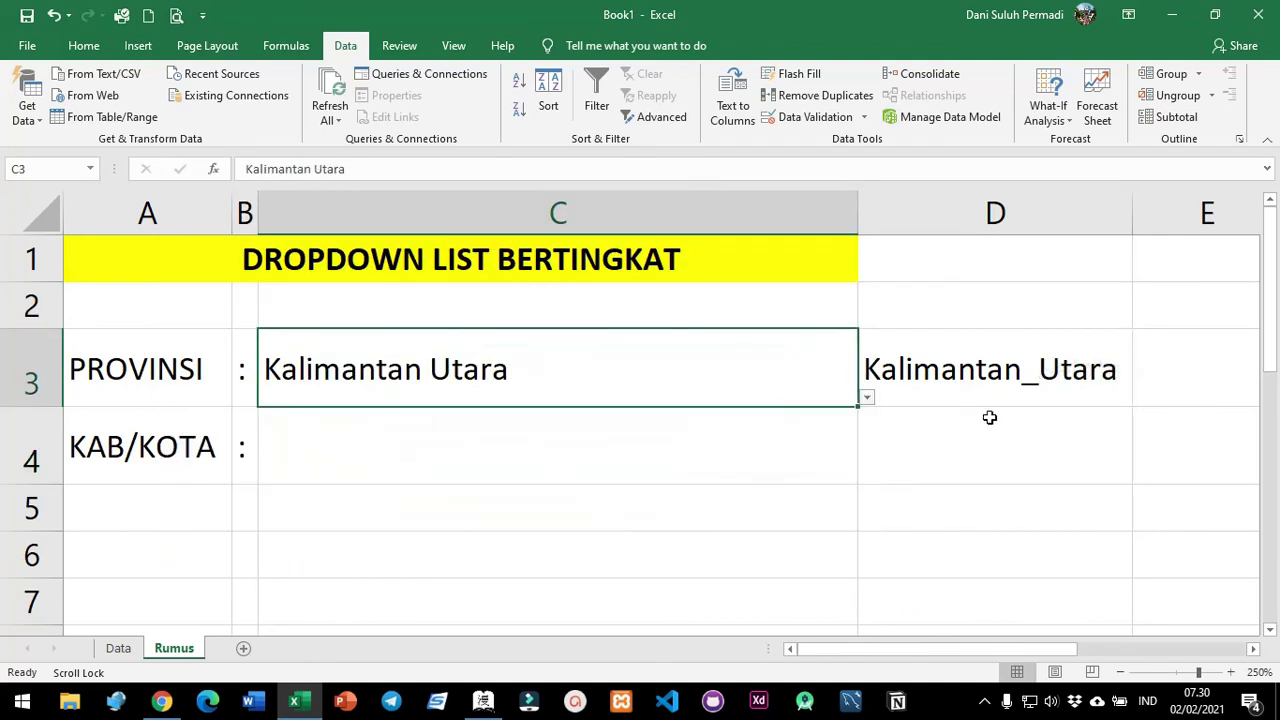
click(811, 437)
click(834, 474)
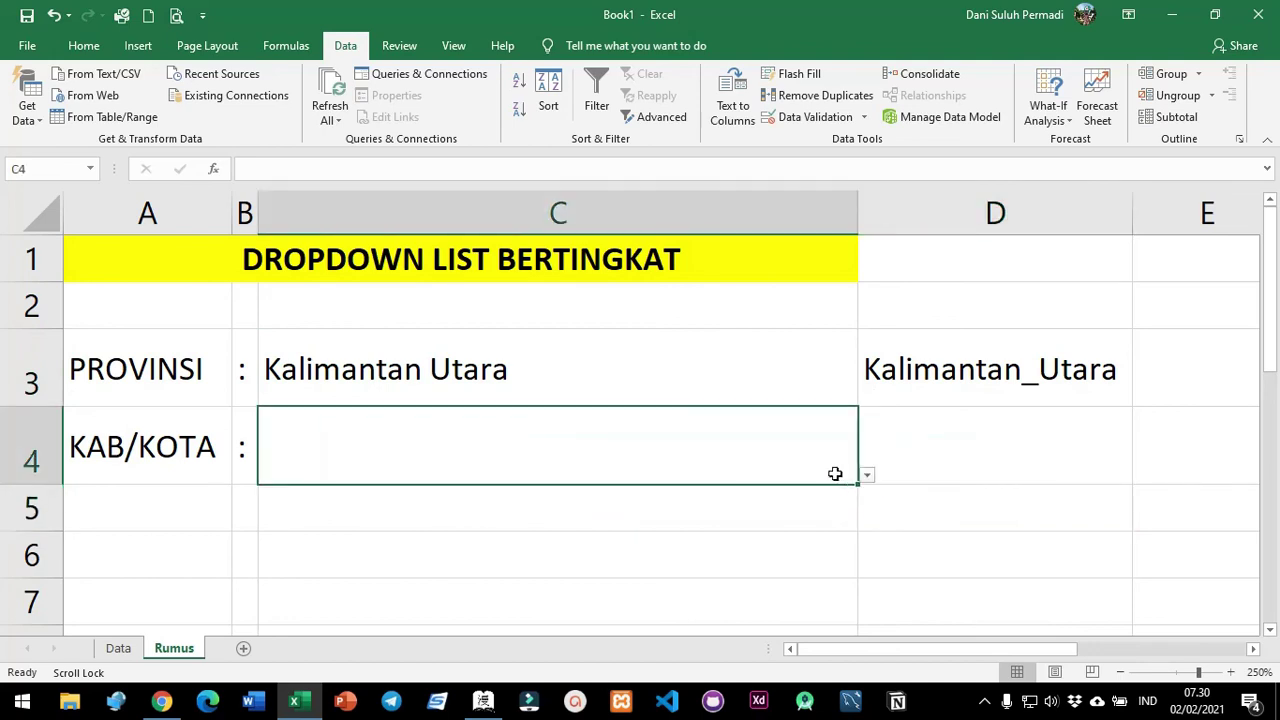
click(866, 476)
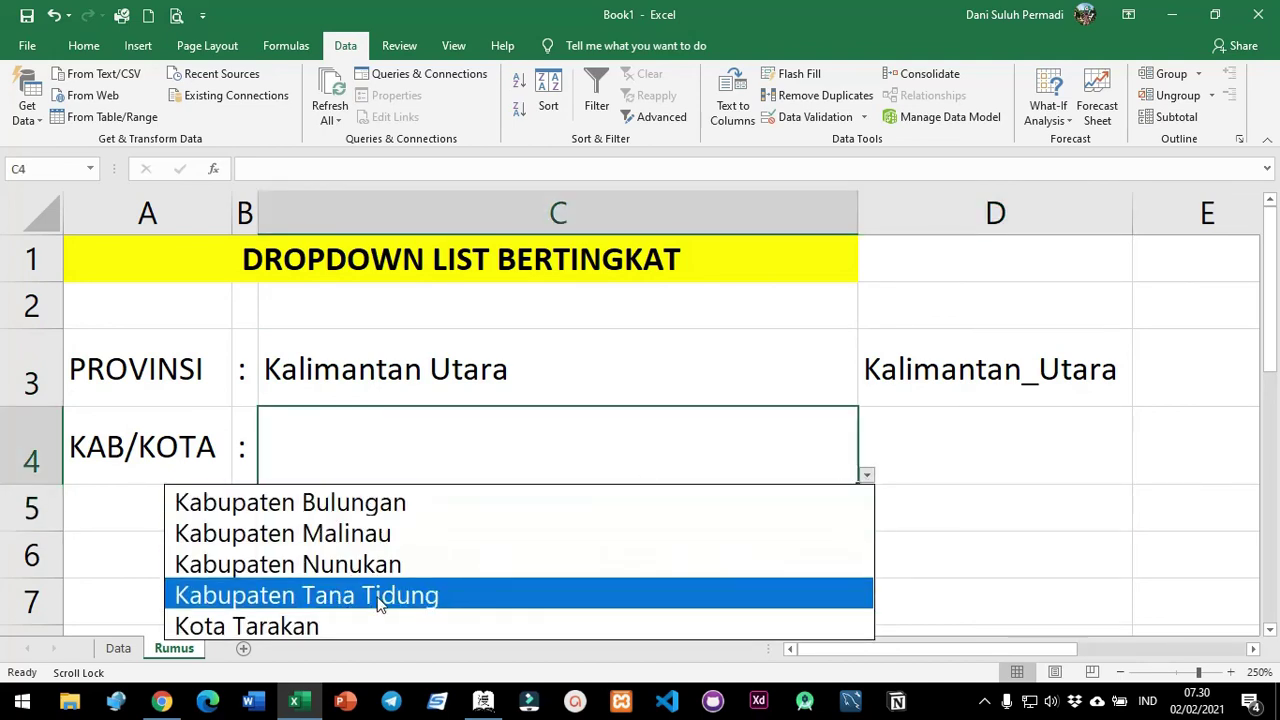
click(1046, 481)
click(866, 476)
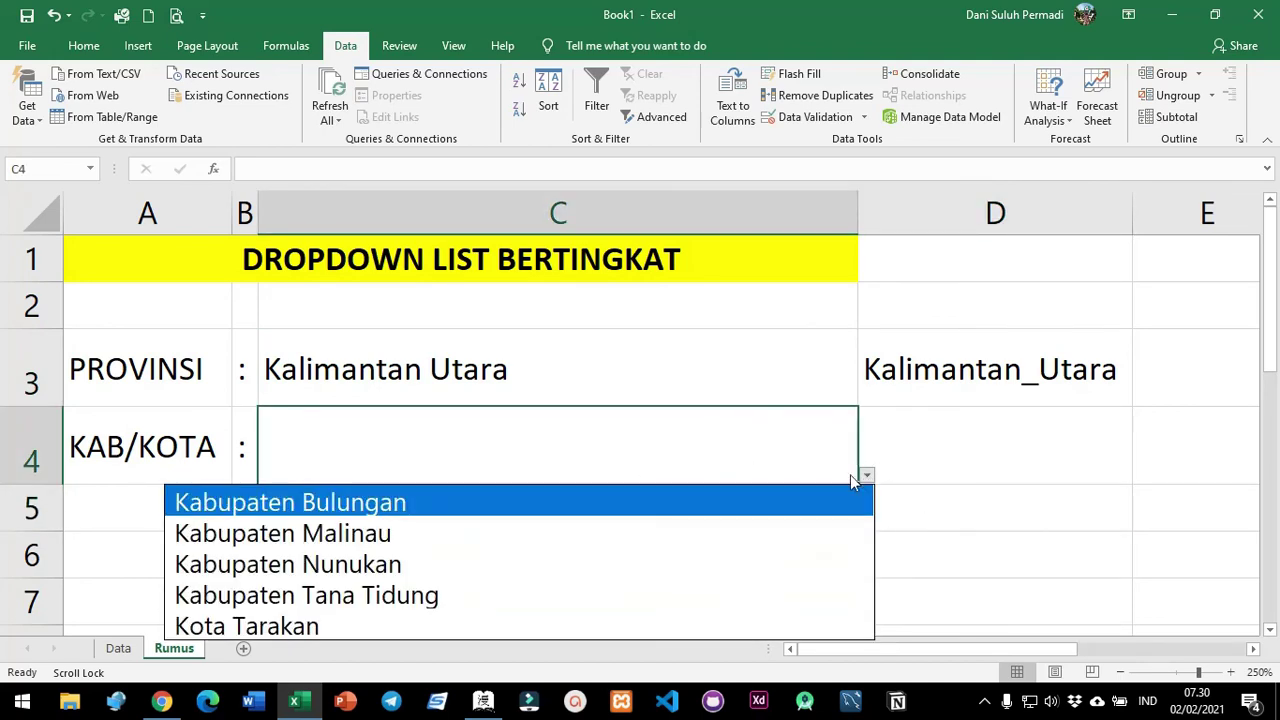
click(395, 510)
click(514, 545)
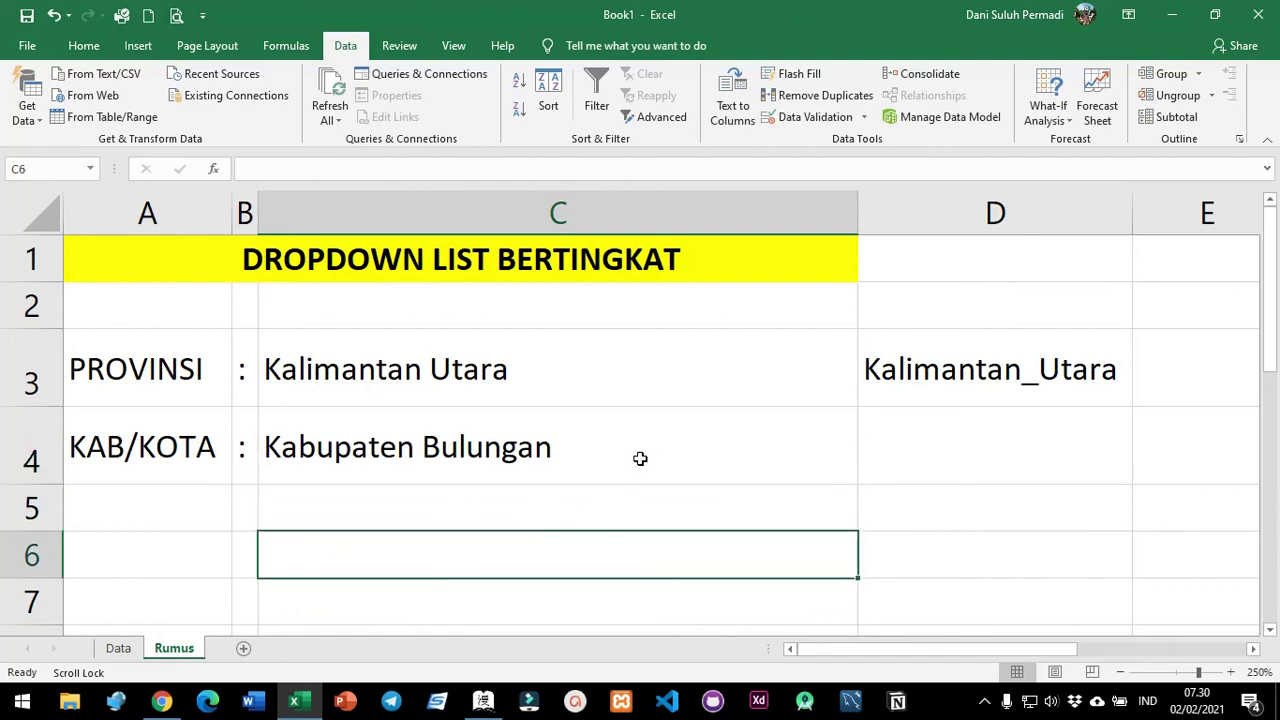
Review the header row A1:F1 on the Data sheet against the province entry in C3 of the Rumus sheet.
click(520, 381)
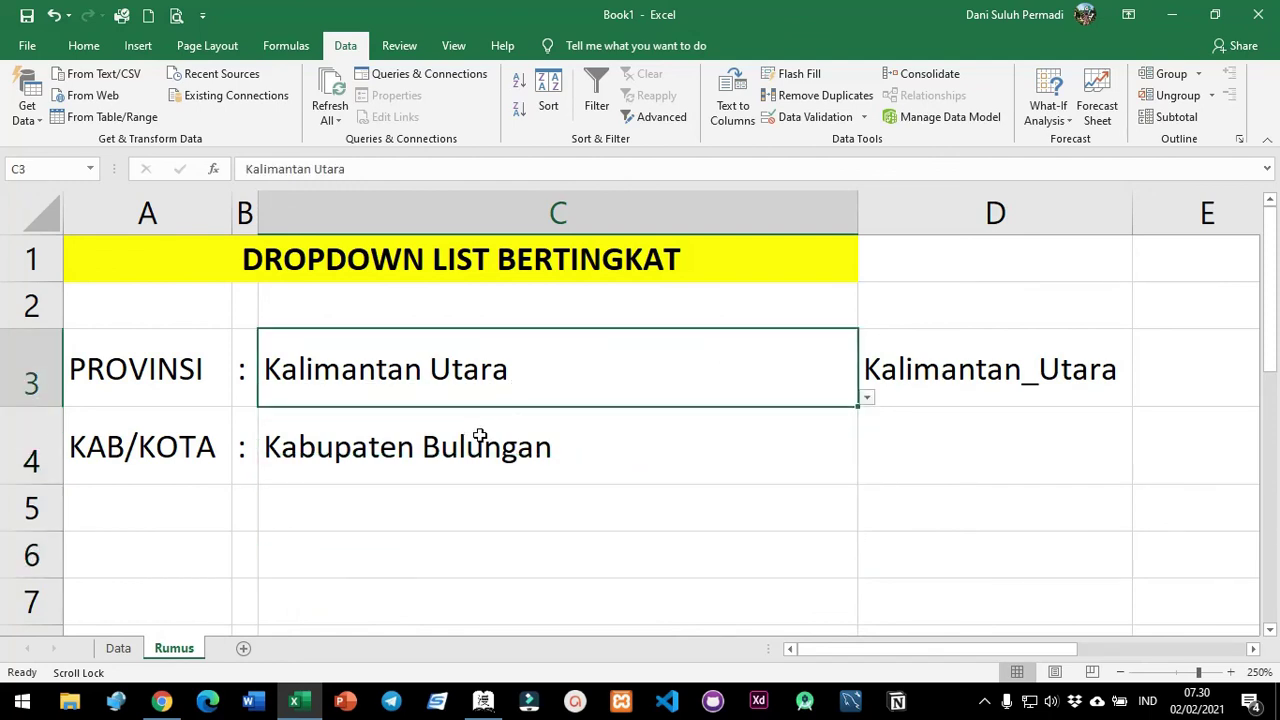
click(132, 648)
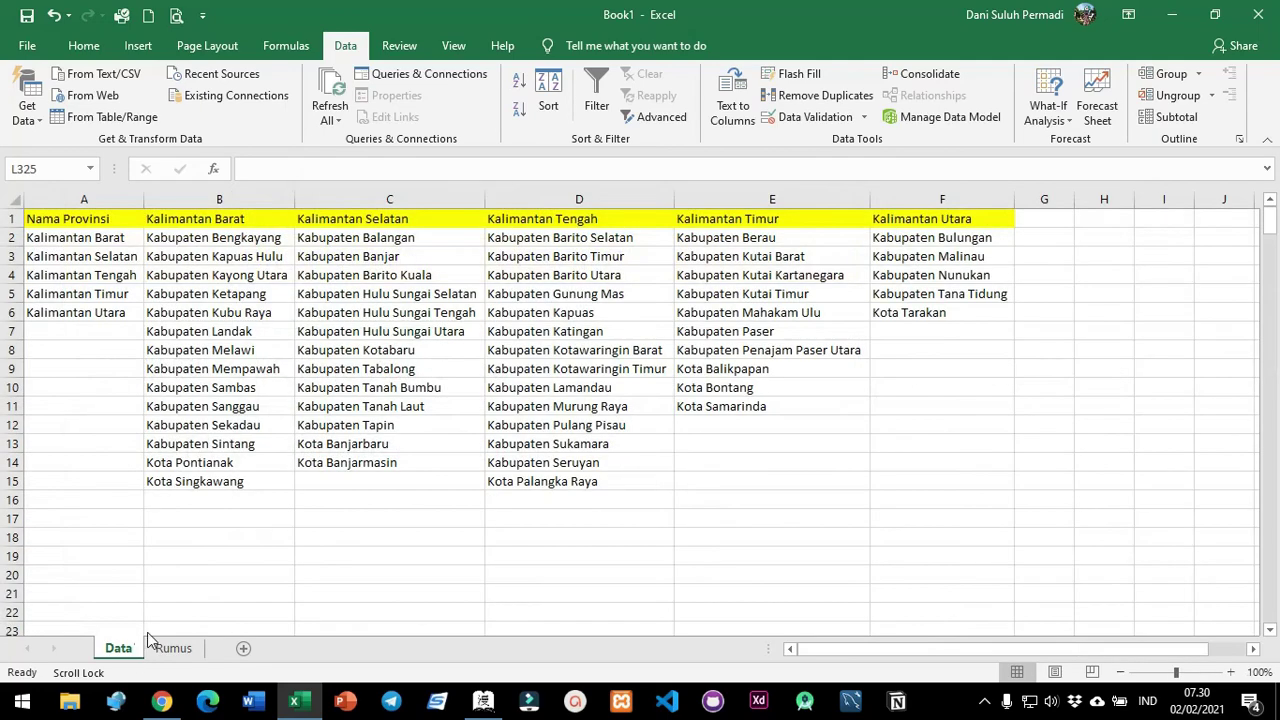
drag(66, 218, 965, 218)
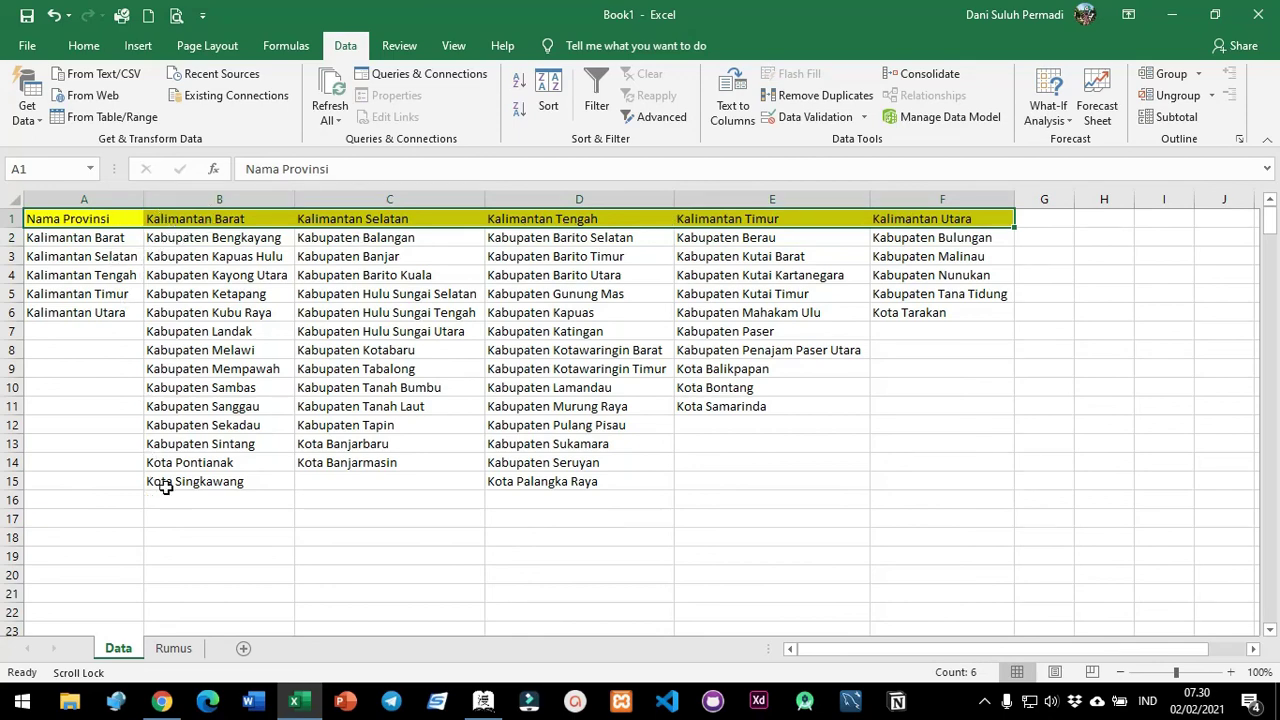
click(173, 648)
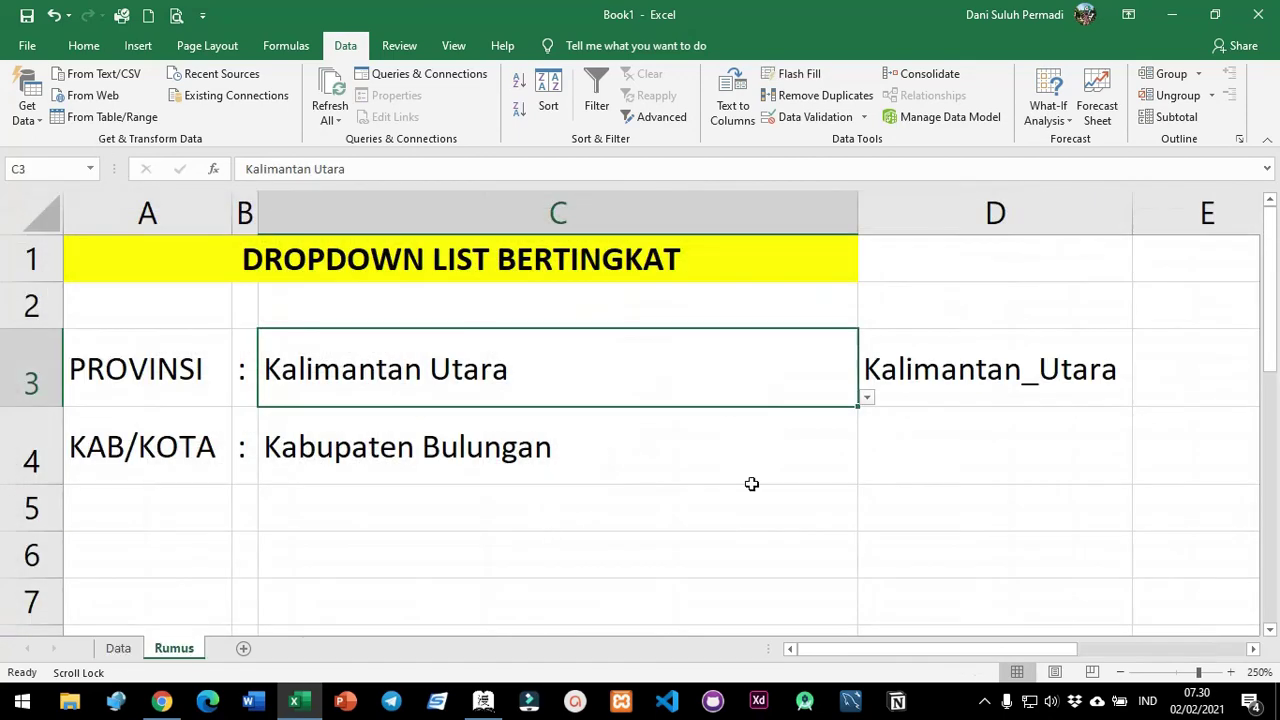
Hide helper column D on the Rumus sheet.
click(1055, 375)
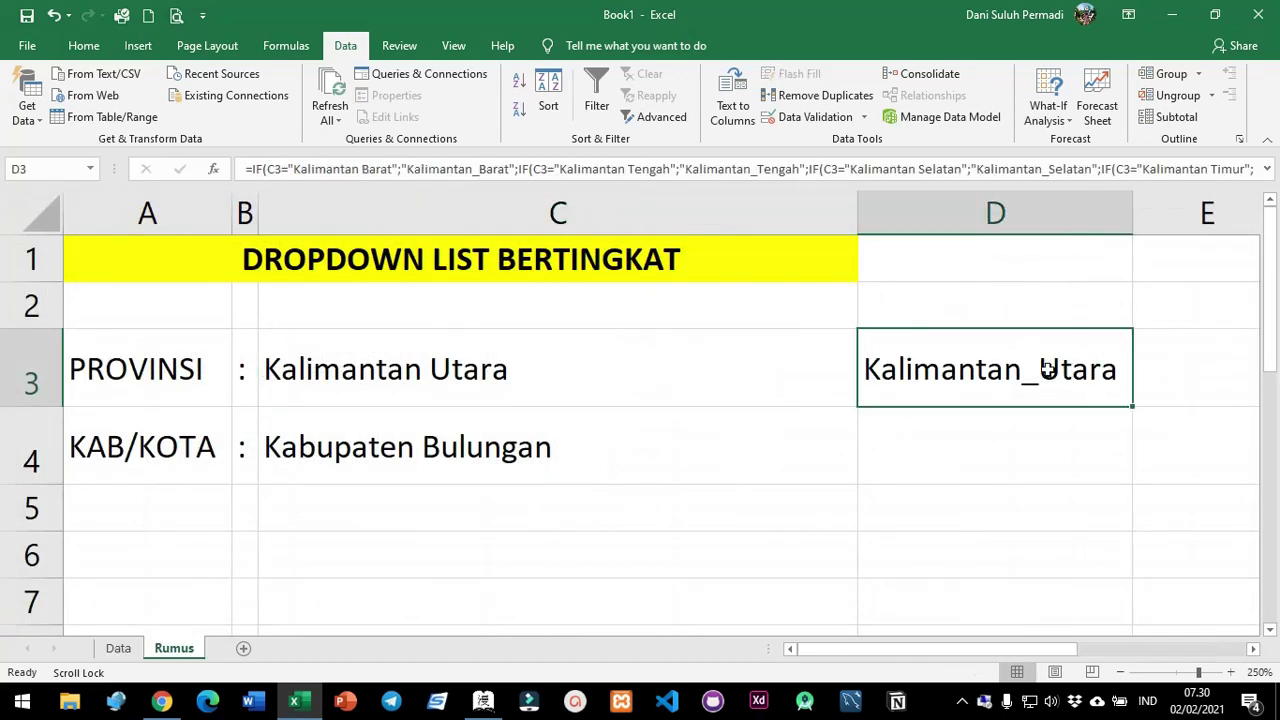
click(66, 48)
click(992, 412)
click(994, 210)
right_click(998, 210)
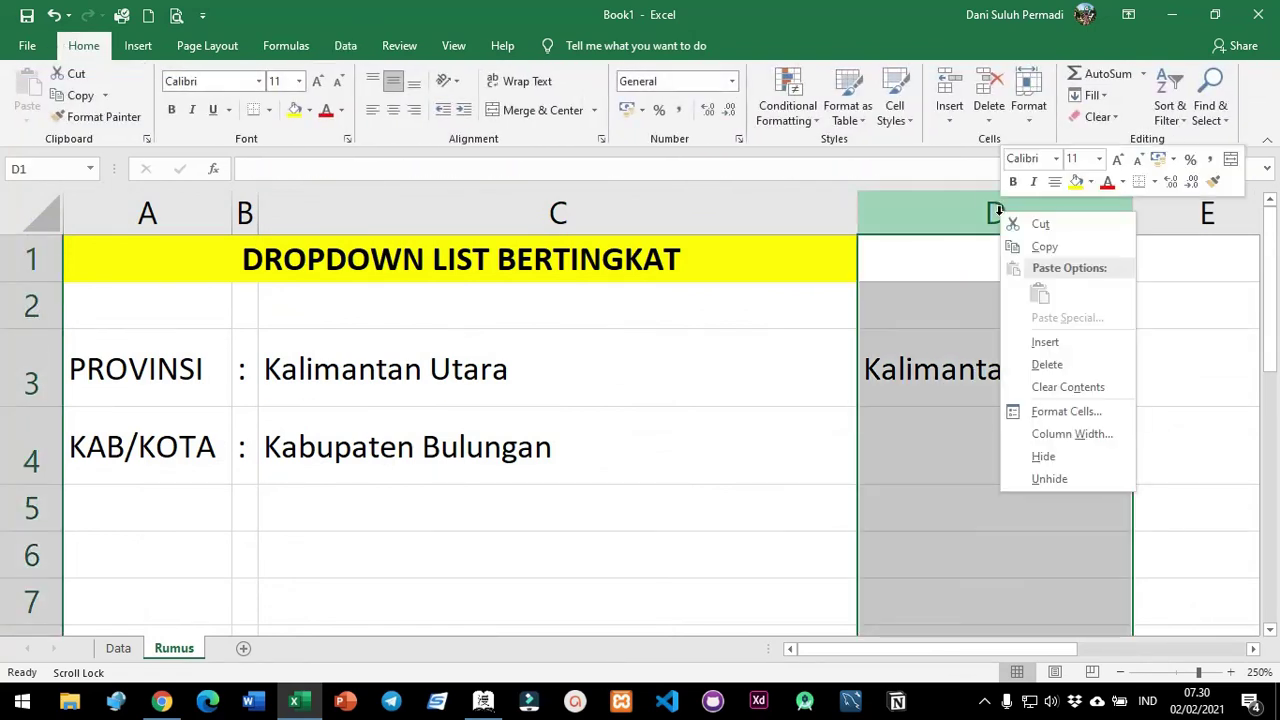
click(1045, 456)
click(884, 372)
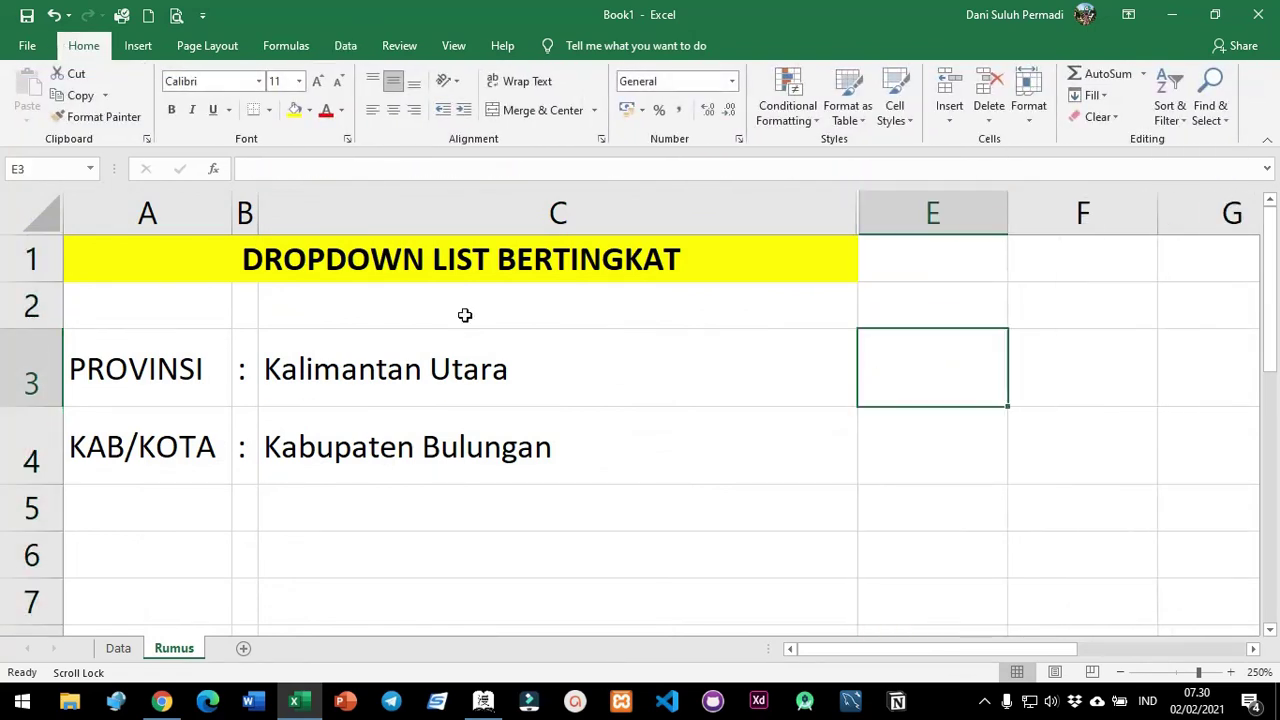
Choose Kalimantan Tengah as the province in C3 and Kabupaten Katingan as the regency in C4.
click(480, 348)
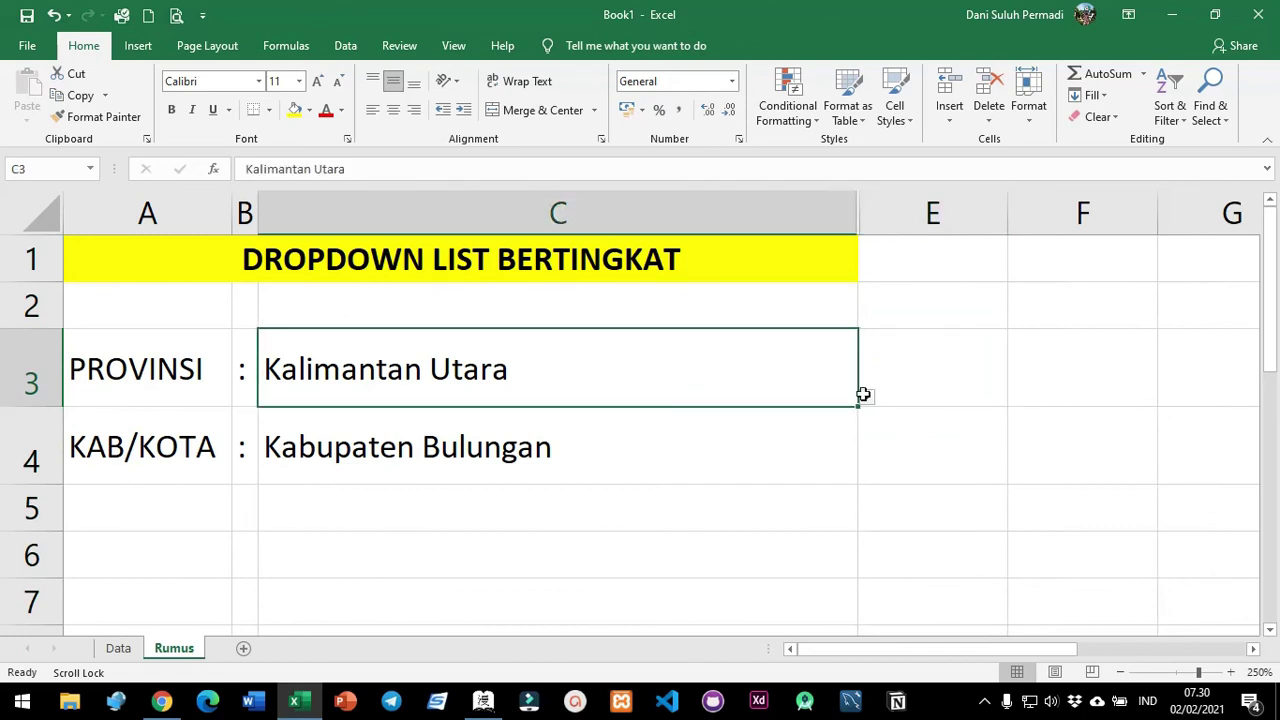
click(864, 395)
click(507, 486)
click(620, 434)
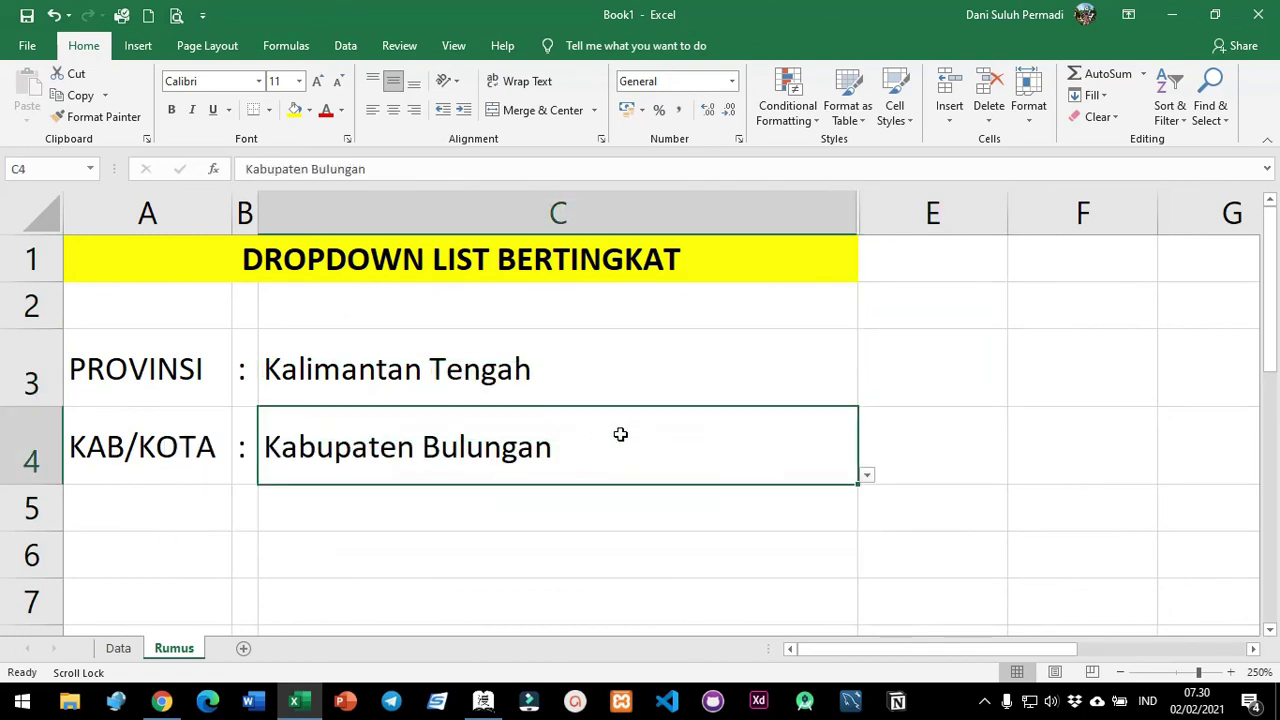
click(867, 477)
click(466, 336)
click(505, 508)
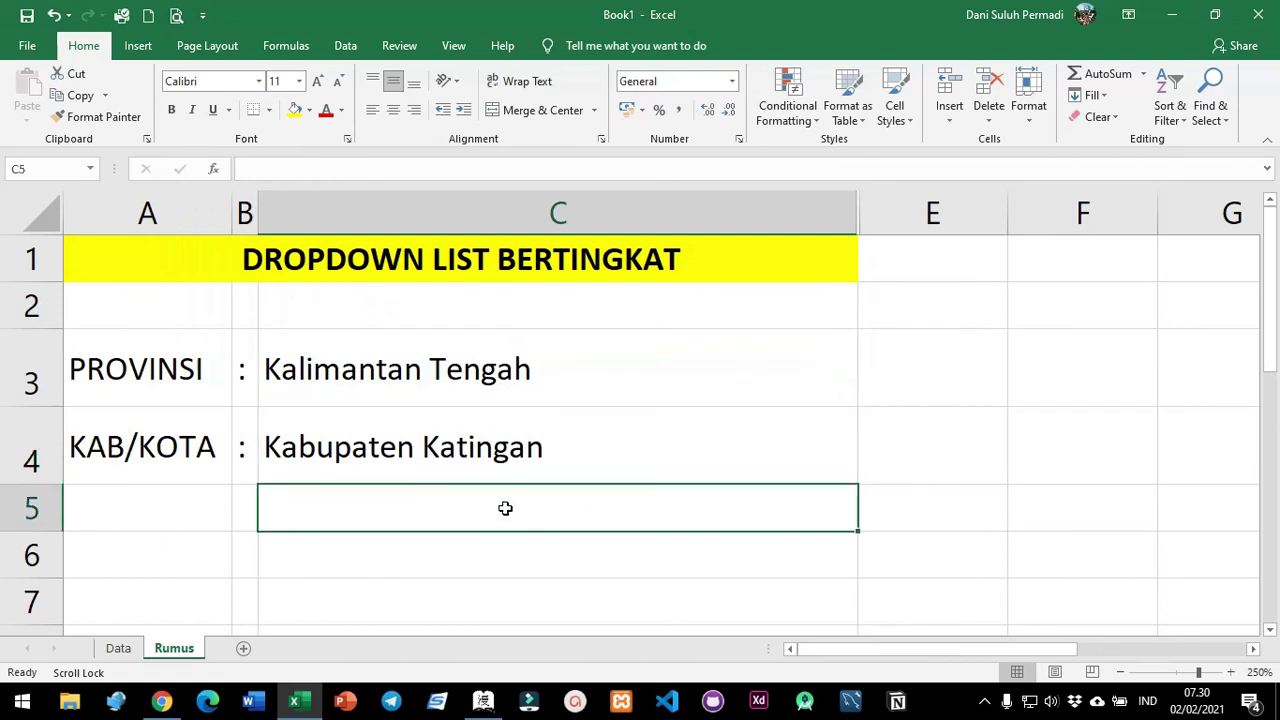